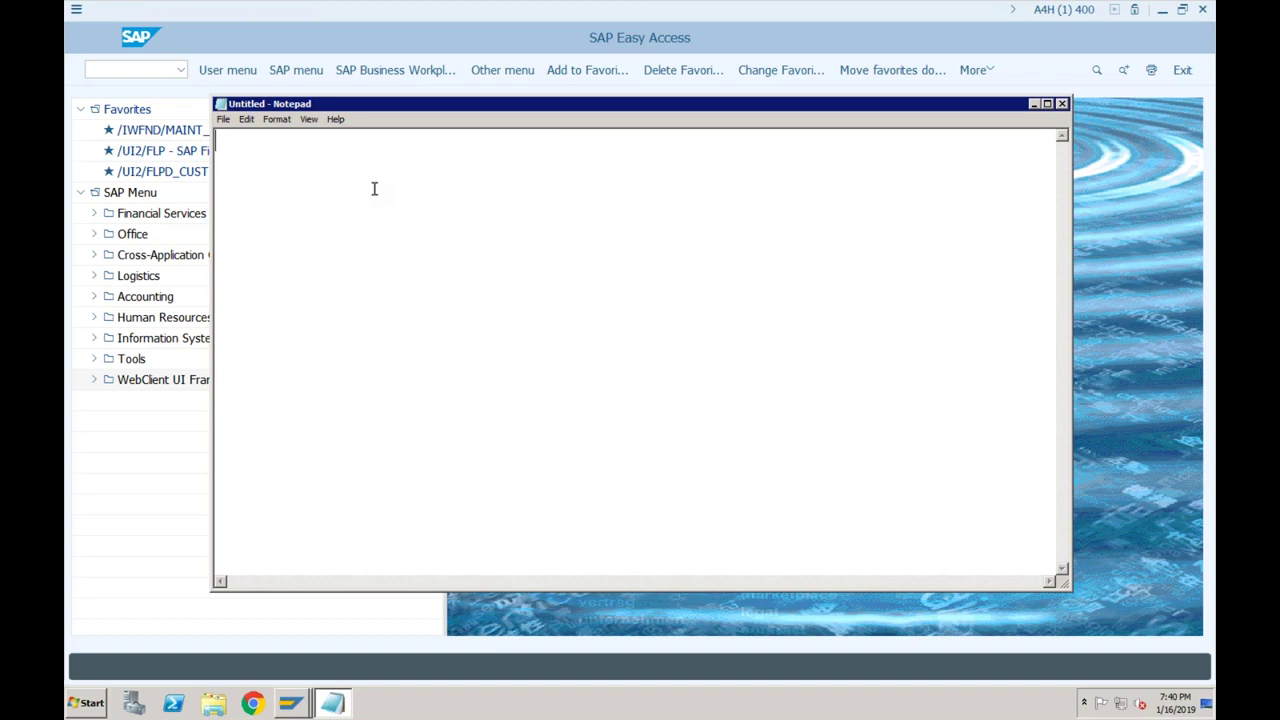
- Run transaction spro and display the SAP Reference IMG
click(148, 72)
text(spro)
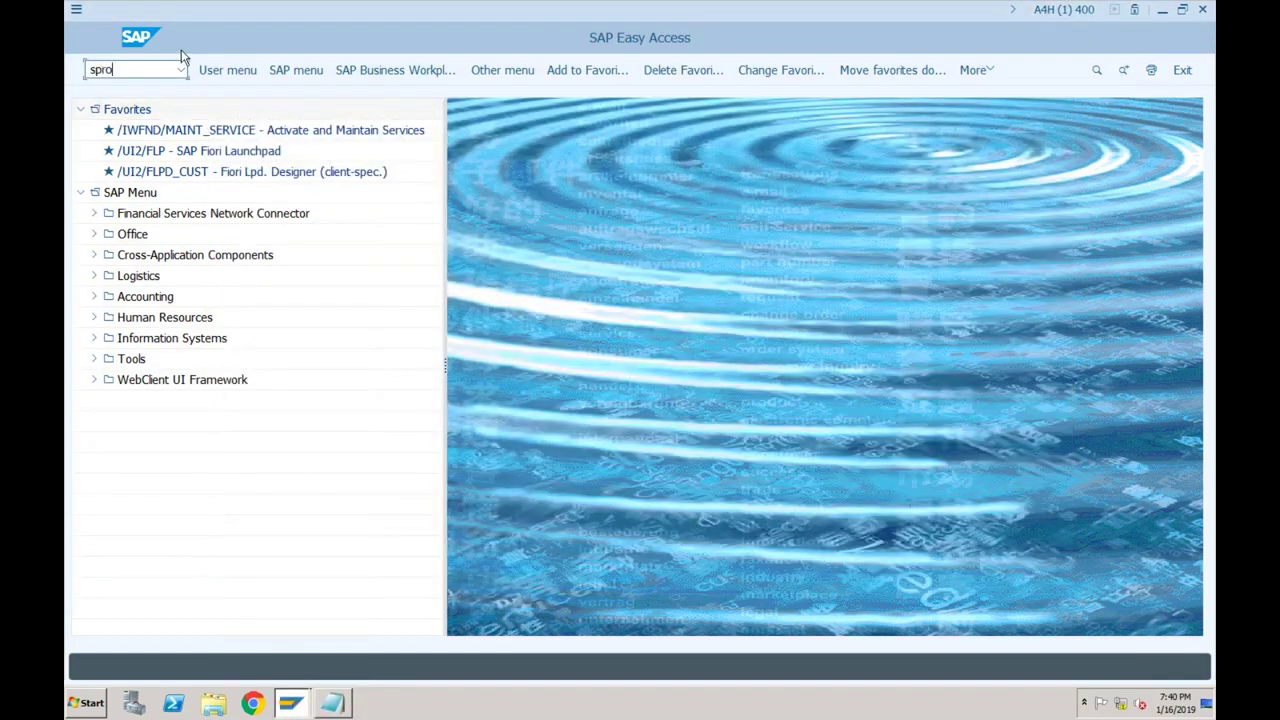
key(Return)
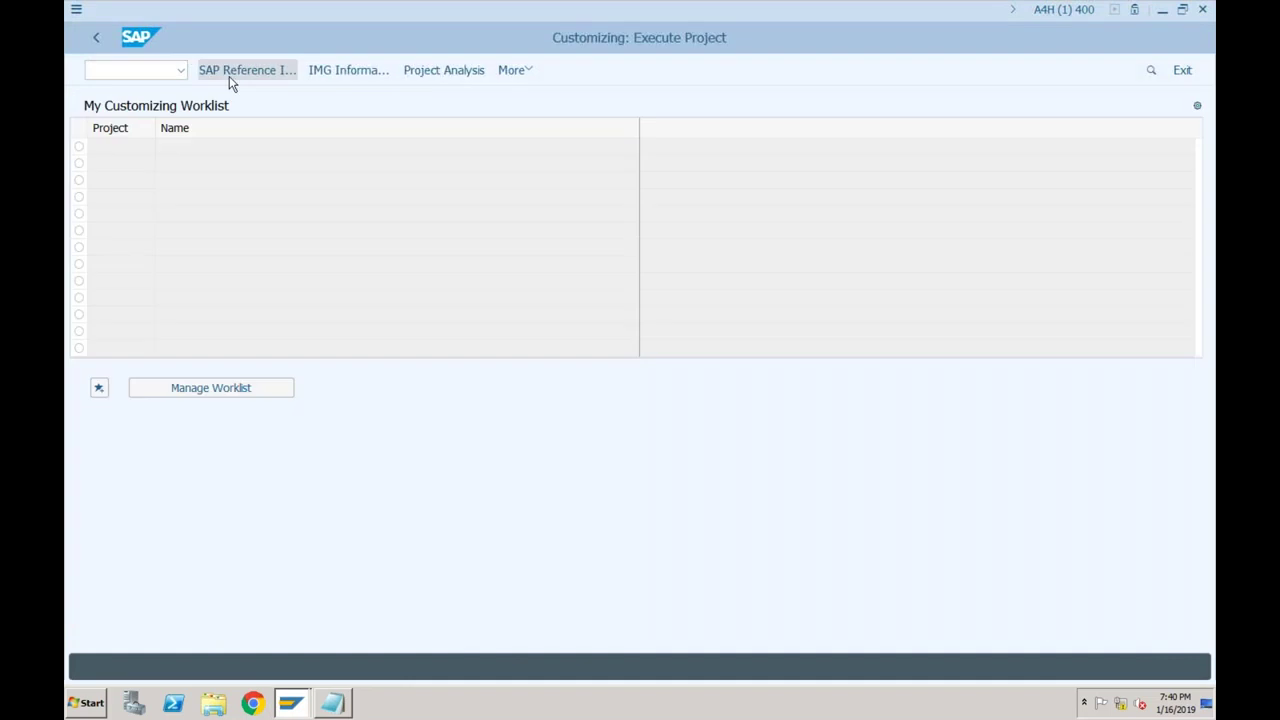
click(229, 72)
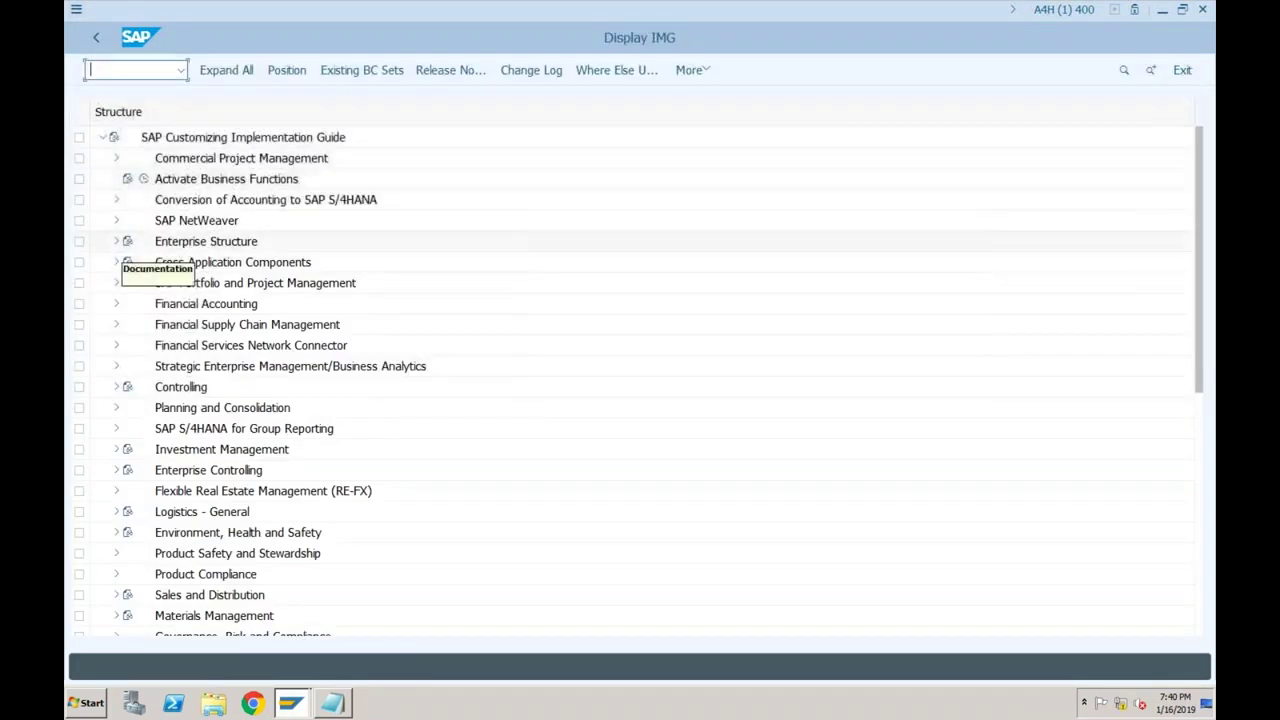
- Open Define Settings for Ledgers and Currency Types under Financial Accounting Global Settings, Ledgers, Ledger in the IMG
click(117, 308)
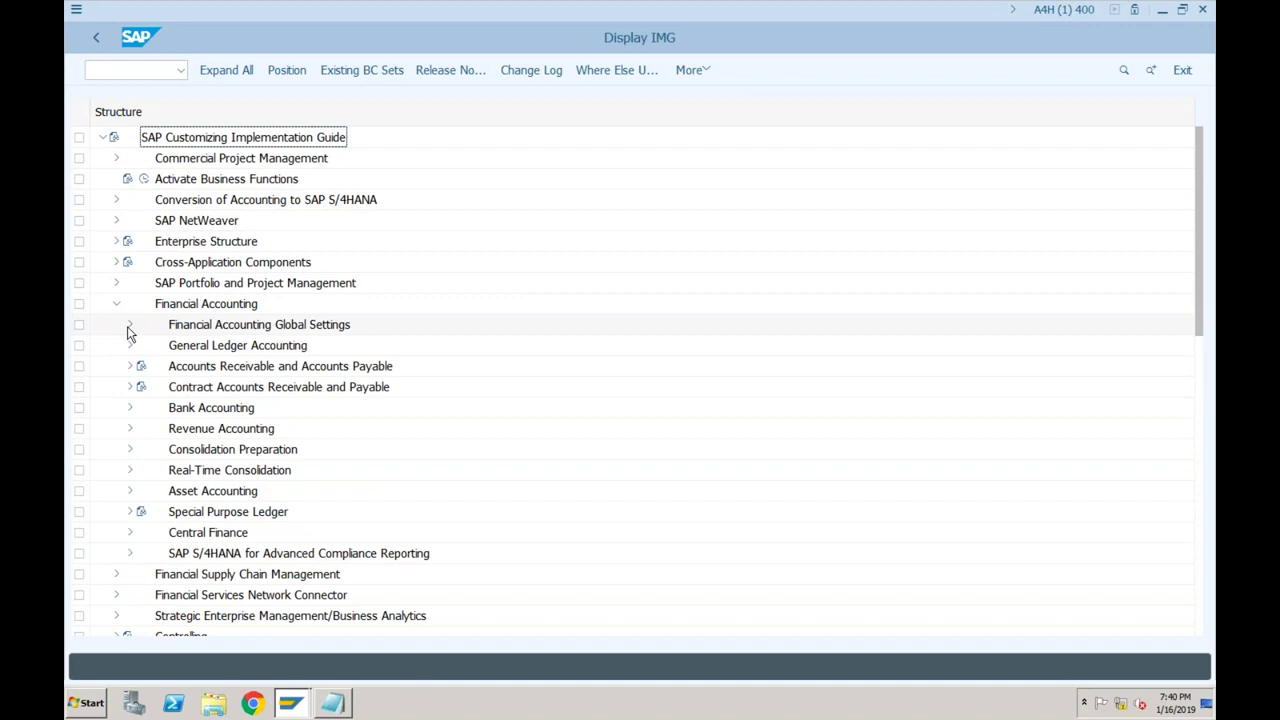
click(129, 325)
click(143, 345)
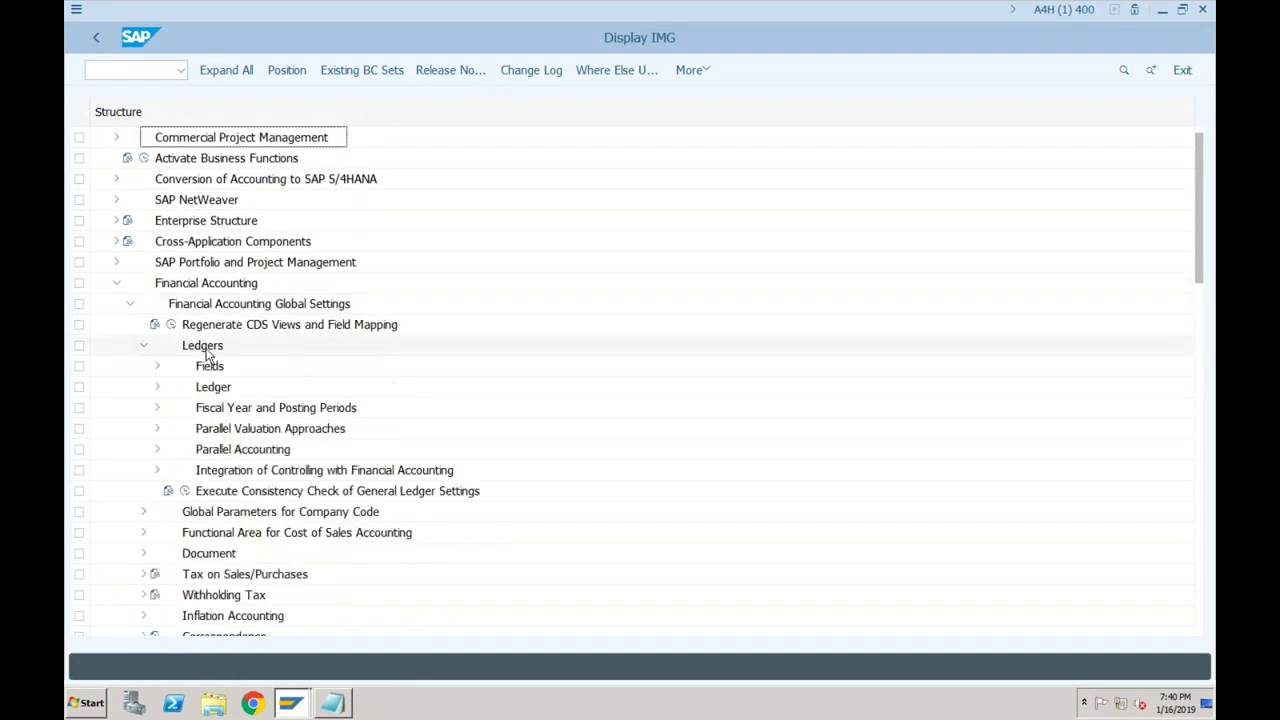
click(157, 387)
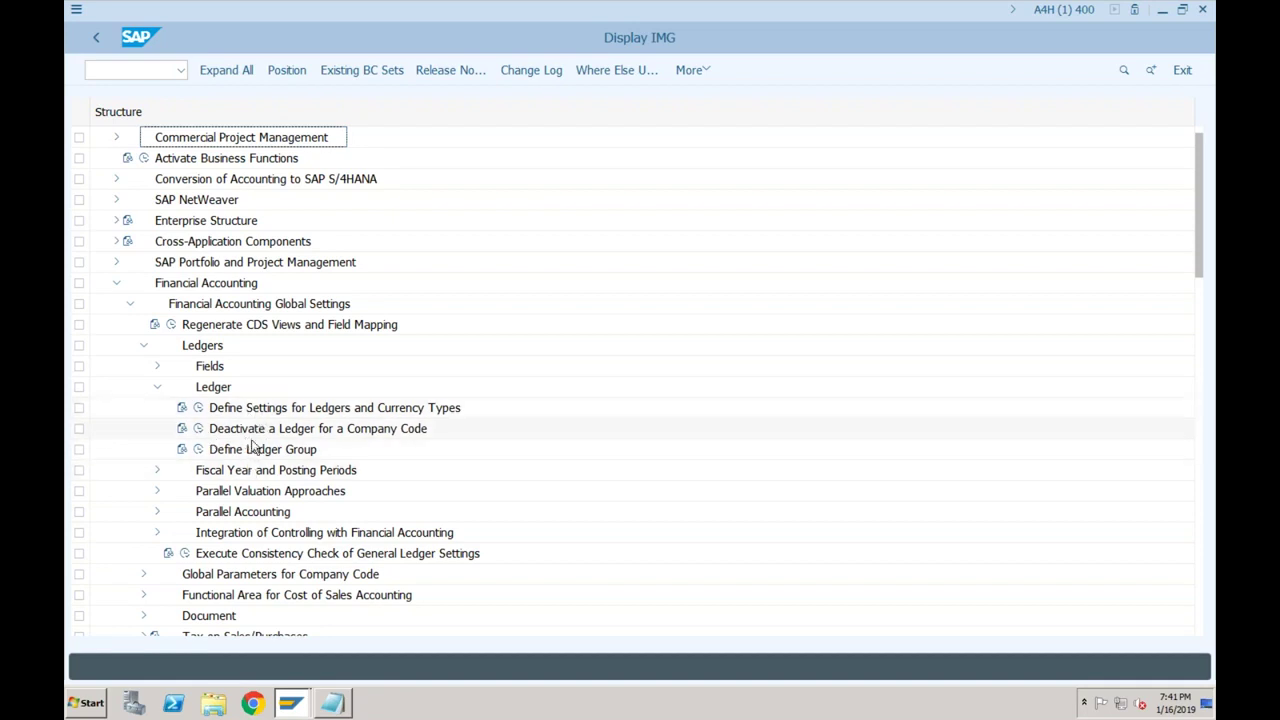
click(198, 409)
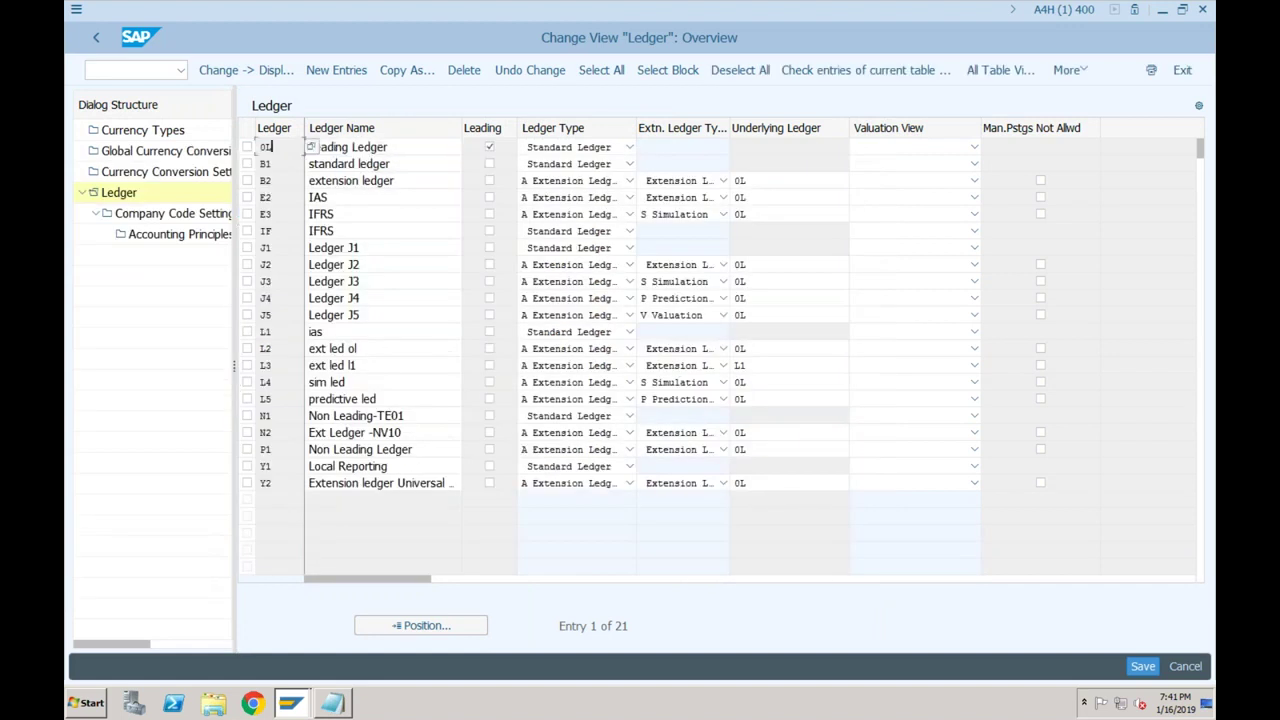
- Examine the available extension ledger types for ledger B2 without changing its selection
click(408, 150)
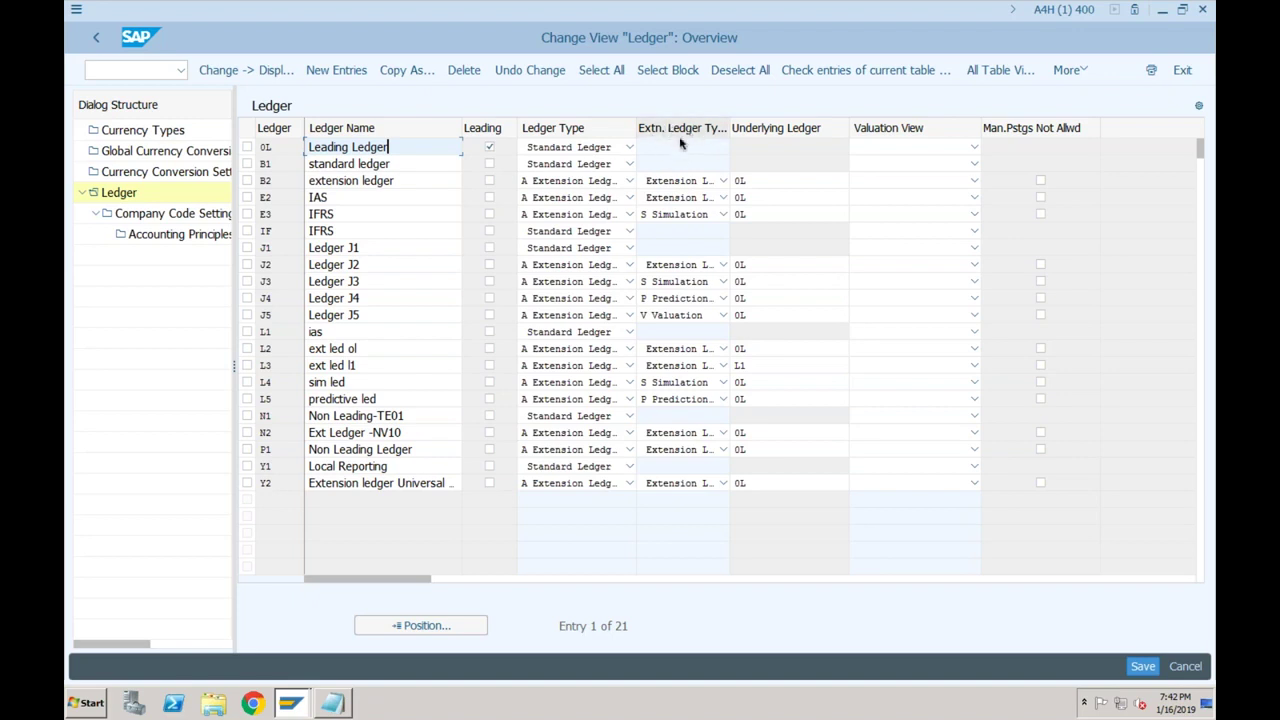
click(652, 183)
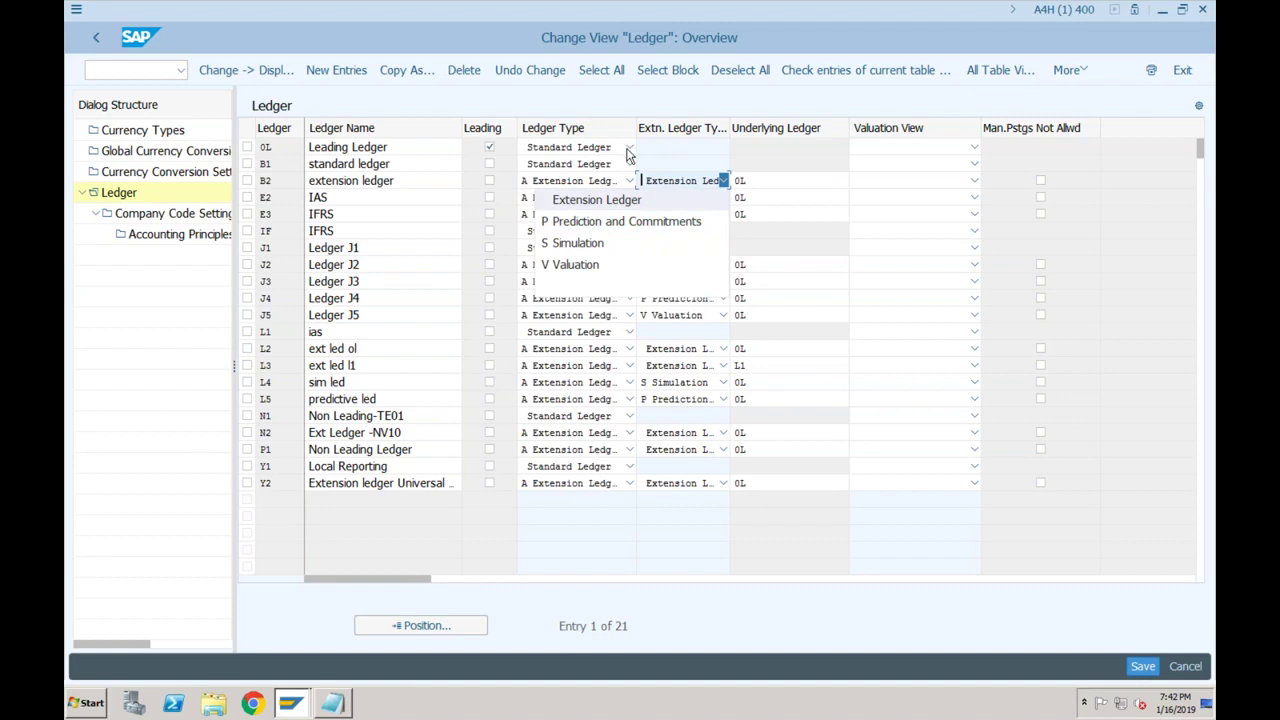
click(624, 108)
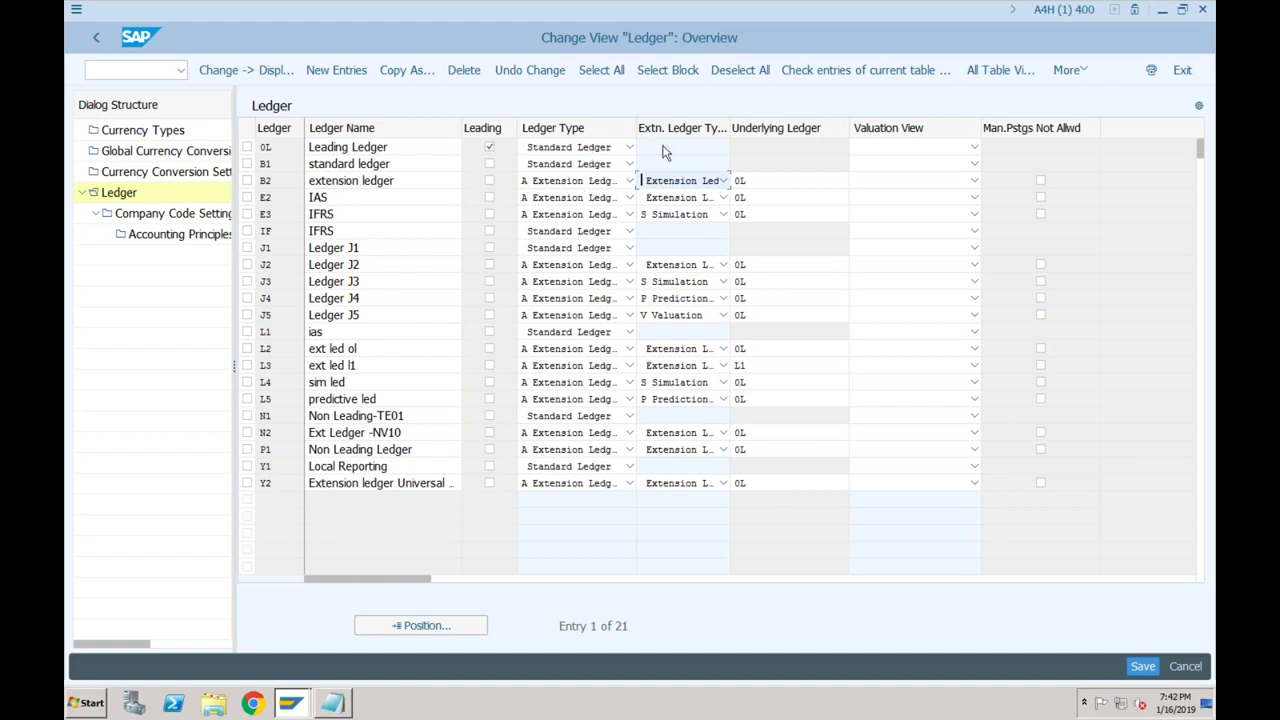
click(723, 180)
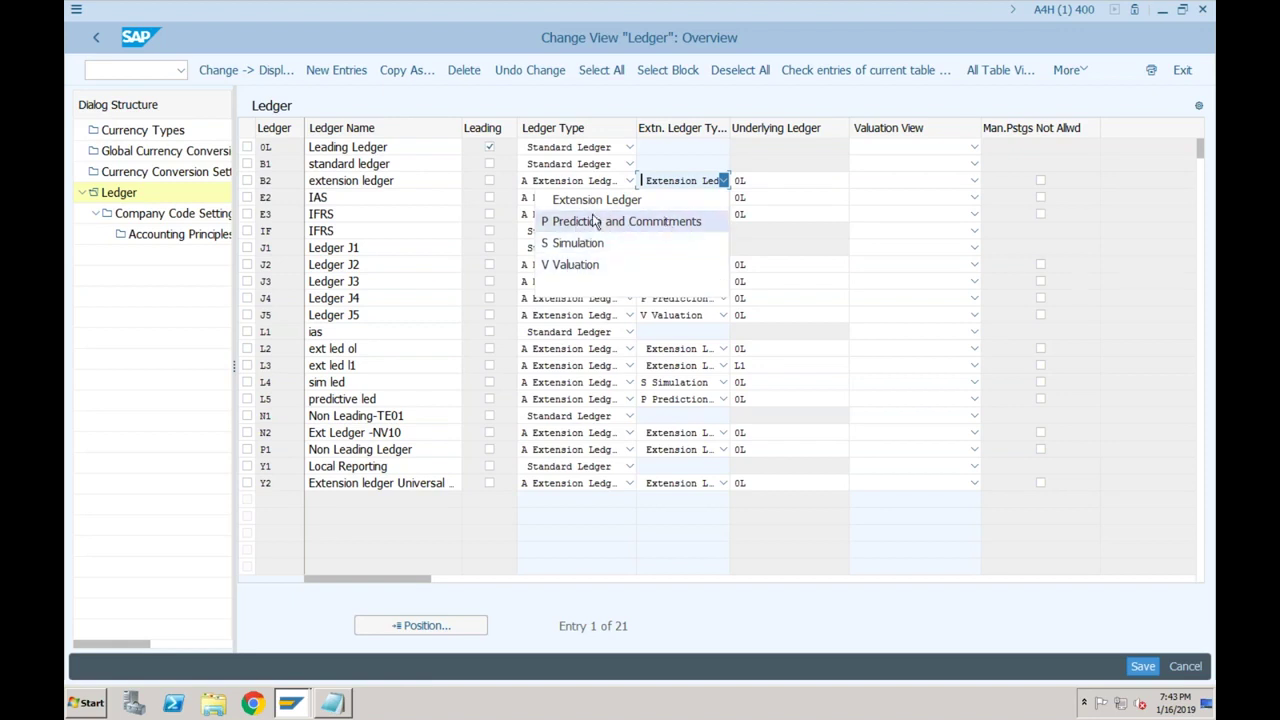
click(686, 177)
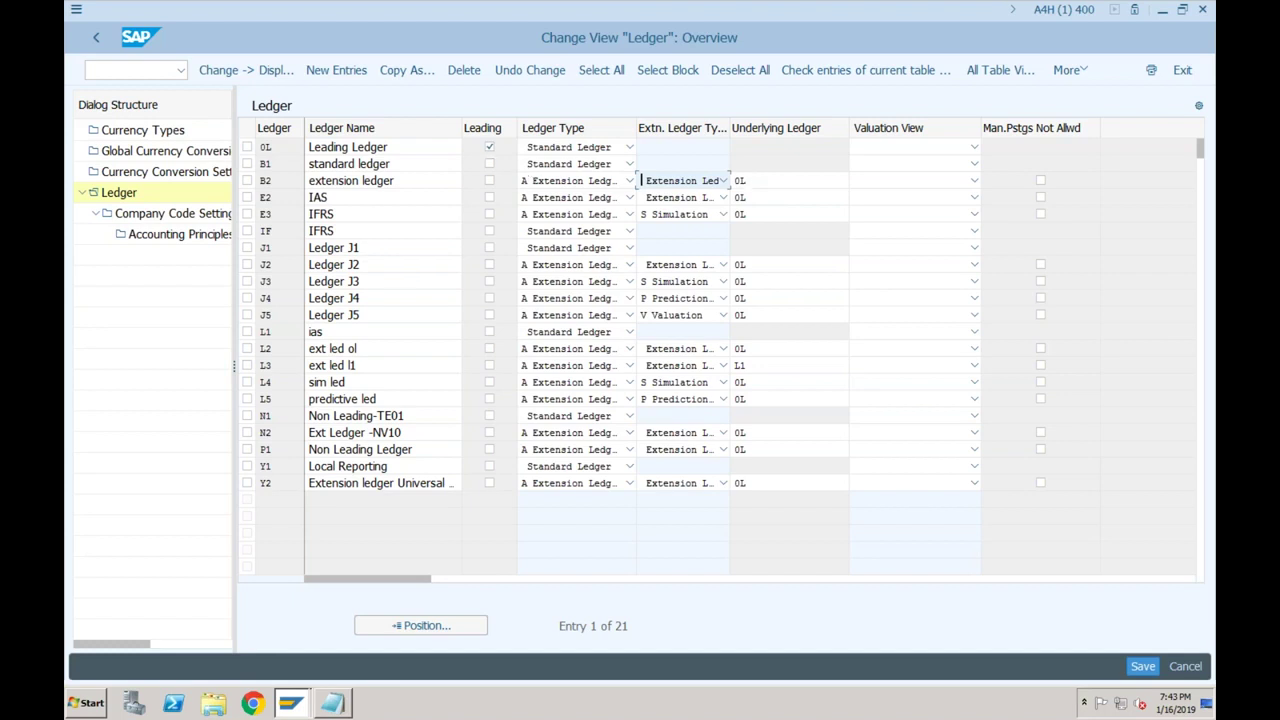
- Mark the leading ledger 0L and the IFRS ledger IF, and return to the IMG structure
click(249, 151)
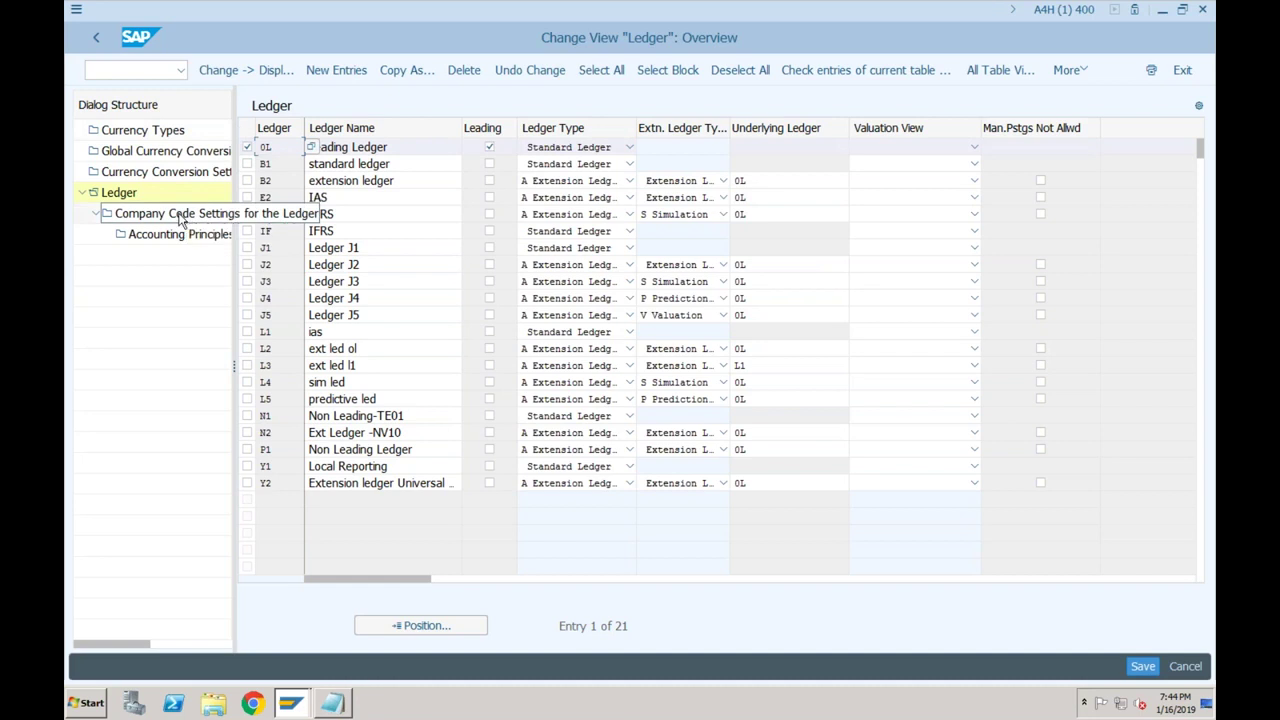
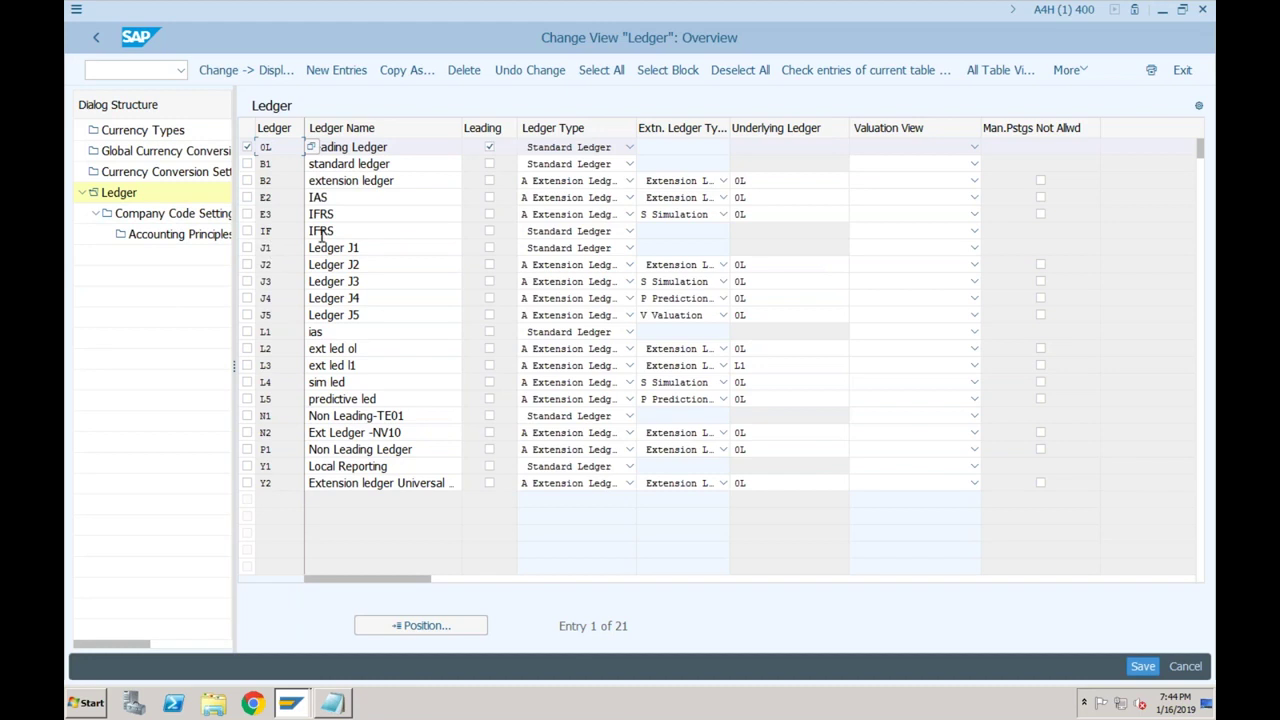
click(253, 235)
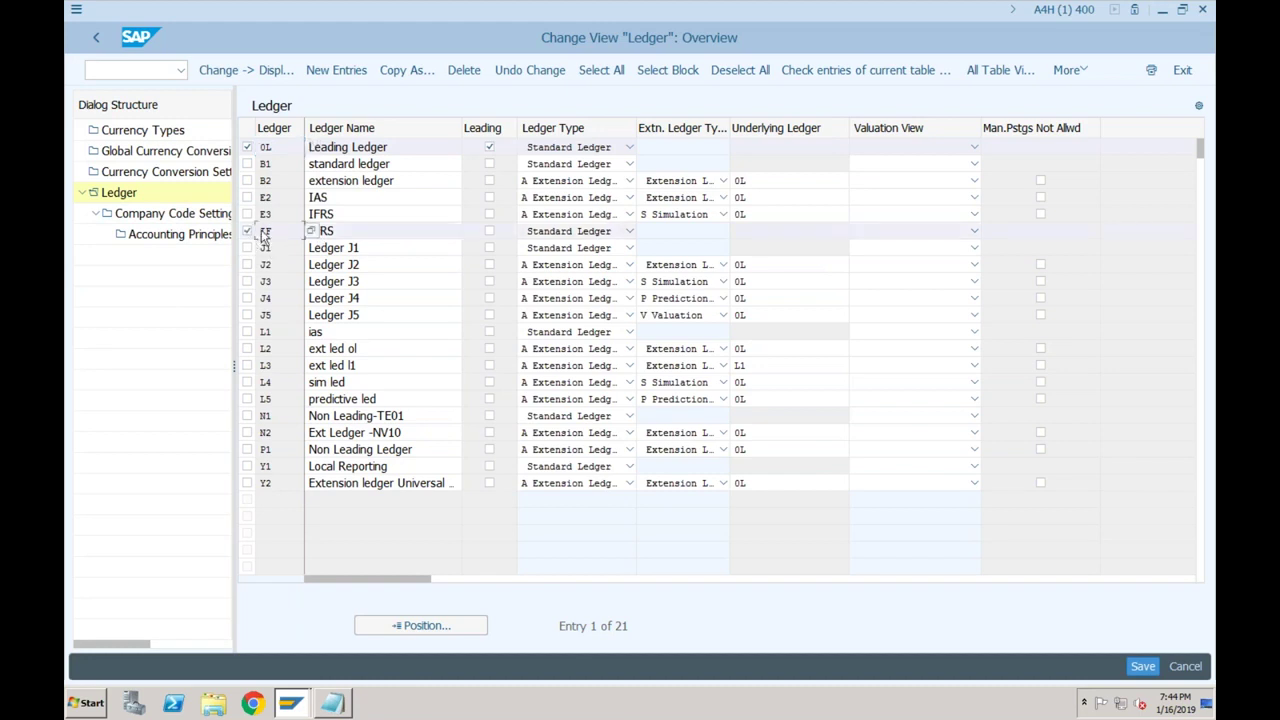
click(335, 231)
click(96, 40)
- Open Deactivate a Ledger for a Company Code with IF as the ledger work area
click(283, 432)
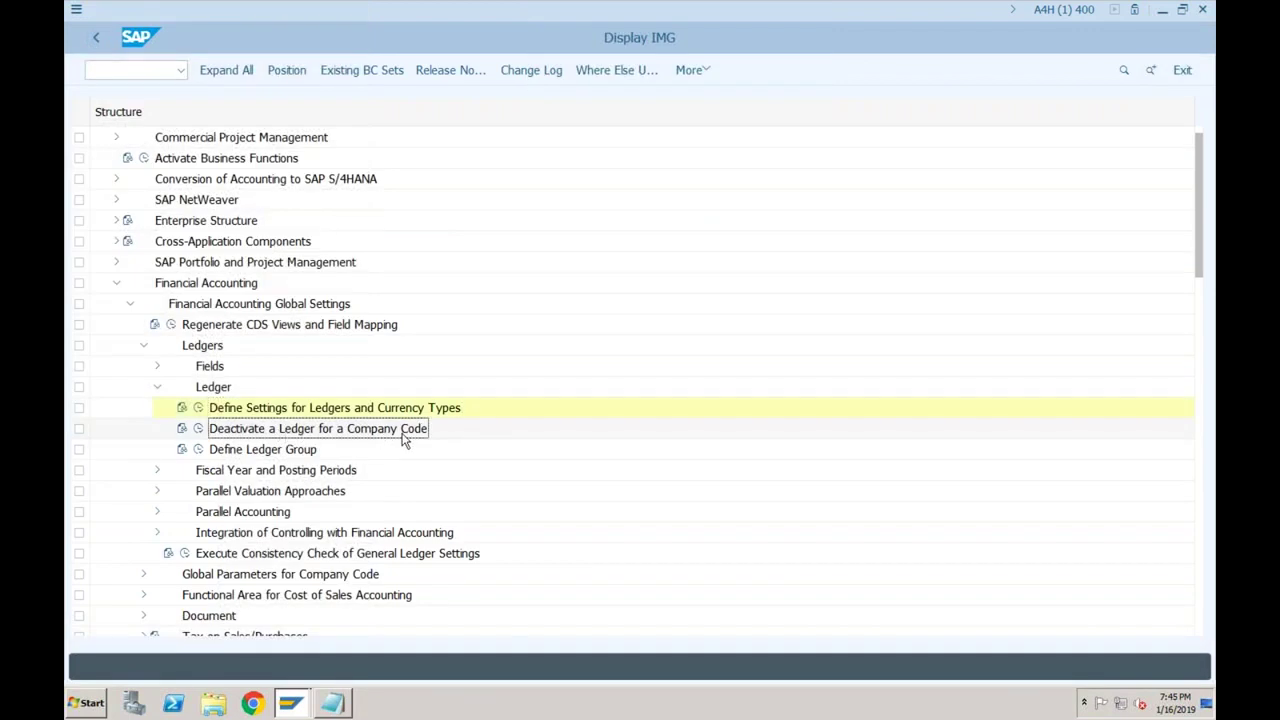
click(199, 430)
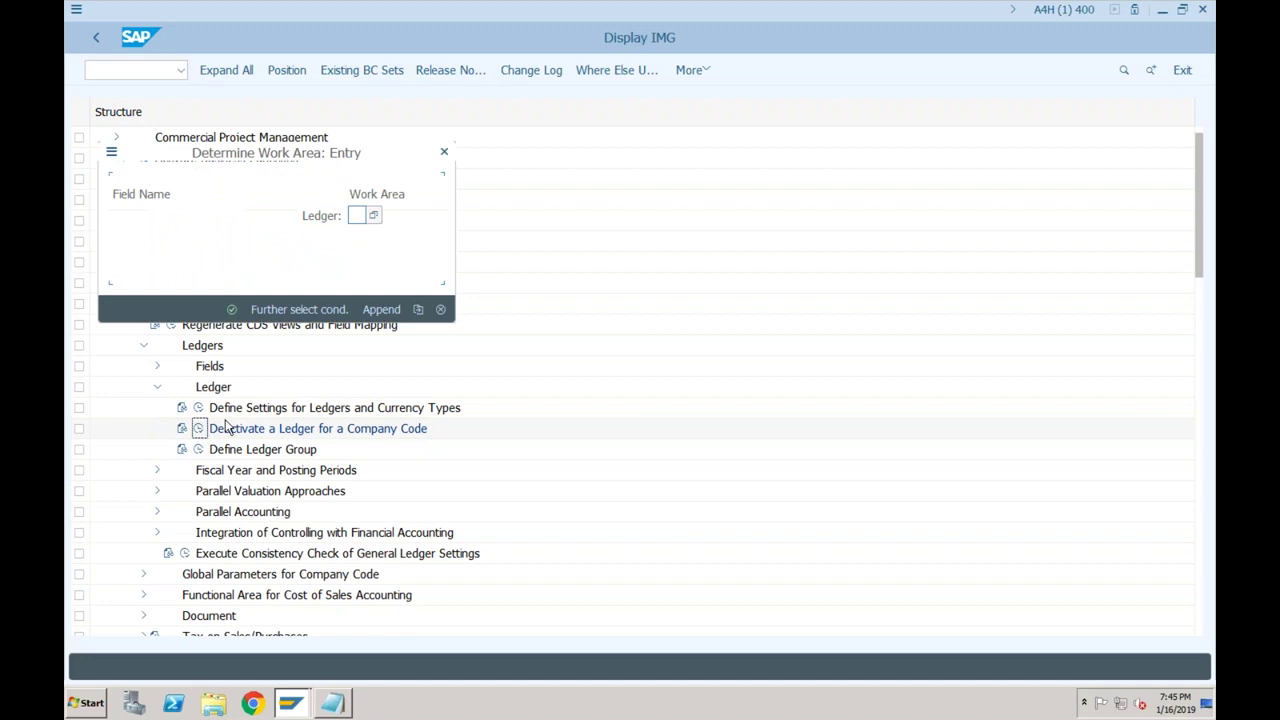
text(IF)
key(Return)
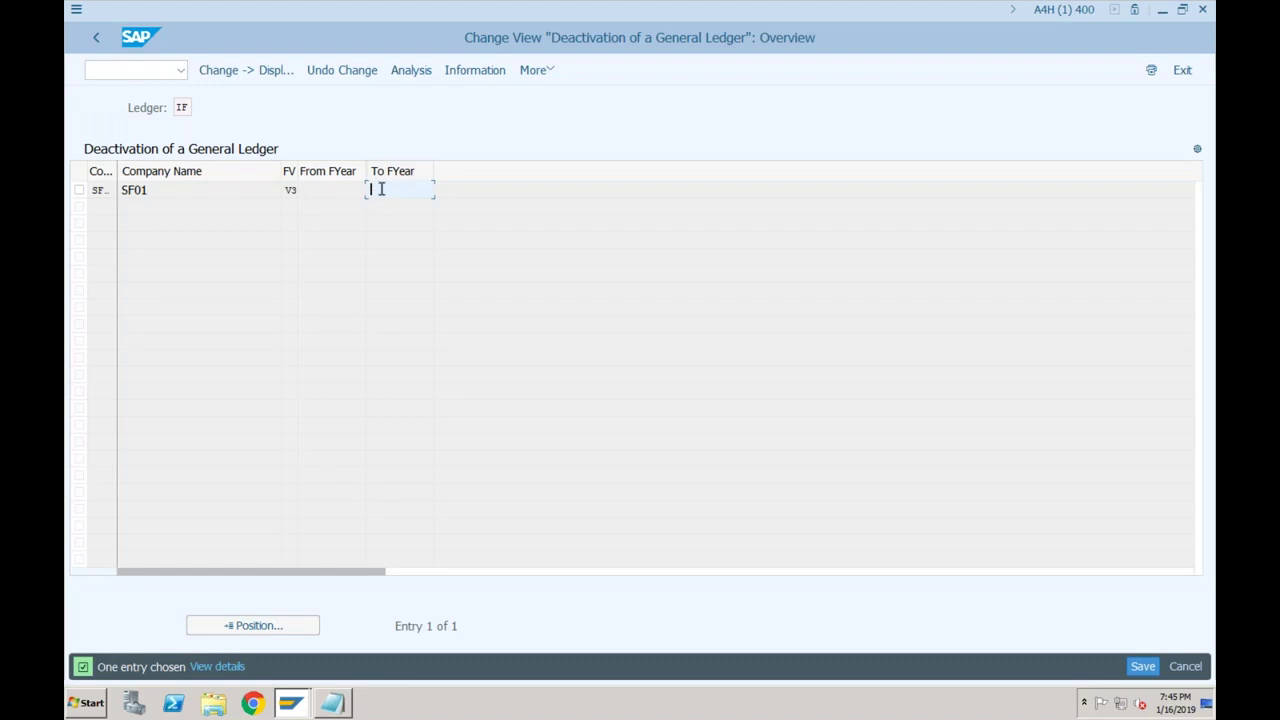
- Try 2019 as the To FYear of company code SF01, clear it, and leave the deactivation view without saving
text(2019)
key(BackSpace)
key(BackSpace)
key(BackSpace)
key(BackSpace)
click(96, 37)
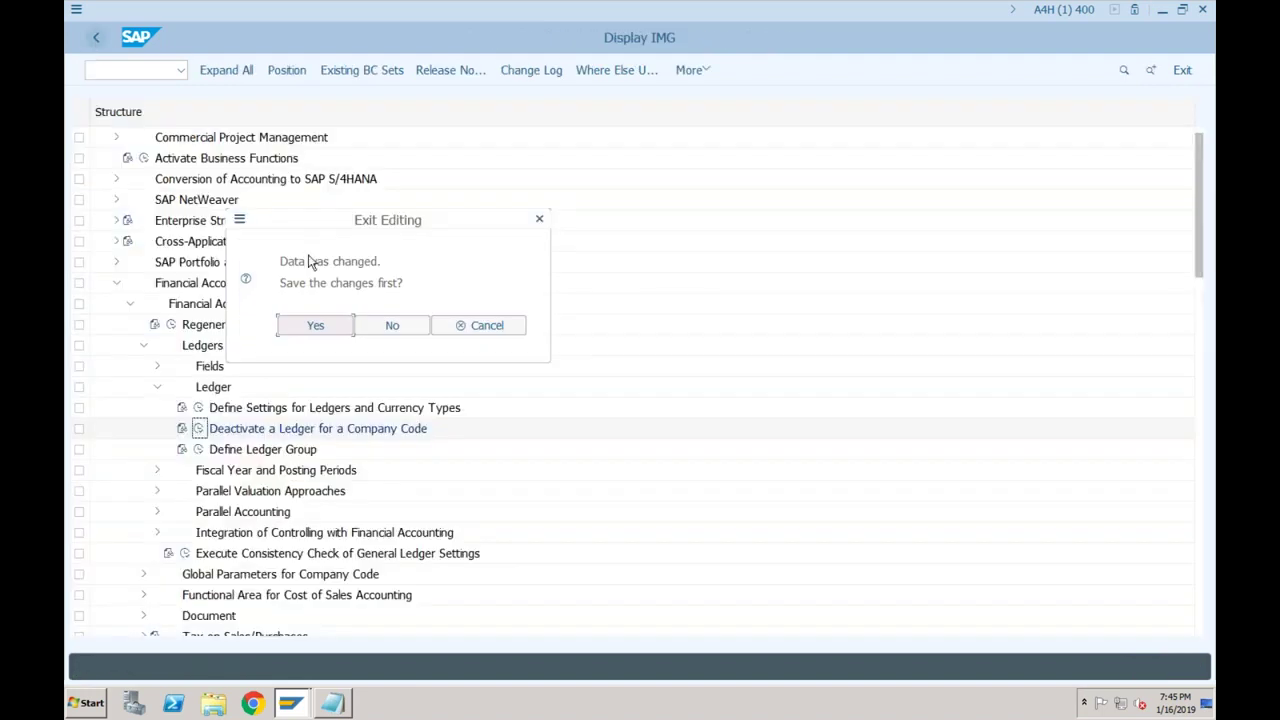
click(388, 324)
- Reopen the ledger settings and display the company code settings for leading ledger 0L, closing the consistency check messages
click(198, 408)
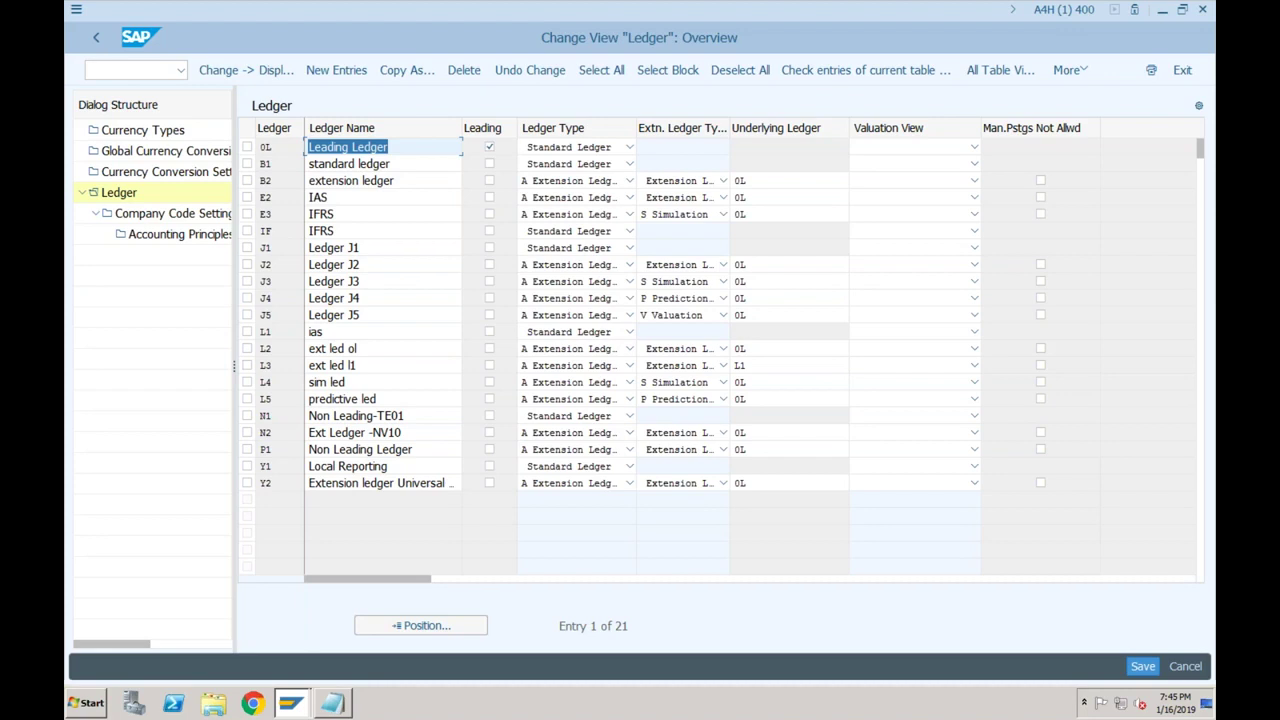
key(Return)
click(372, 148)
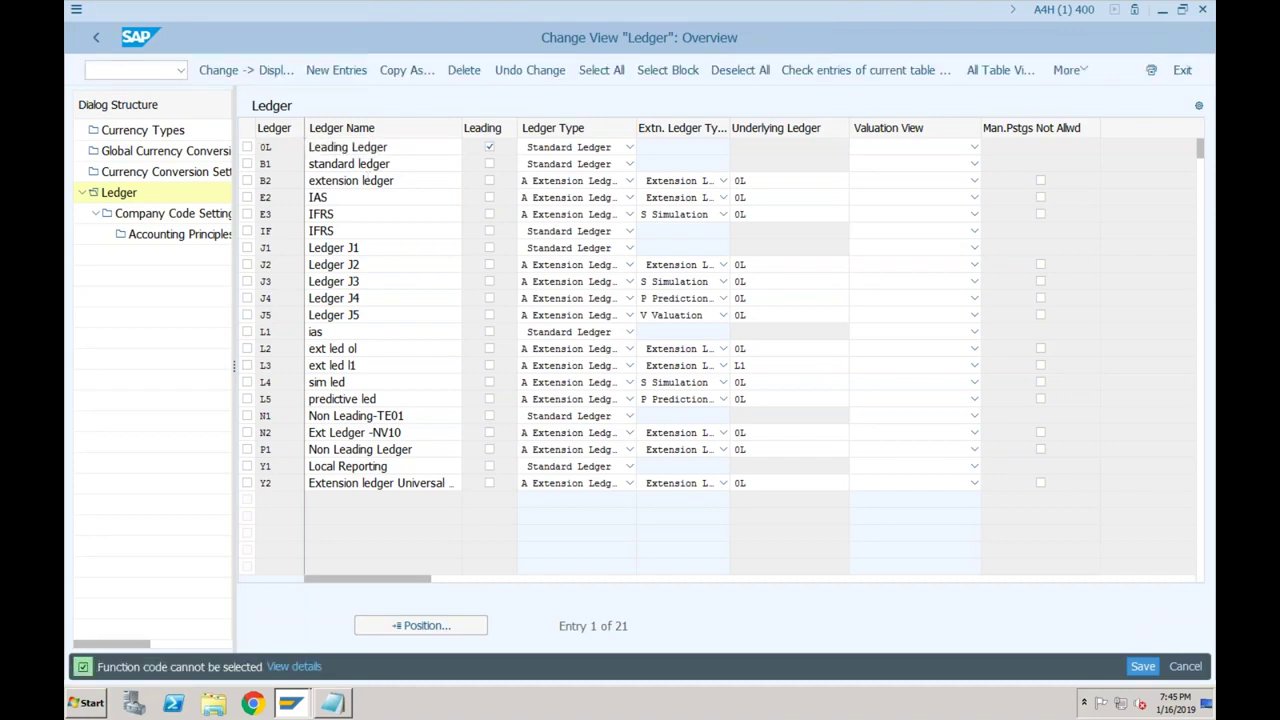
click(247, 147)
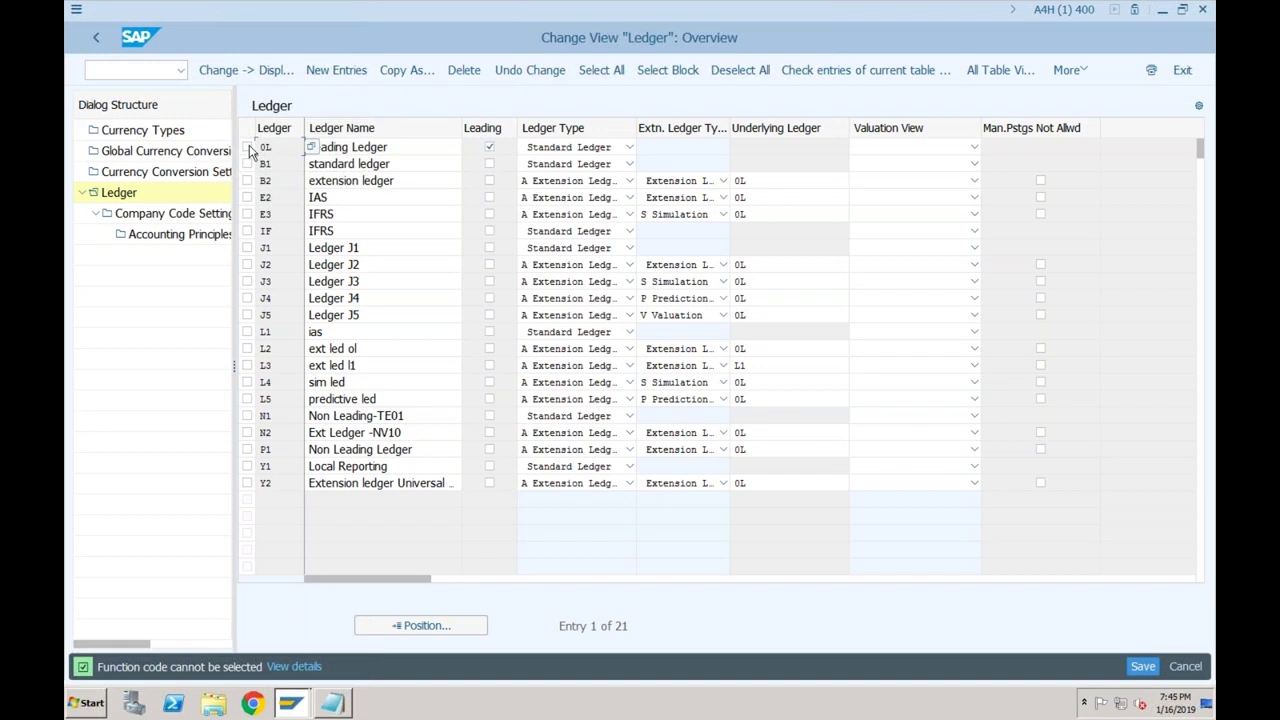
double_click(216, 214)
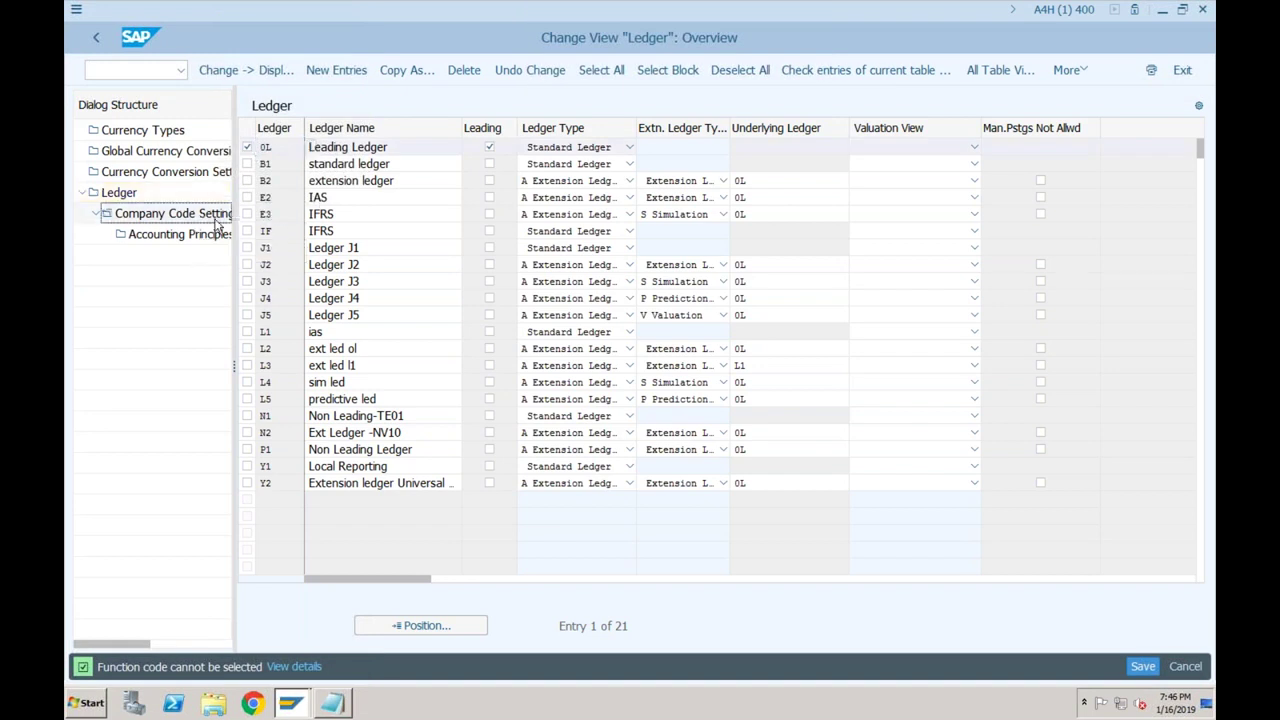
click(118, 558)
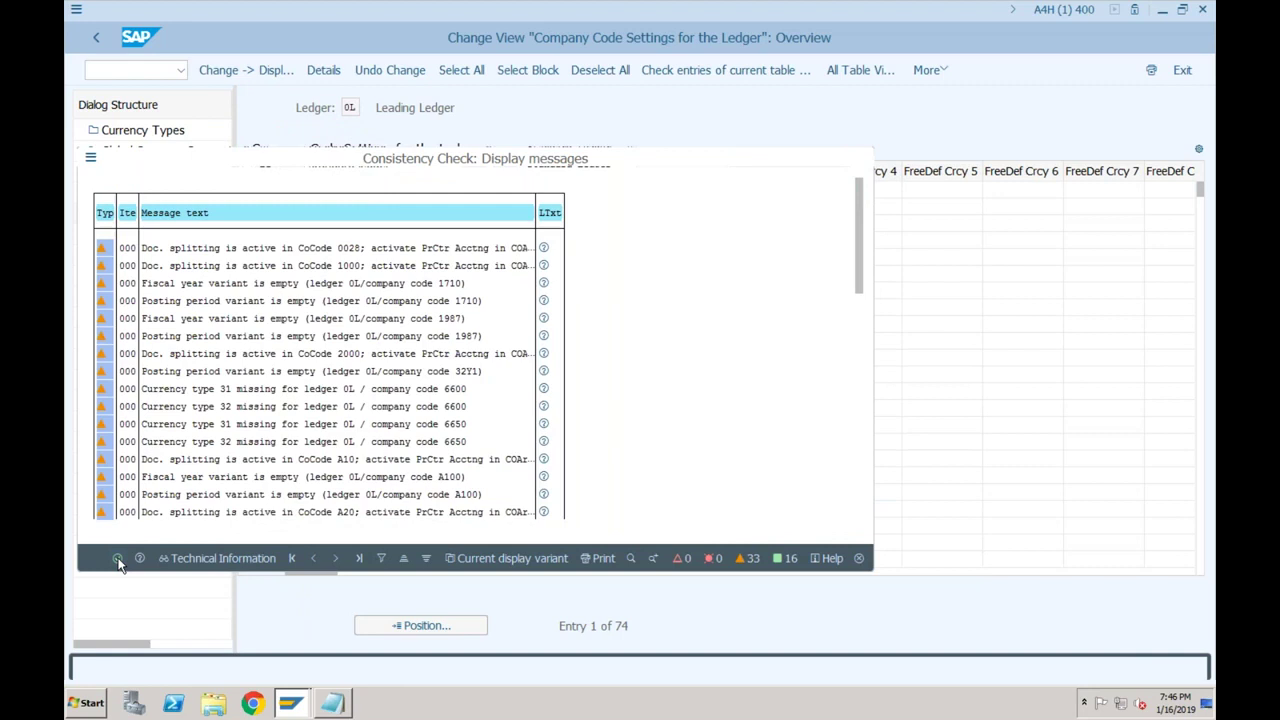
- Position the company code list at SF01 and open its ledger settings details
click(425, 623)
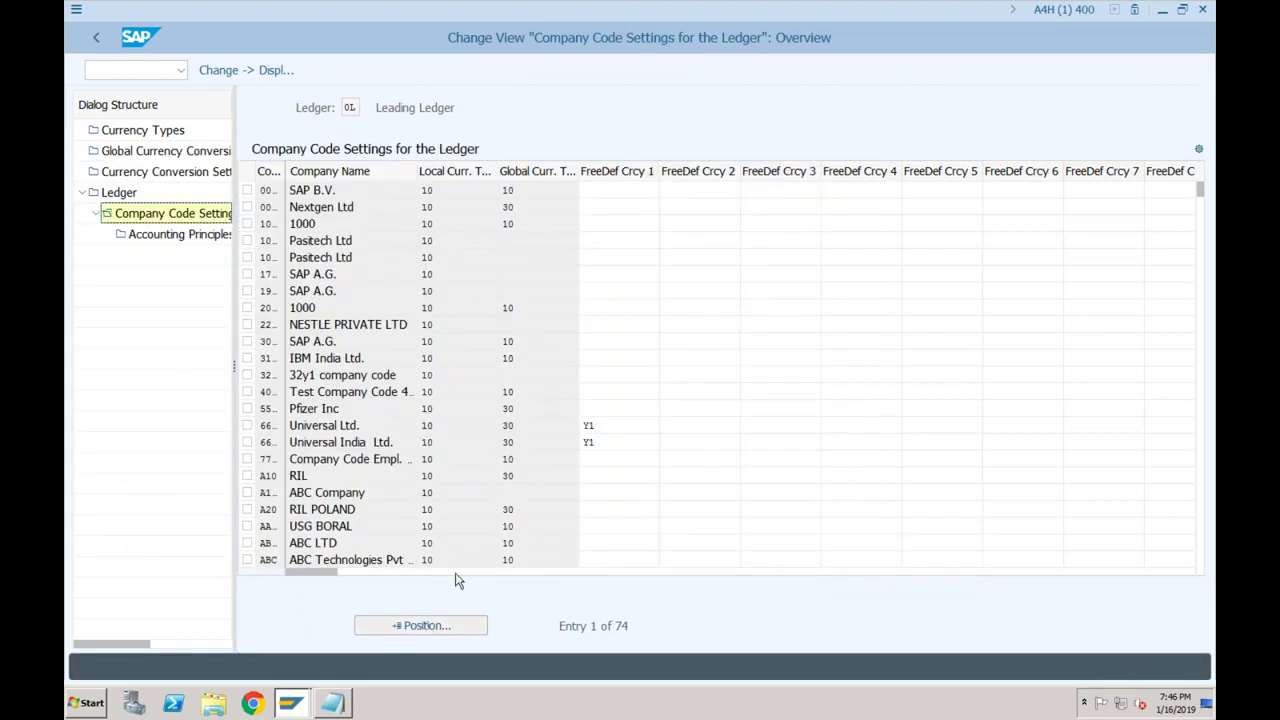
text(sf01)
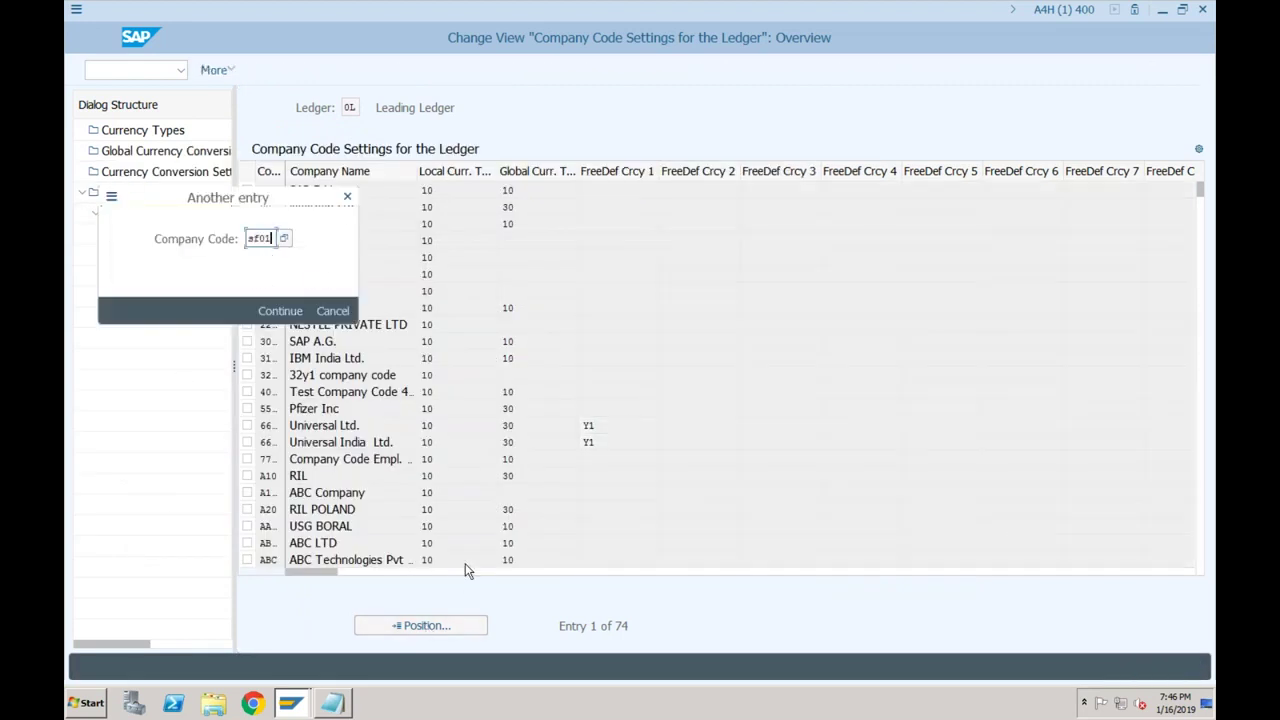
key(Return)
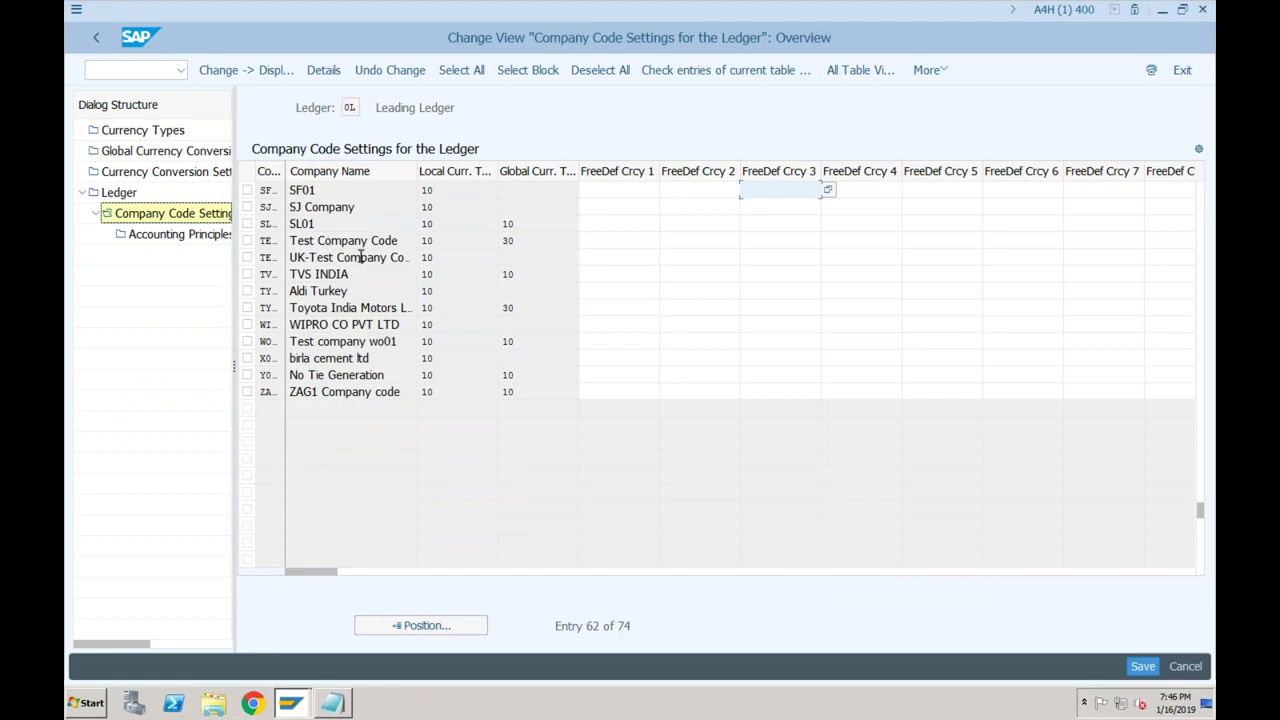
double_click(354, 192)
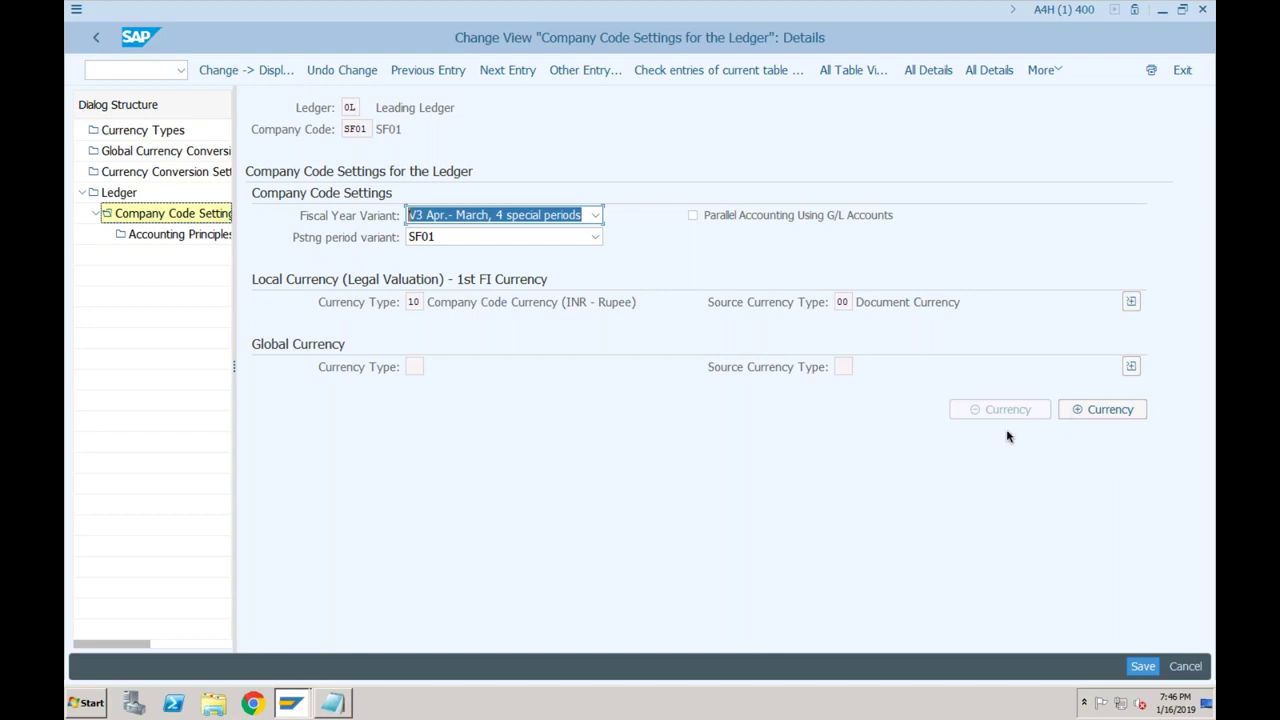
- Add a freely defined currency for company code SF01 and review its possible currency types without choosing one
click(1097, 412)
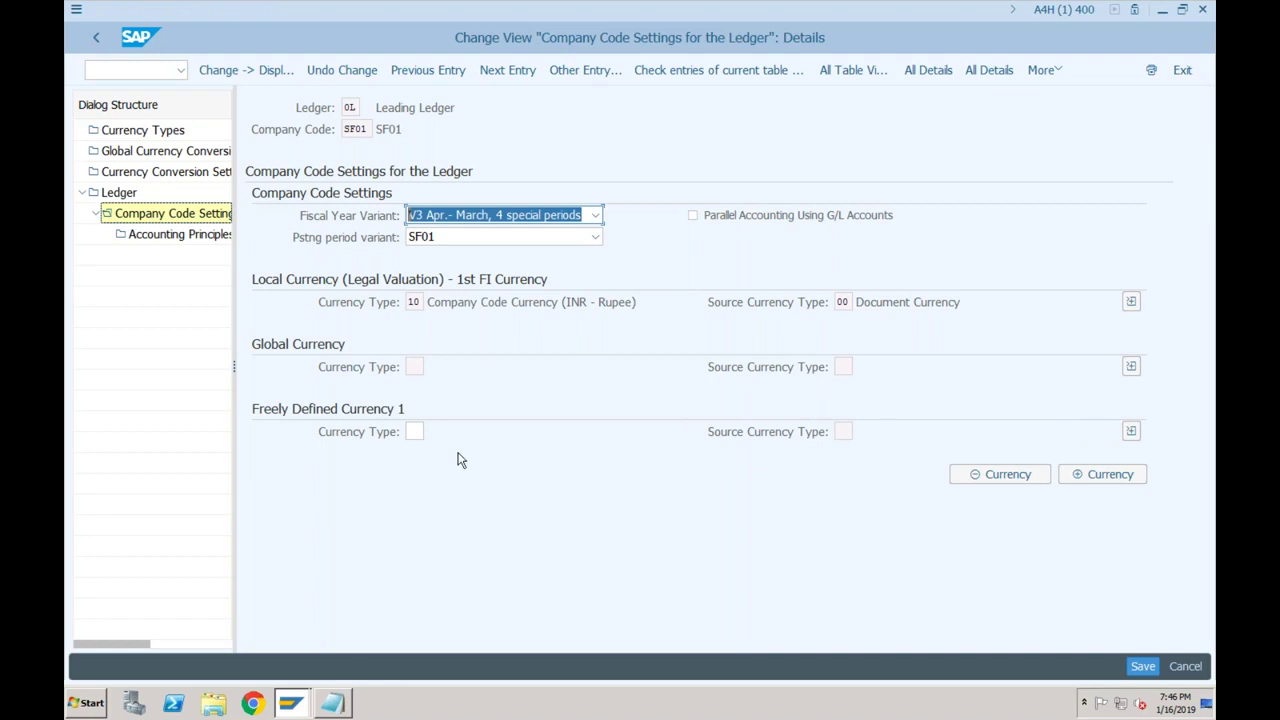
click(414, 431)
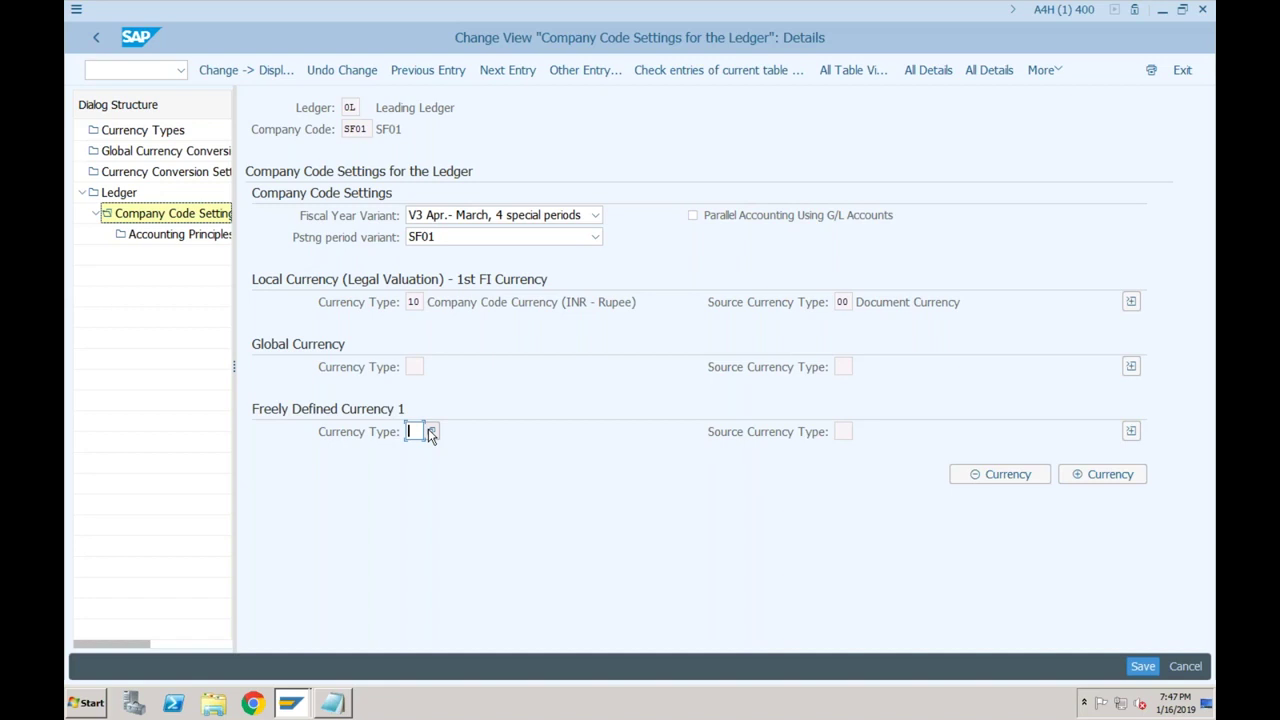
click(431, 432)
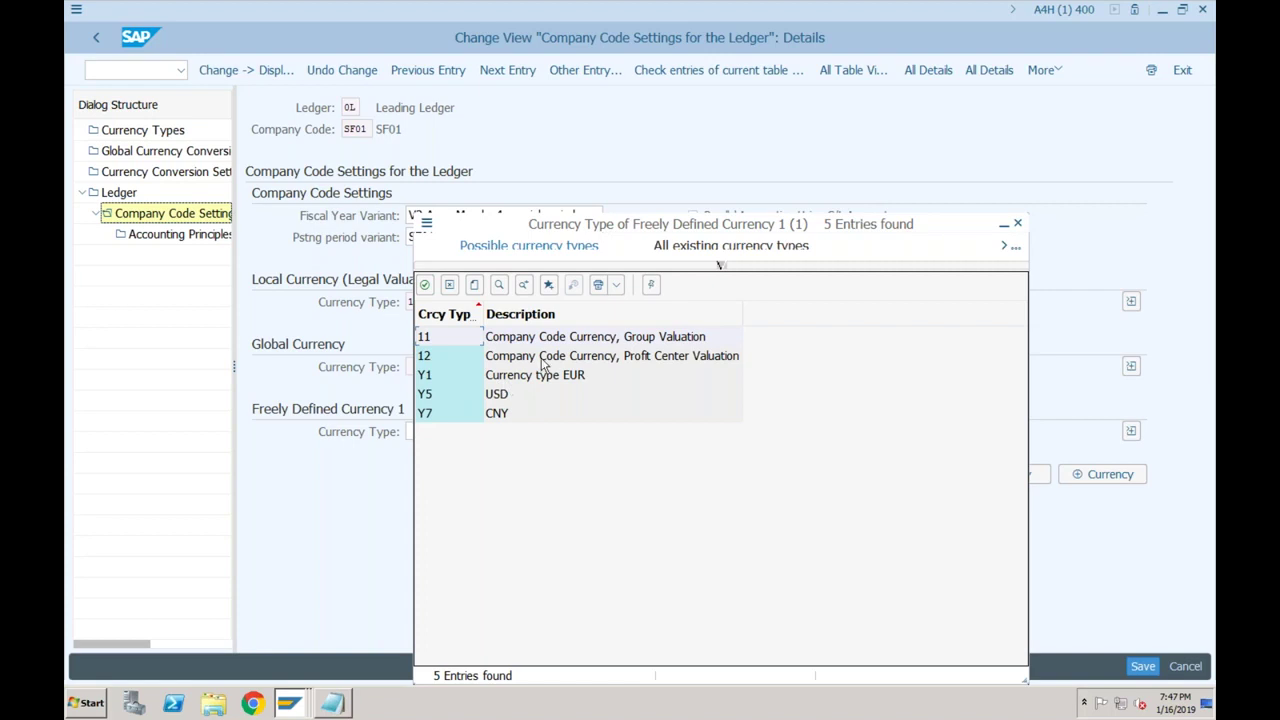
click(1017, 226)
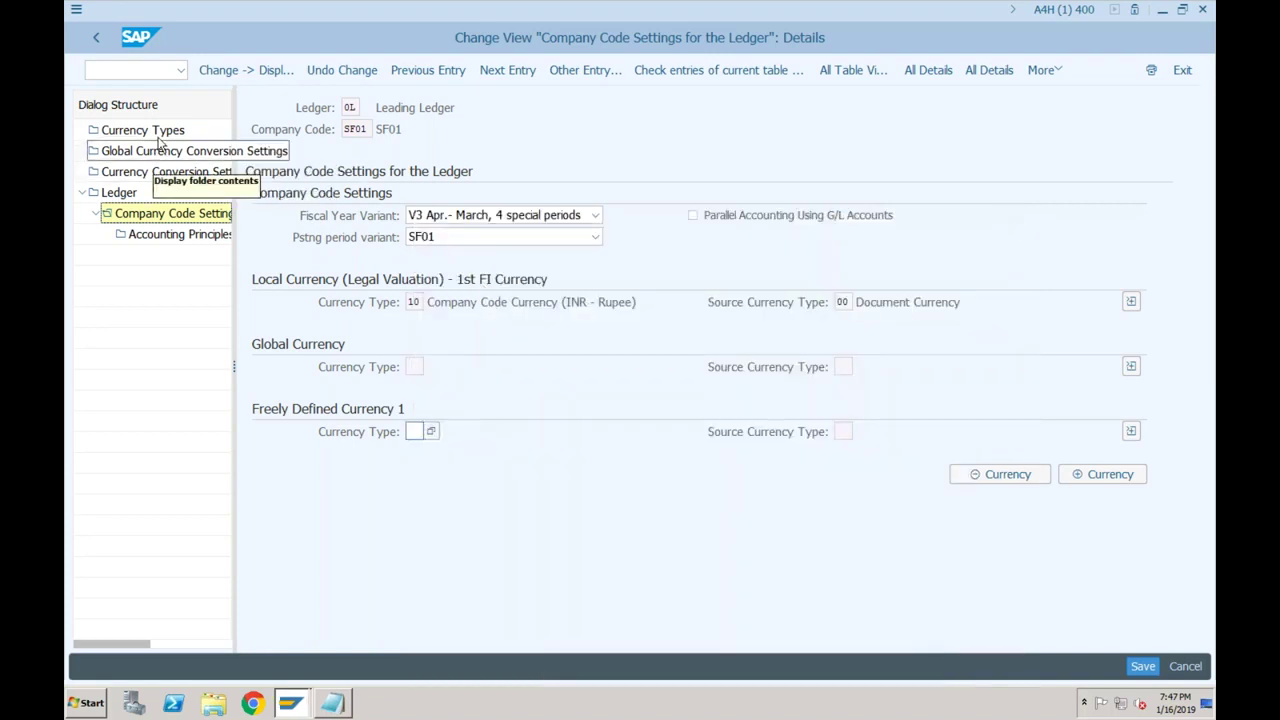
- Open the Currency Types overview in the ledger configuration and place the cursor on currency type 10
click(127, 196)
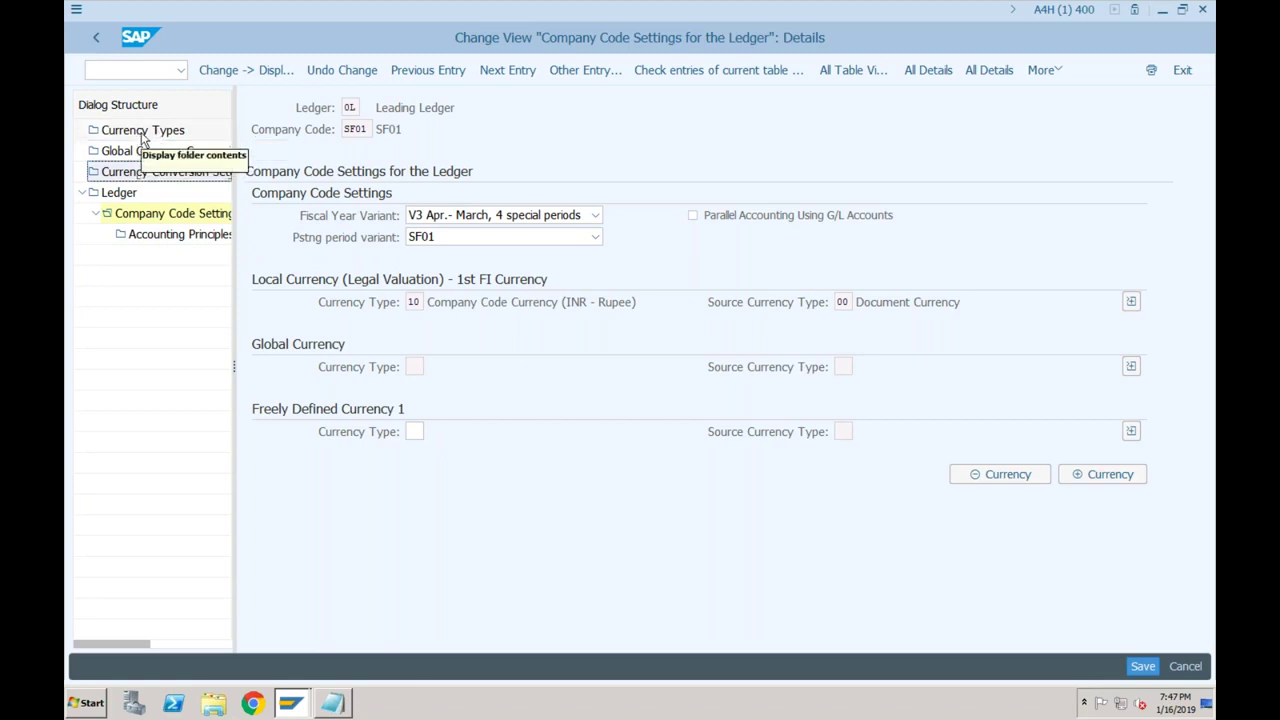
click(142, 134)
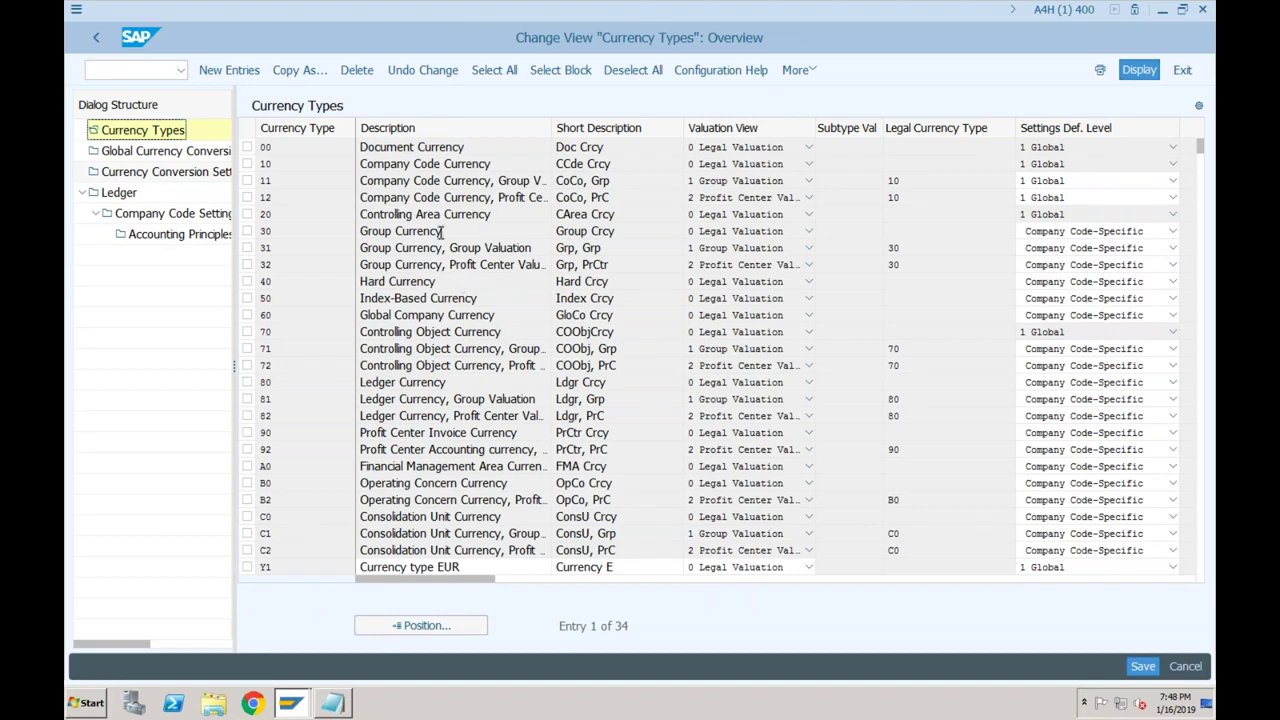
click(354, 161)
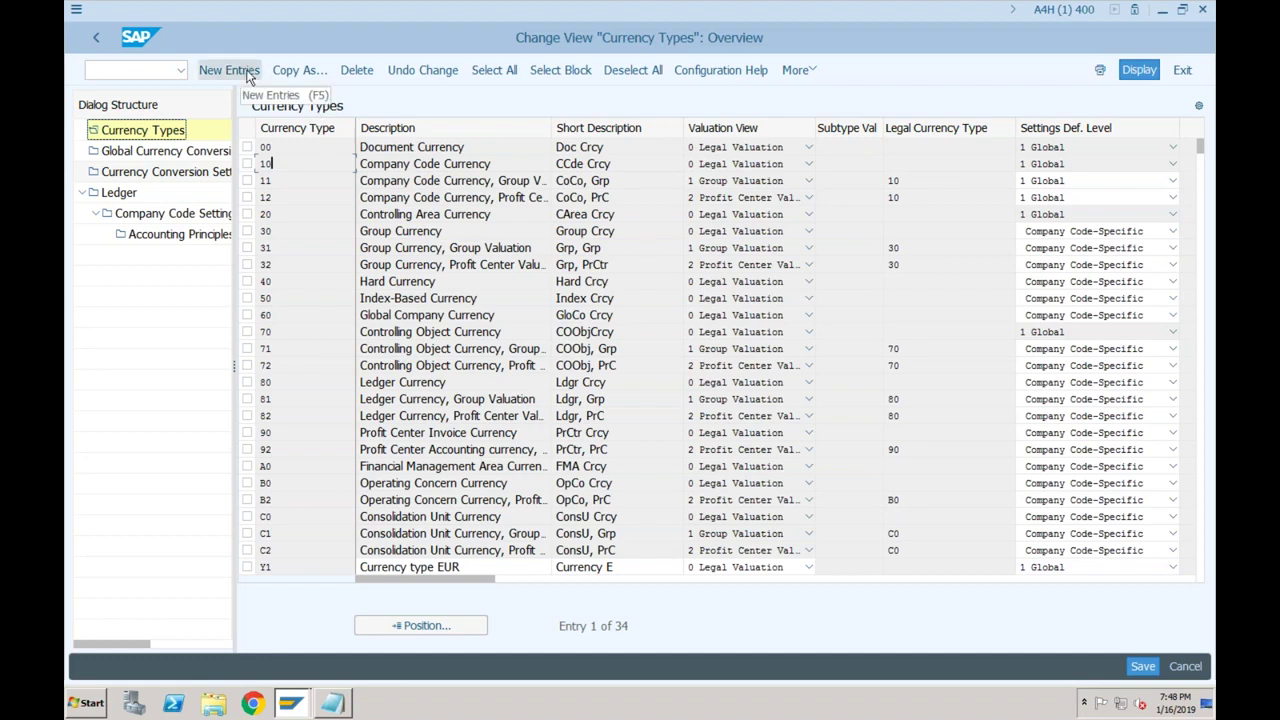
- Examine the currency type codes and descriptions, and review the valuation view options for document currency type 00 without changing them
double_click(287, 146)
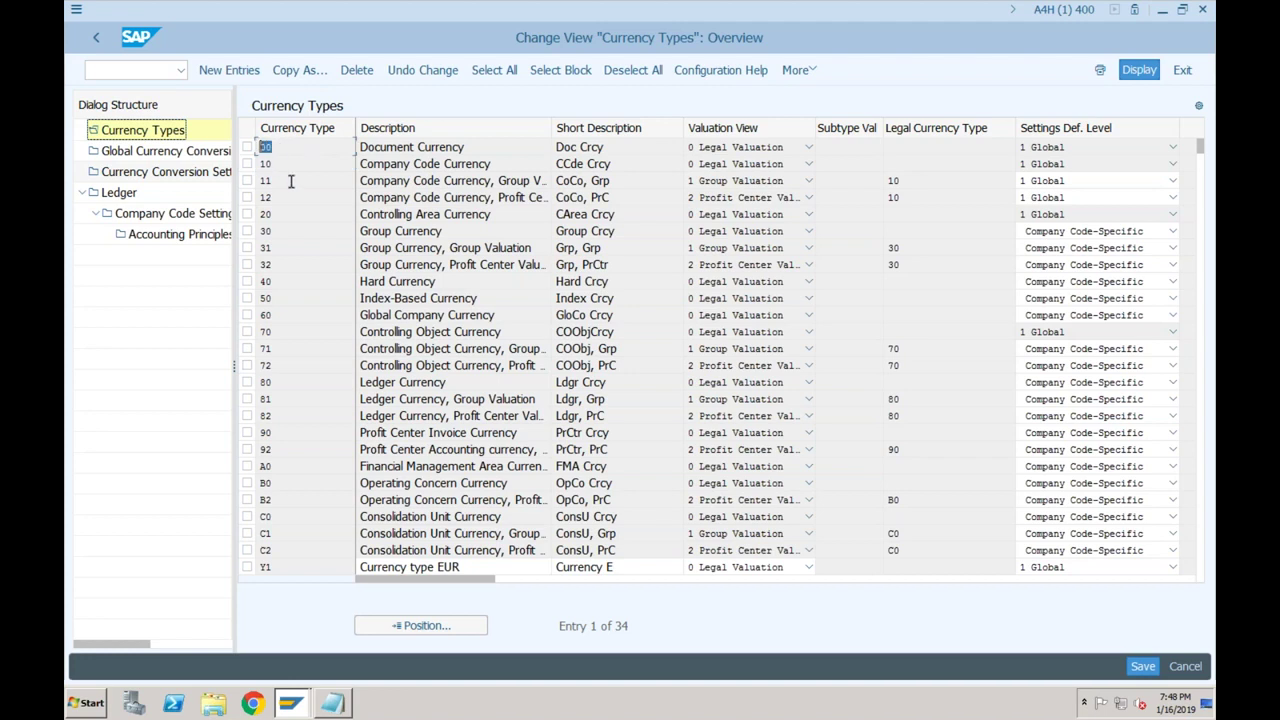
double_click(258, 500)
double_click(264, 517)
click(266, 547)
click(477, 148)
click(608, 147)
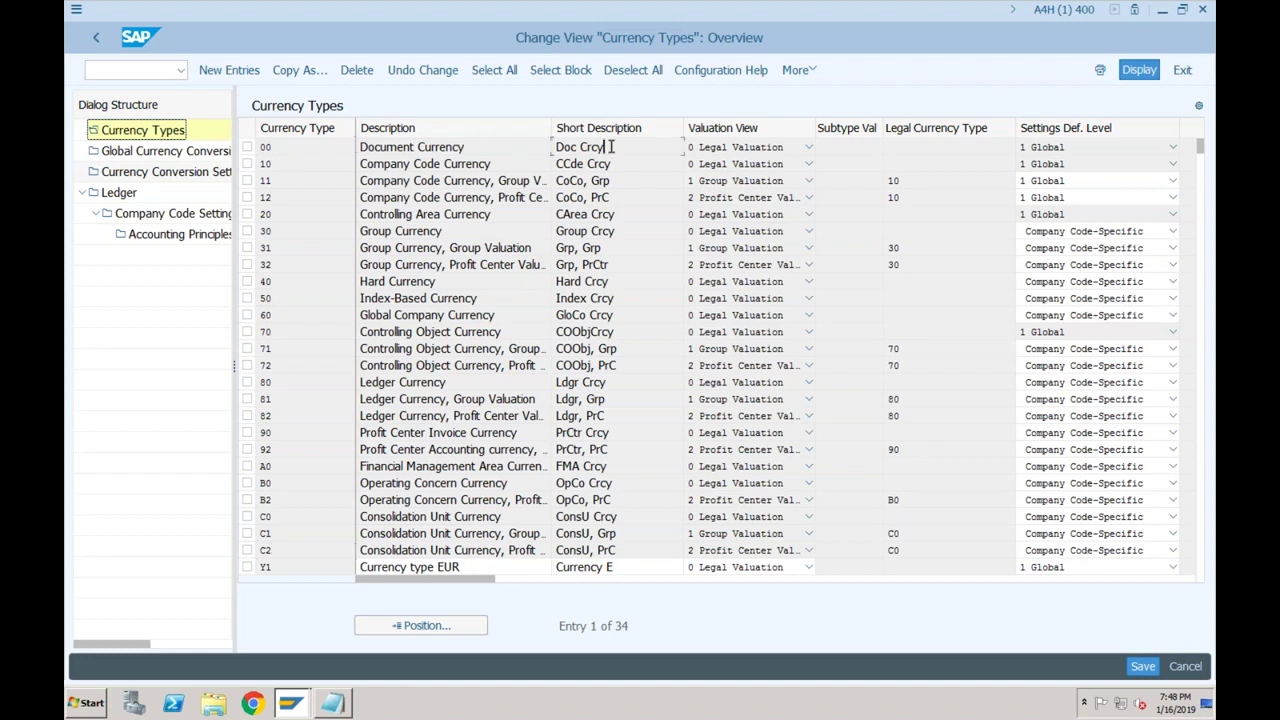
click(809, 147)
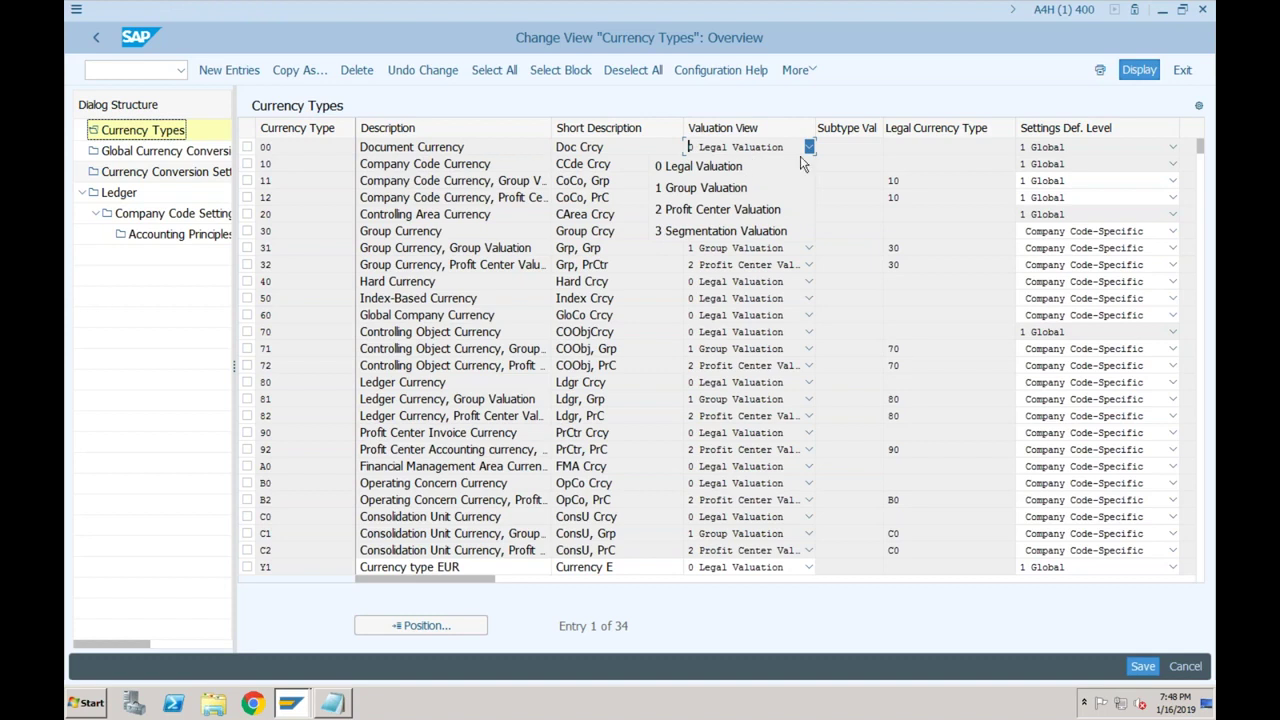
click(940, 153)
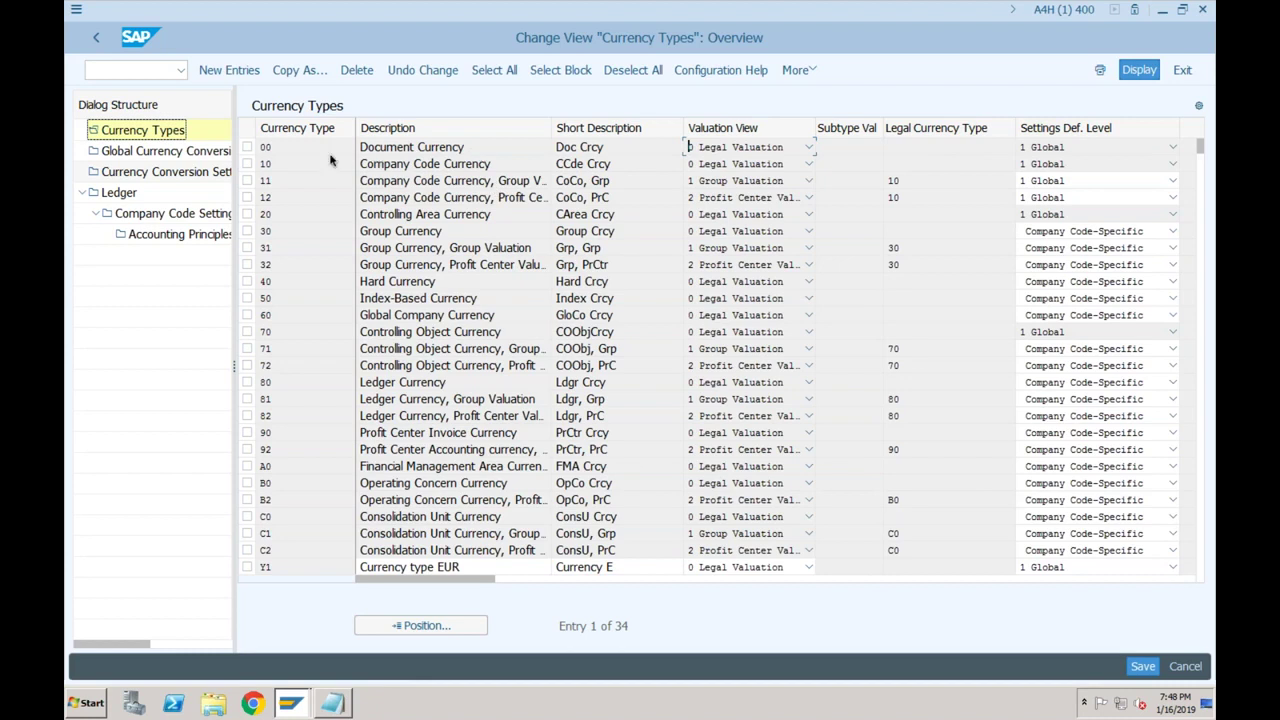
- Review the settings definition level options for currency type 12, and examine the hard currency and document currency entries
click(284, 283)
click(1075, 197)
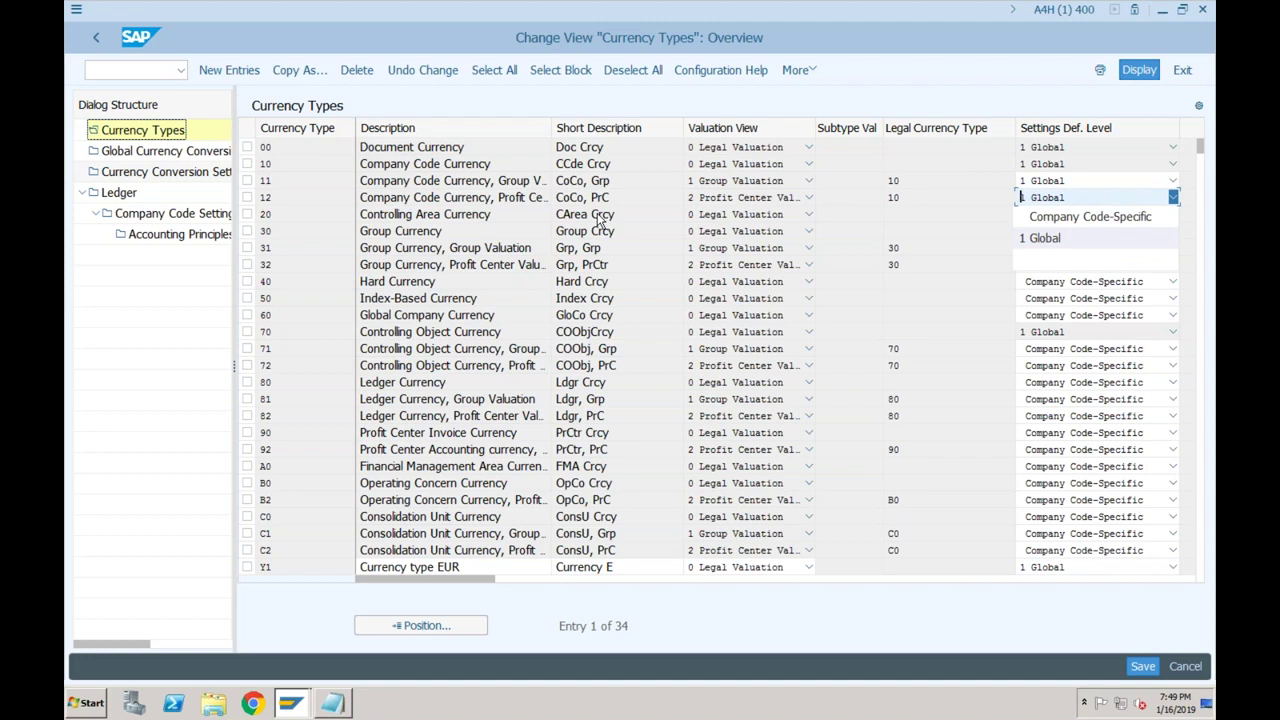
key(Escape)
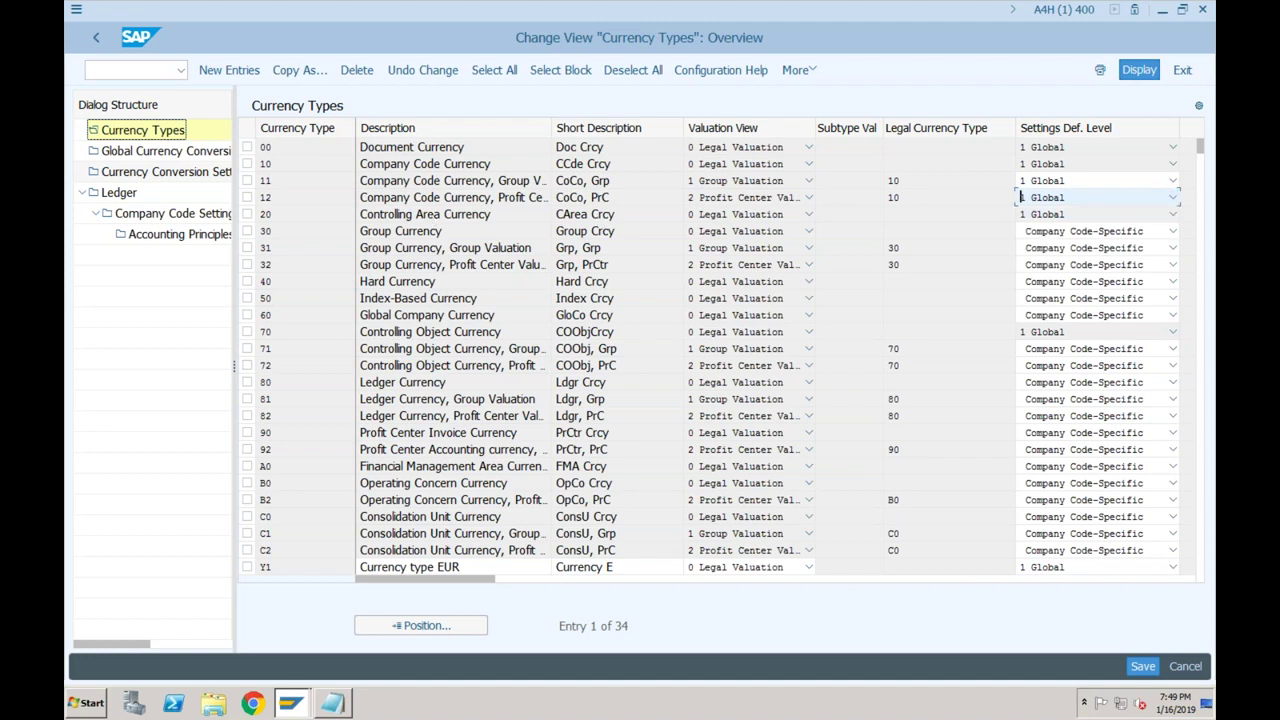
drag(436, 281, 350, 278)
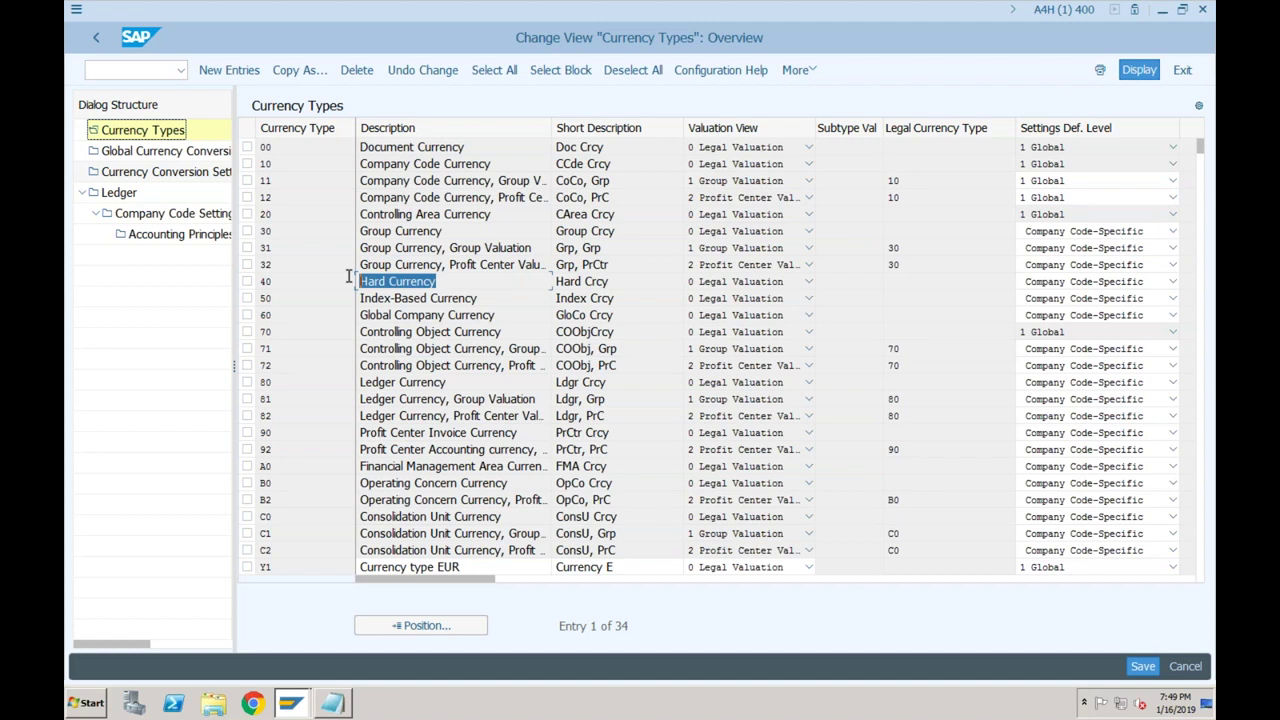
key(Tab)
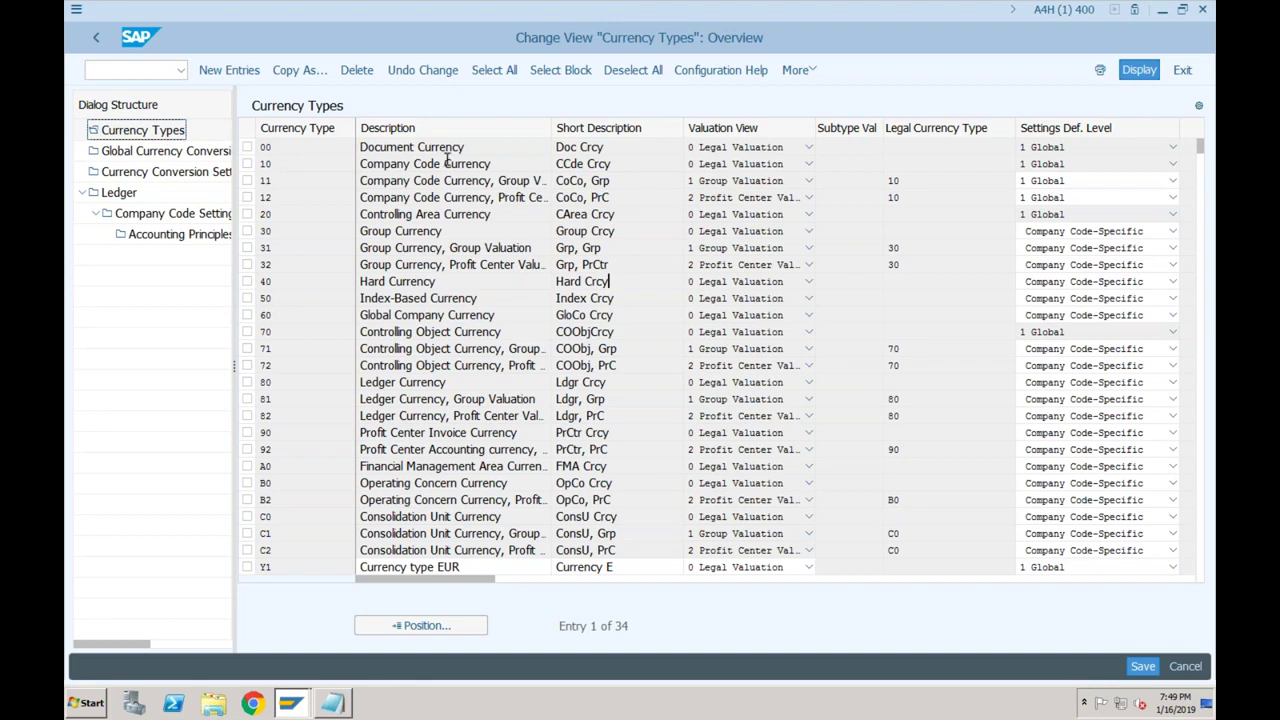
click(323, 148)
key(Down)
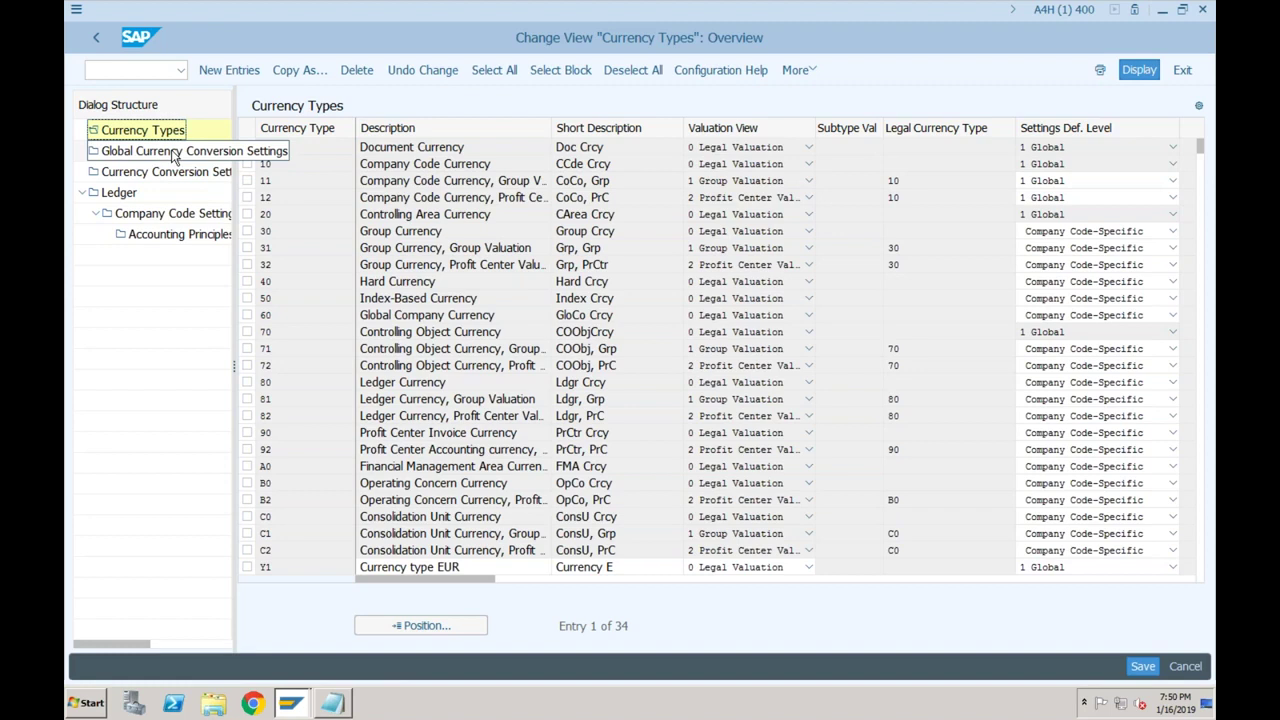
key(Up)
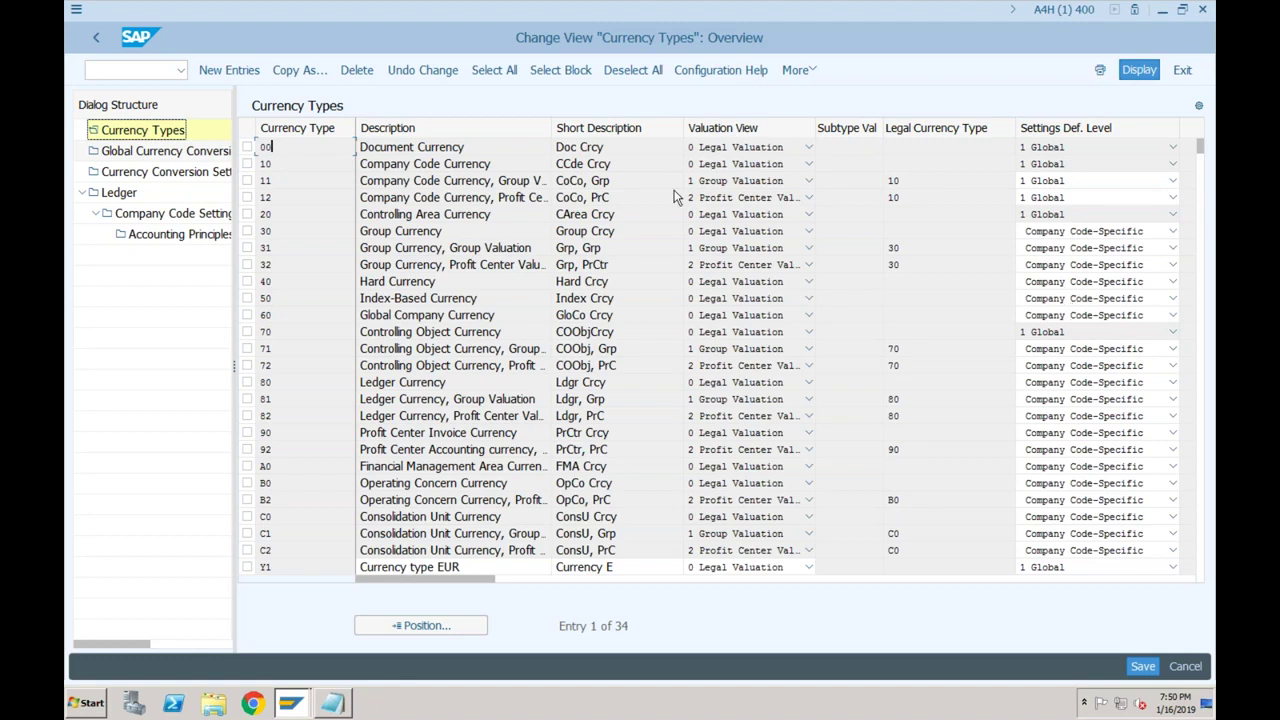
- Open the Global Currency Conversion Settings and examine the currency assigned to each globally defined currency type
click(196, 174)
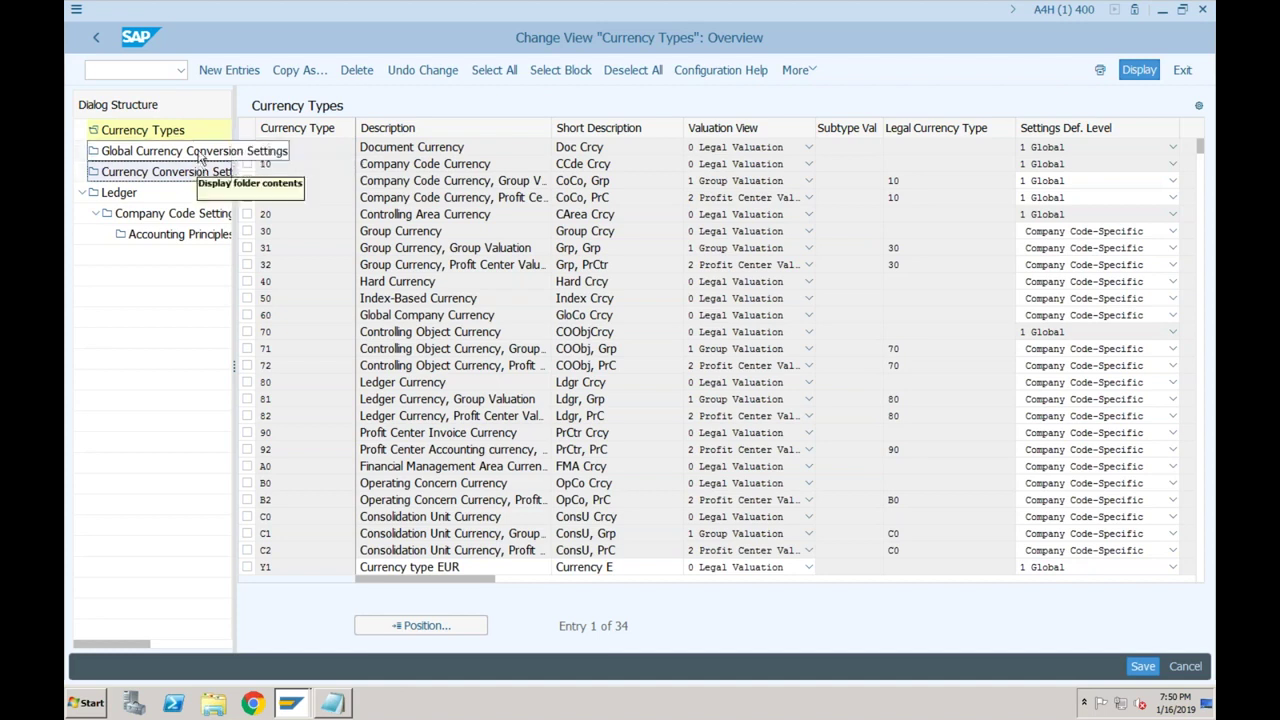
double_click(200, 152)
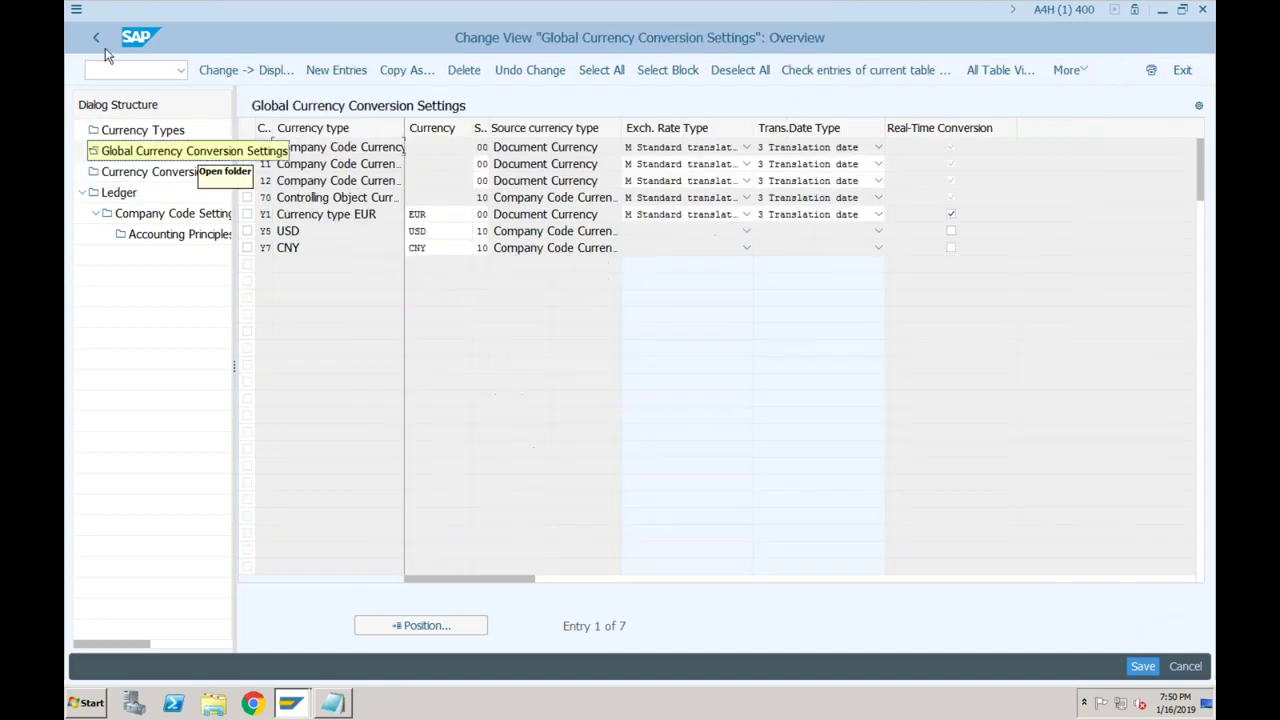
click(440, 214)
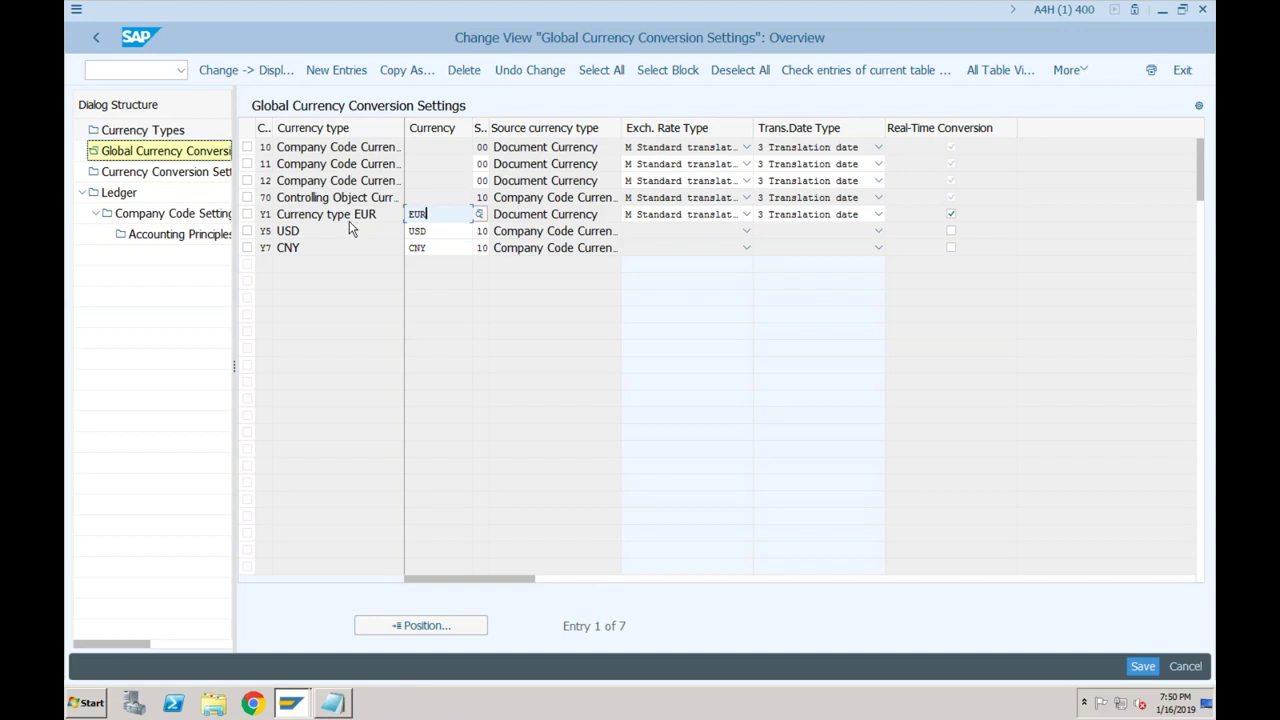
click(268, 231)
click(434, 231)
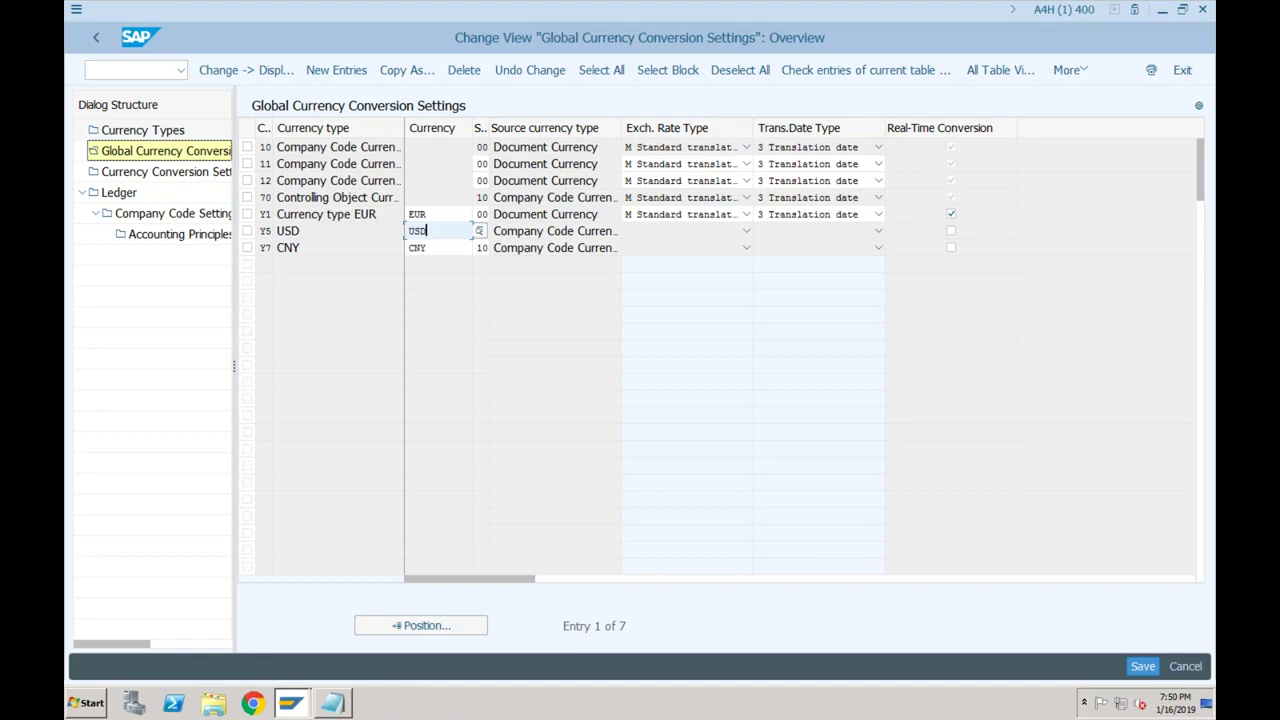
click(412, 147)
key(Down)
key(Down)
key(Down)
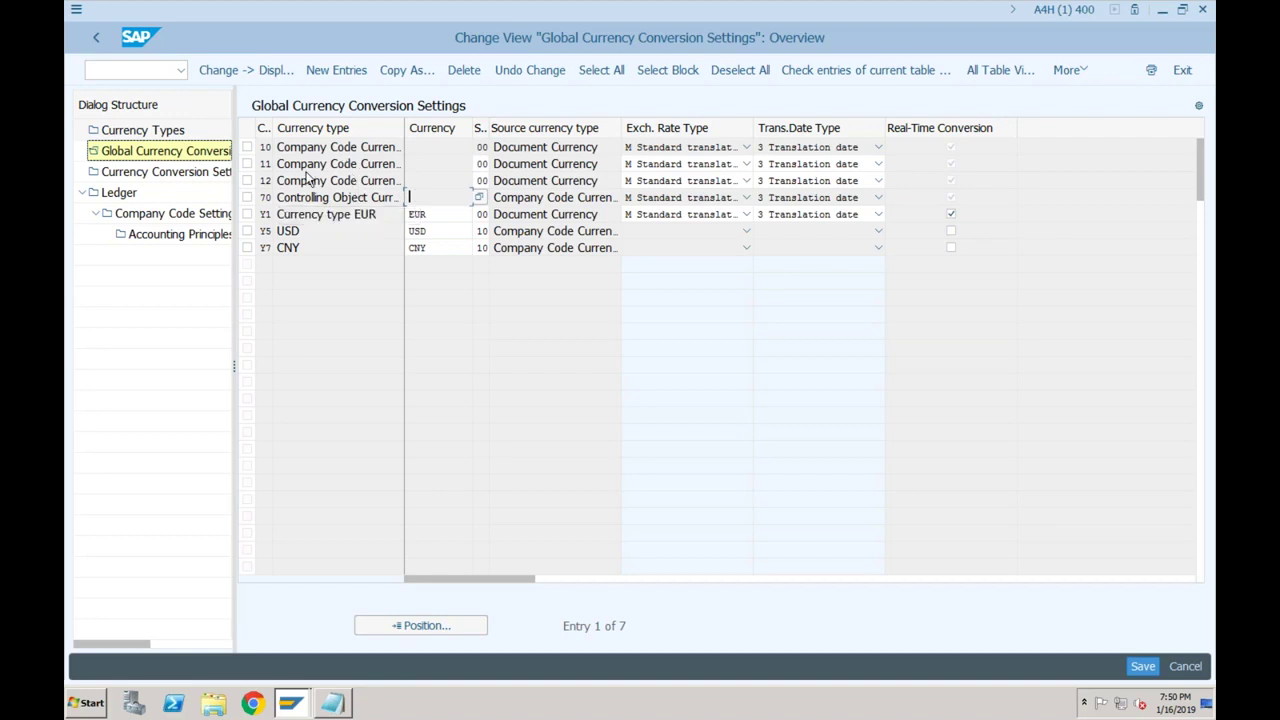
click(410, 147)
click(409, 163)
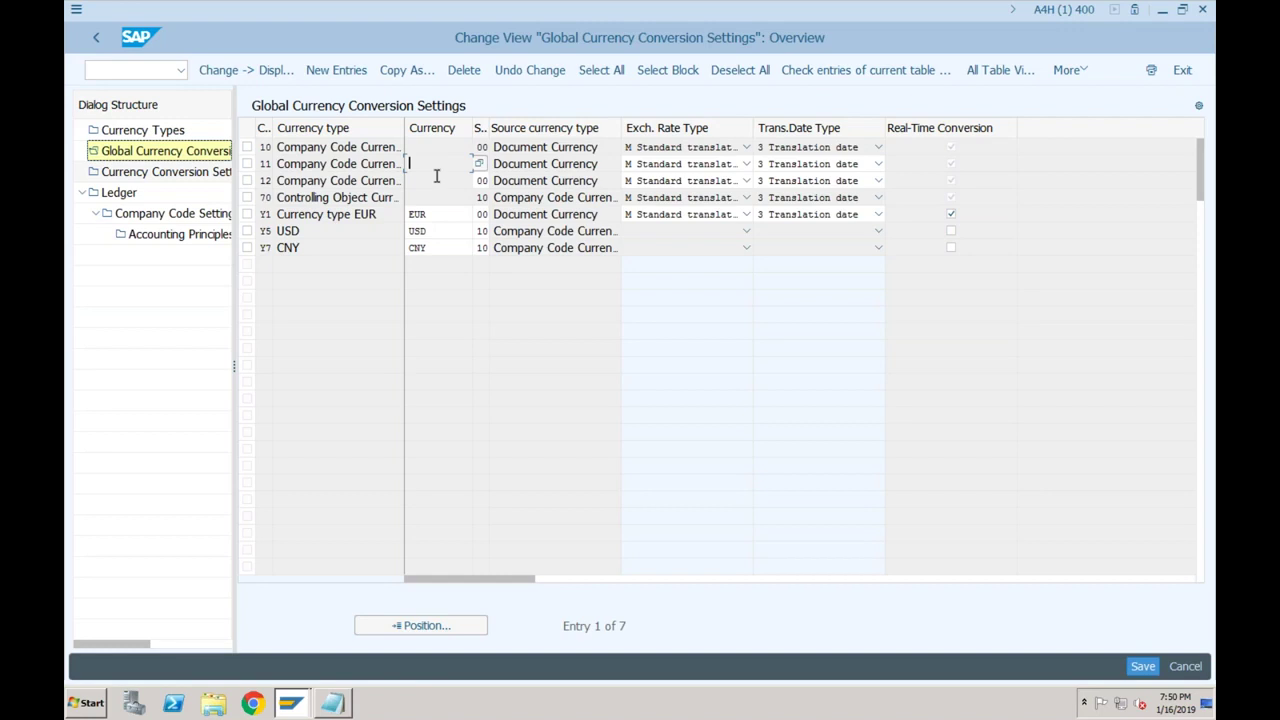
click(440, 214)
- Open the Currency Conversion Settings for Company Codes, dismiss the consistency check messages and widen the company code column
click(208, 182)
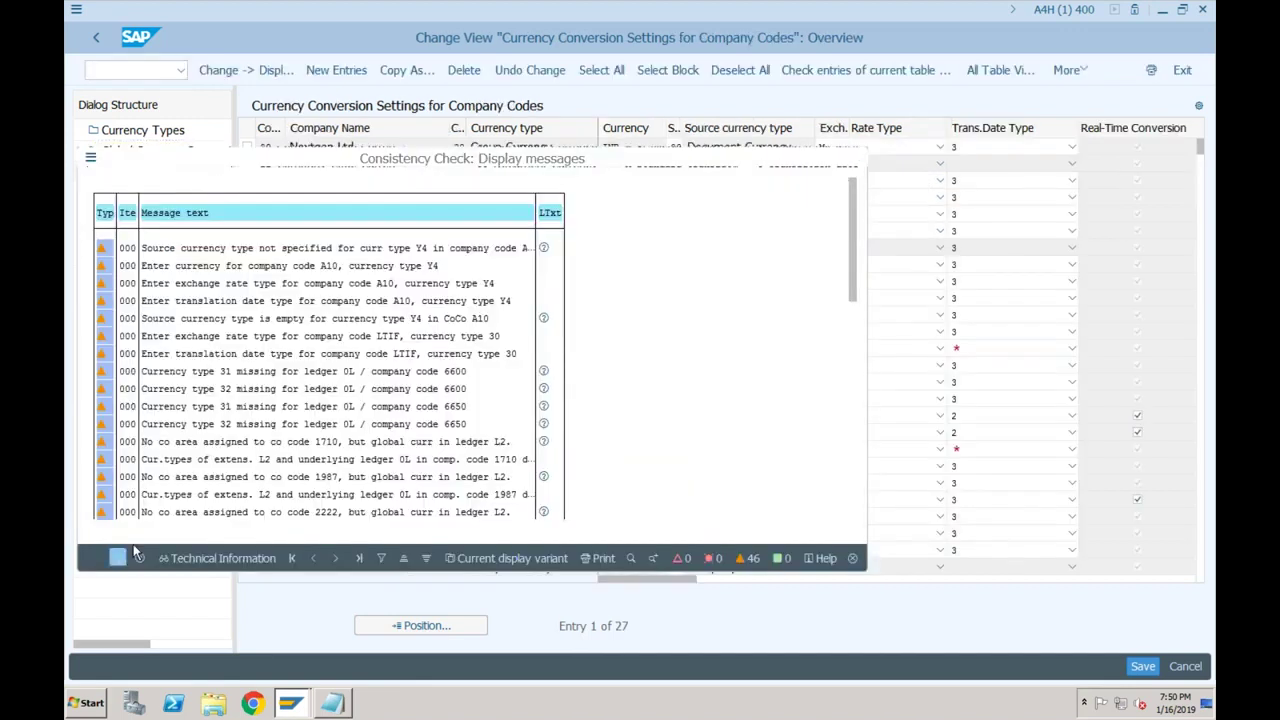
click(119, 556)
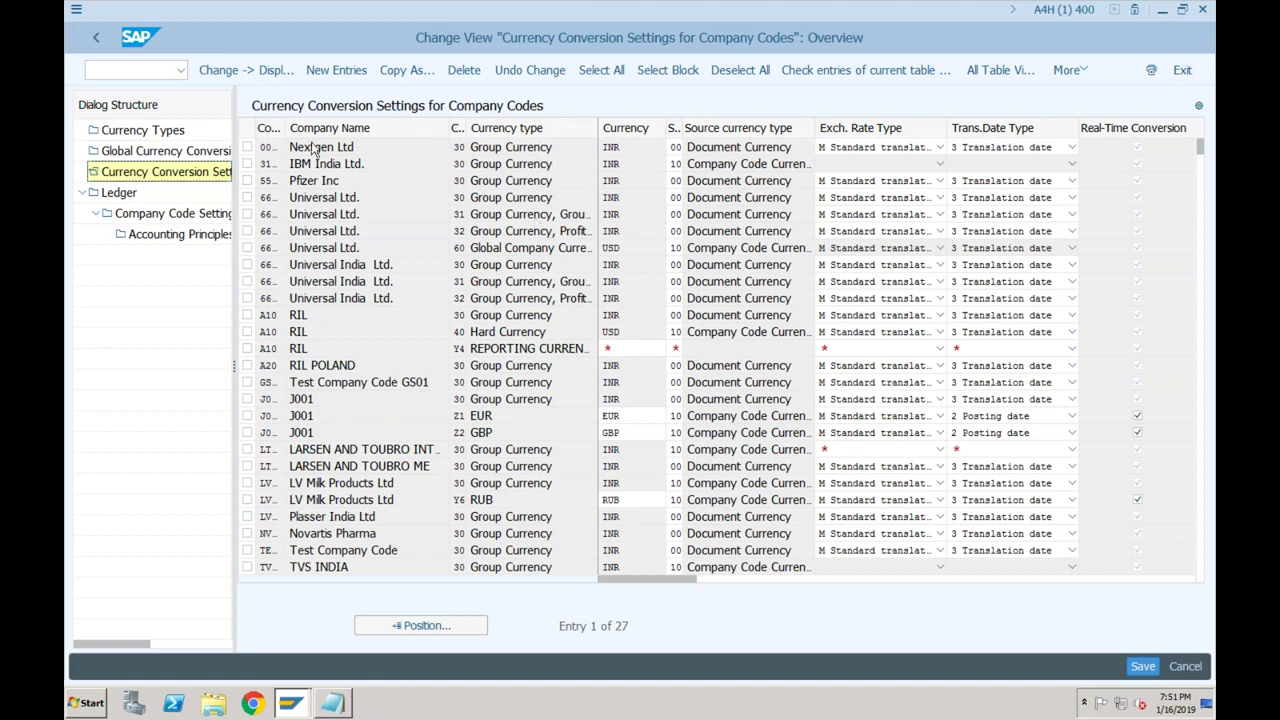
drag(284, 133, 378, 133)
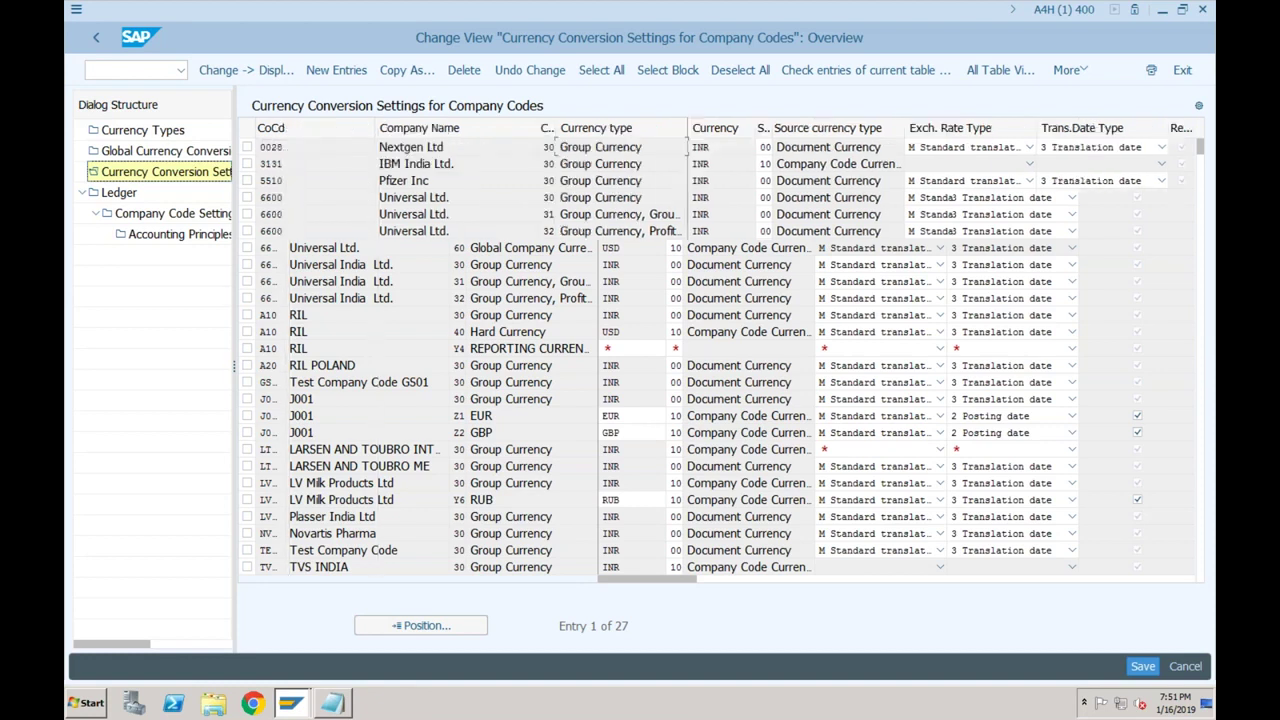
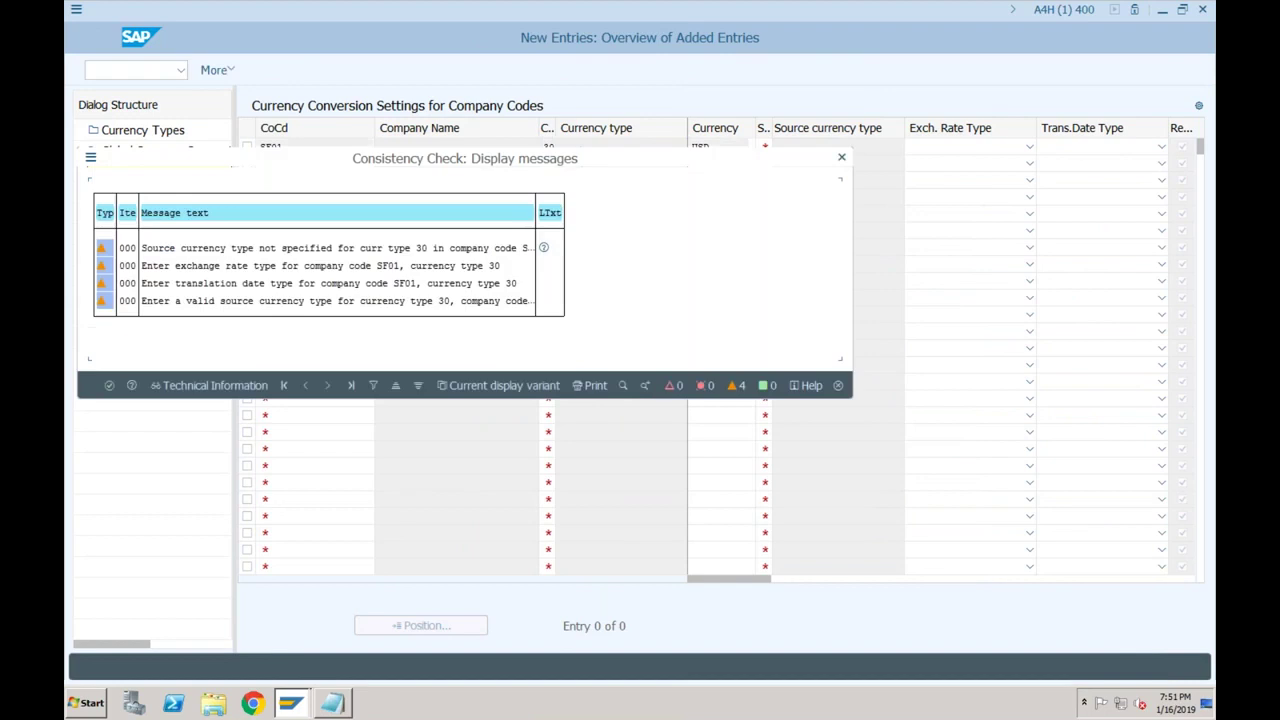
- Complete the new SF01 entry for currency type 30 with source currency type 00, exchange rate type M and date type 3 Translation date
click(110, 386)
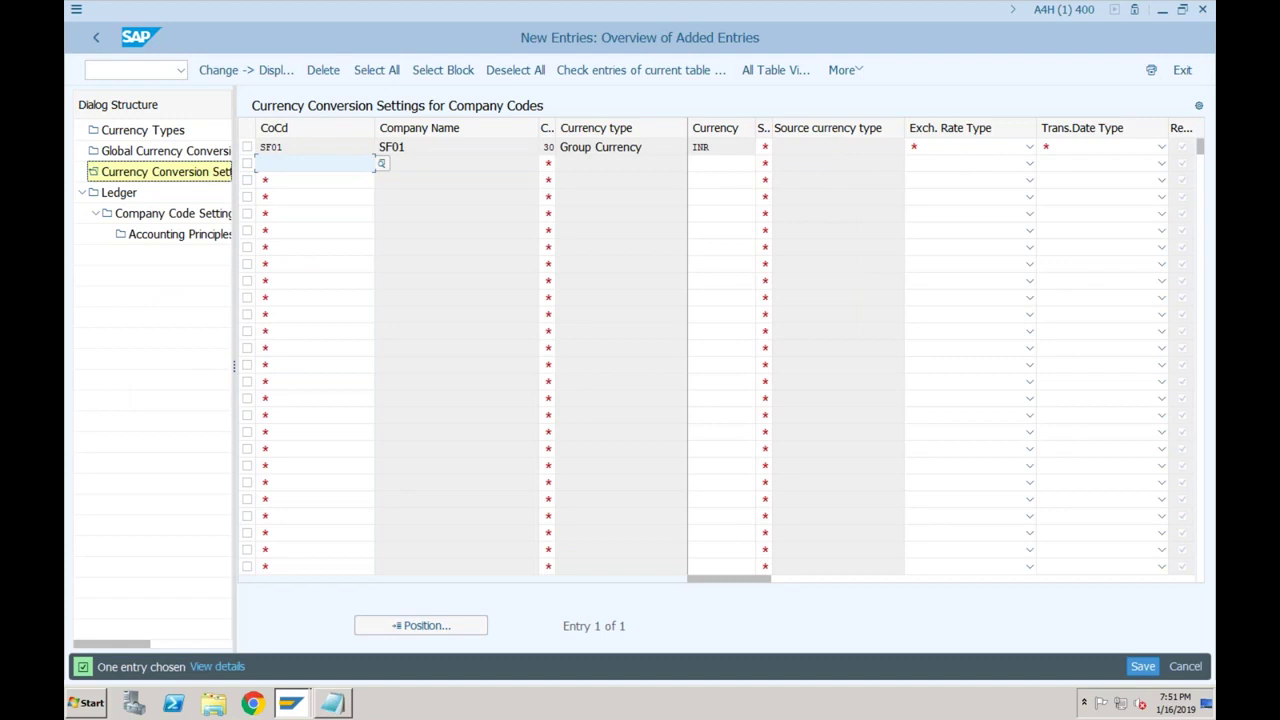
click(784, 148)
key(F4)
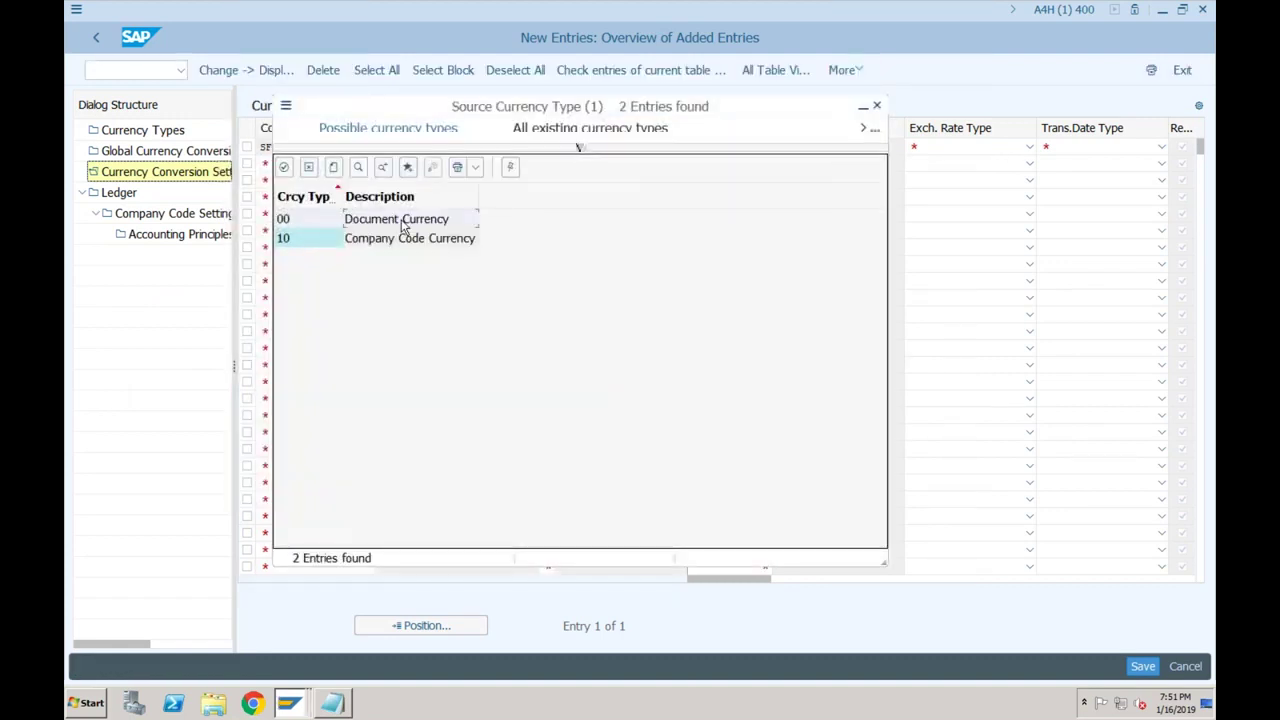
click(403, 227)
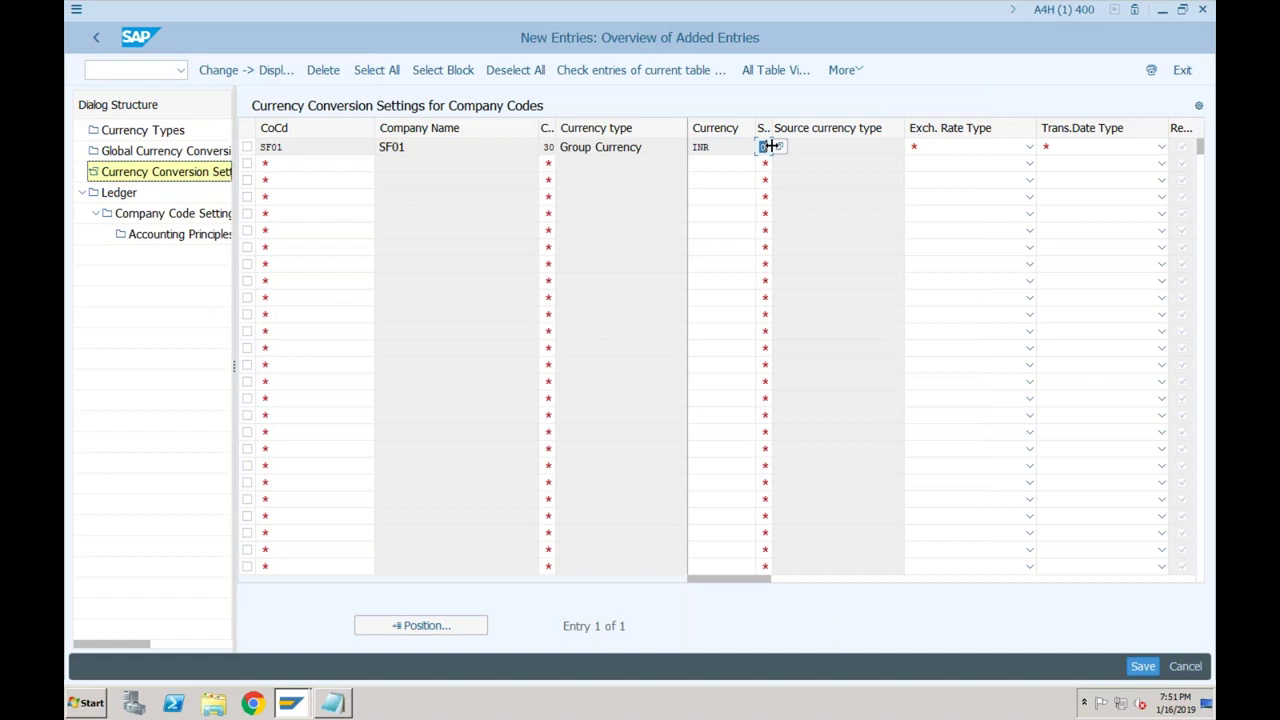
click(947, 153)
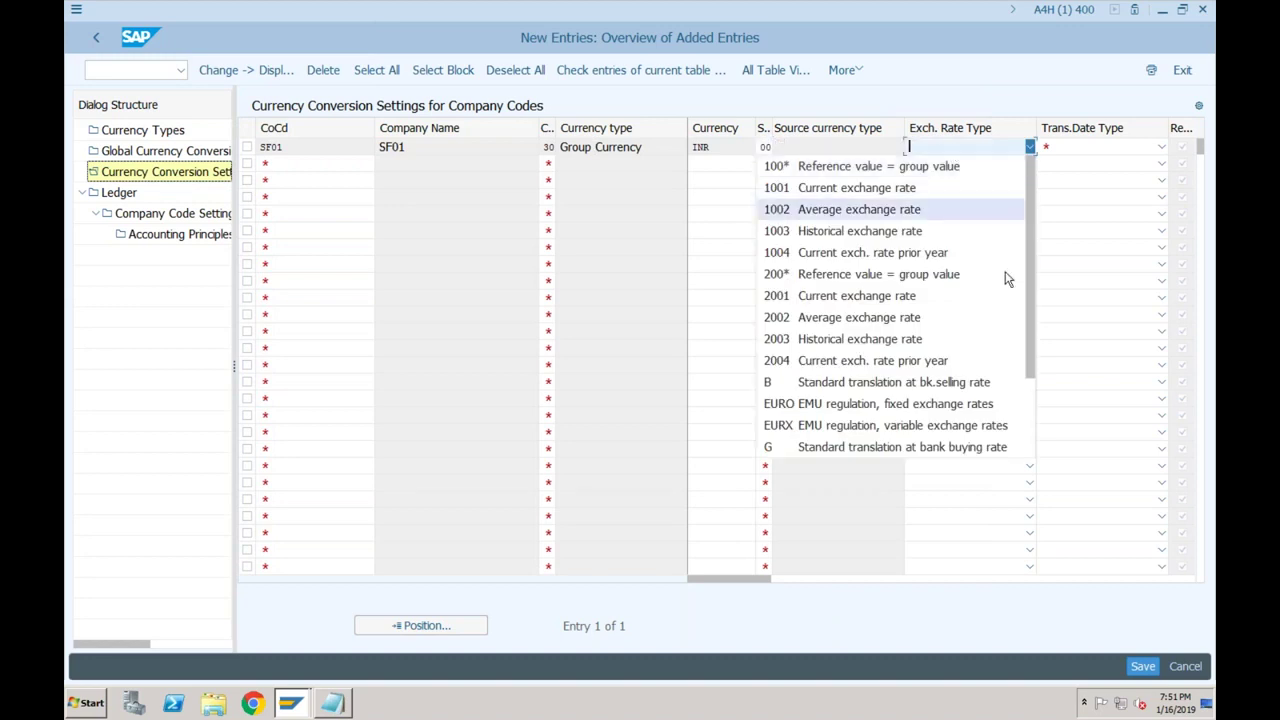
scroll(1000, 390, down, 2)
click(922, 368)
click(1162, 148)
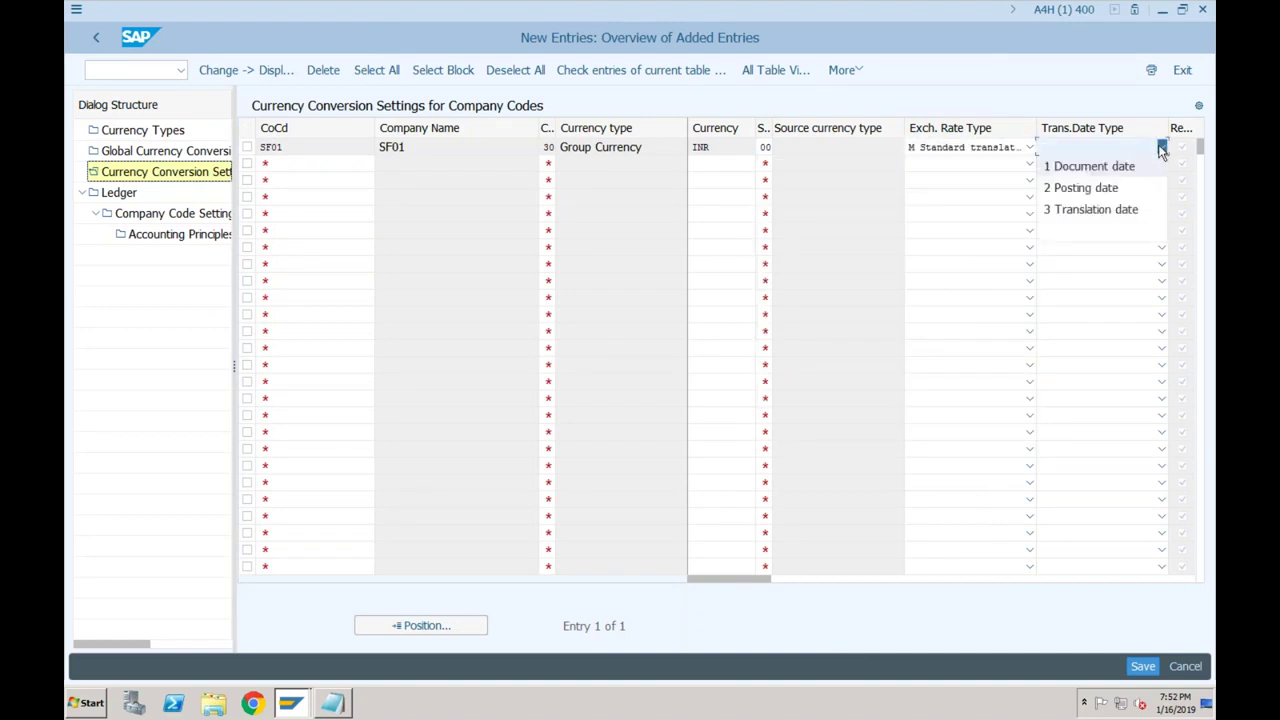
click(1103, 210)
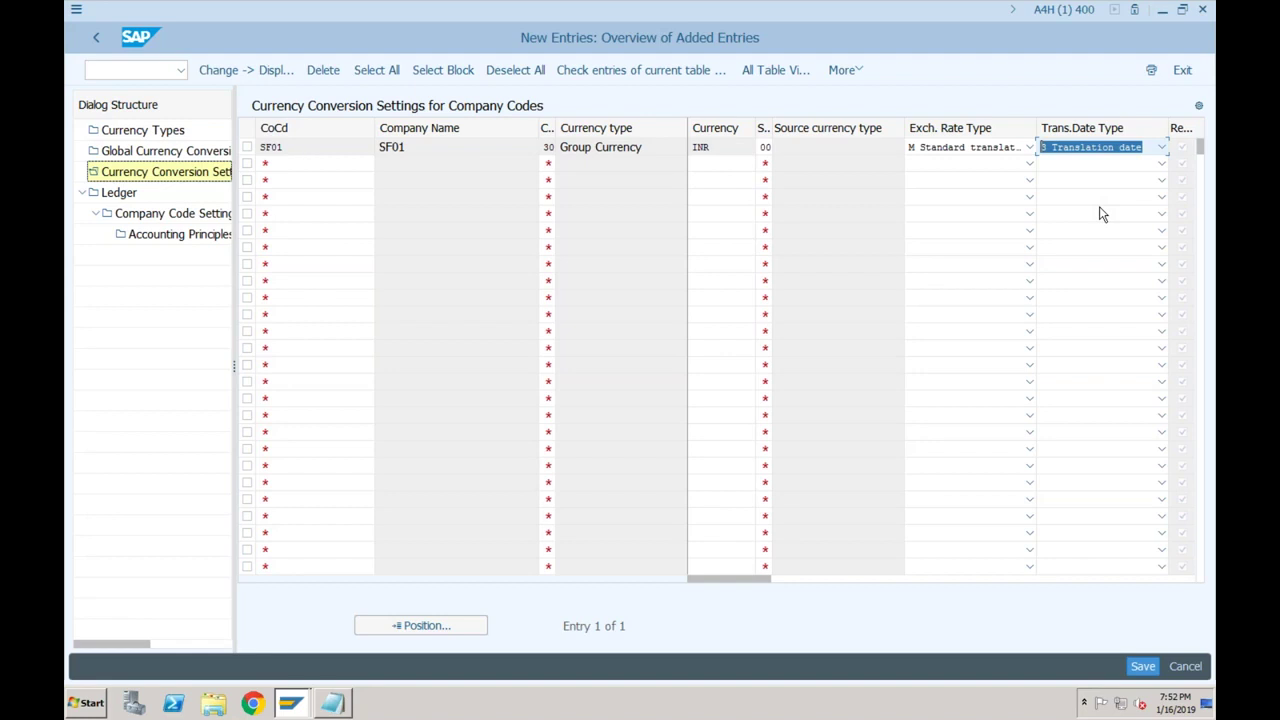
key(Return)
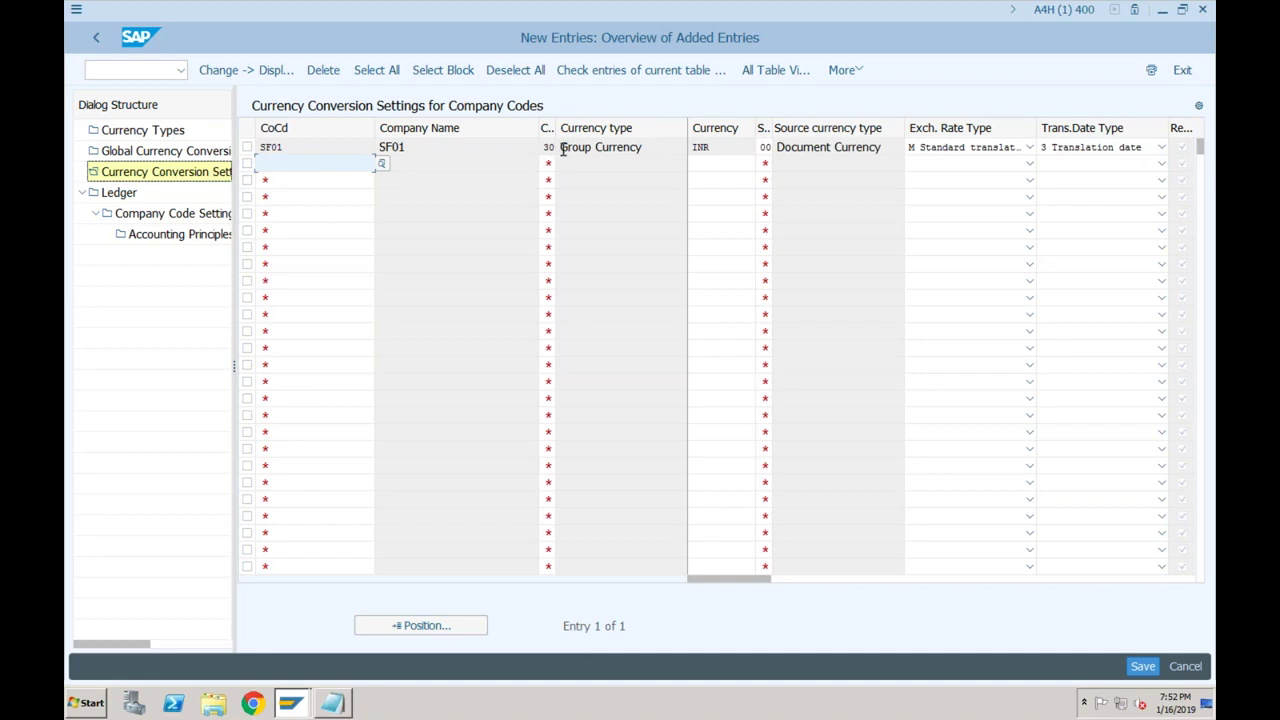
- Save the SF01 currency conversion entry and close the consistency check messages
click(1142, 666)
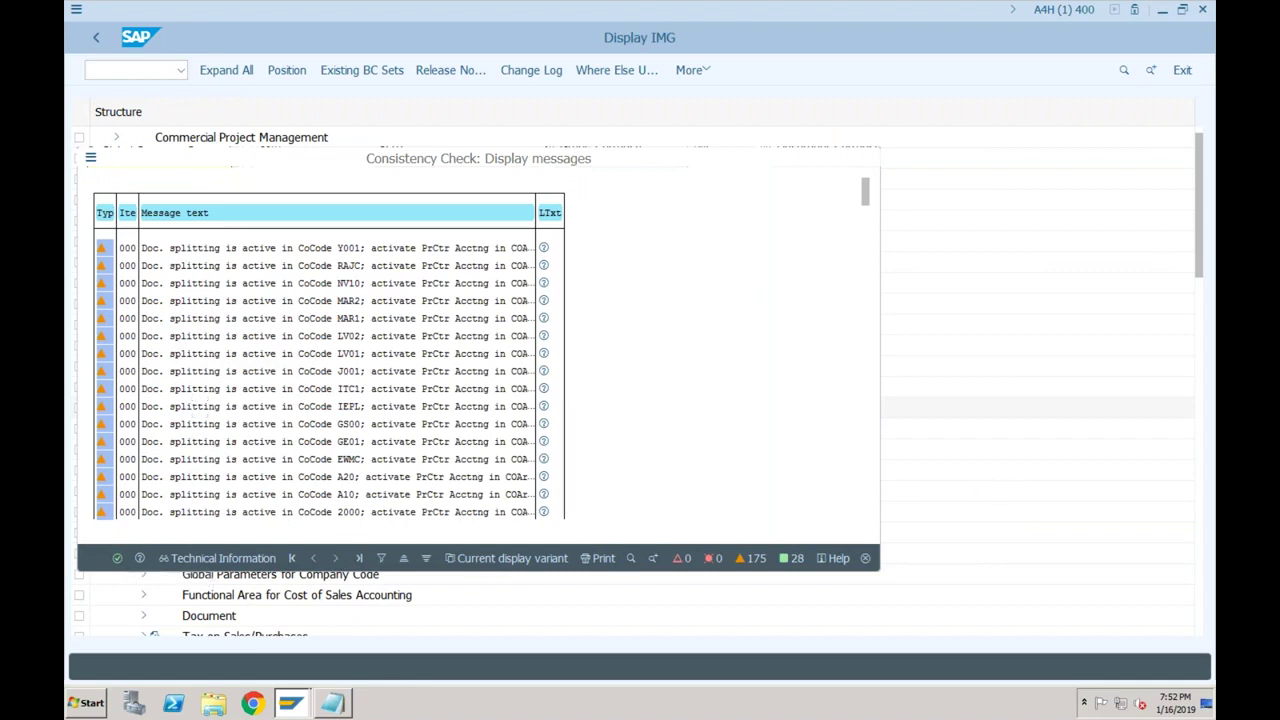
click(117, 558)
click(336, 309)
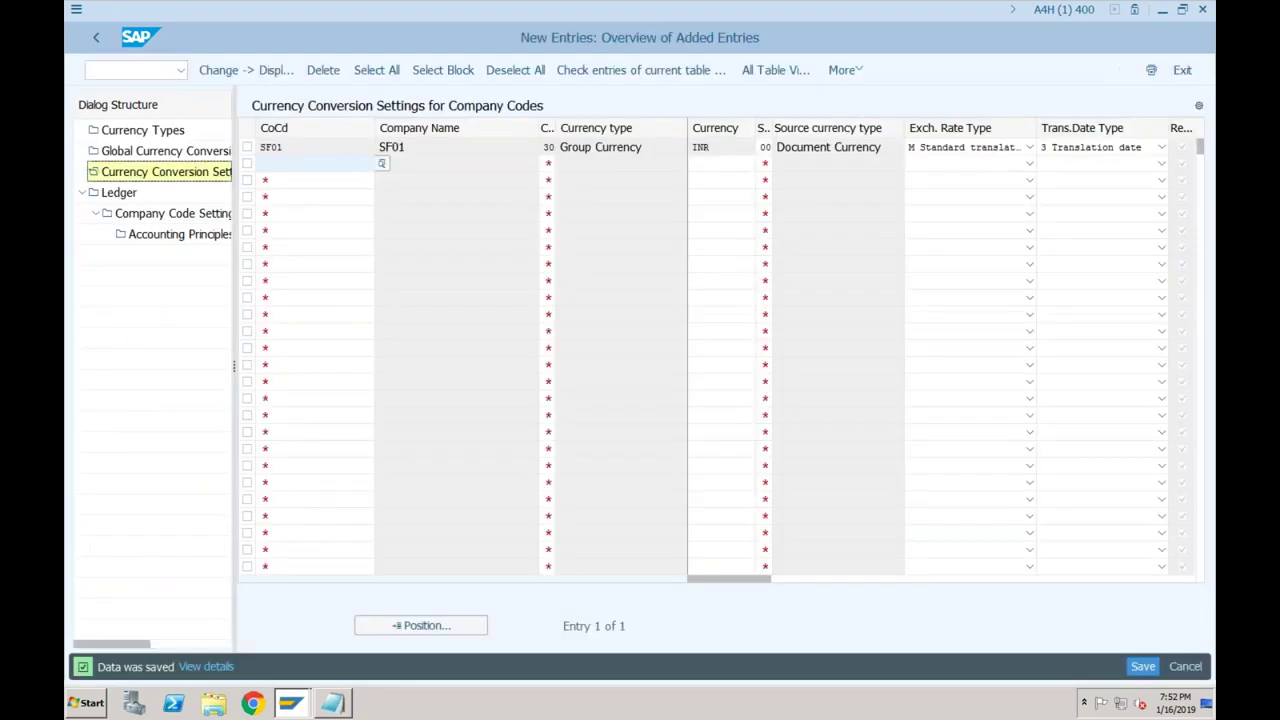
- Return to the ledger overview, select leading ledger 0L and open its company code settings for SF01
click(125, 198)
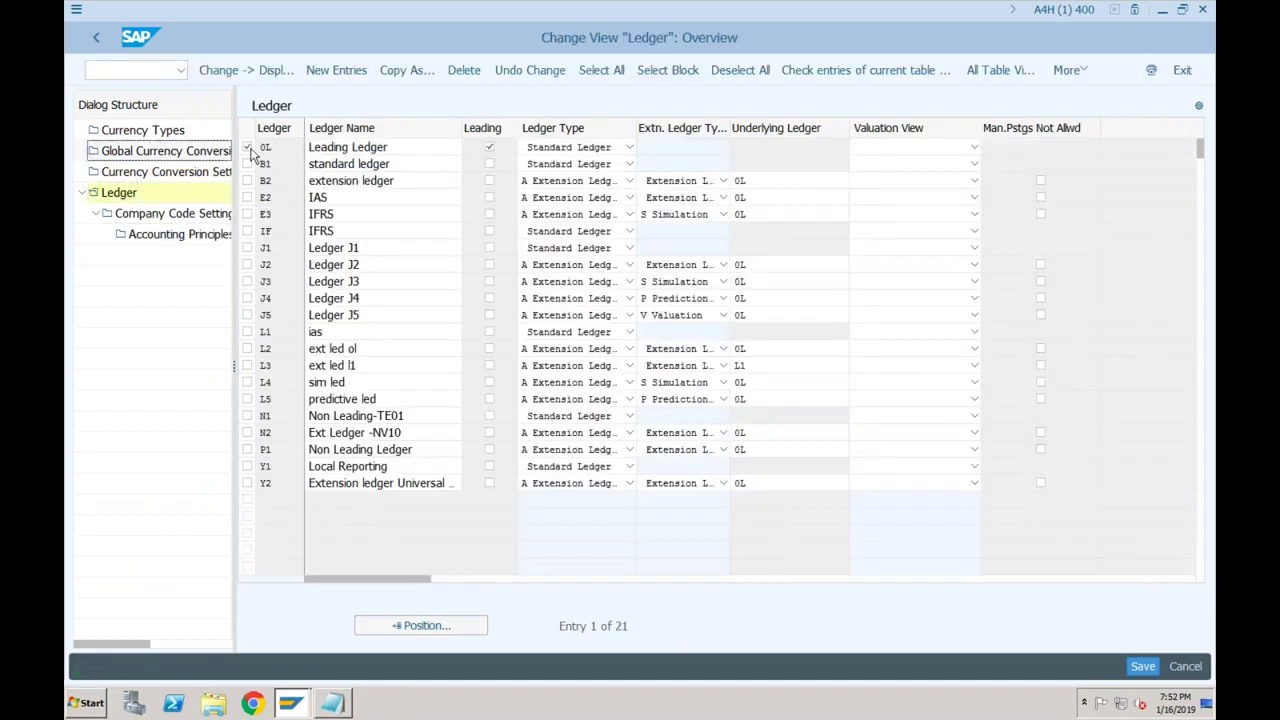
click(248, 148)
click(168, 216)
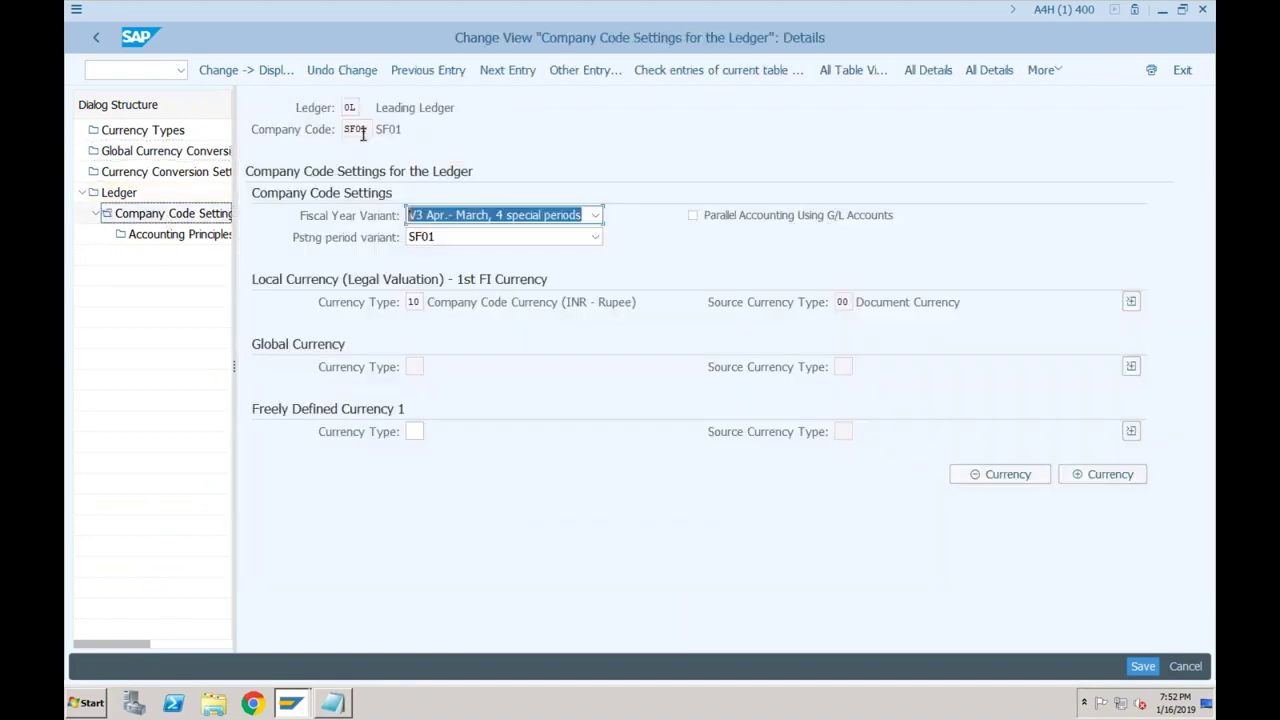
- Assign currency type 30 Group Currency as Freely Defined Currency 1 for SF01 in ledger 0L, and accept the consistency check
click(416, 431)
click(428, 433)
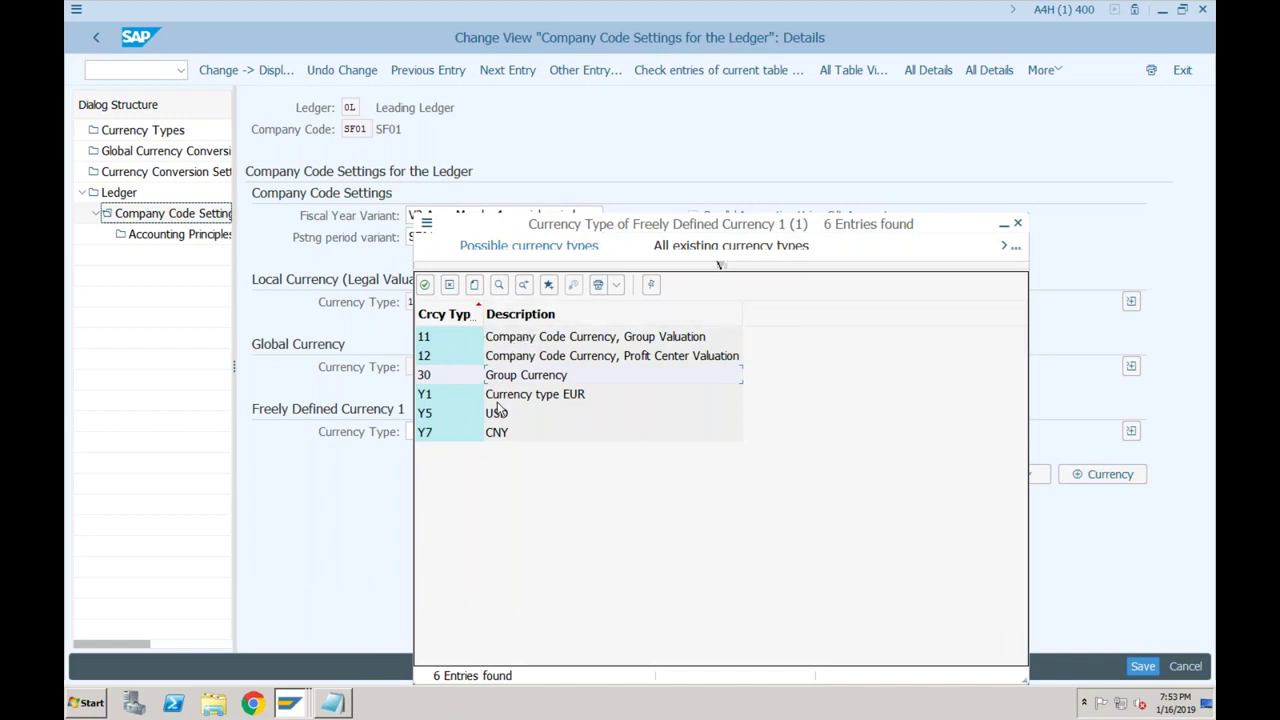
double_click(451, 378)
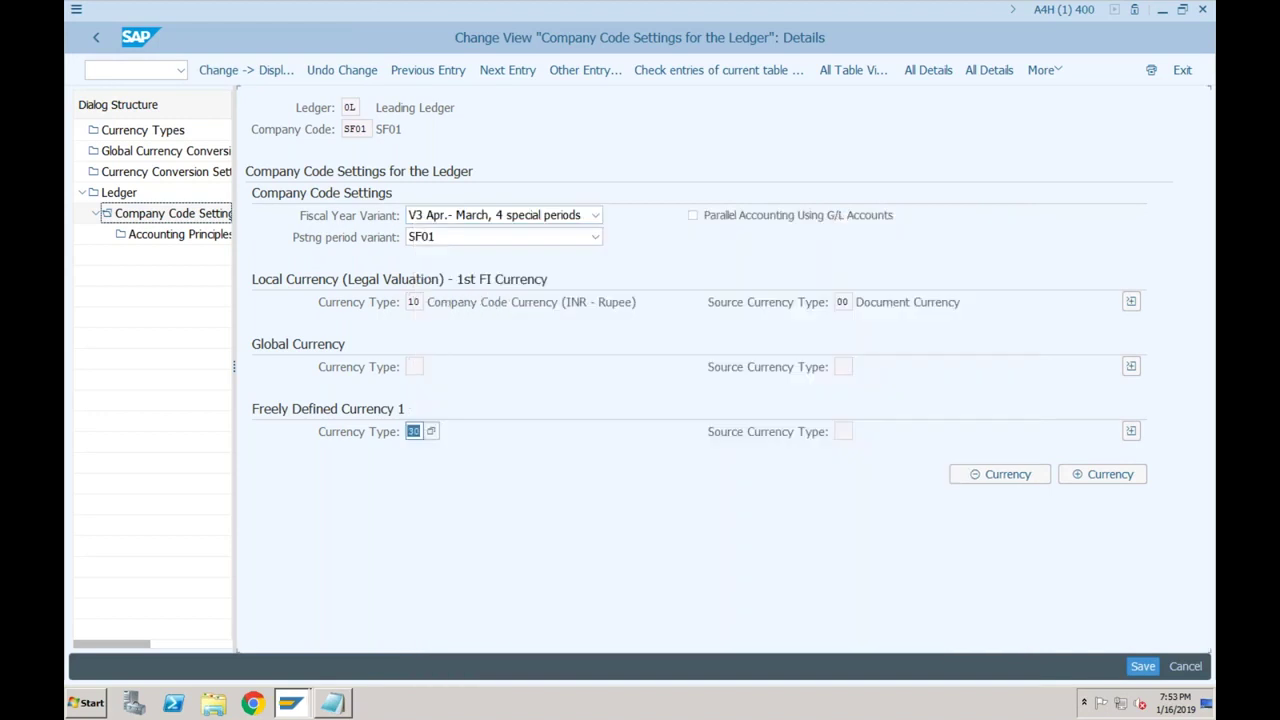
key(Return)
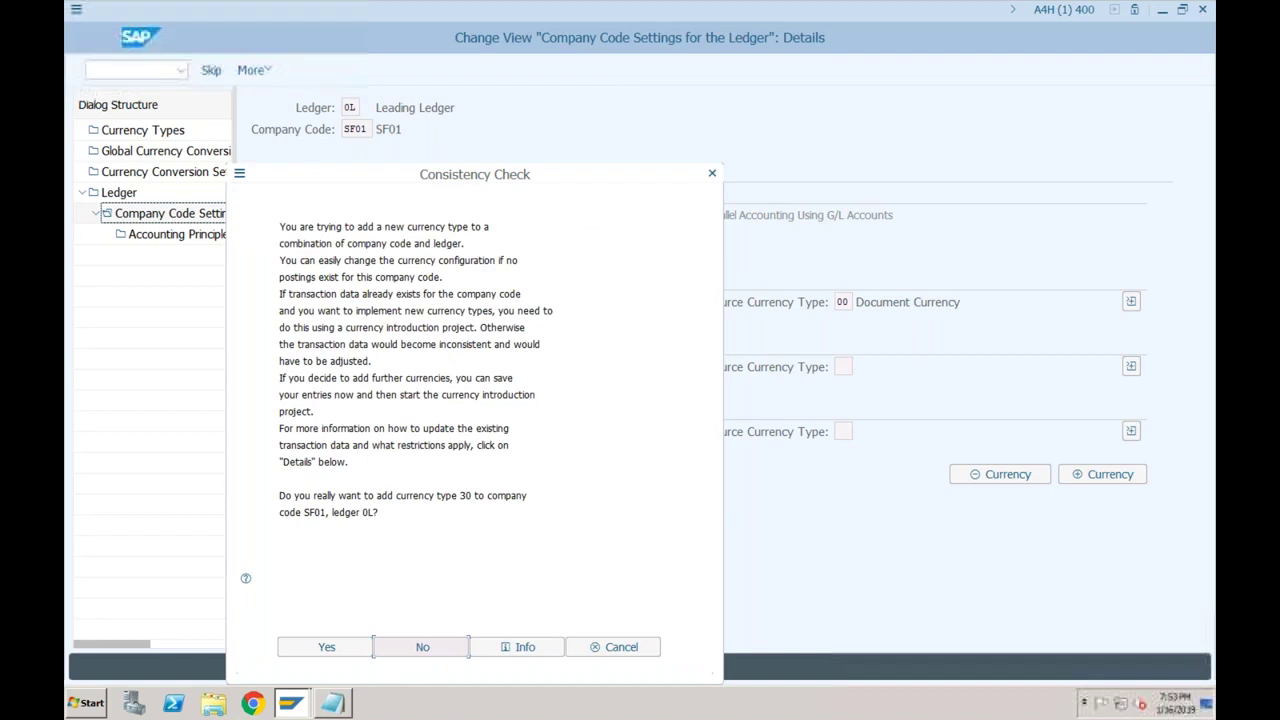
click(333, 650)
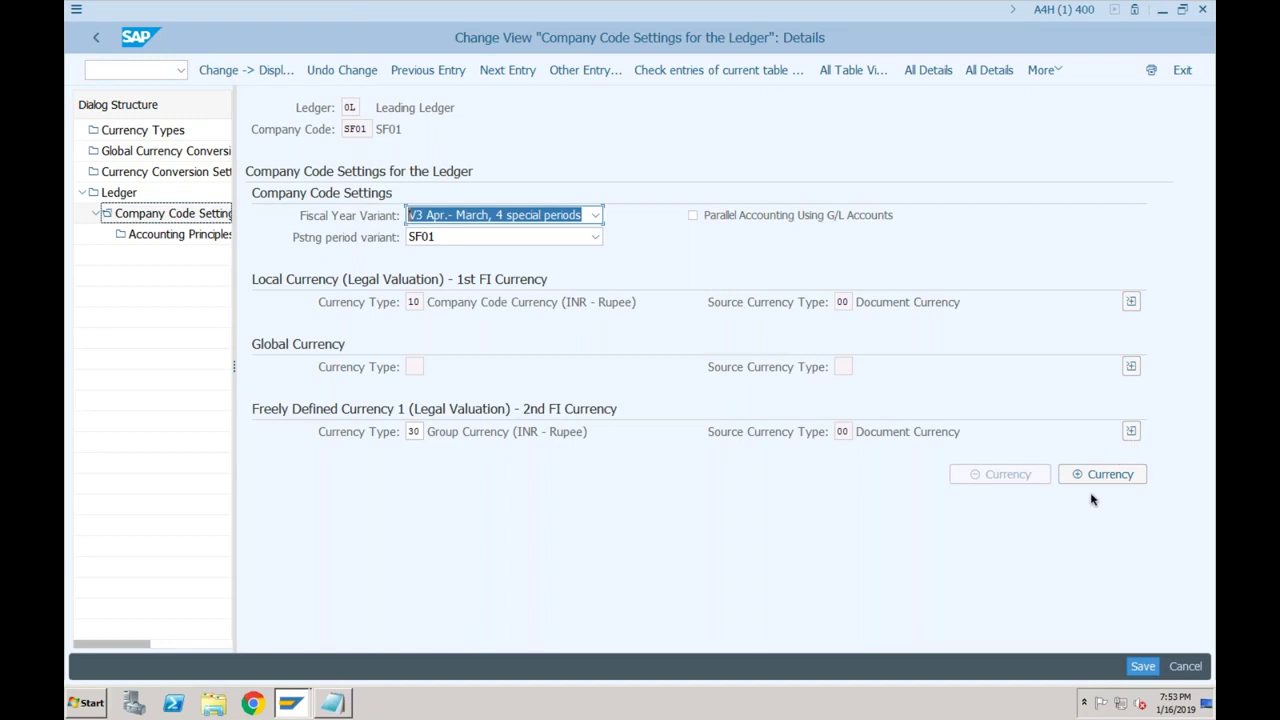
- Expand the conversion details of Freely Defined Currency 1 for SF01, and save the company code settings, closing the consistency check messages
click(1131, 431)
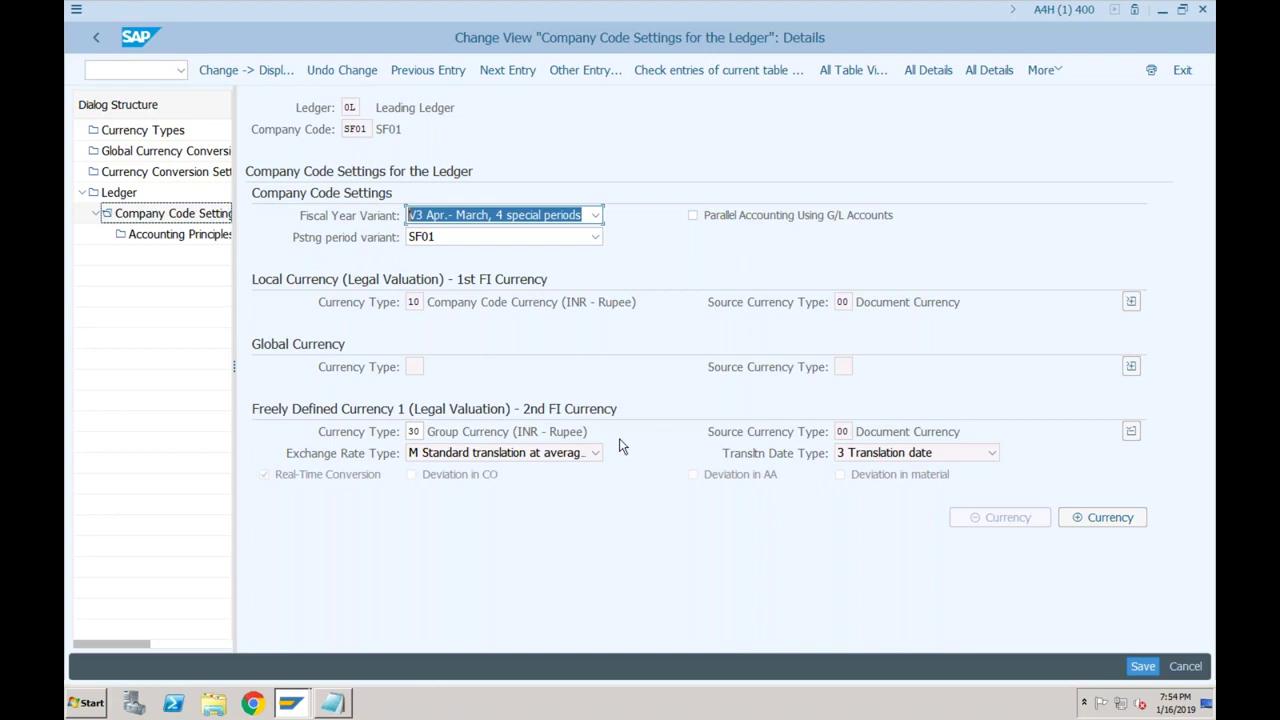
click(414, 366)
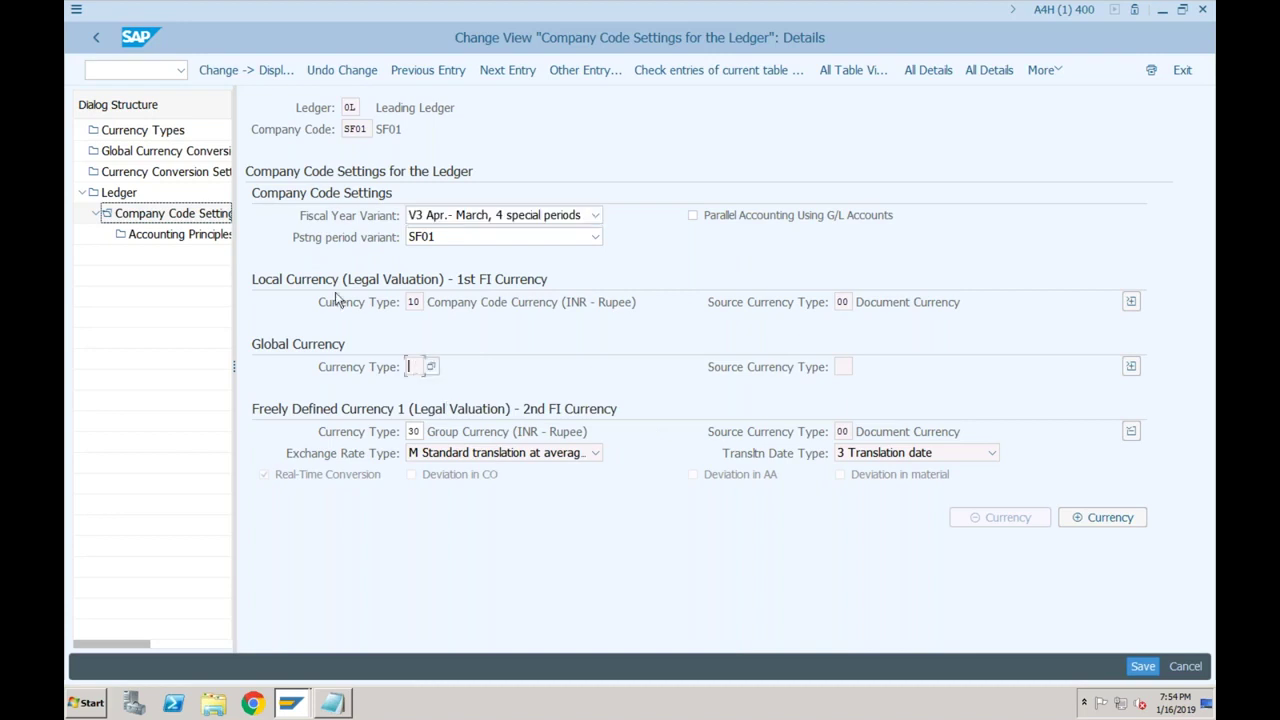
click(181, 178)
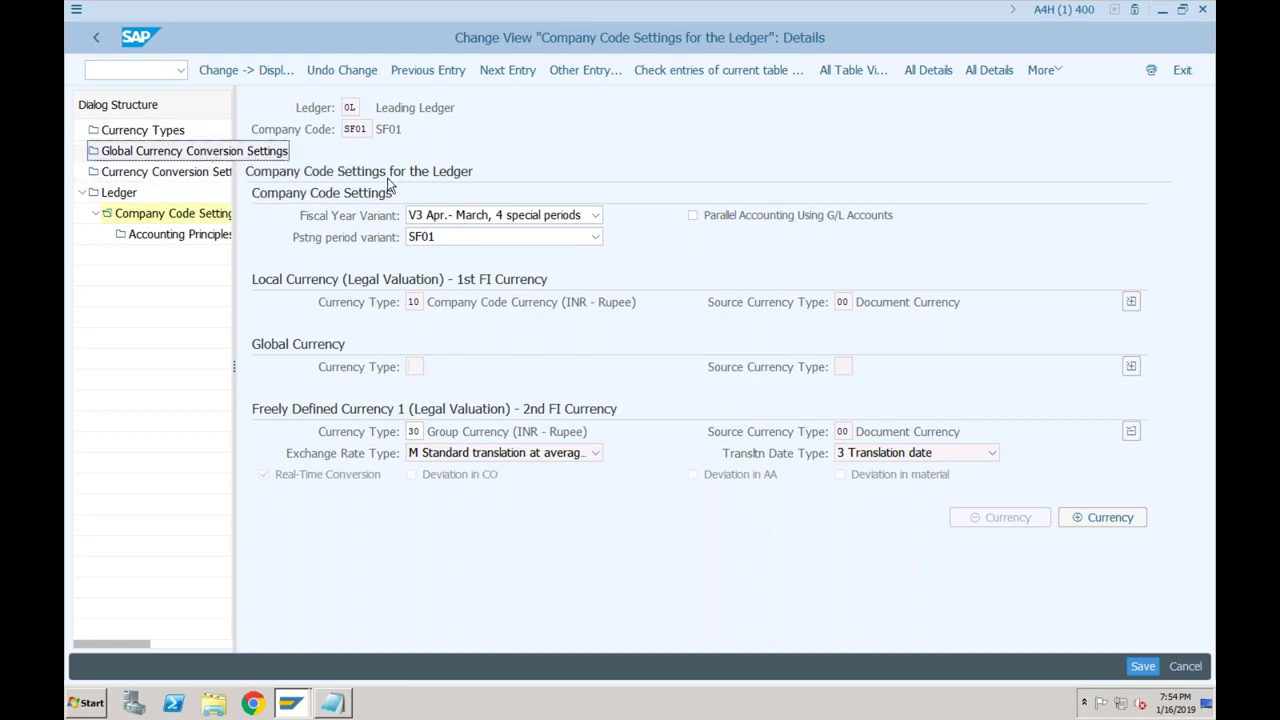
click(1142, 666)
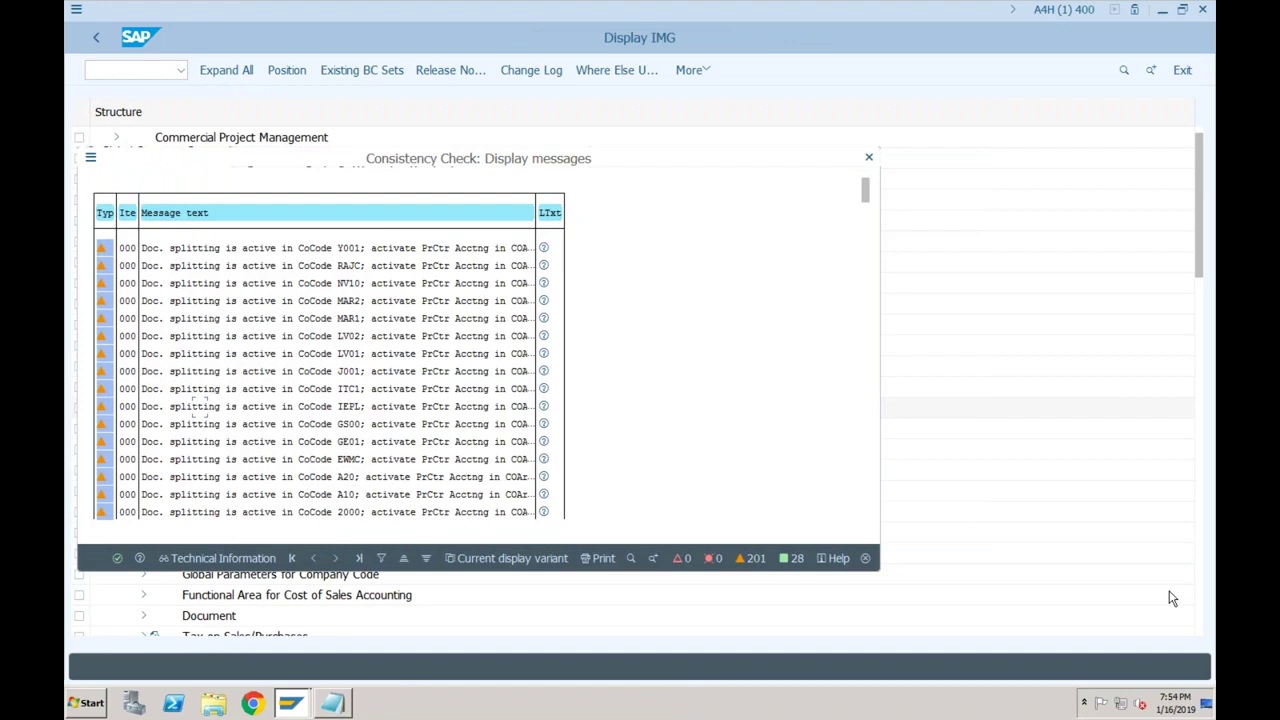
click(117, 558)
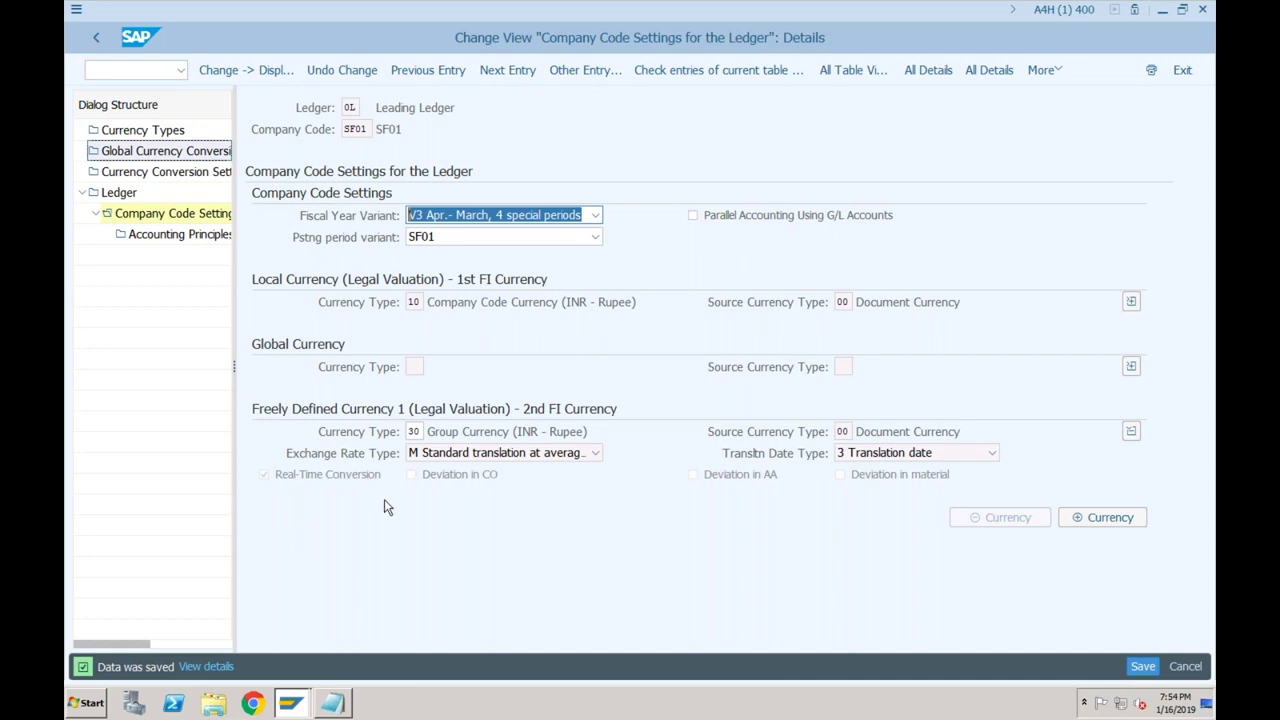
- View the accounting principles assigned to ledger 0L and company code SF01, and return to the company code settings
double_click(211, 240)
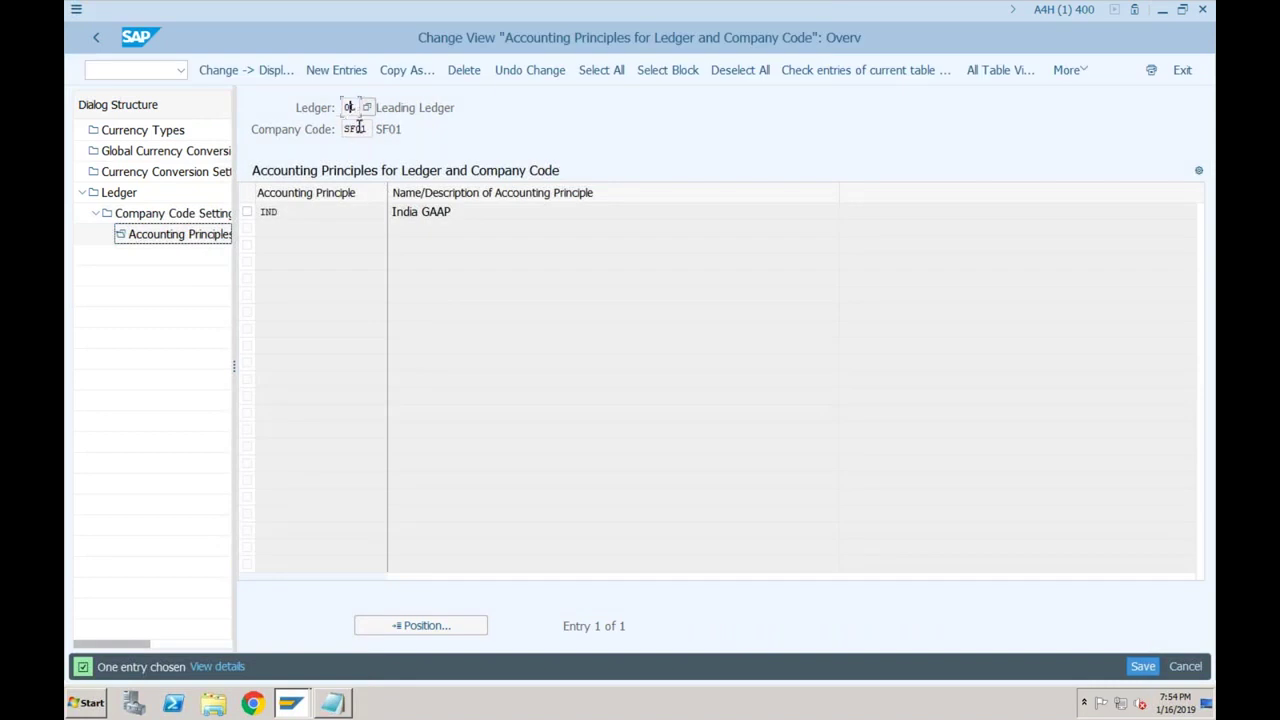
click(358, 128)
click(363, 210)
click(99, 39)
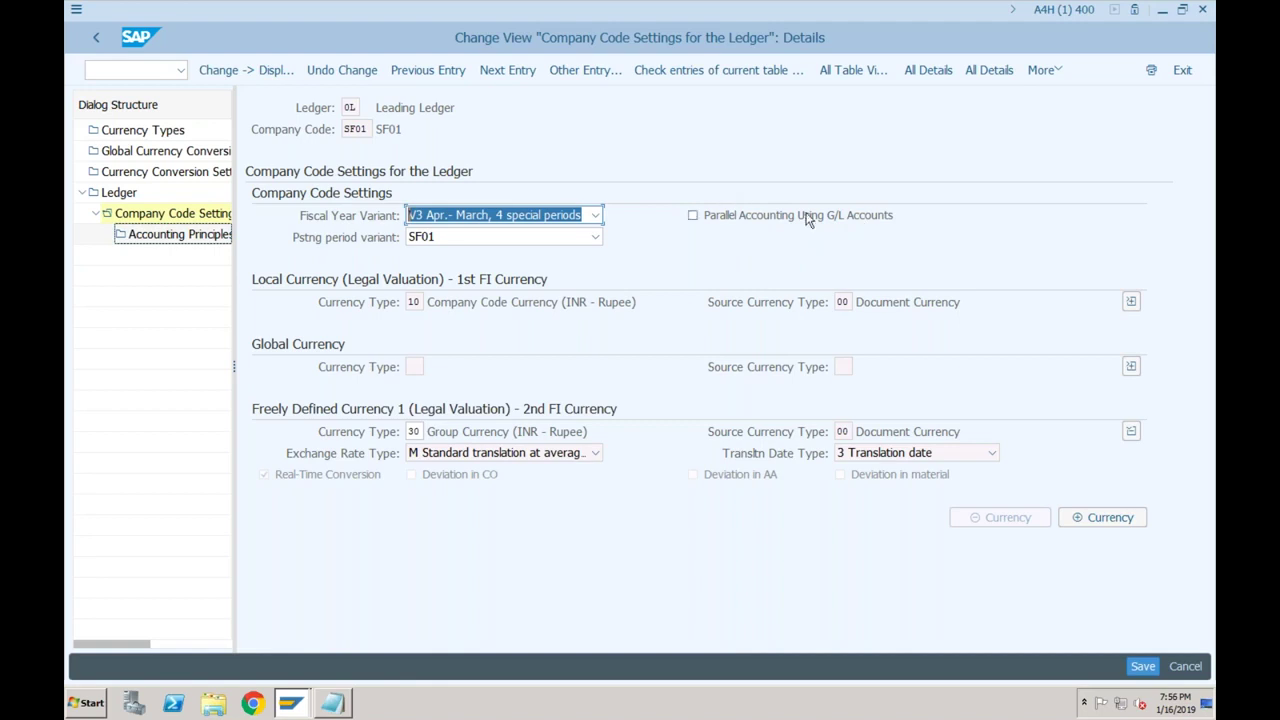
click(354, 107)
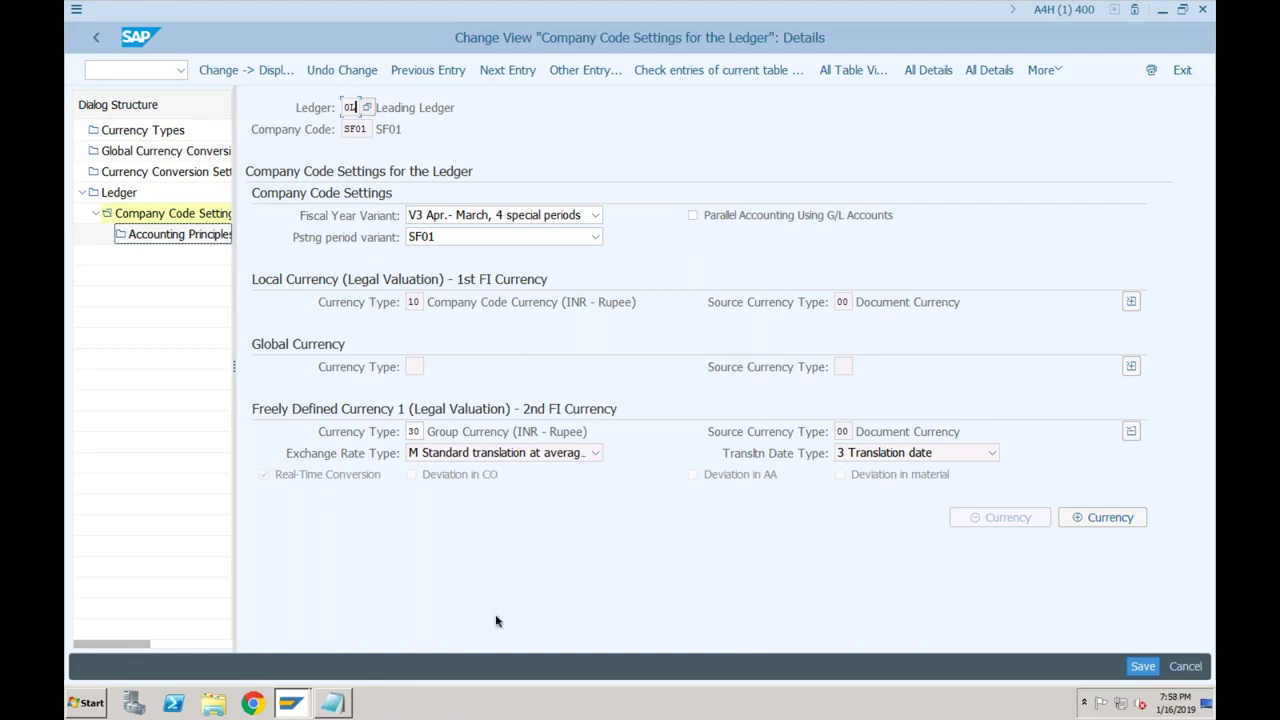
- Switch to the blank Notepad document, maximize it and write "A customer is already using SAP ECC (Classic GL Accounting)"
click(336, 705)
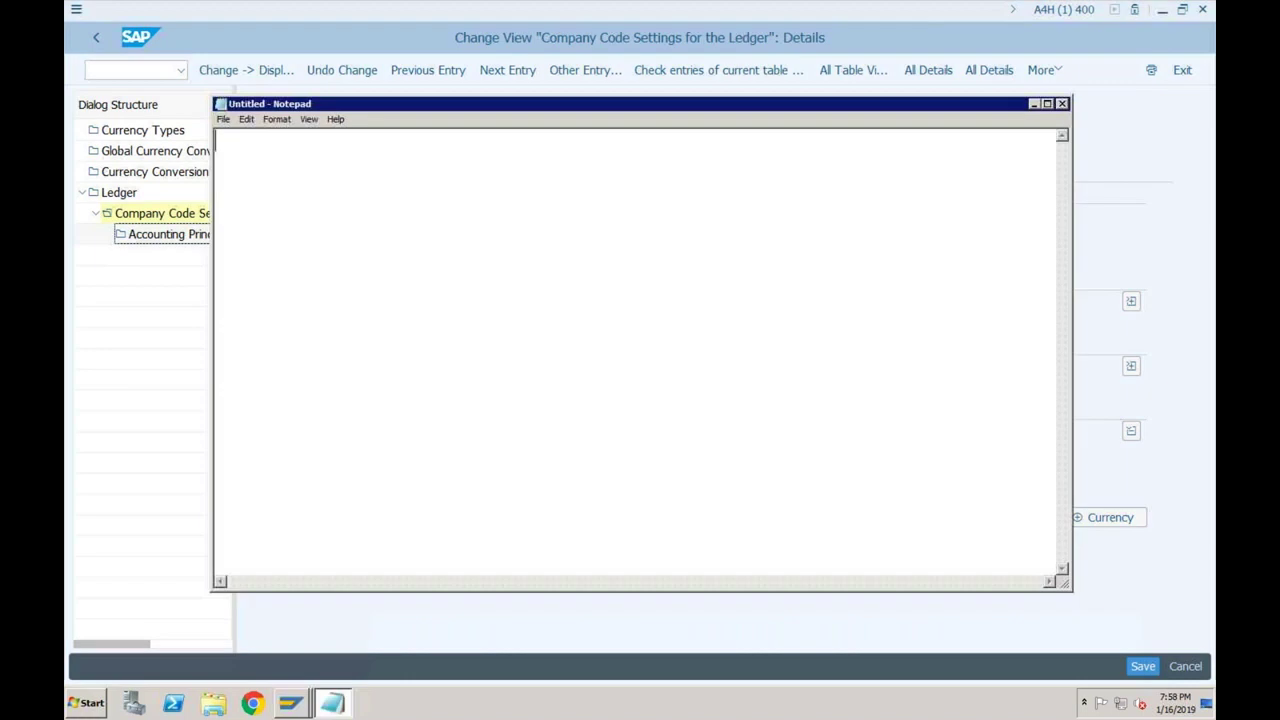
double_click(392, 108)
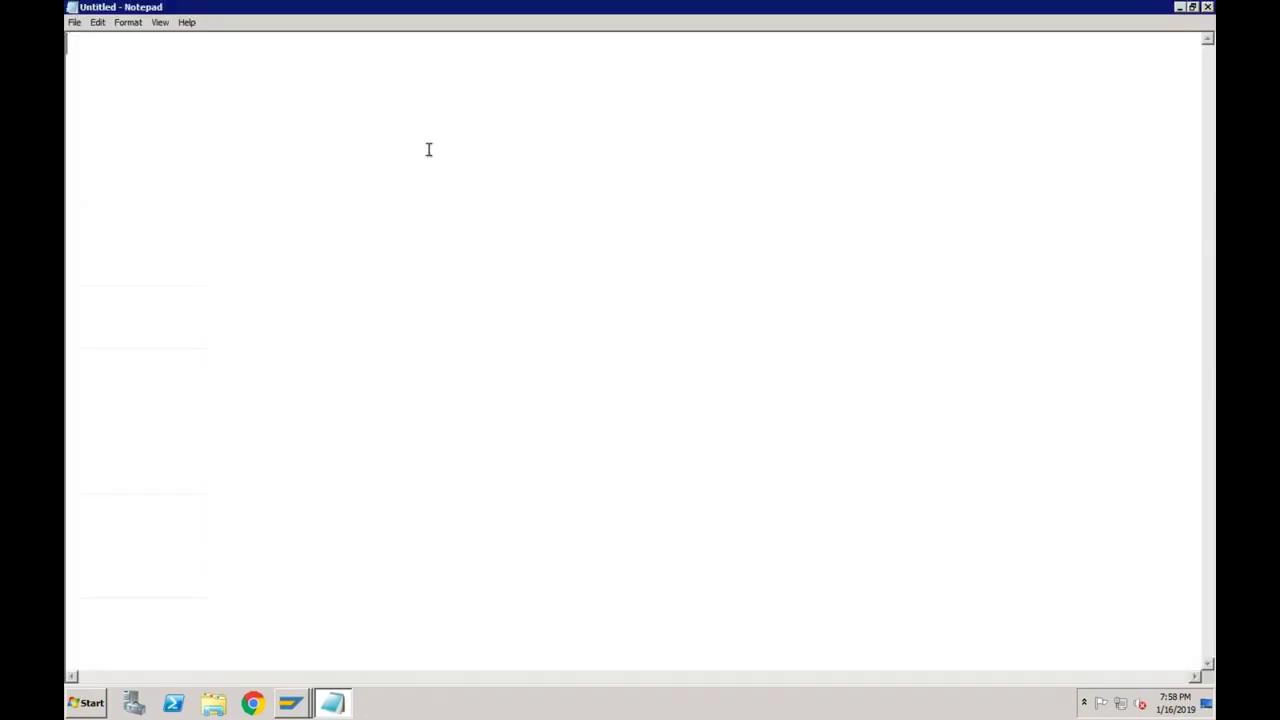
key(Return)
key(Return)
text(A customer is already using )
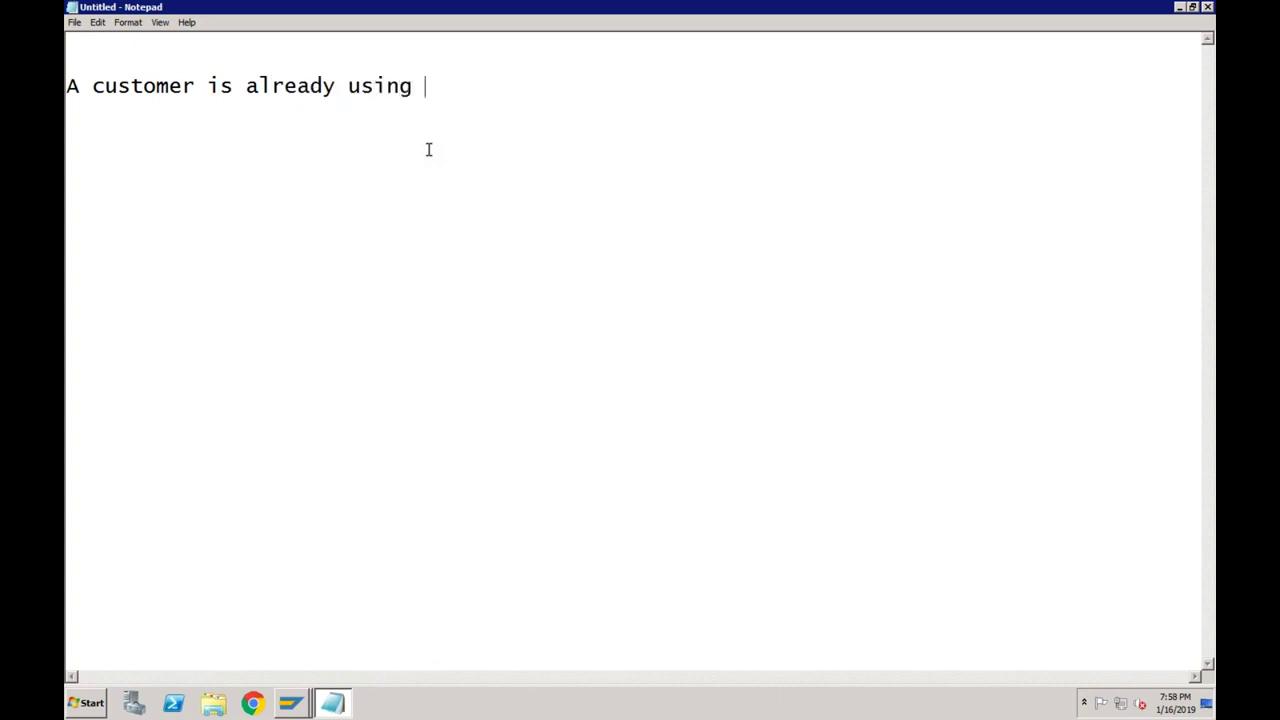
text(SAP ECC)
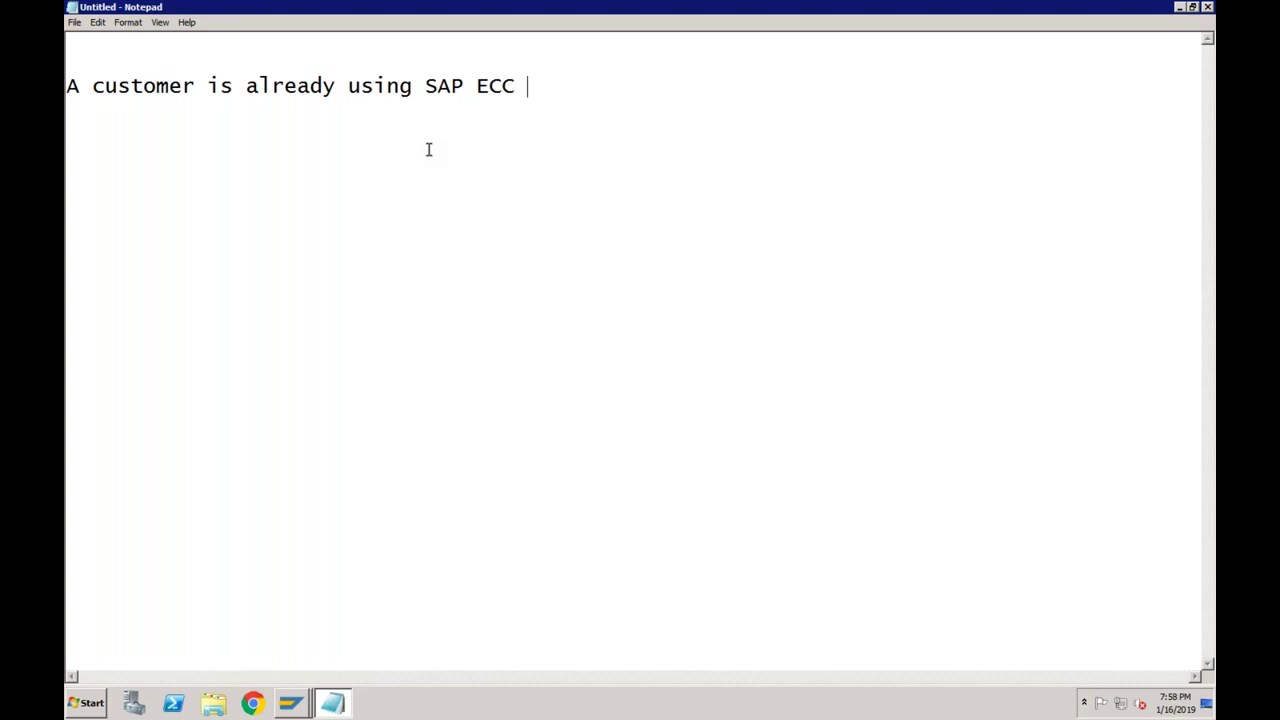
text( (Classic GL)
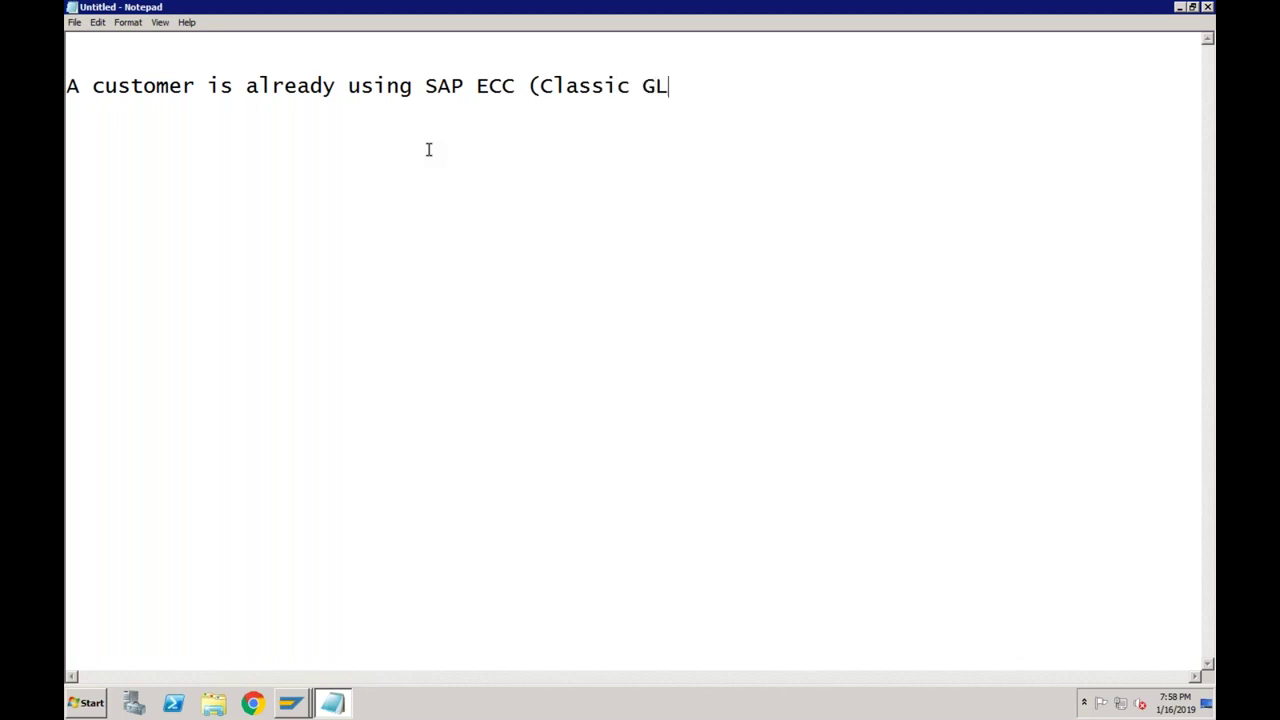
text( Accoun)
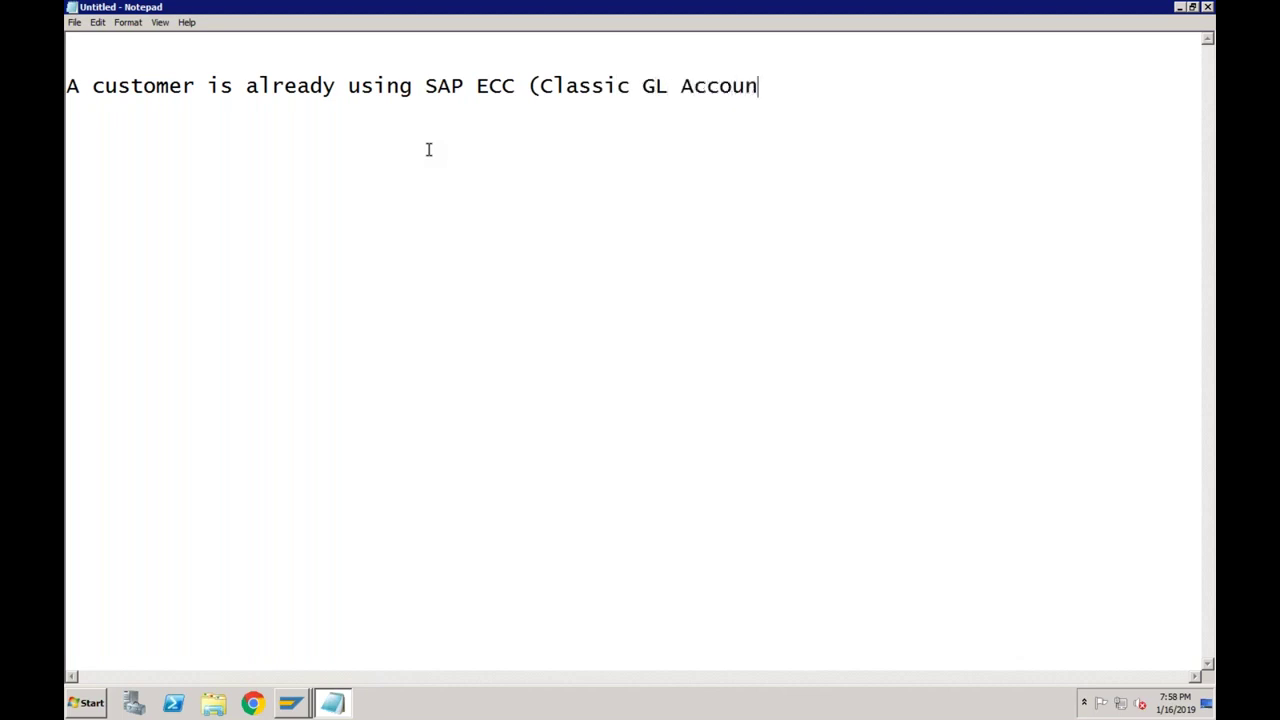
text(ting)  On)
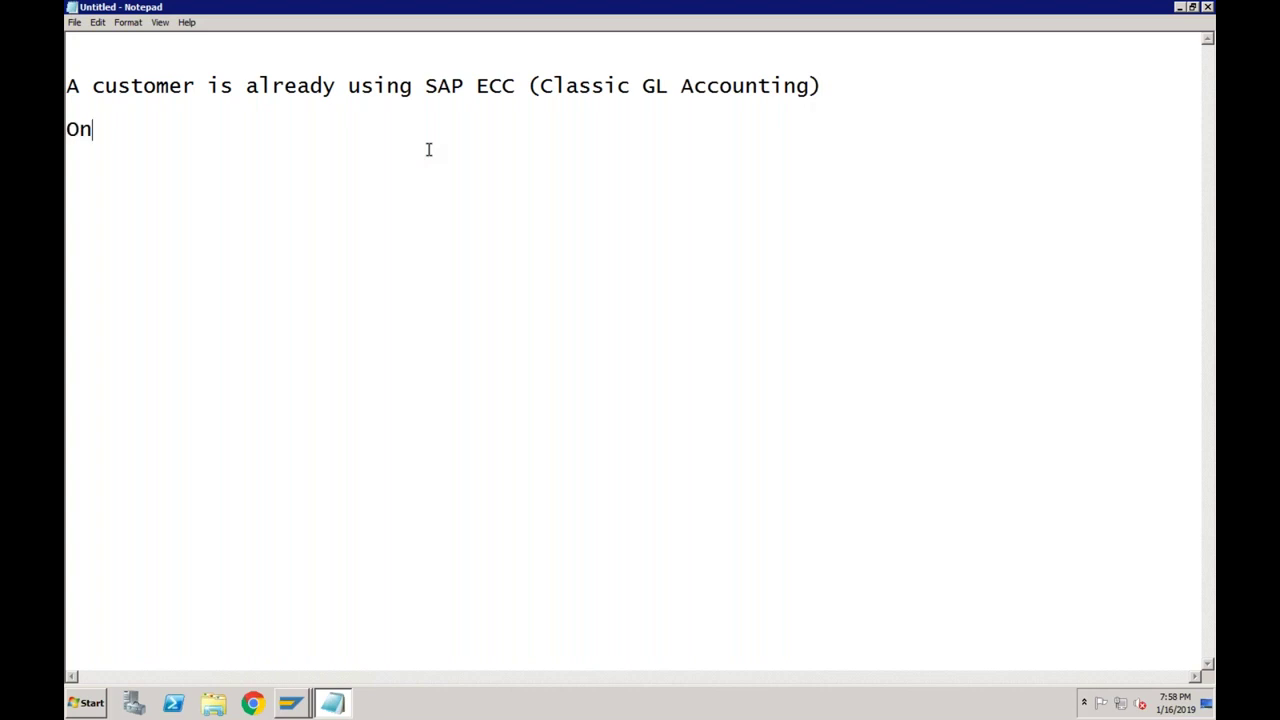
- Complete the second line of the note as "Only 1 Ledger (Parallel Accounting using G/L Accounts)"
text(ly 1 Ledger ()
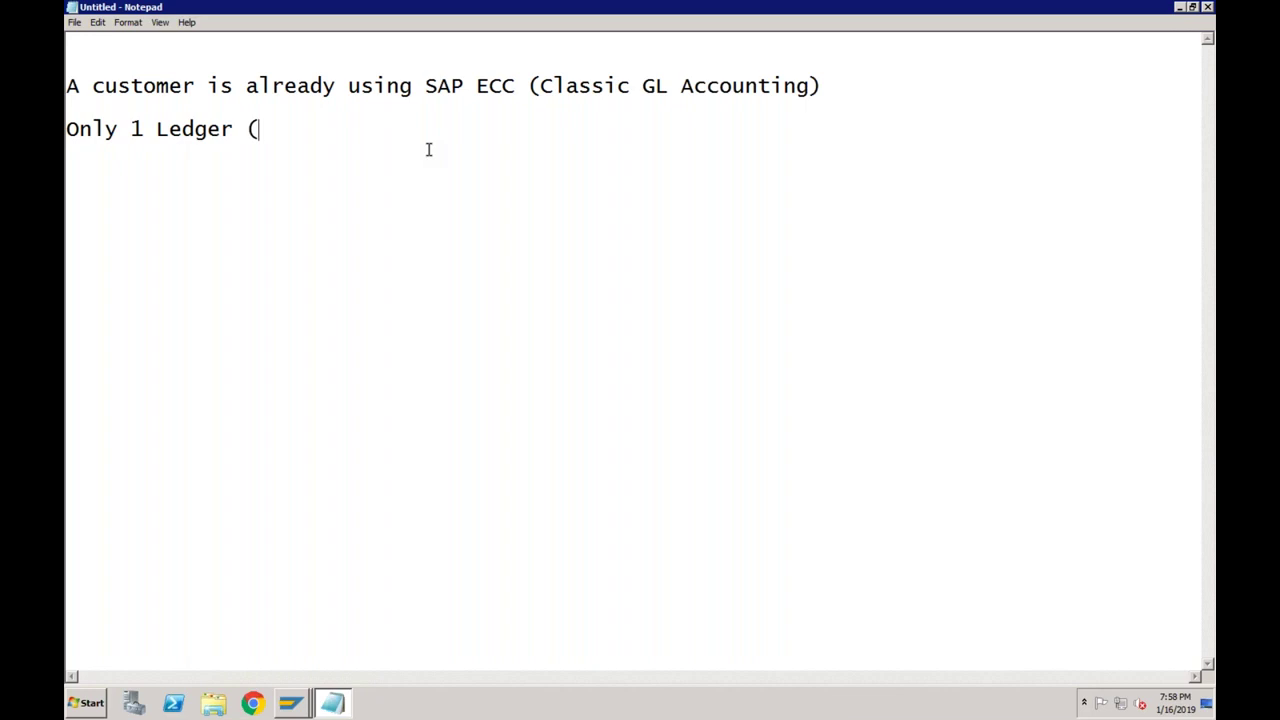
text(Parallel A)
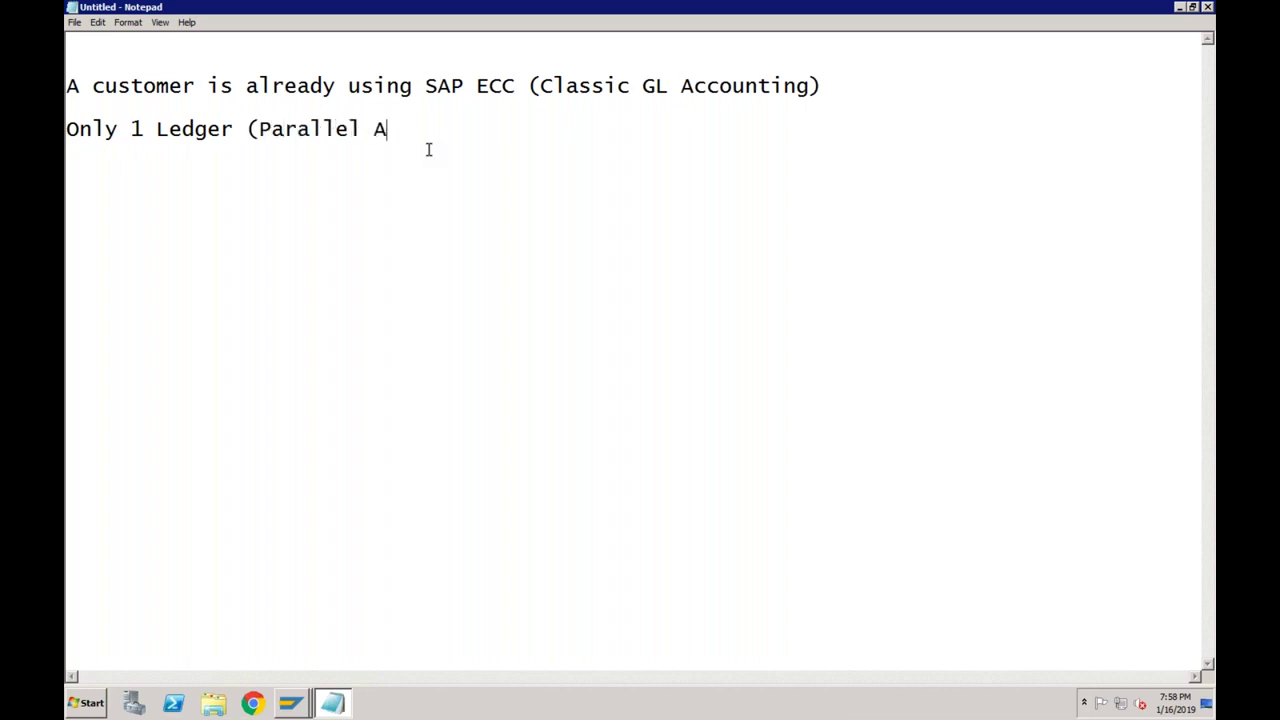
text(ccounting using )
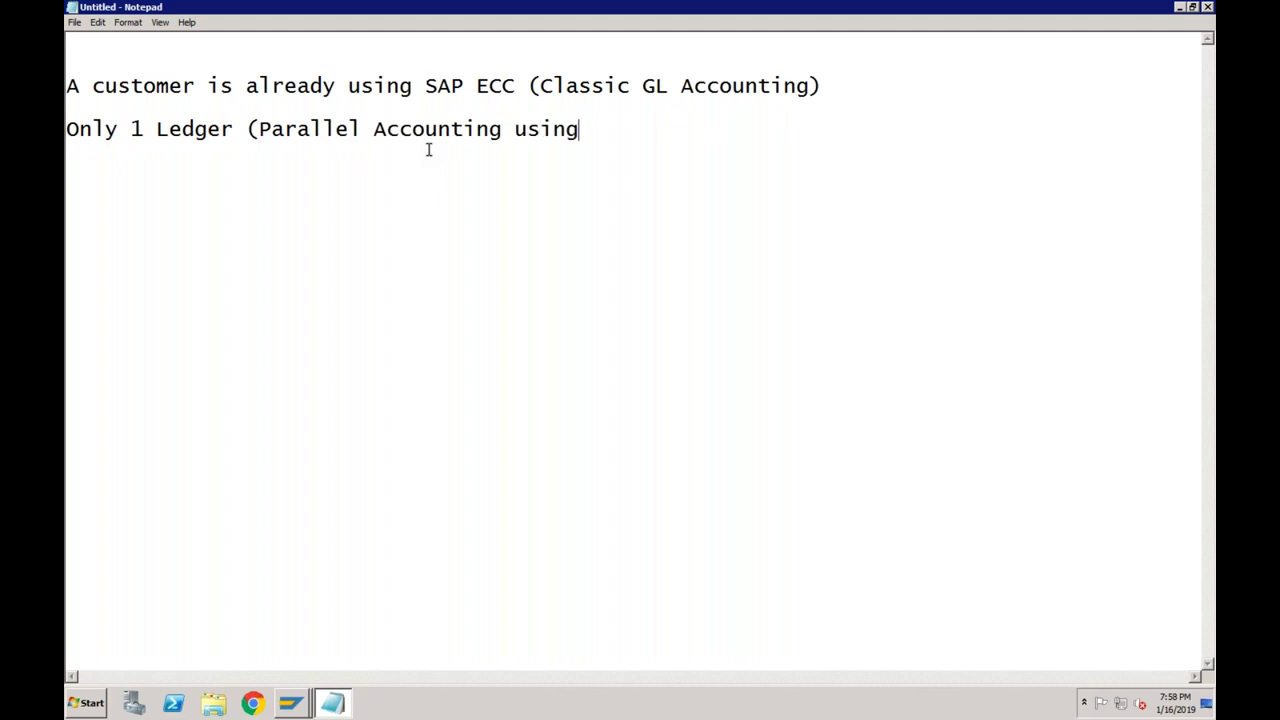
text(G/L Accounts)
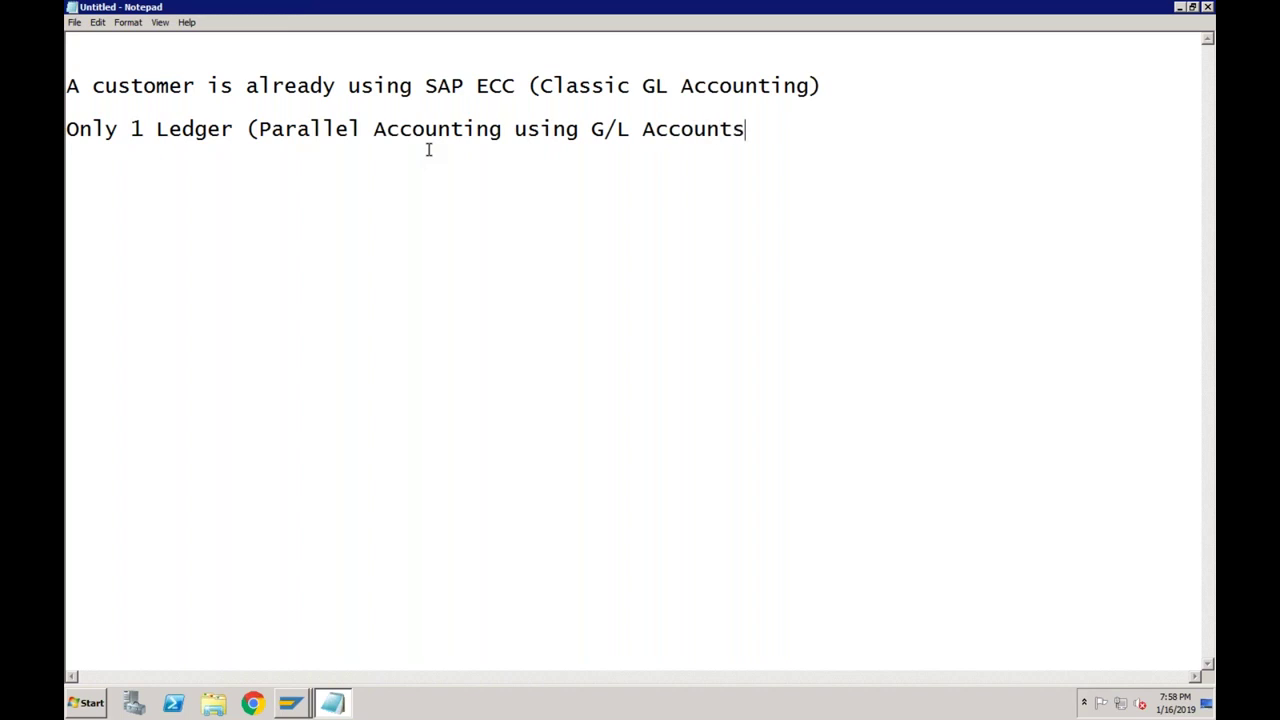
text())
key(Return)
- Add the line "Customer wants to upgrade his system to S/4 HANA" below the ledger line
text(Mig)
key(BackSpace)
key(BackSpace)
key(BackSpace)
text(Customer wan)
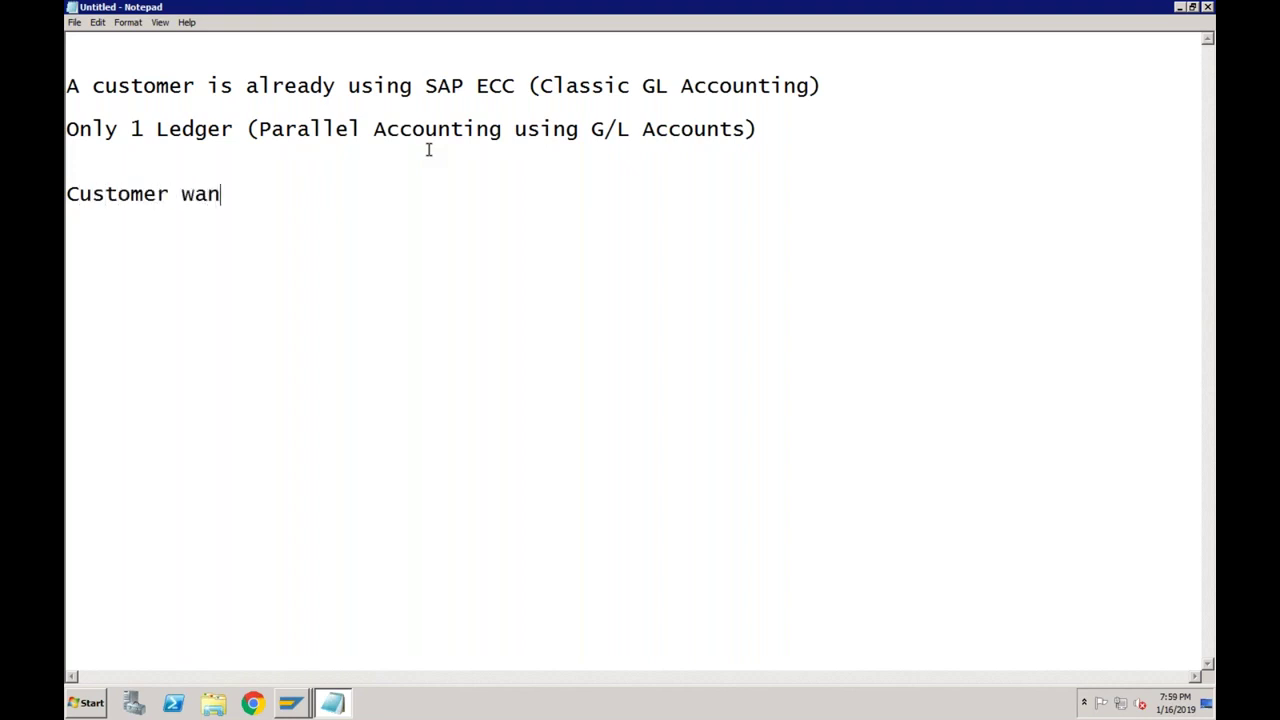
text(ts to upg)
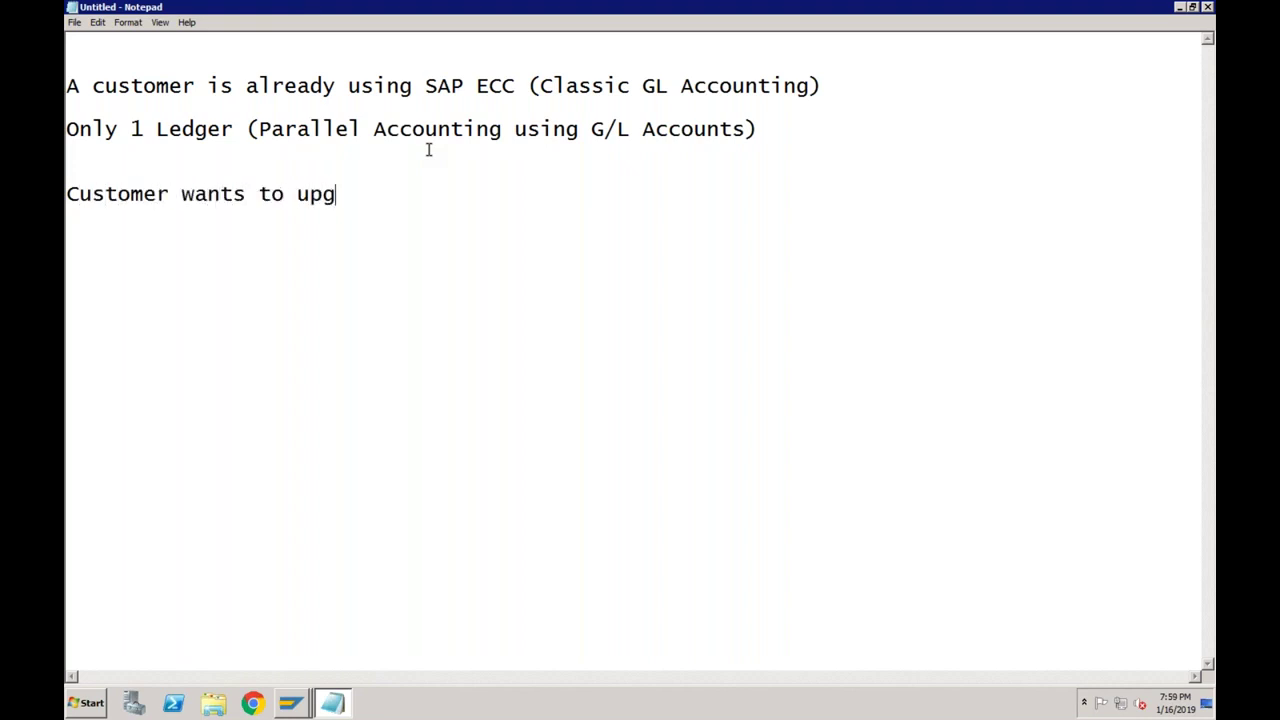
text(rade his su)
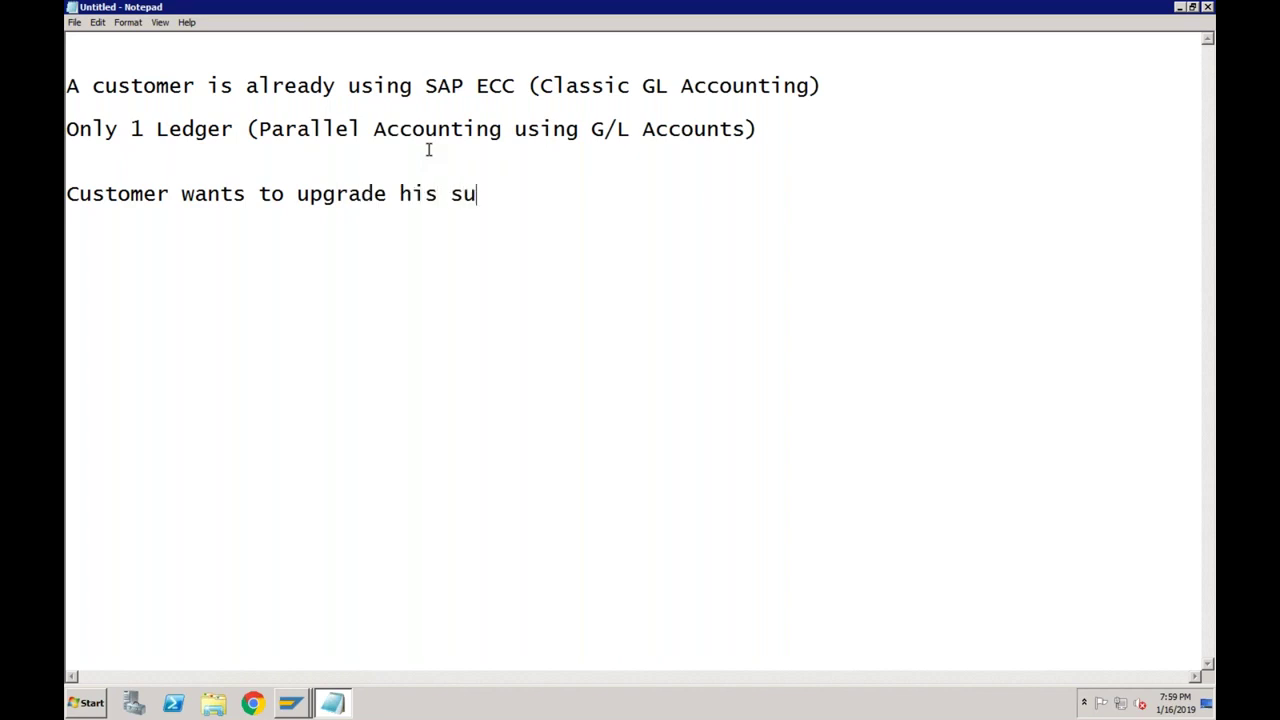
key(BackSpace)
text(s)
key(BackSpace)
text(ystem to S/4 HANA)
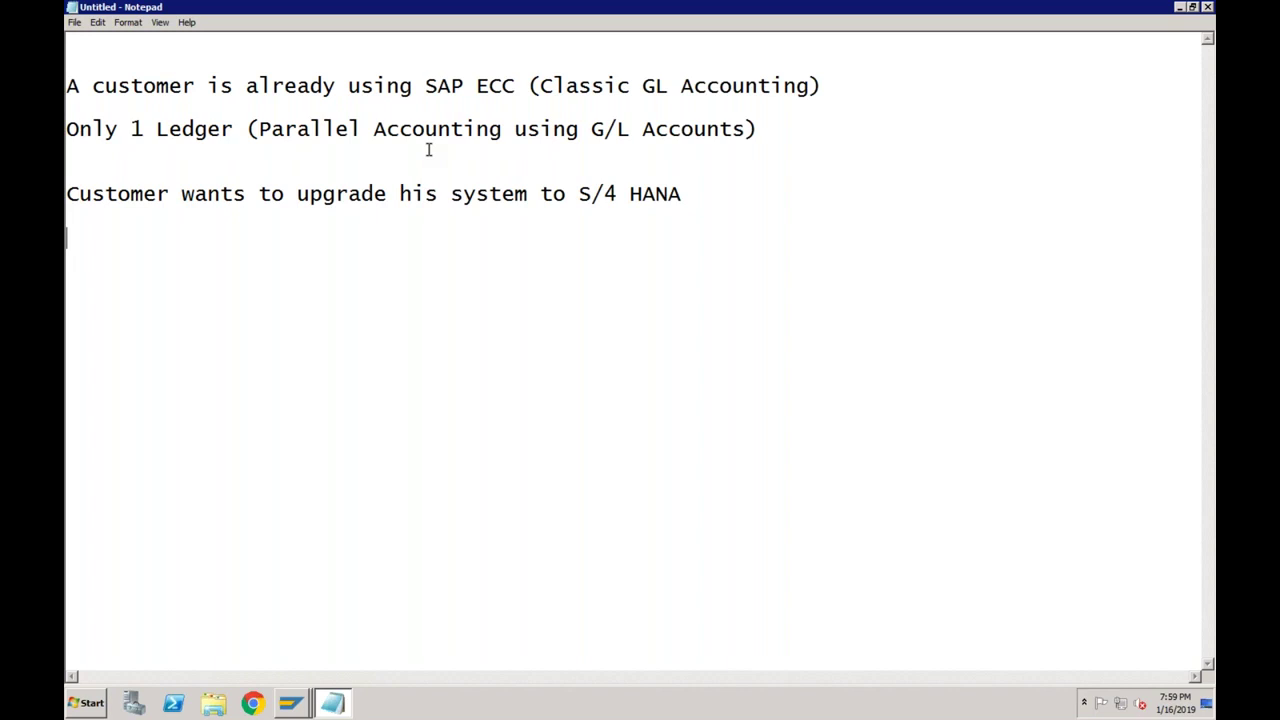
- Add the heading "2 option:" and beneath it "First migrate to New Gl Accounting and then to S/4 HANA Accoutning"
text(2 option:)
key(Return)
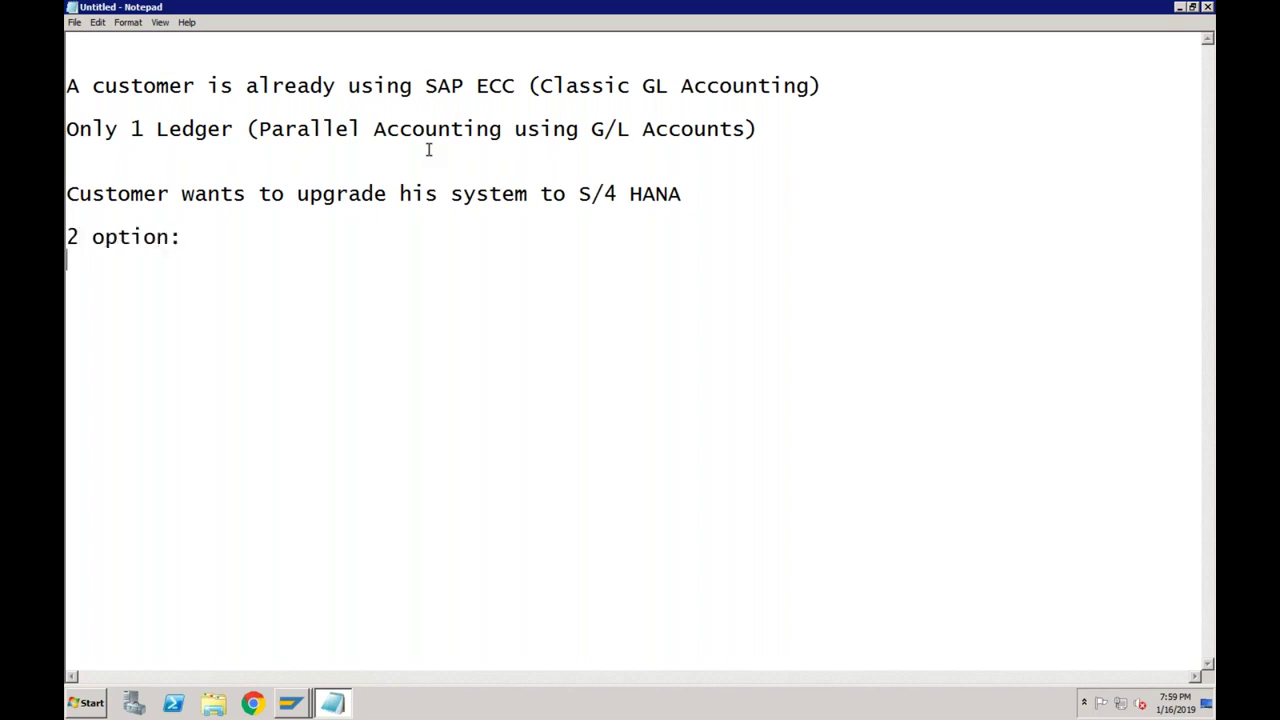
text(First migrate )
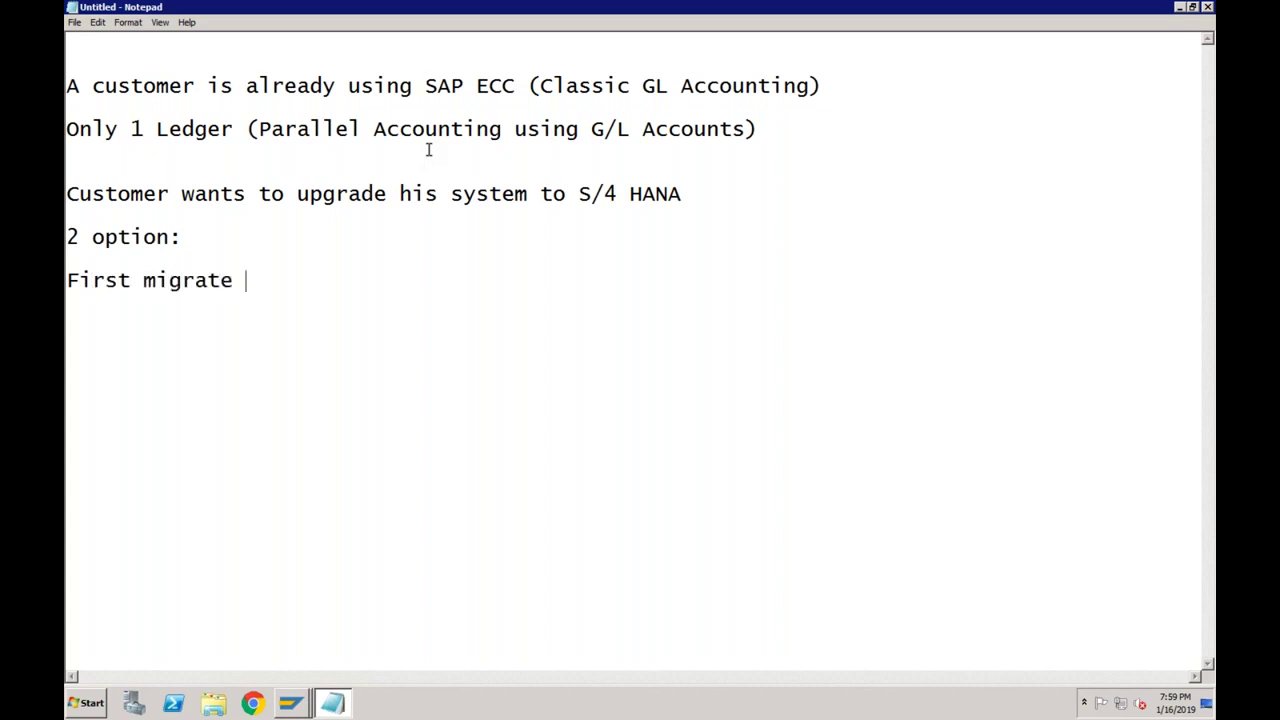
text(to New Gl A)
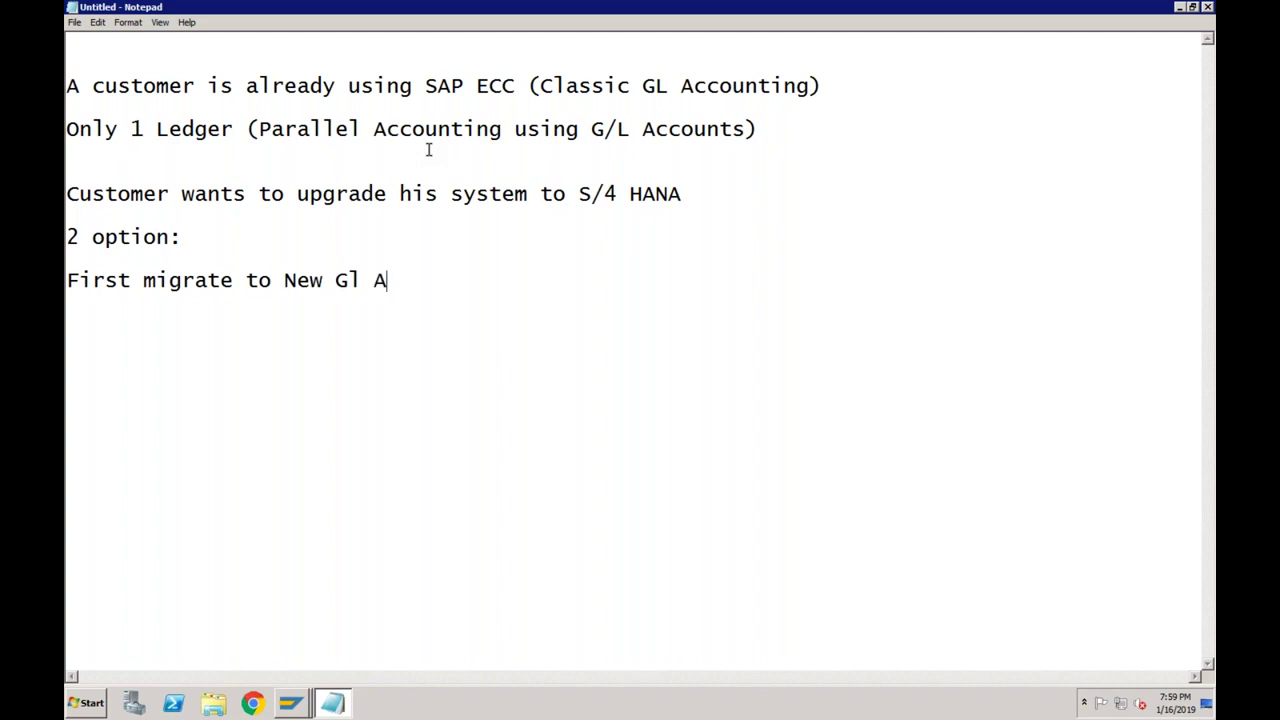
text(ccounting an)
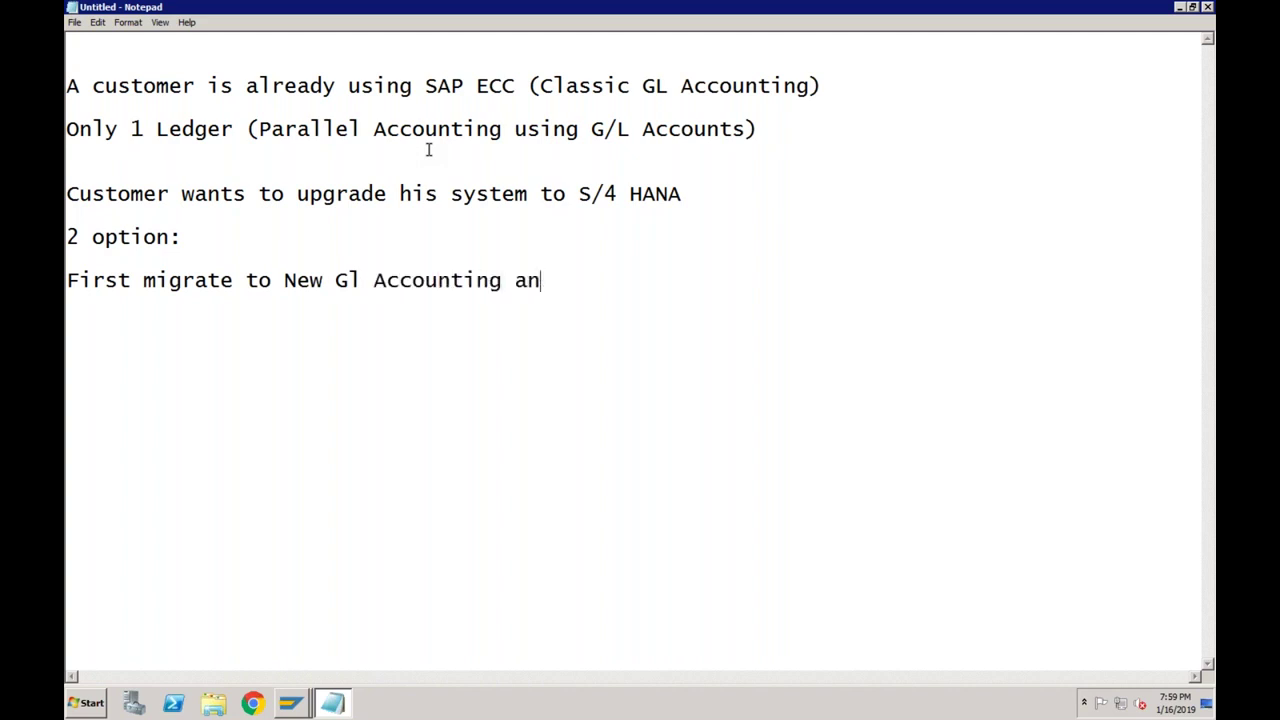
text(d then to )
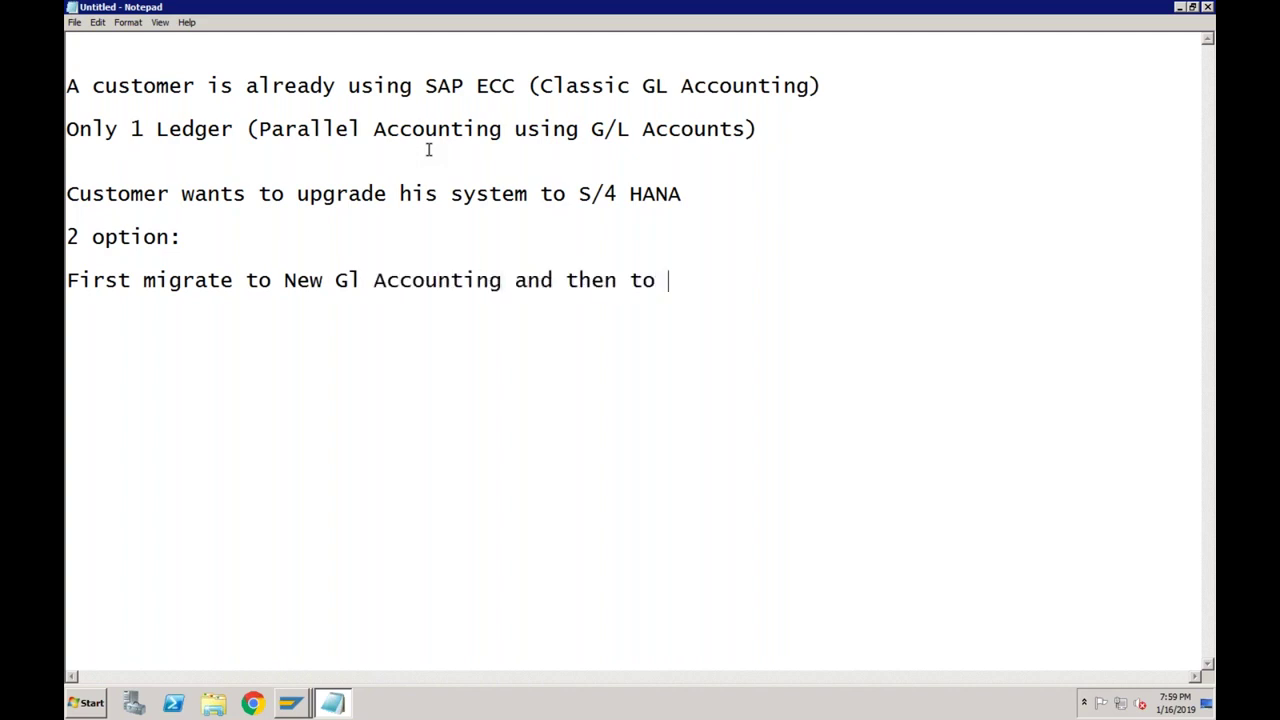
text(S/4 HANA)
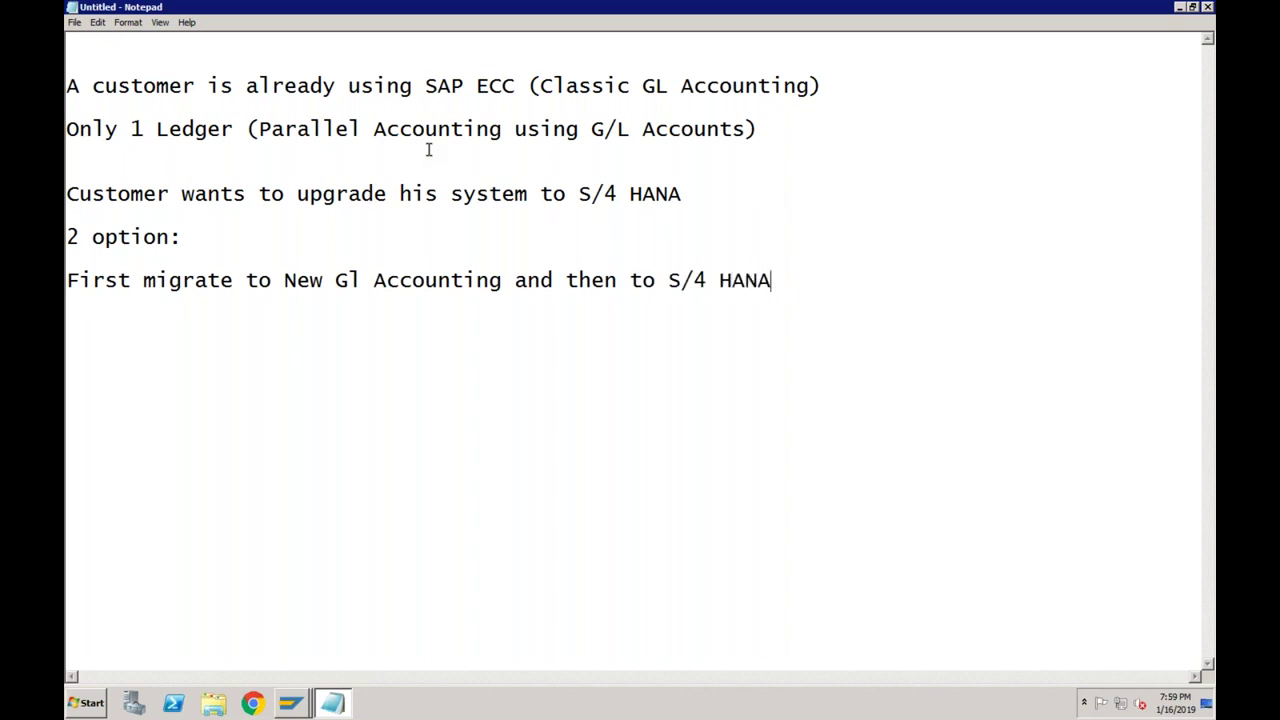
text( Accoutning  )
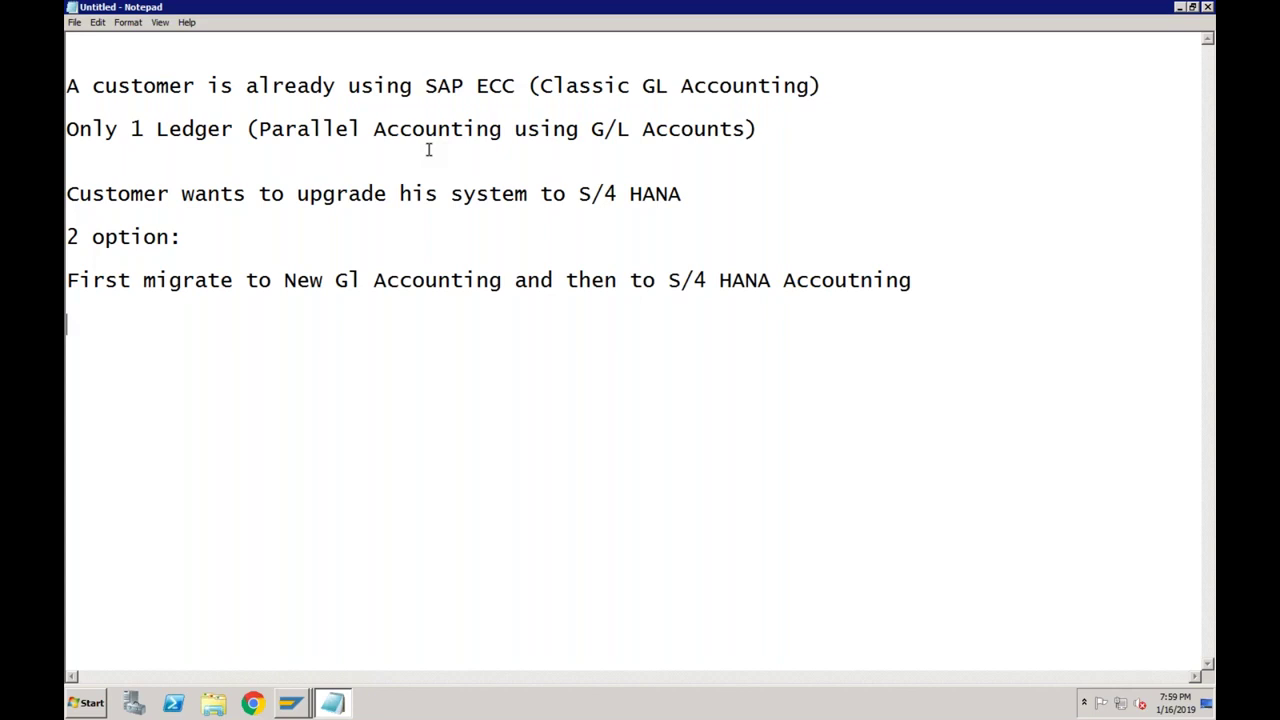
- Add the second option "Directly migrate to S/4 HANA accounting without activating new gl accounting" below the first one
text(Directly )
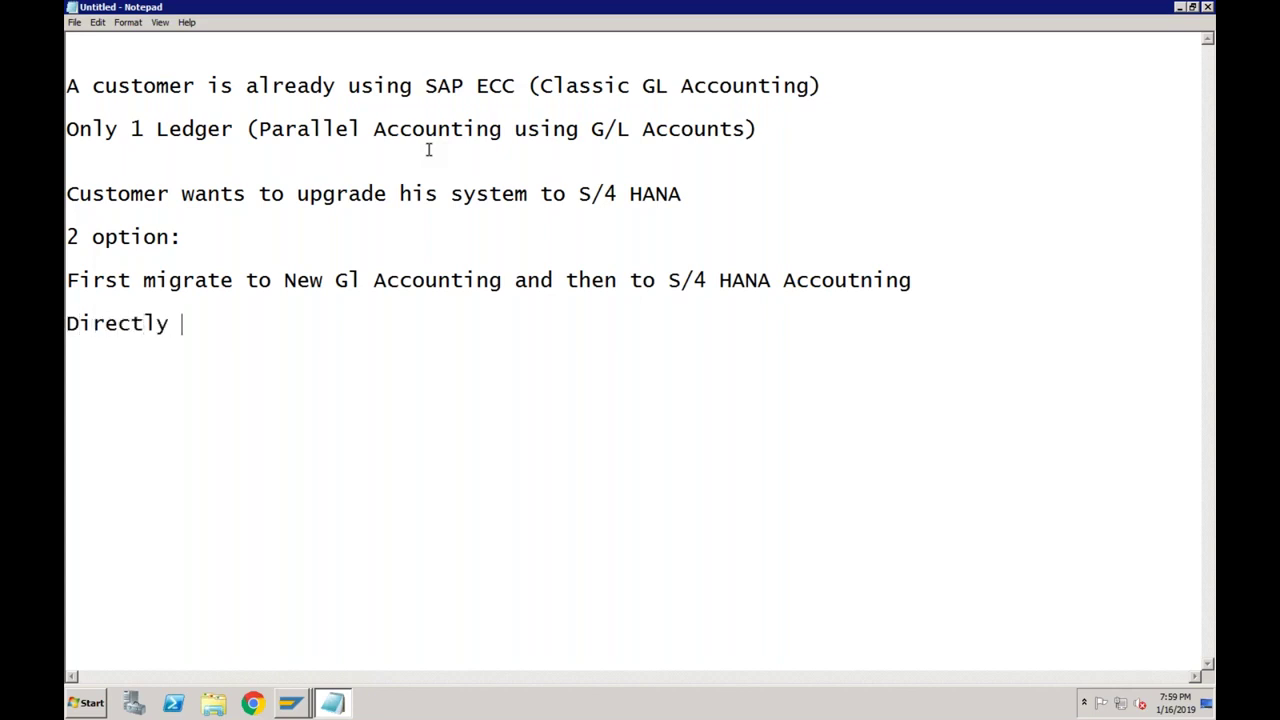
text(migrate to )
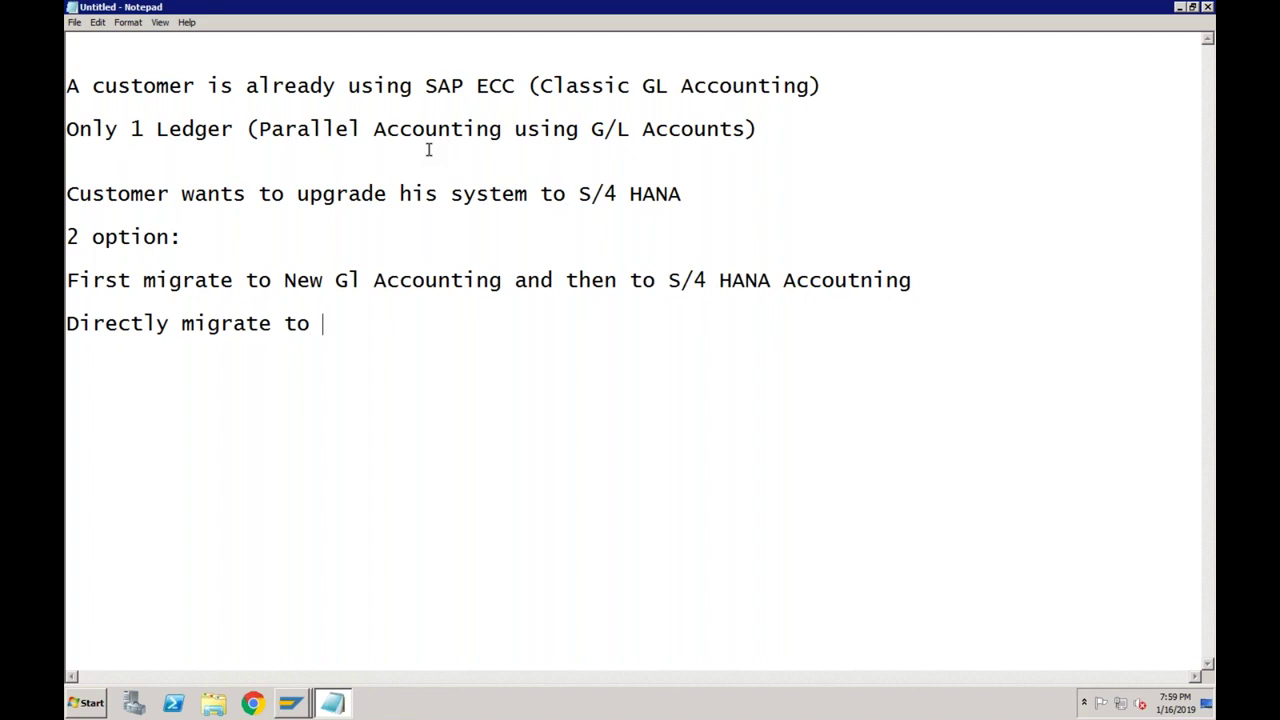
text(S/4 HANA accou)
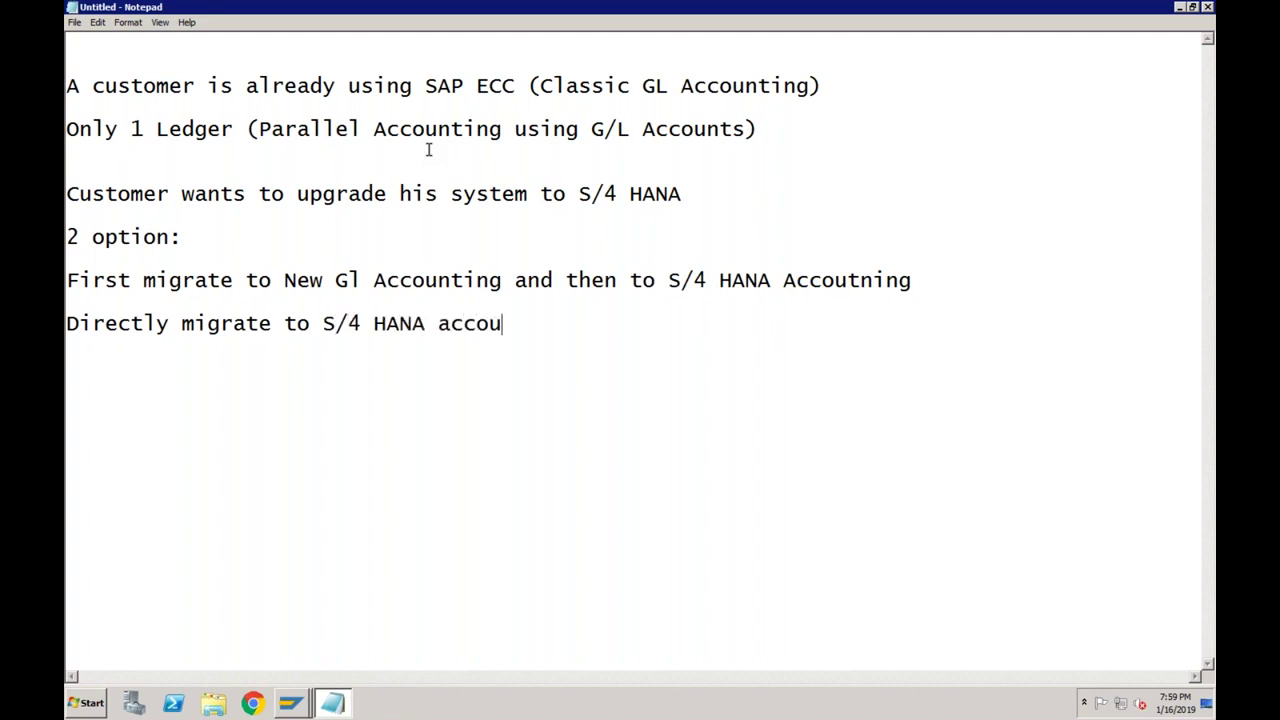
text(nting without )
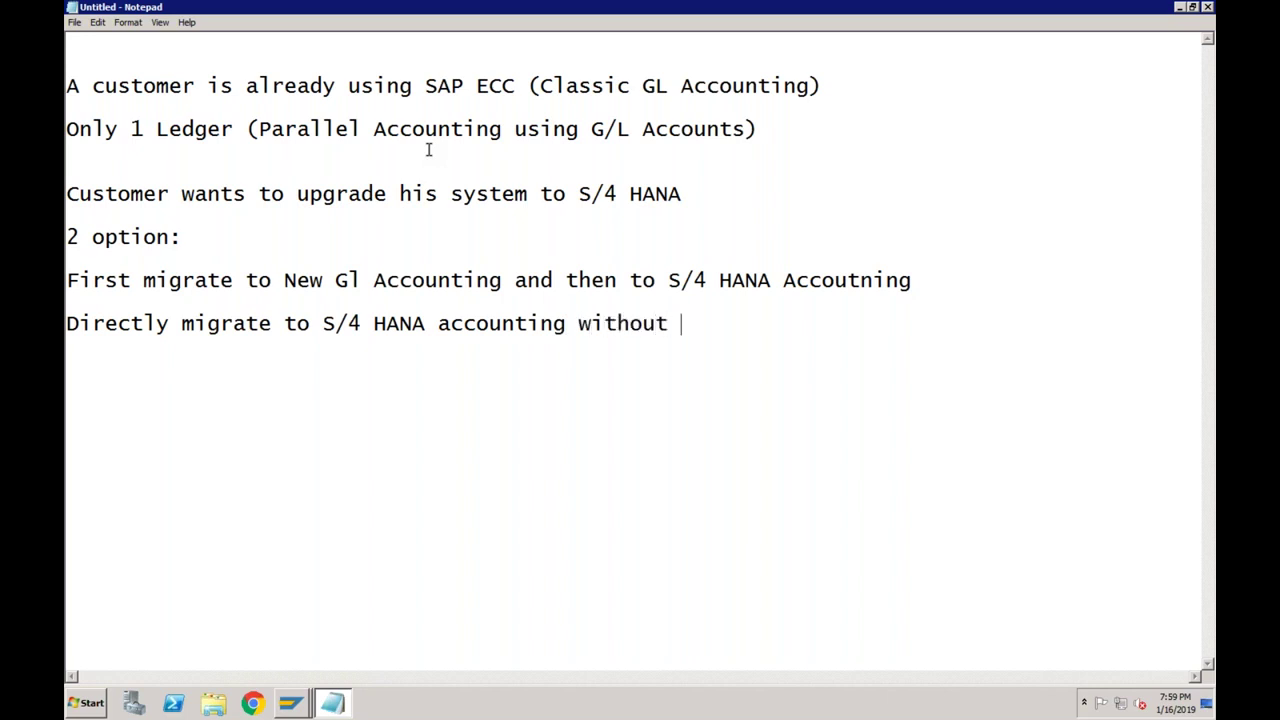
text(activating new gl )
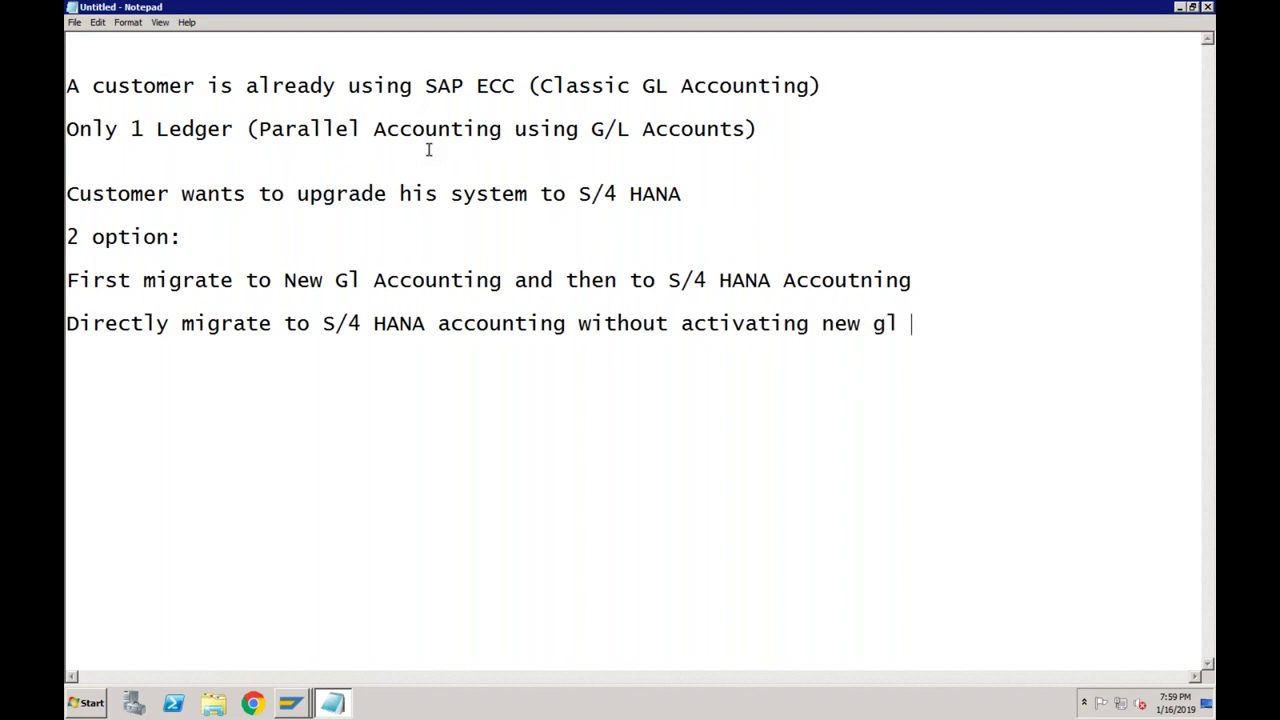
text(accounting)
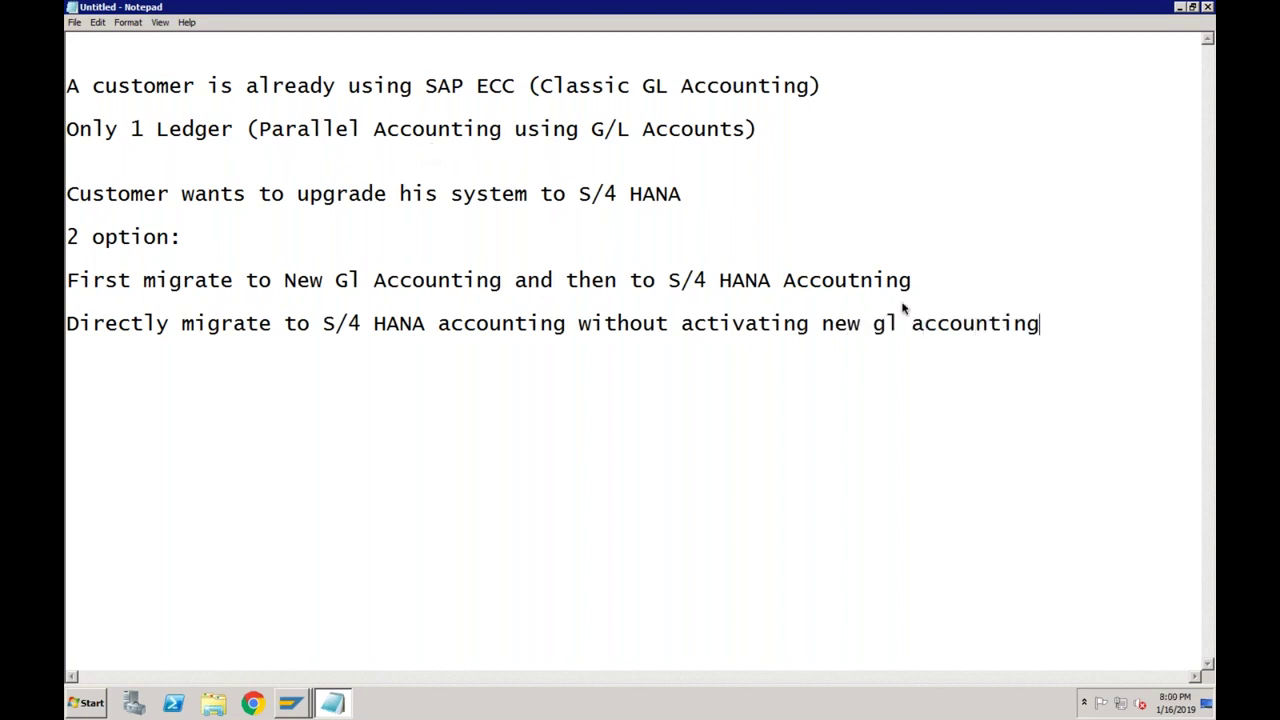
- Review both migration options in the note against the line on the single ledger with parallel accounting using G/L accounts
click(313, 281)
click(379, 282)
click(414, 283)
drag(247, 129, 758, 129)
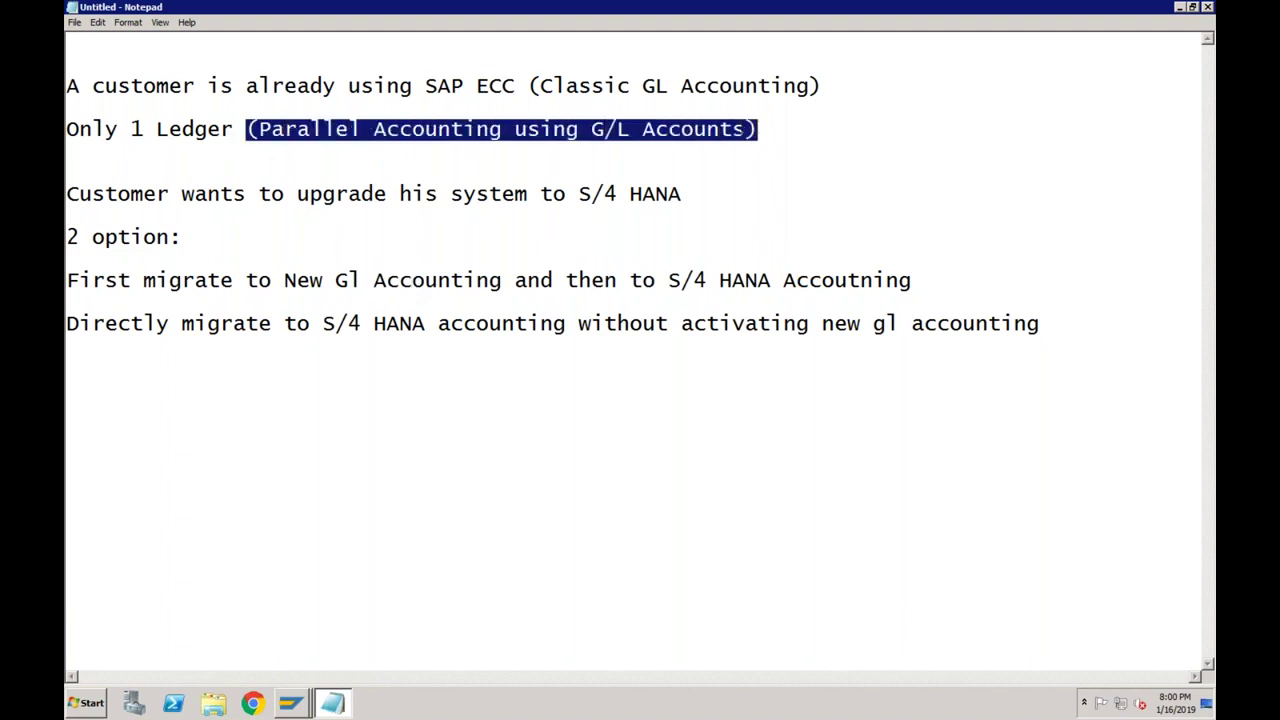
click(375, 284)
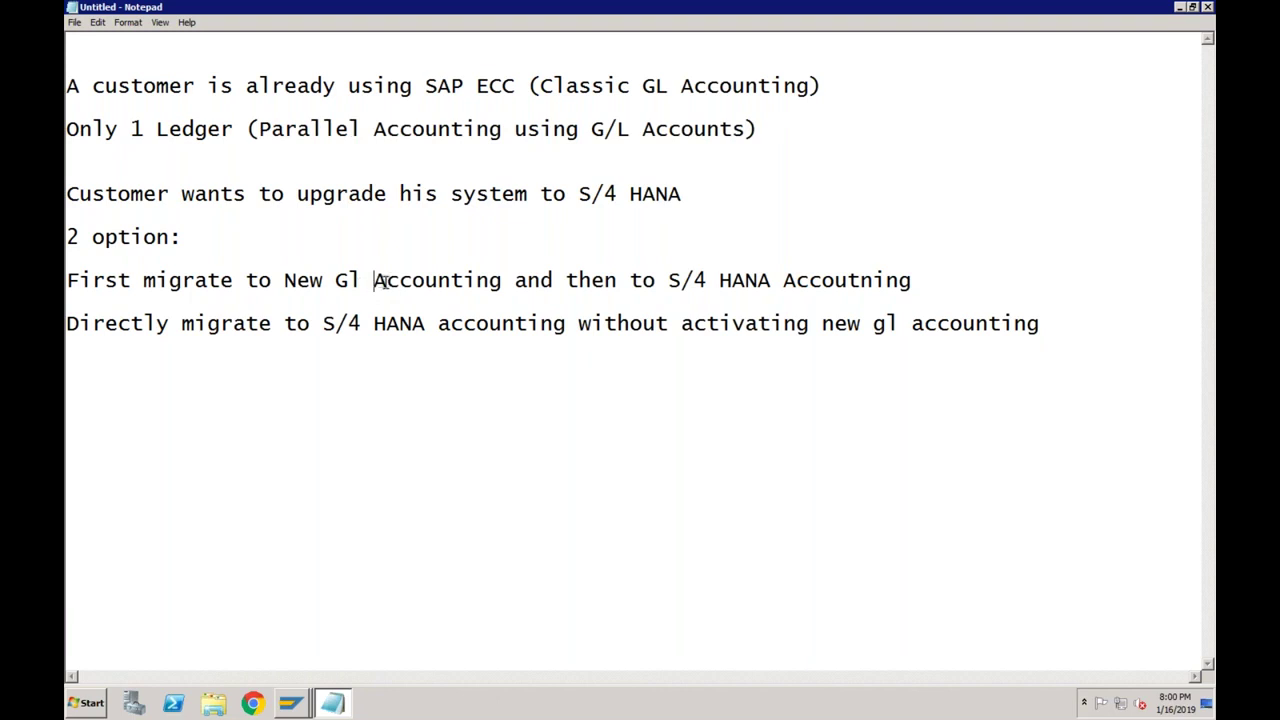
click(784, 281)
drag(67, 281, 914, 282)
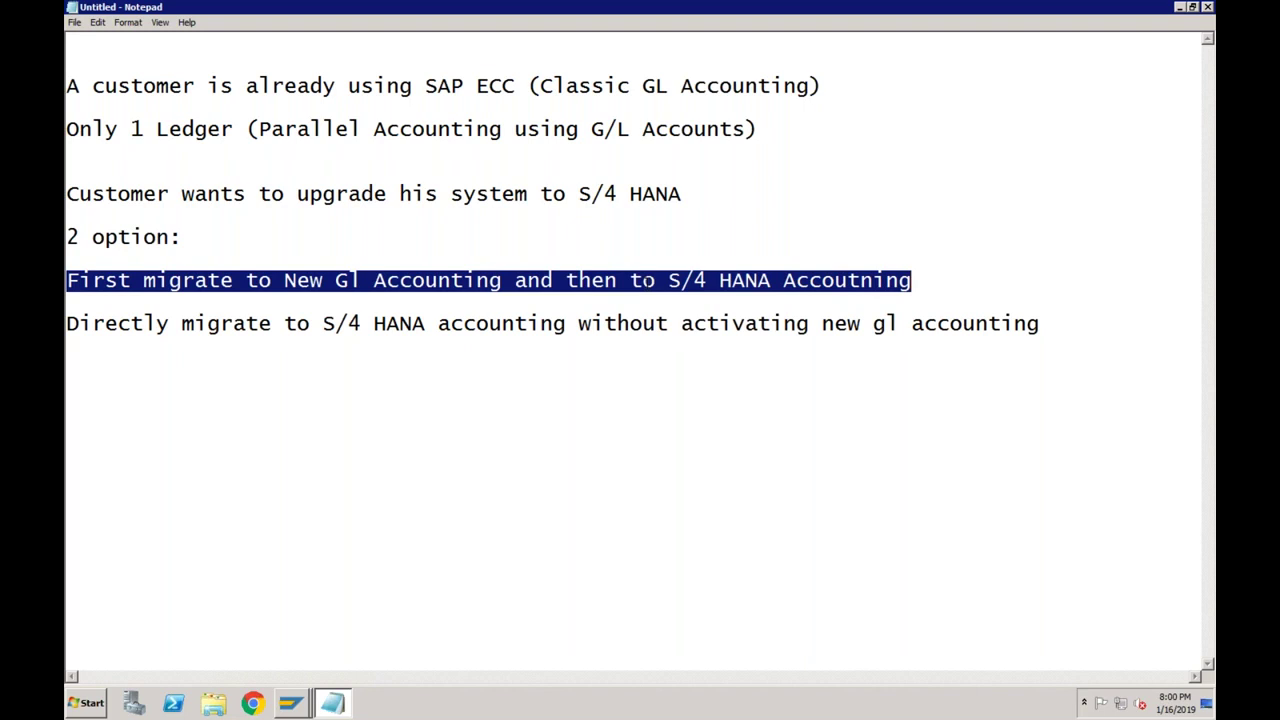
click(193, 324)
click(591, 324)
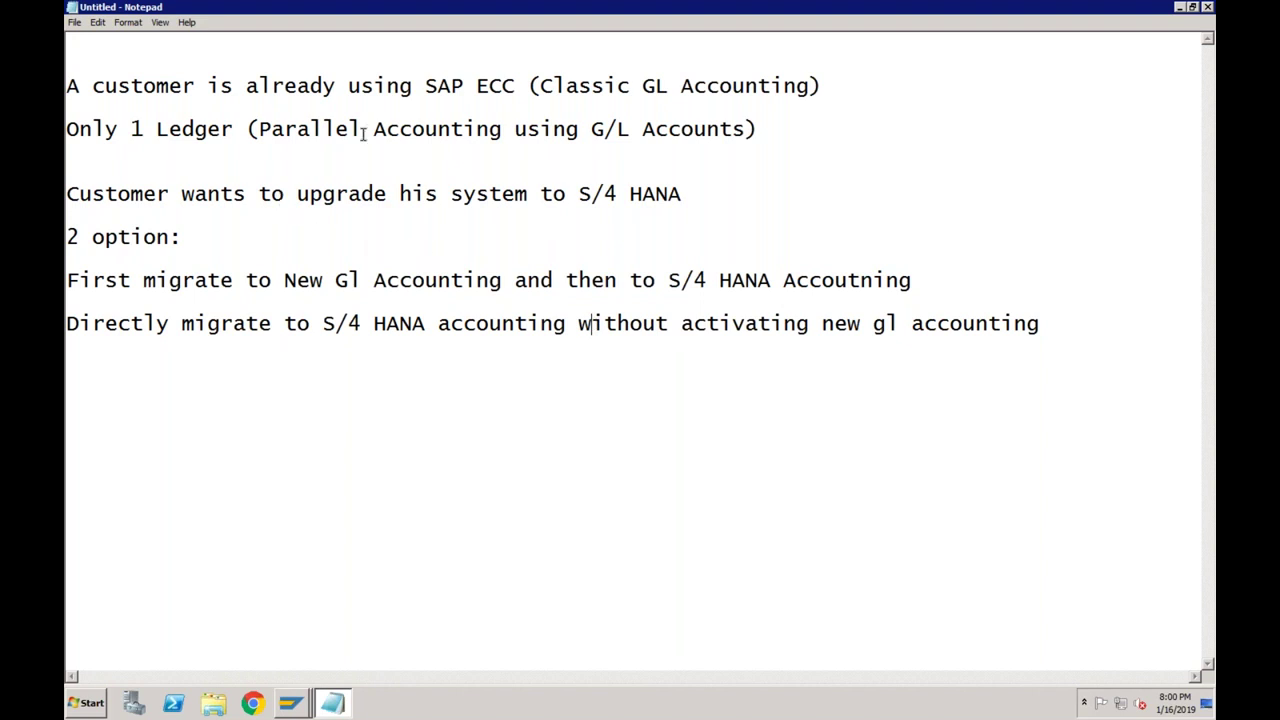
click(695, 326)
drag(68, 128, 768, 130)
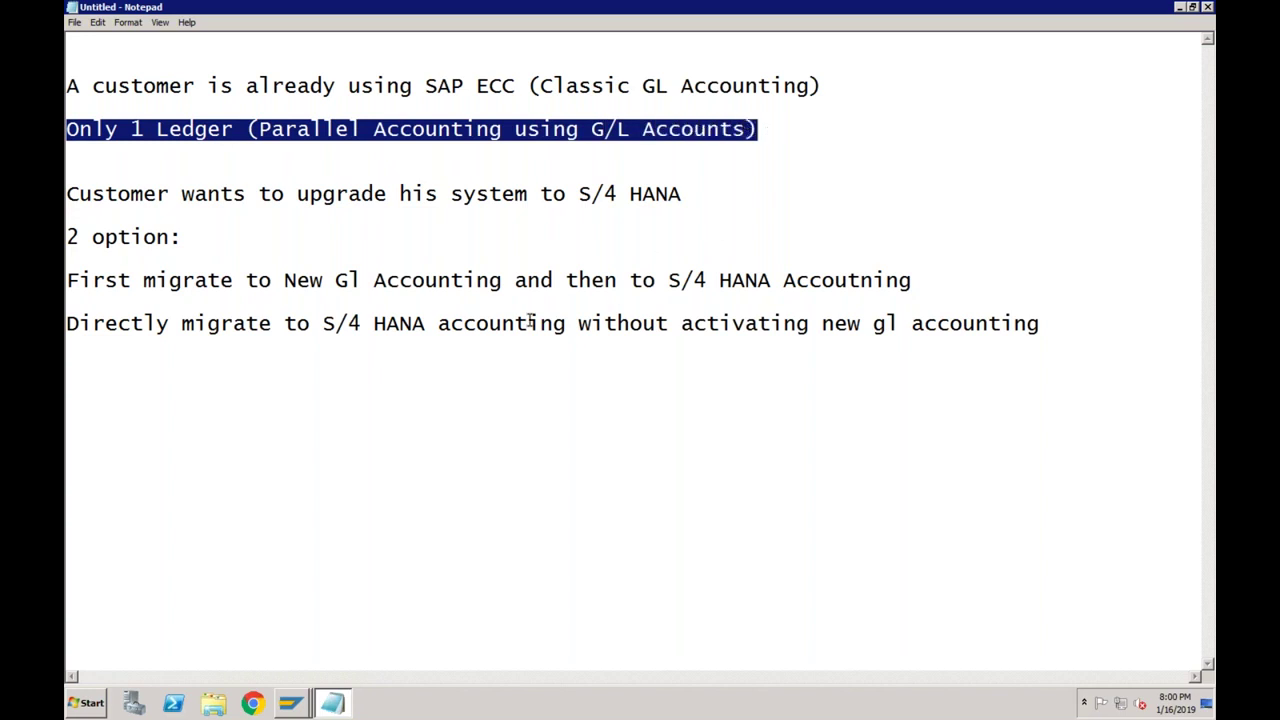
click(235, 326)
click(400, 324)
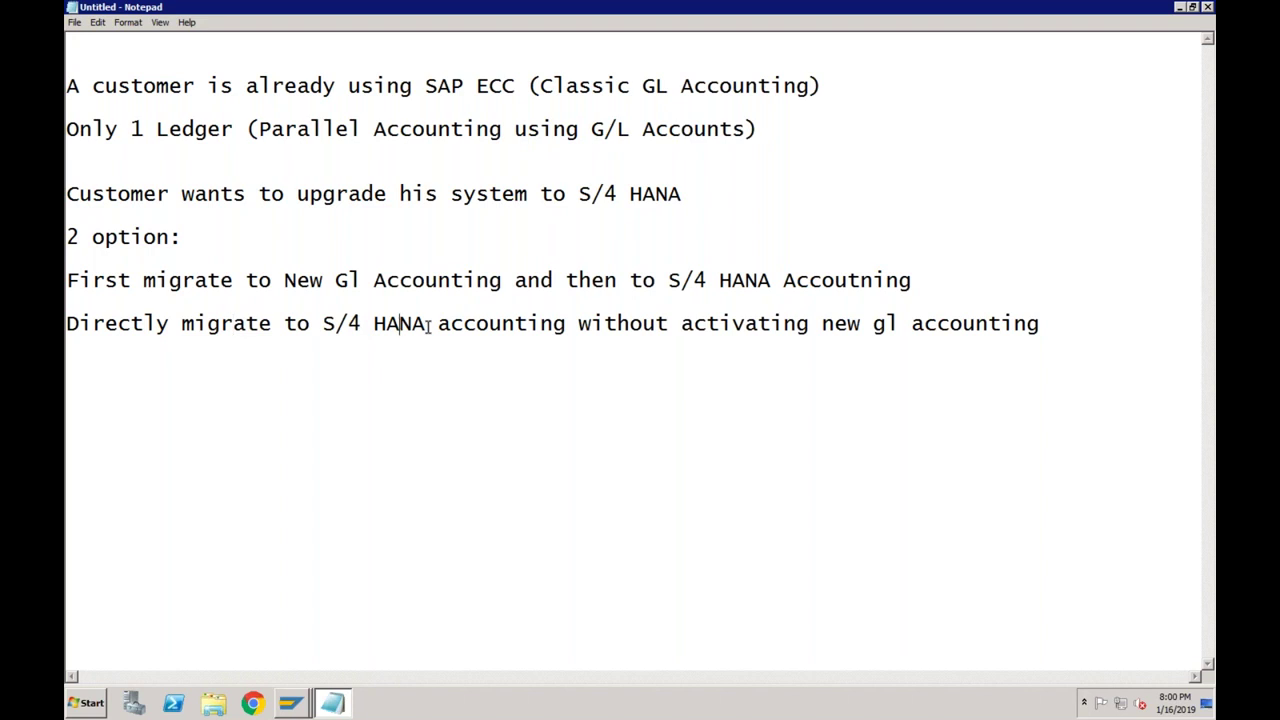
click(346, 282)
click(349, 326)
click(591, 326)
- Switch to the SAP ledger settings window and return from the SF01 company code details to the ledger overview, dismissing the consistency check
click(291, 703)
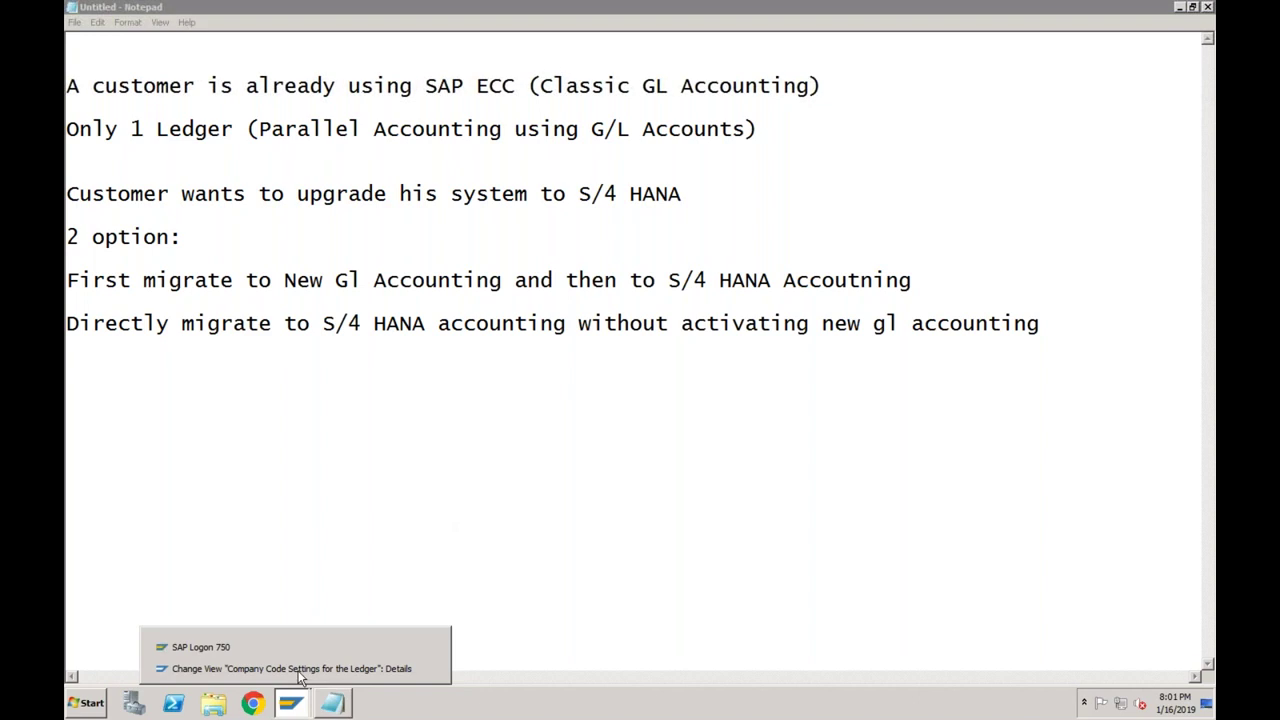
click(298, 670)
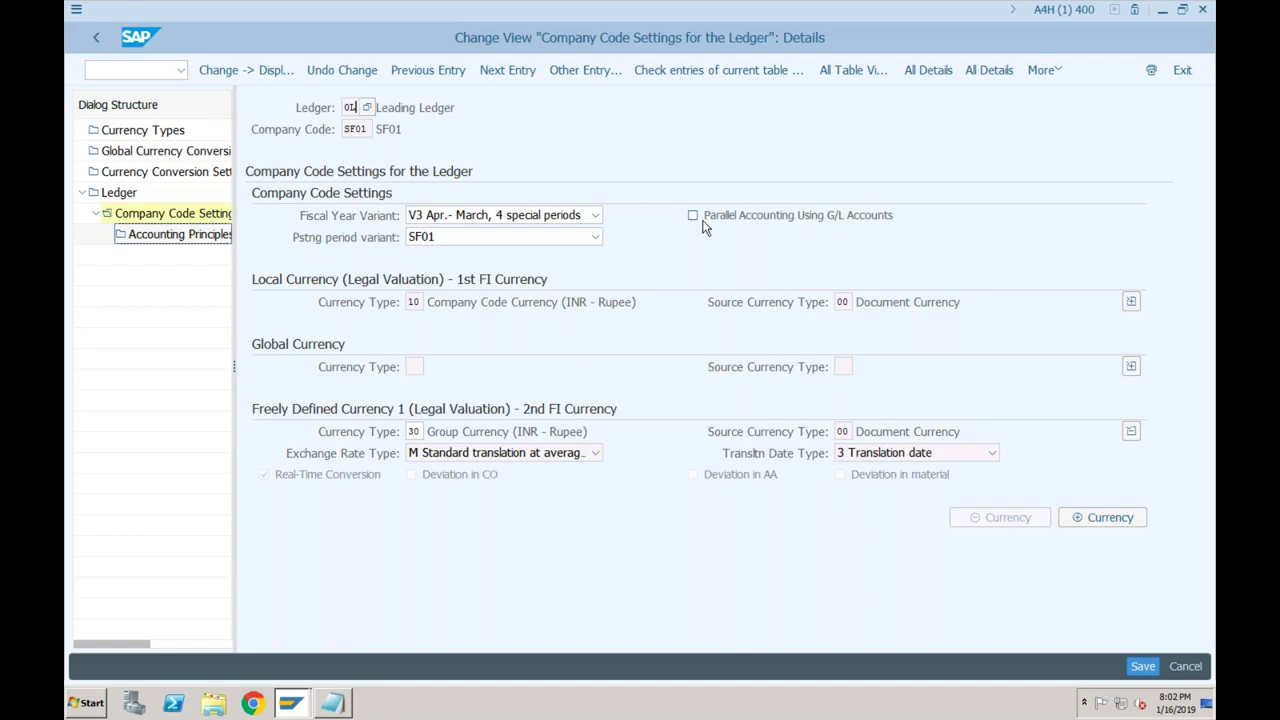
click(97, 40)
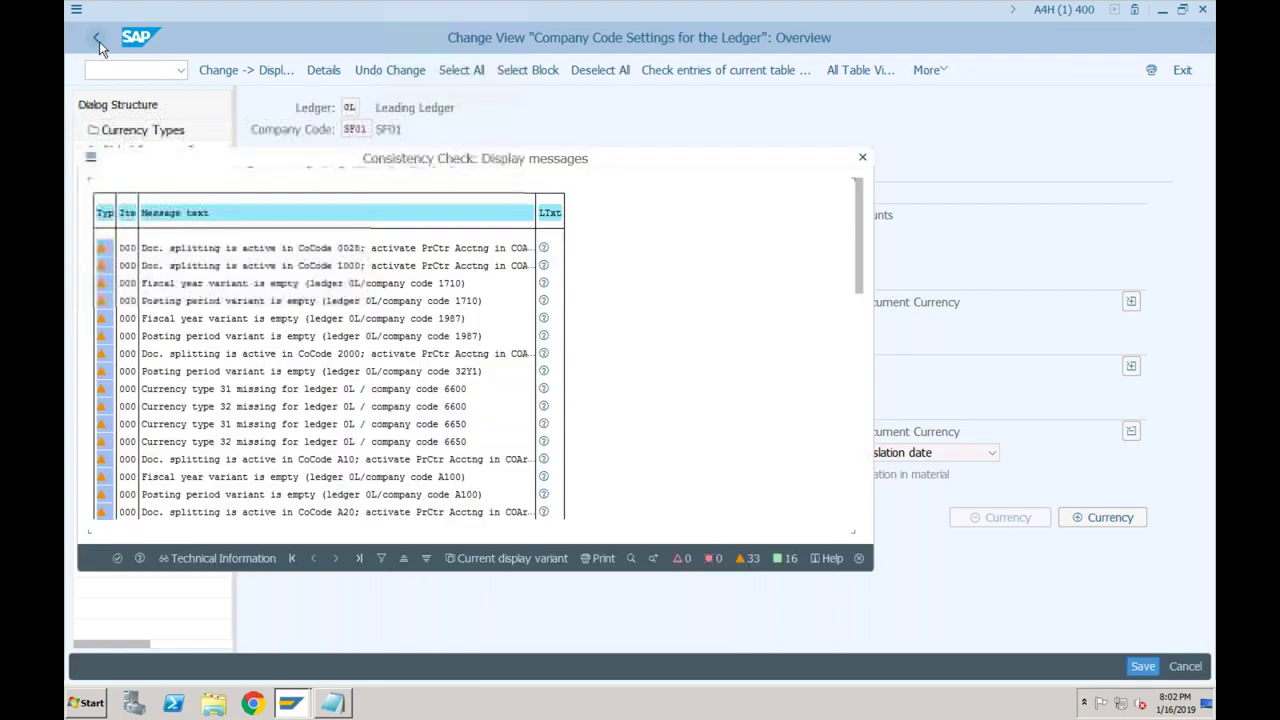
key(Return)
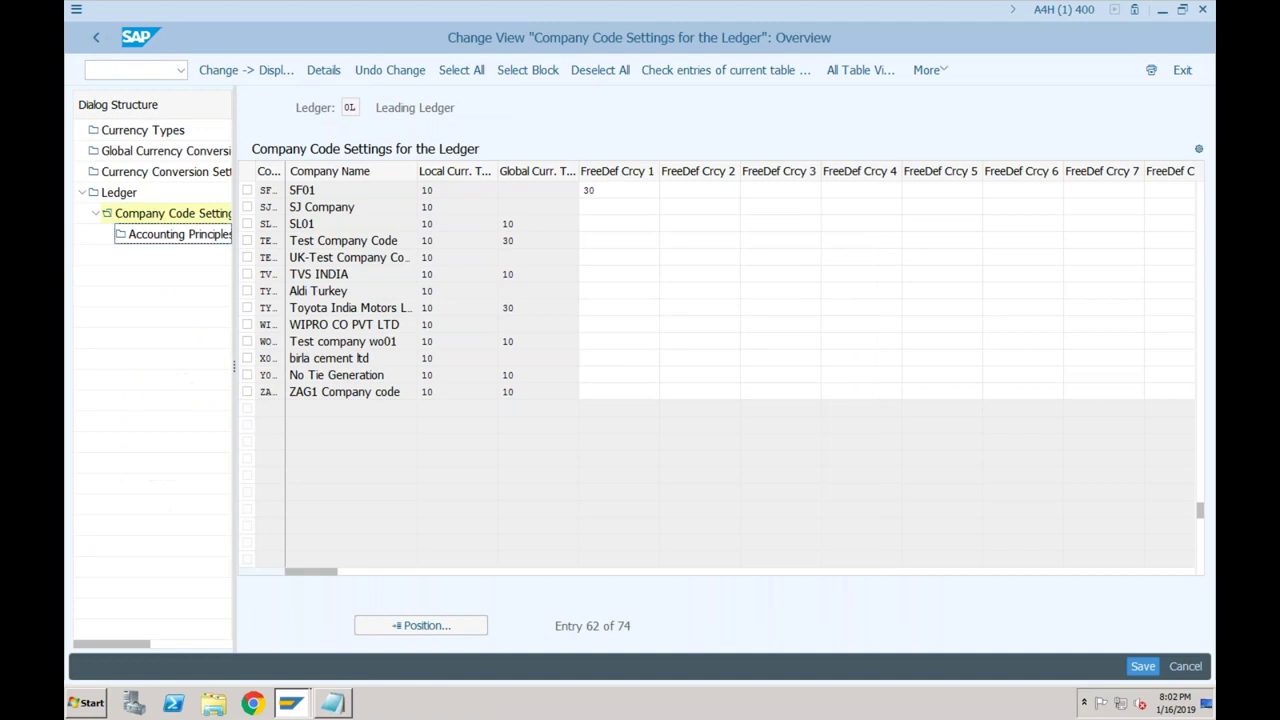
click(98, 40)
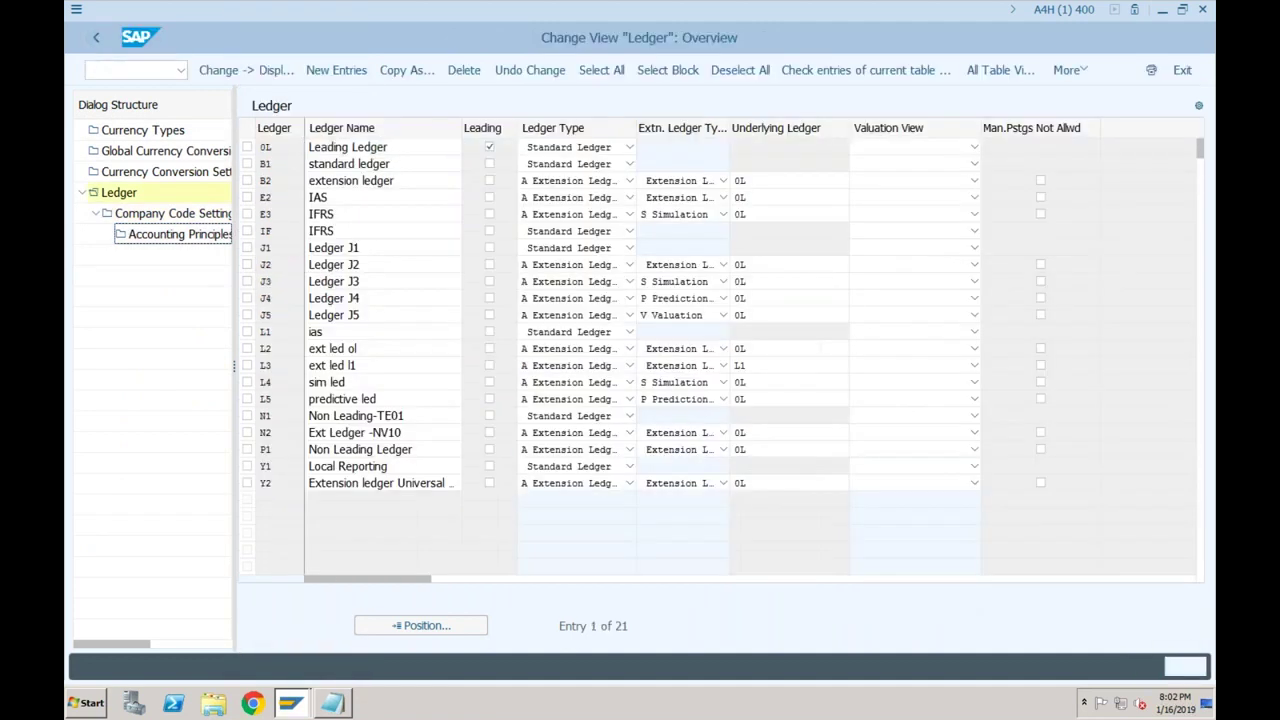
- Examine the parallel accounting option in company code BMWM's settings for standard ledger B1, and return to the ledger overview
click(248, 163)
double_click(200, 213)
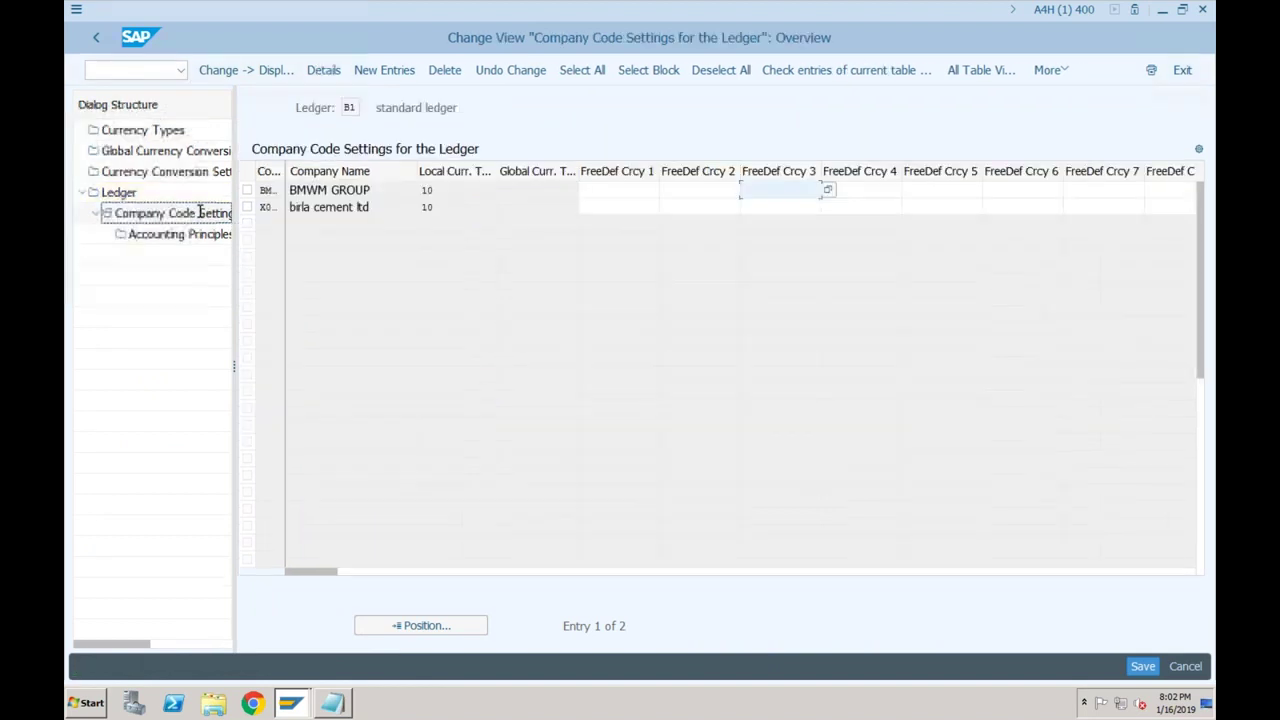
key(F2)
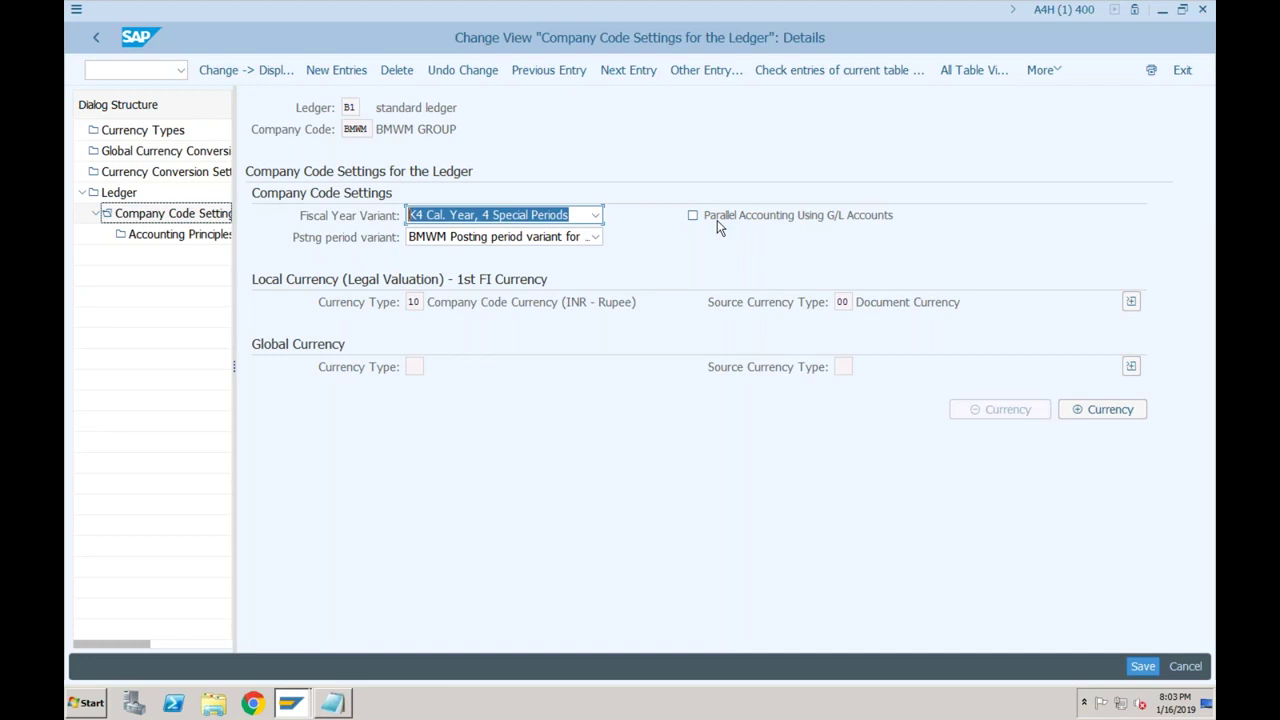
click(97, 39)
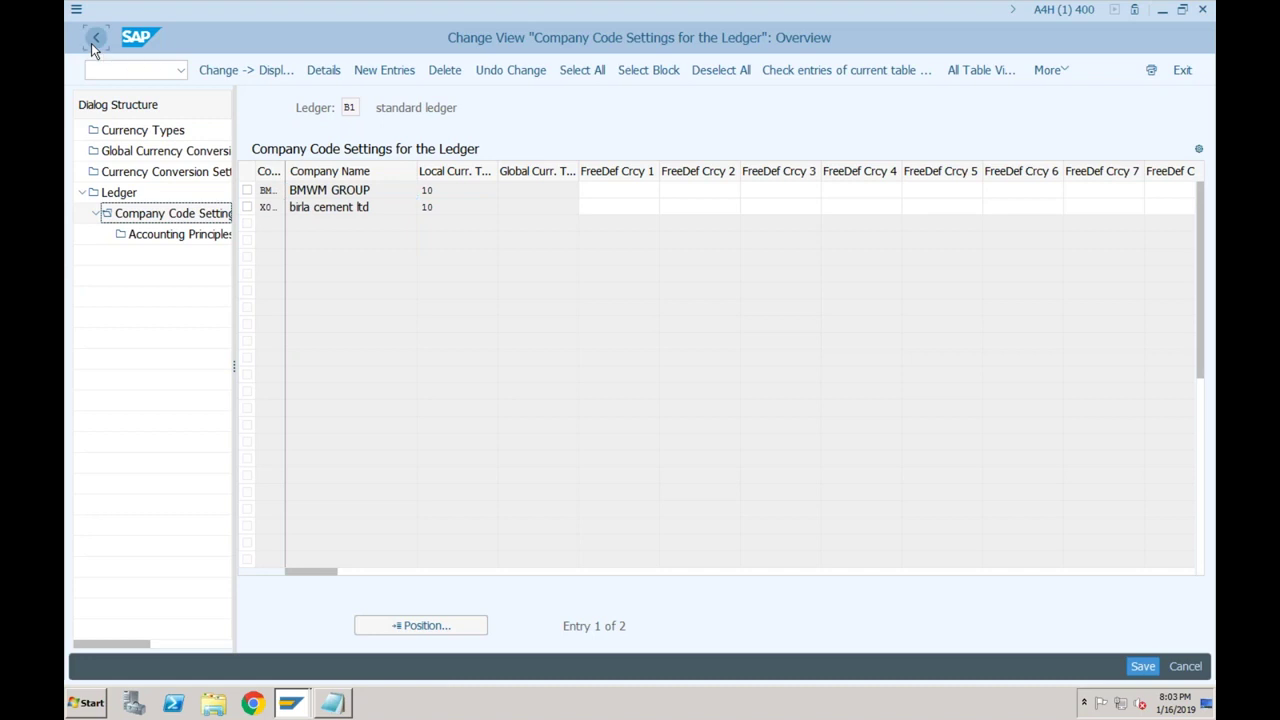
click(95, 40)
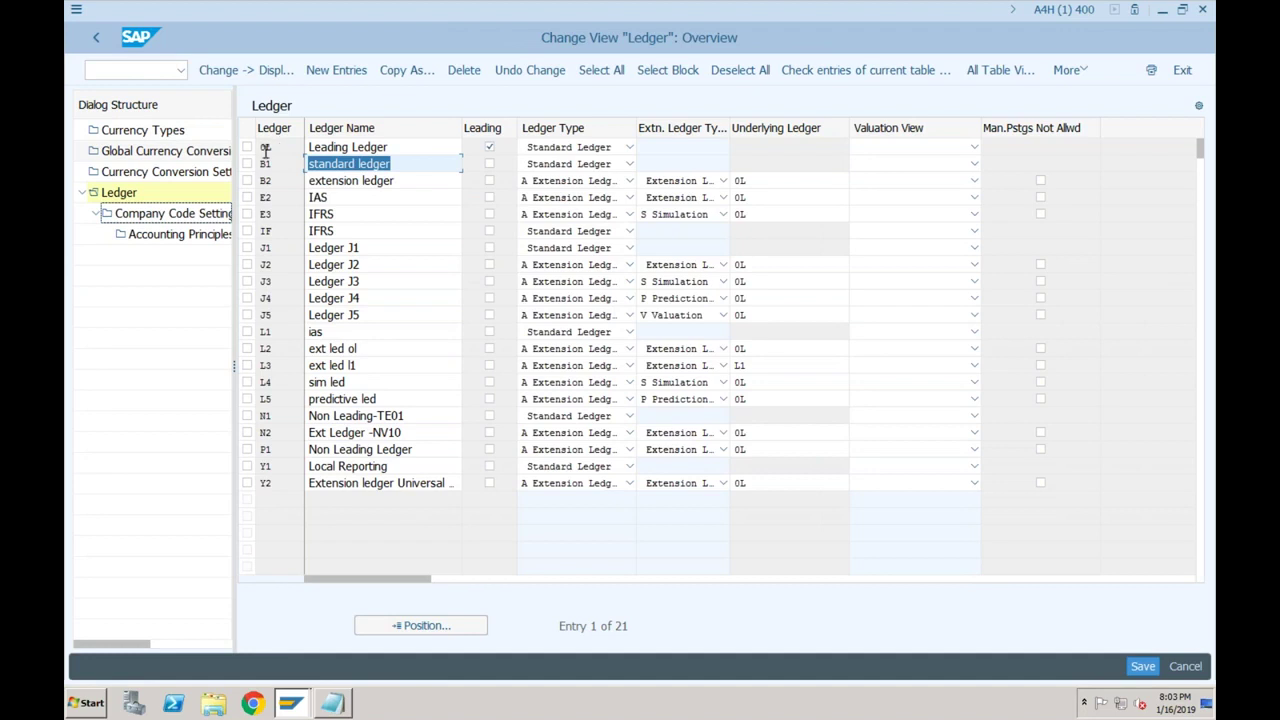
- Leave the ledger settings for the IMG structure and collapse the Financial Accounting node
click(94, 40)
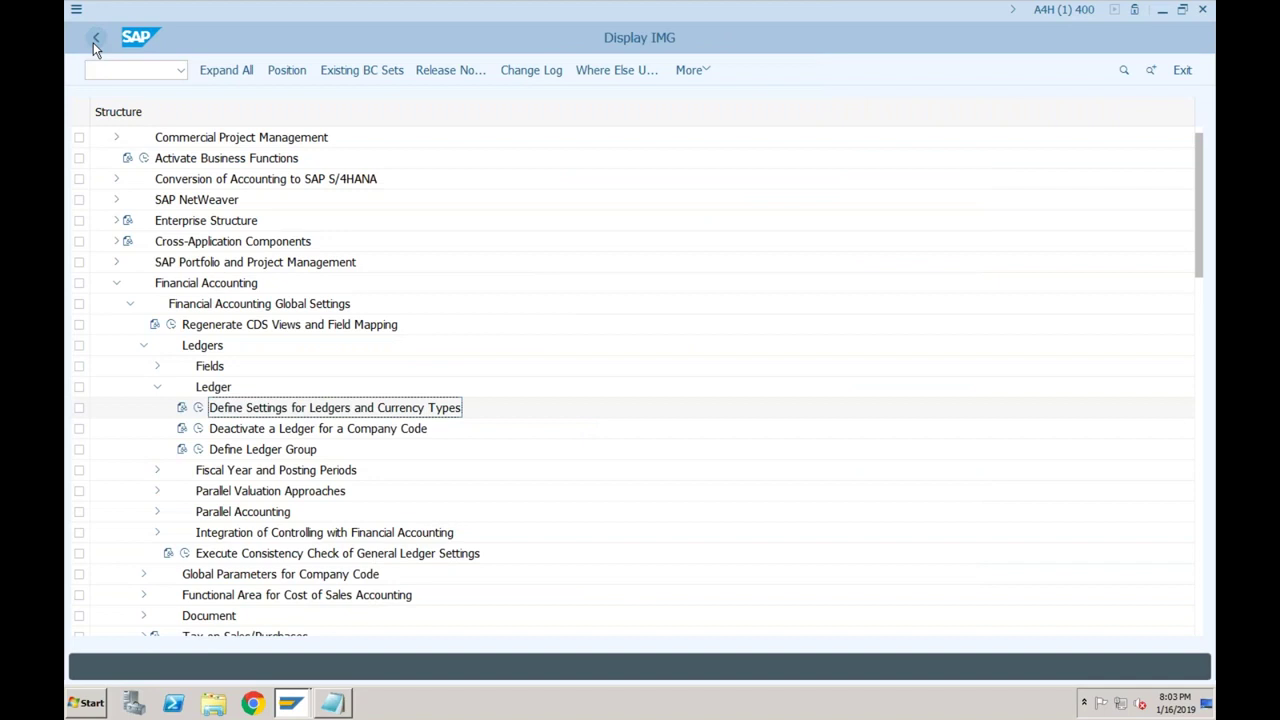
click(129, 304)
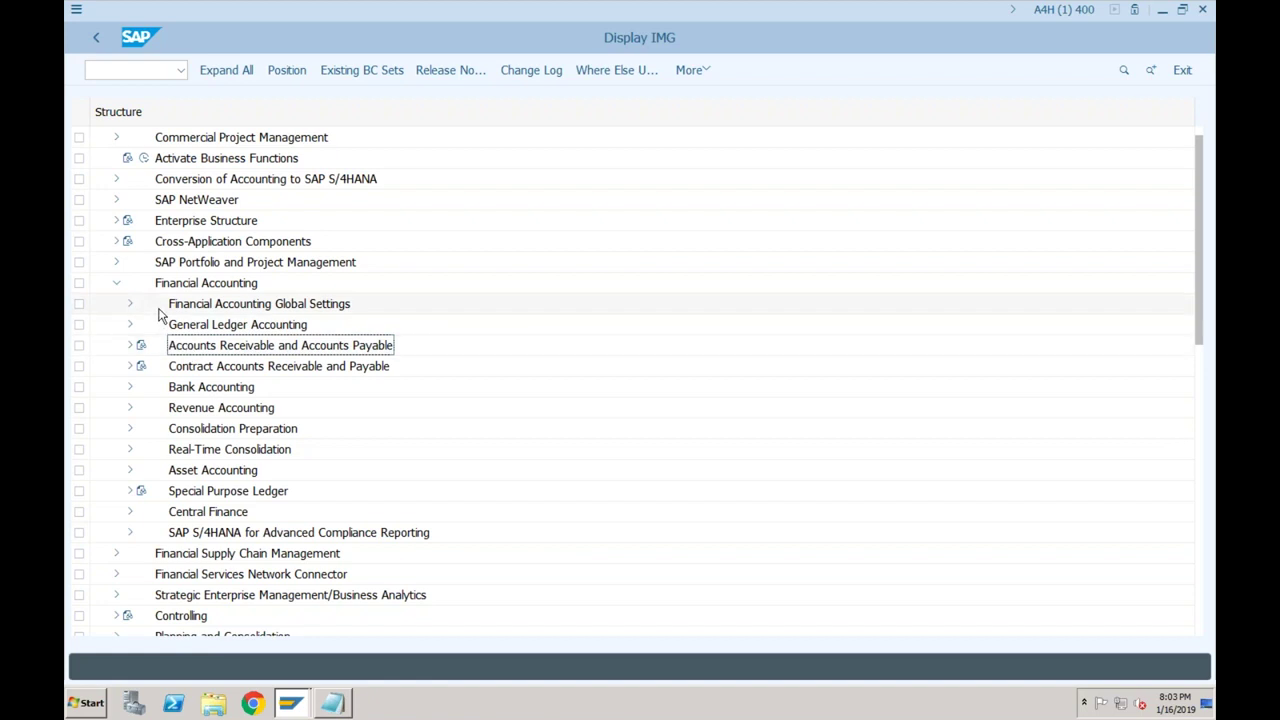
click(117, 285)
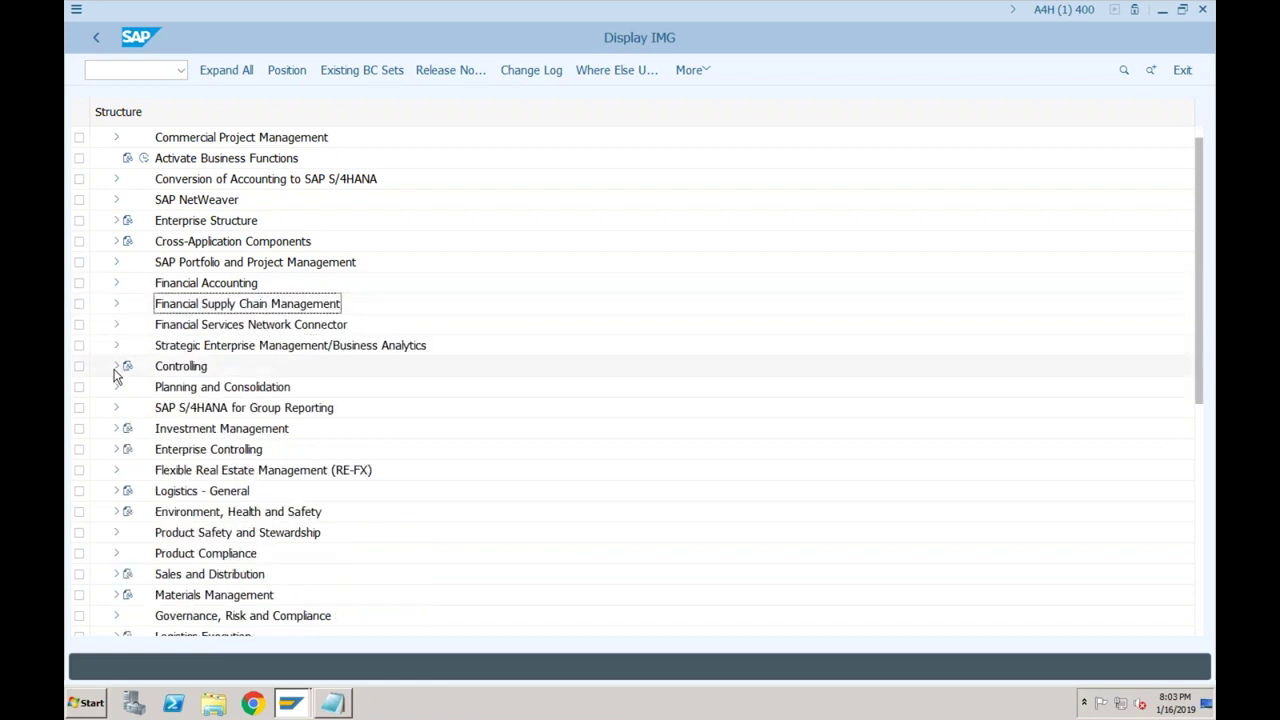
- Open the Maintain Controlling Area activity under Controlling, General Controlling, Organization
click(116, 367)
click(130, 388)
click(143, 367)
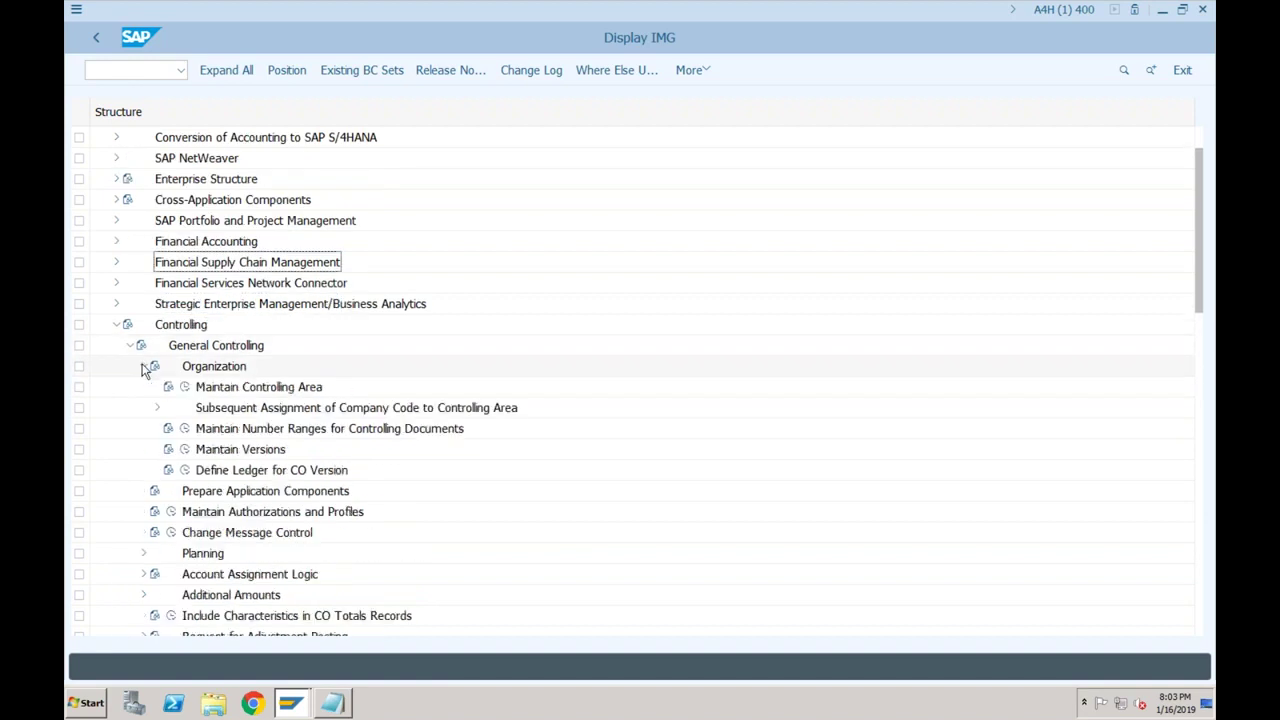
click(168, 388)
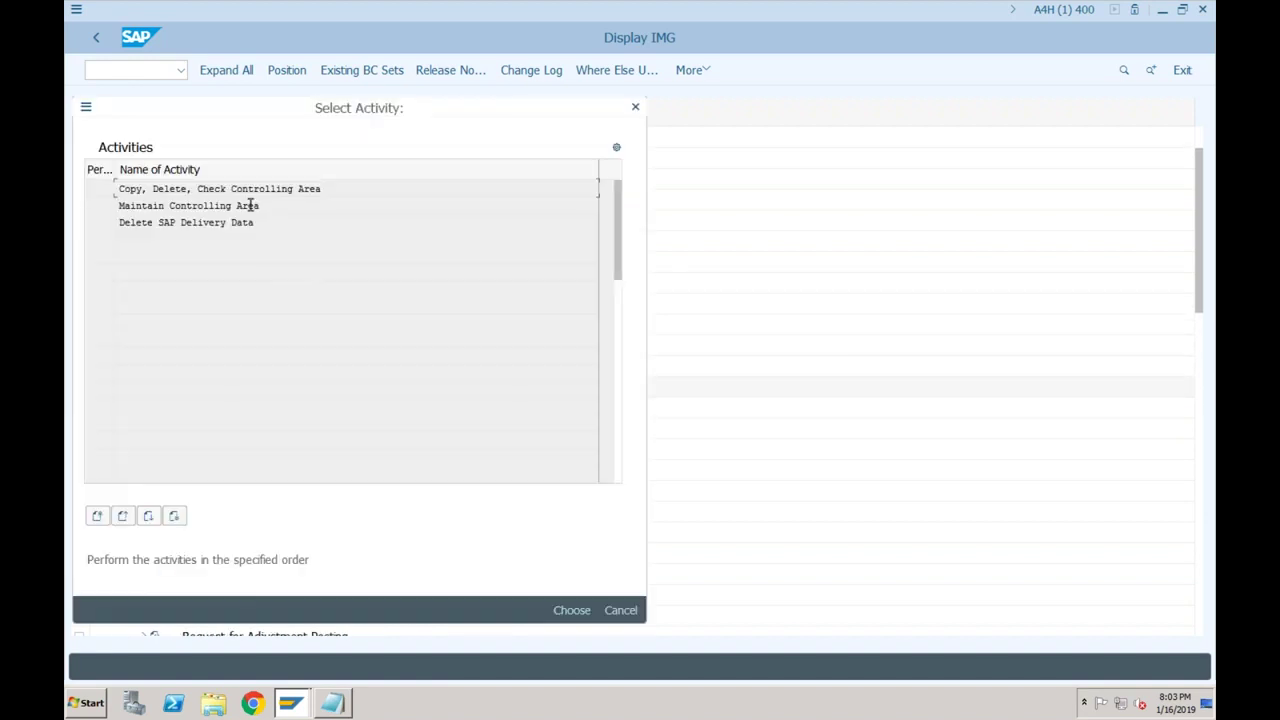
double_click(250, 205)
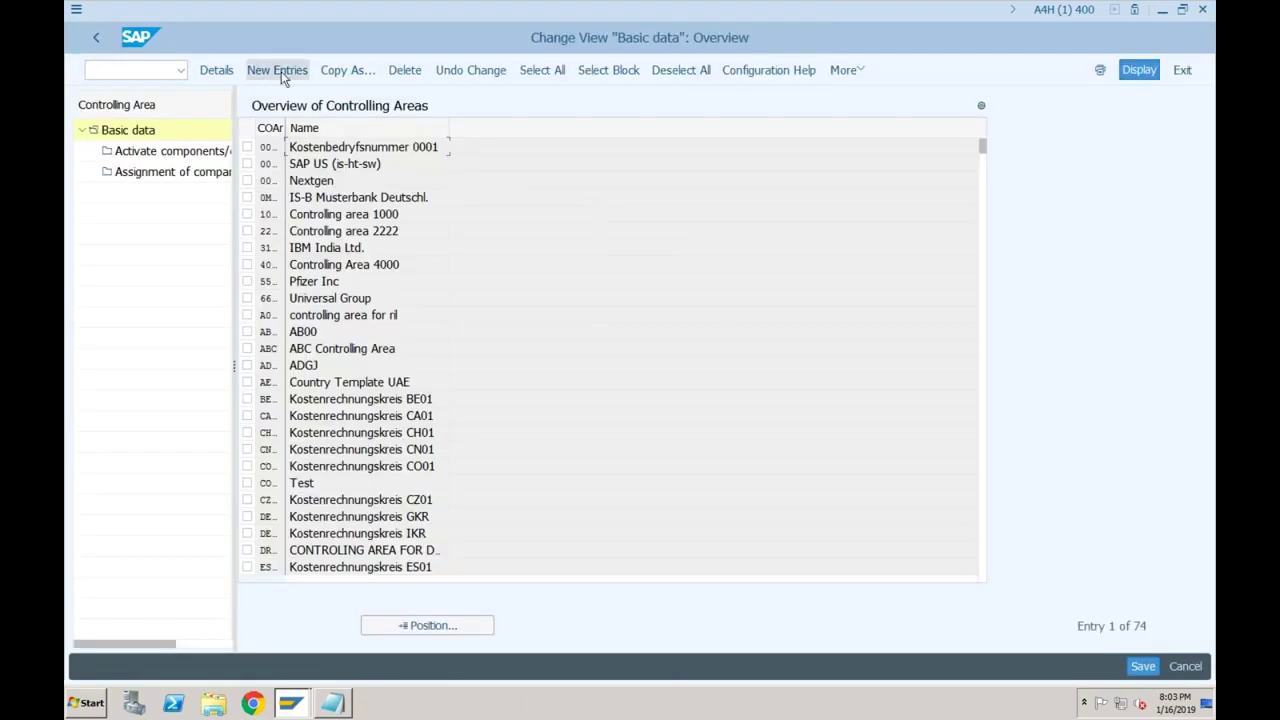
- Start a new controlling area entry with the ID SF01 and the name SF01
click(281, 71)
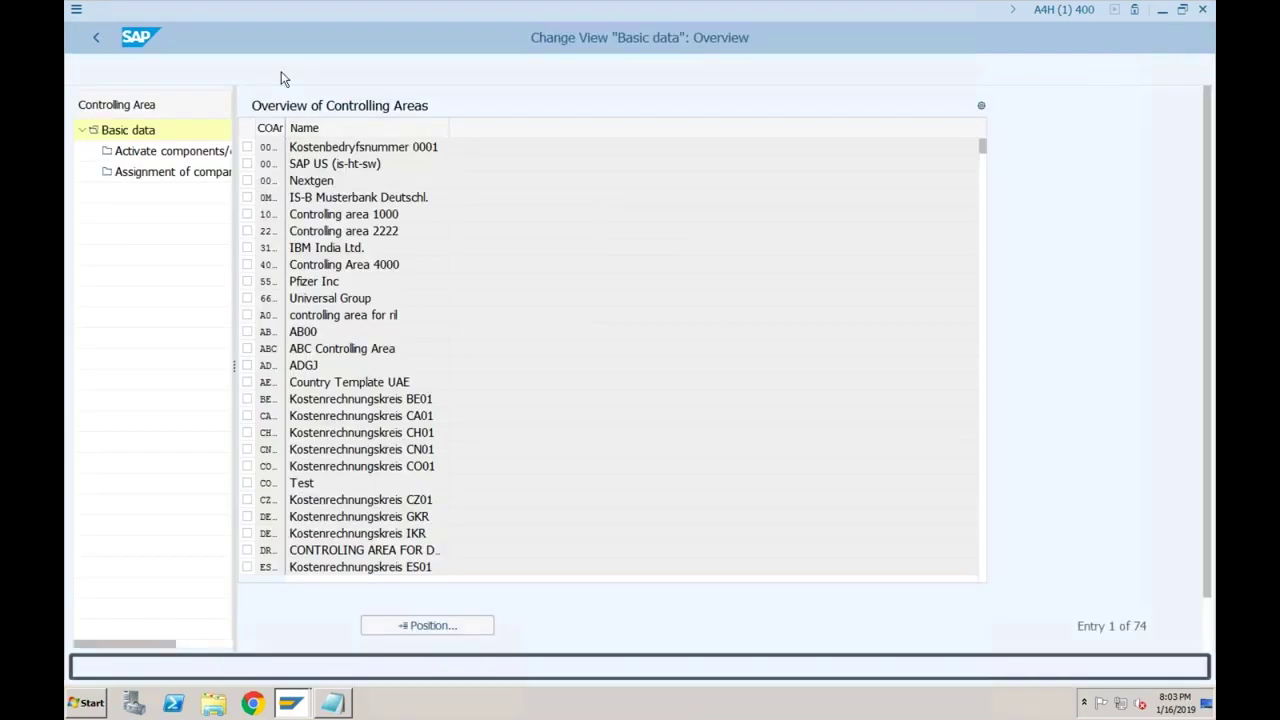
text(SF01)
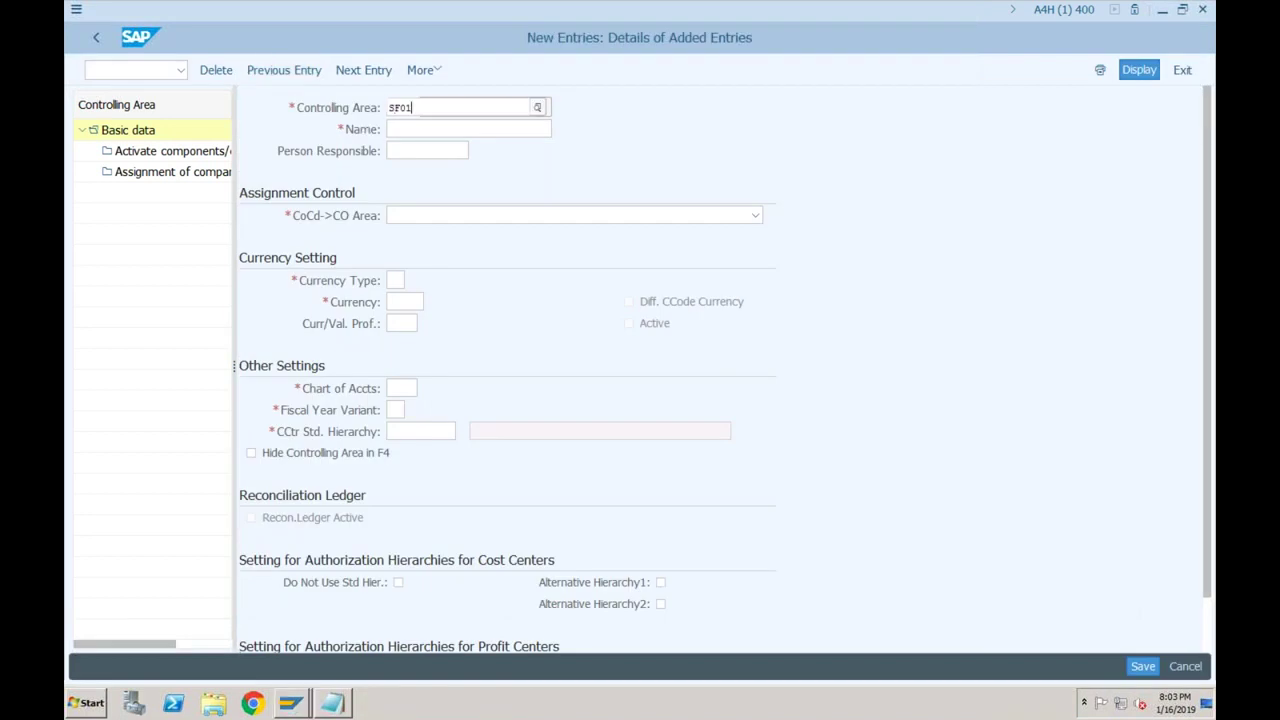
key(Return)
key(Tab)
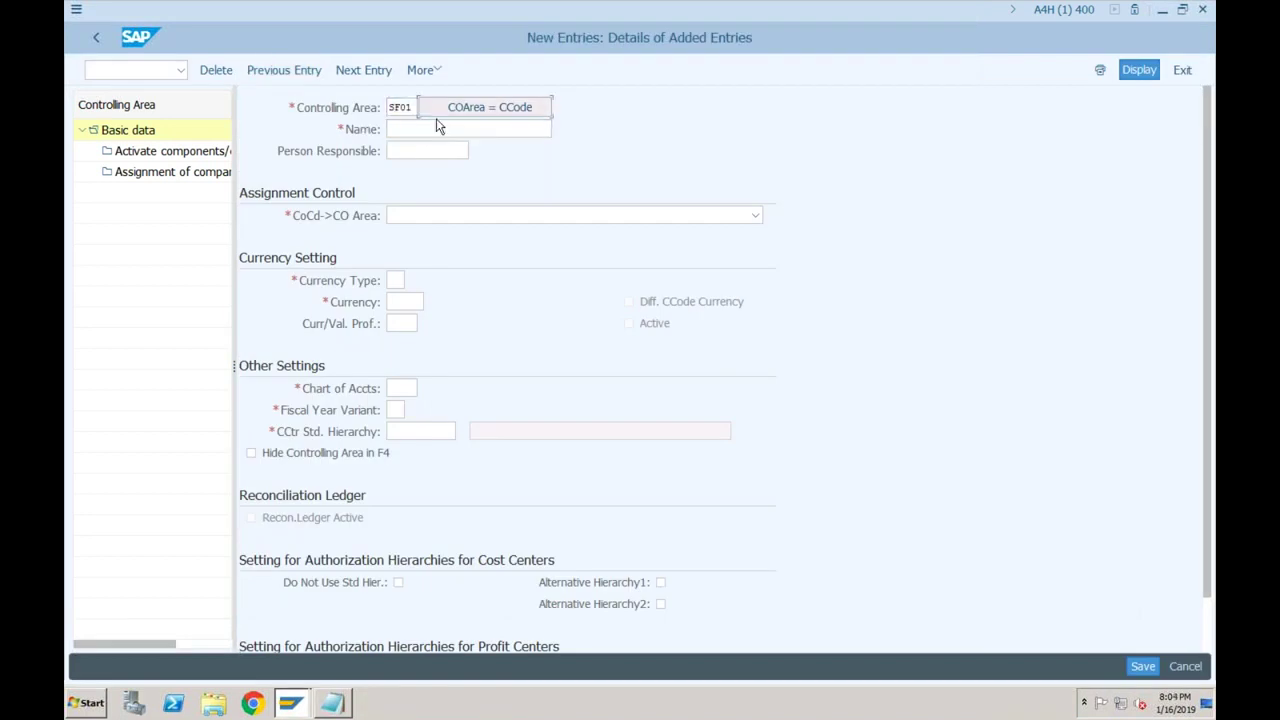
text(SF01)
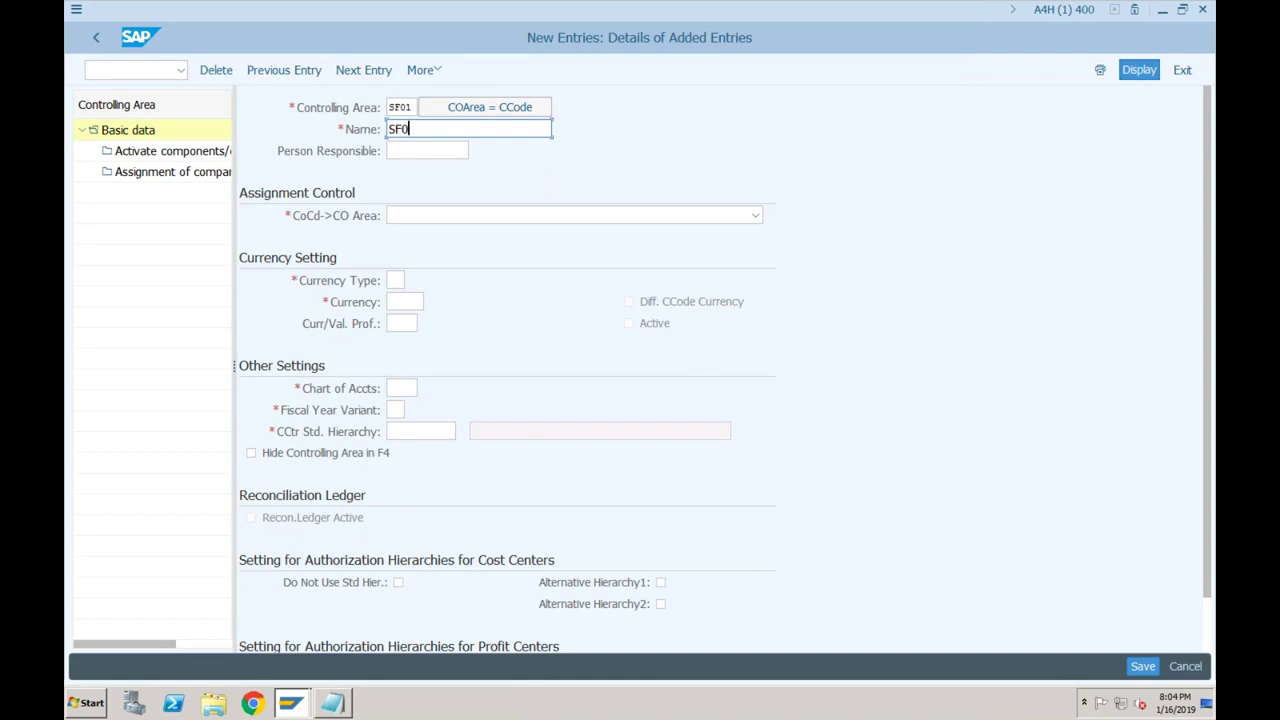
- Set the assignment control to Controlling area same as company code and the currency type to 10, Company code currency
click(457, 217)
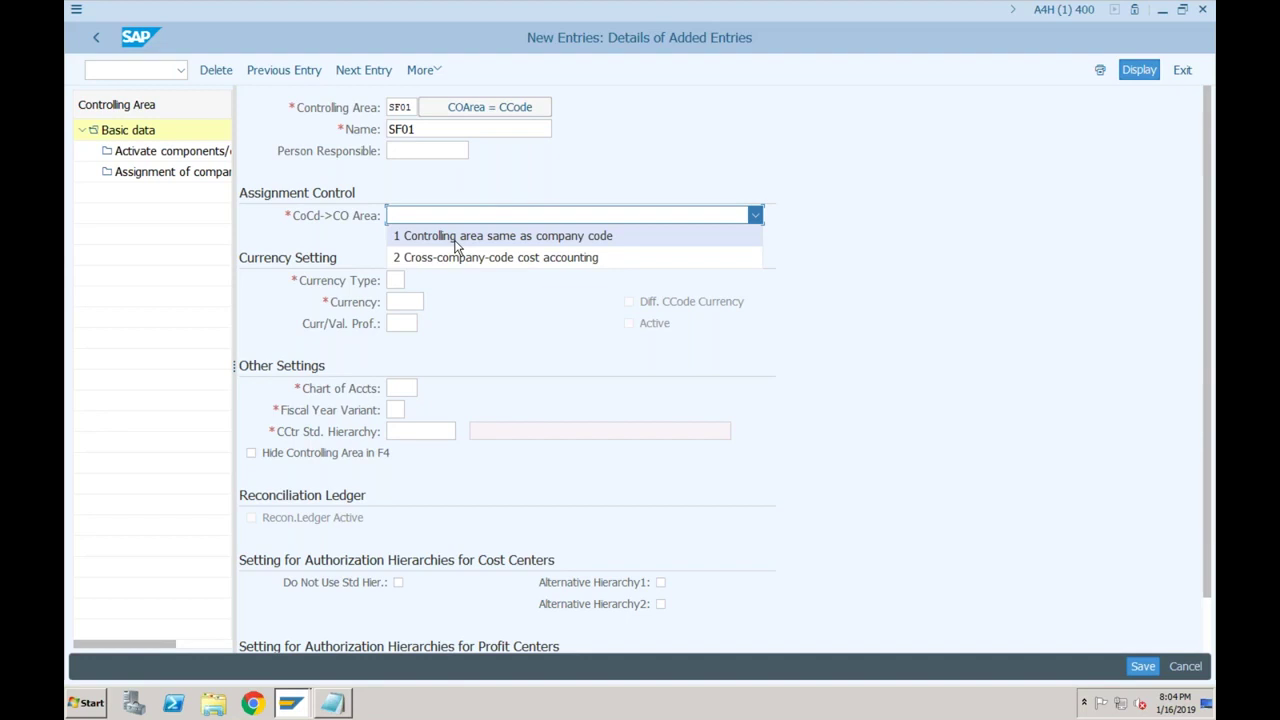
click(455, 237)
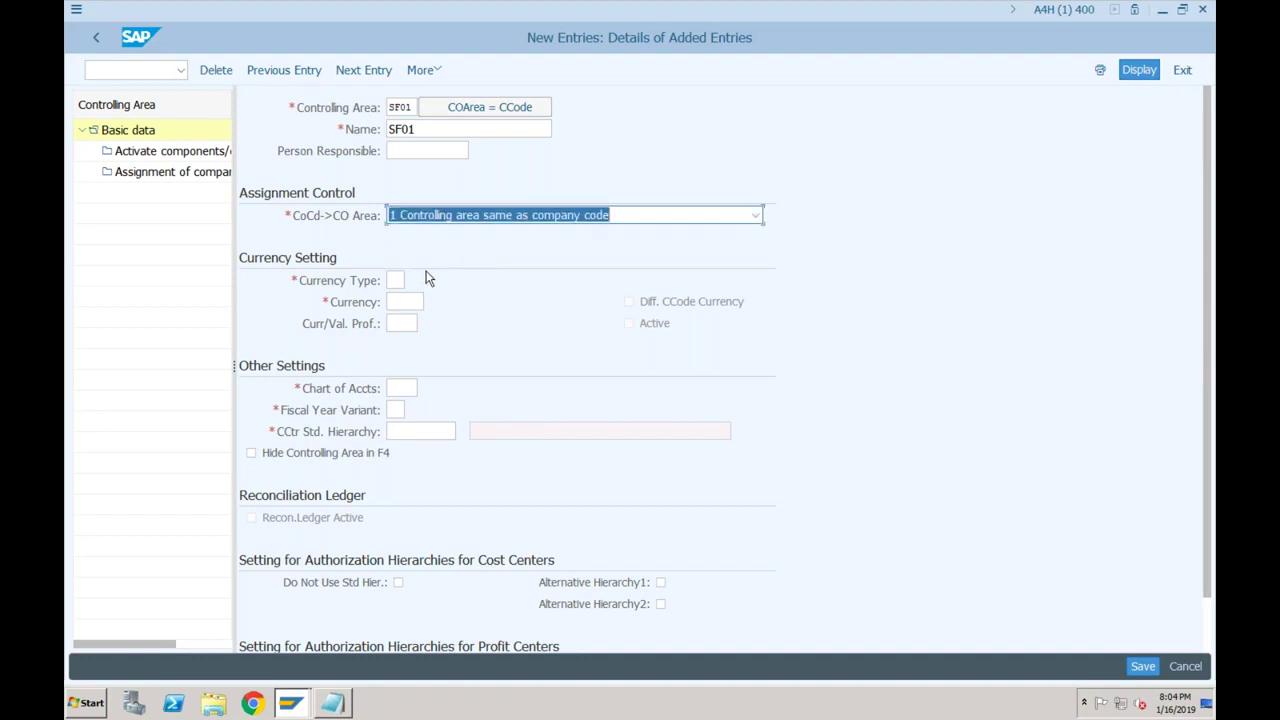
click(397, 281)
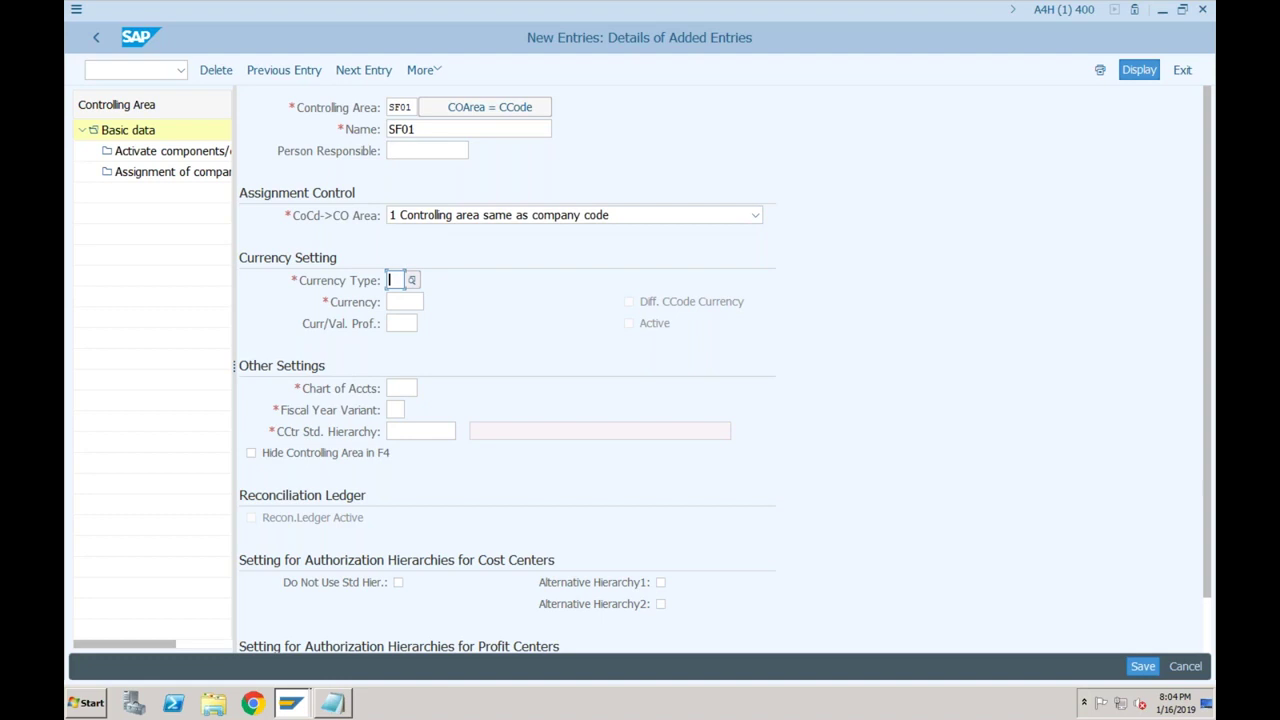
click(411, 280)
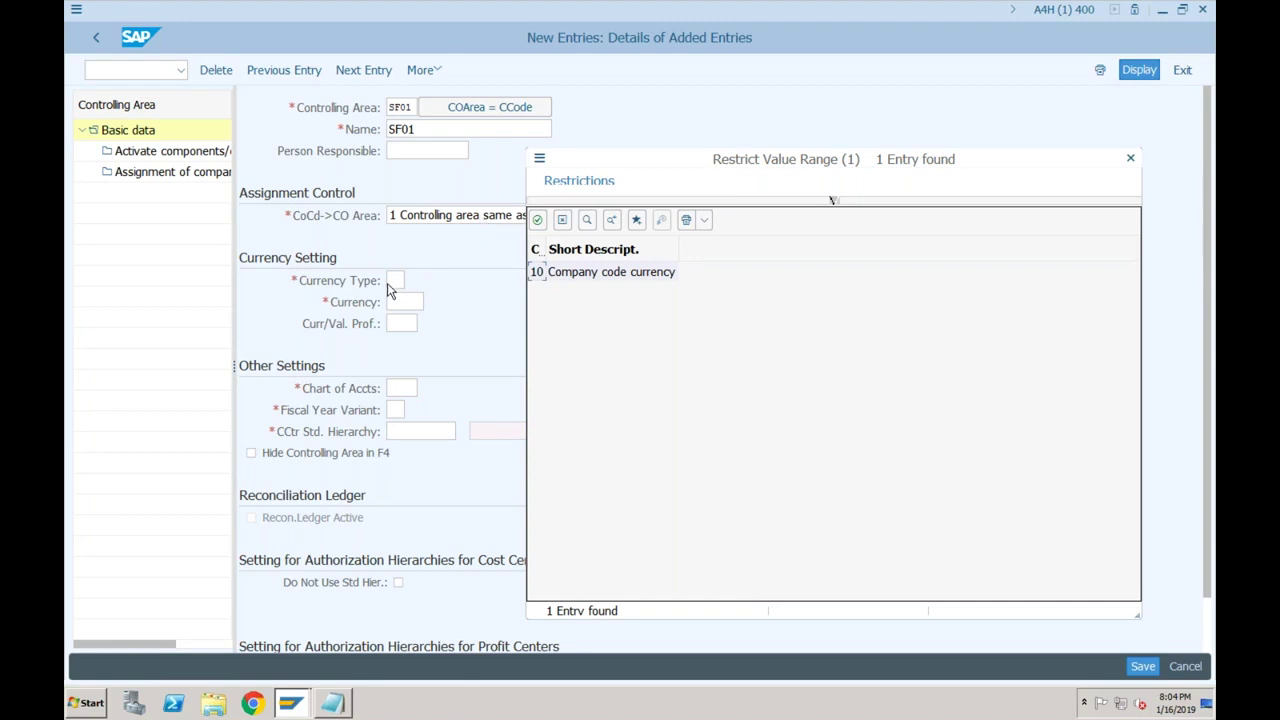
double_click(565, 280)
key(Return)
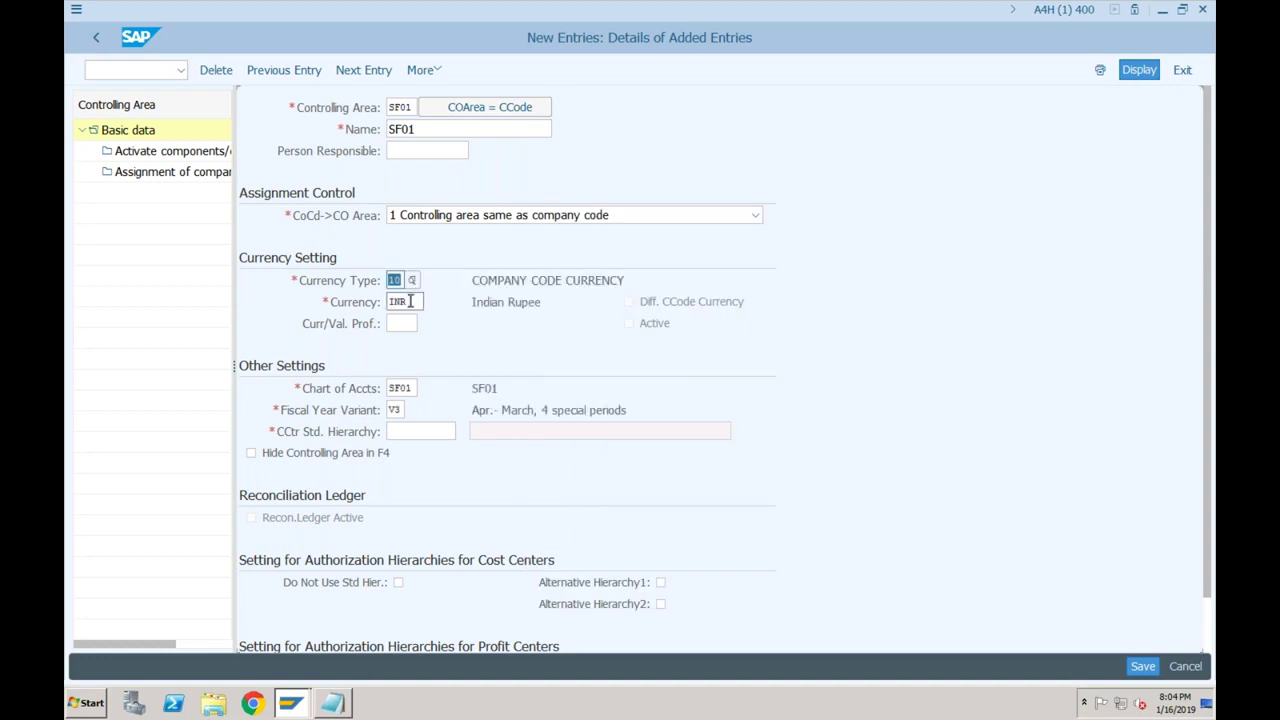
- Review the derived currency, chart of accounts and fiscal year variant, and enter SF01 as the cost center standard hierarchy, accepting its creation
click(410, 301)
click(403, 280)
click(406, 107)
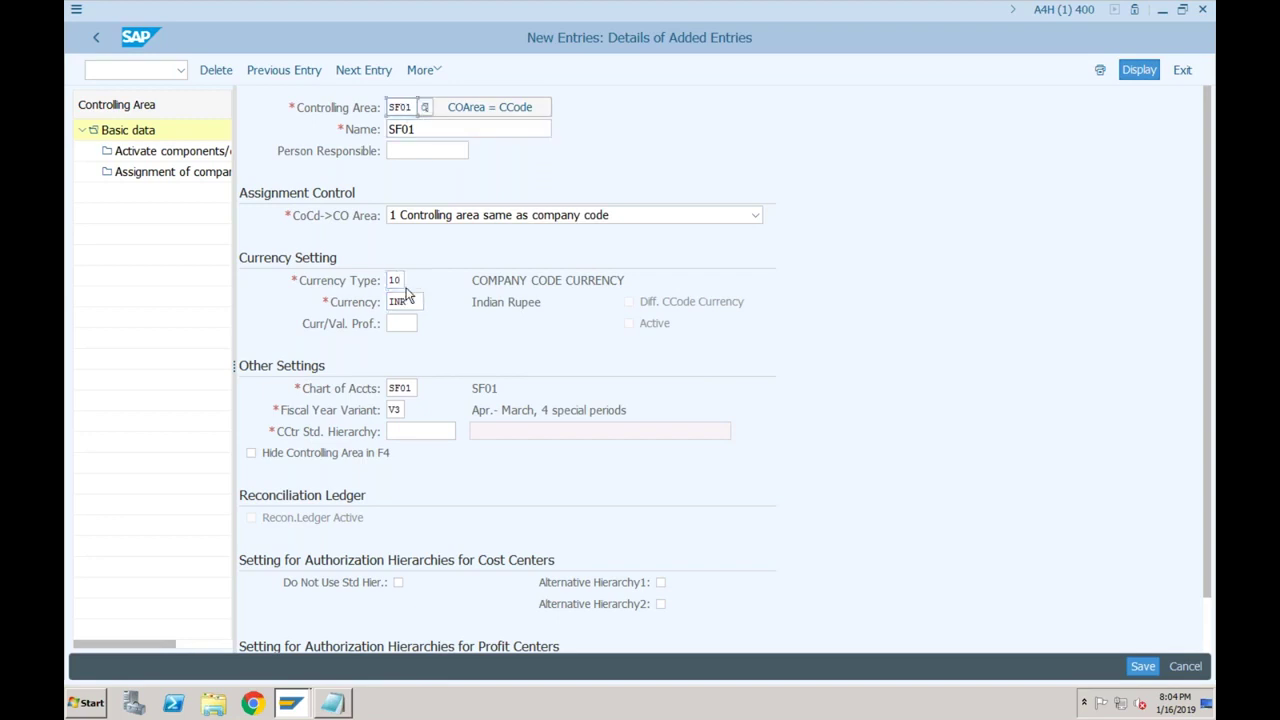
click(405, 301)
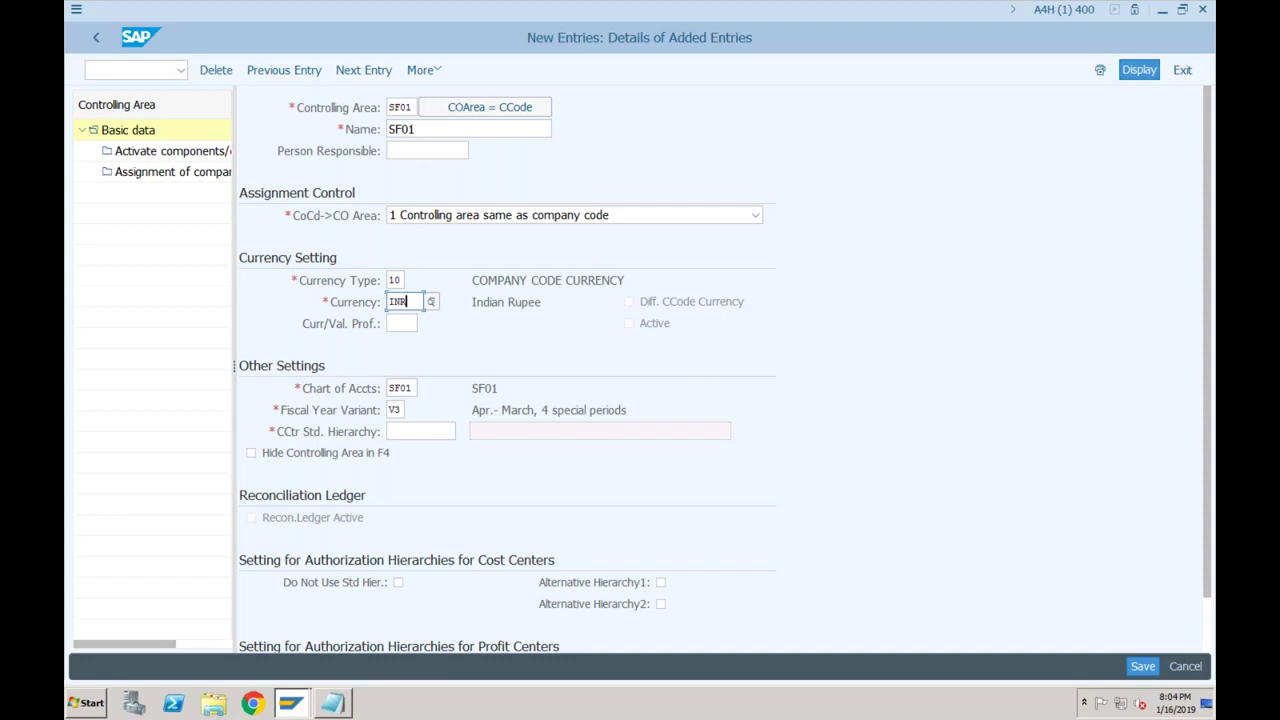
click(400, 388)
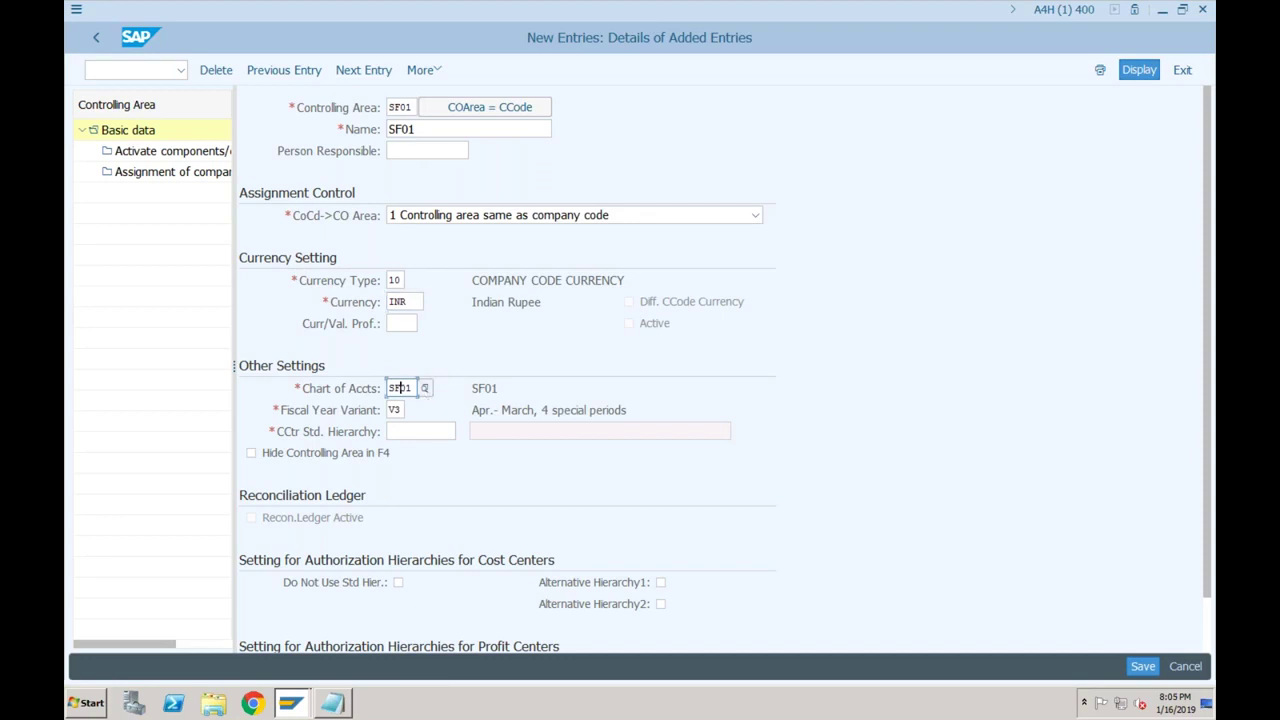
click(395, 410)
key(Tab)
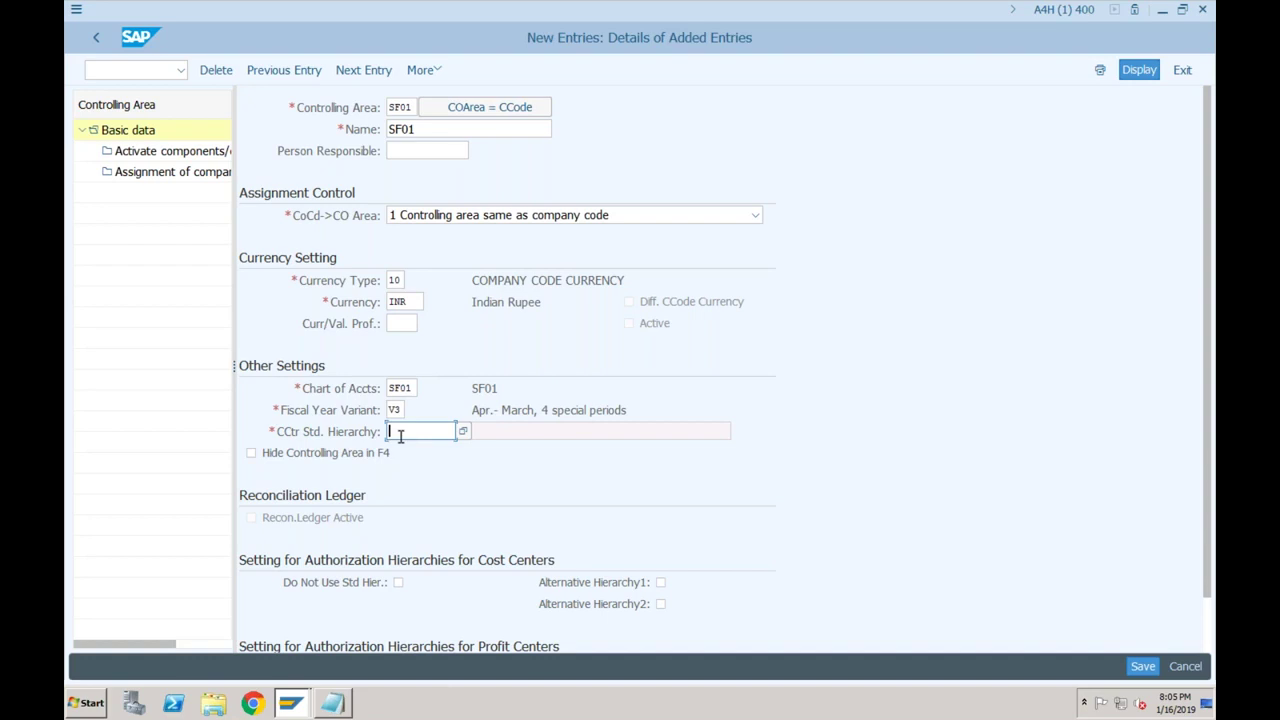
text(SF01)
key(Return)
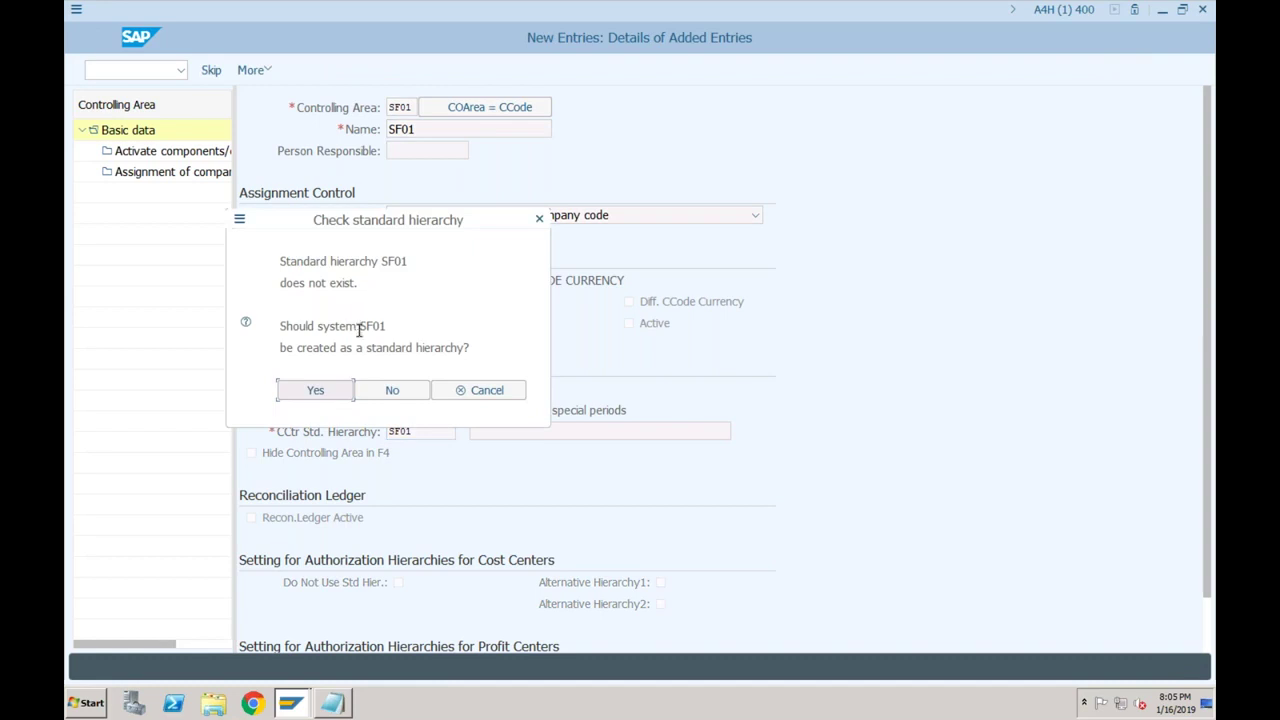
click(316, 392)
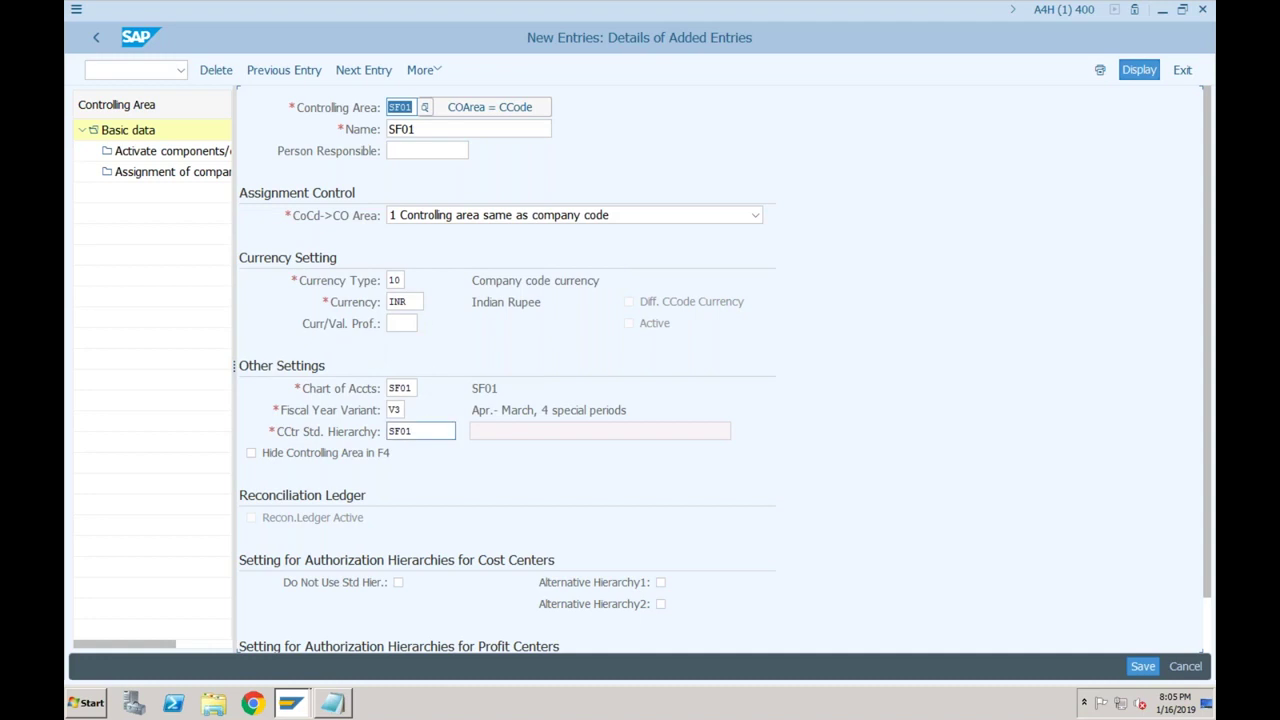
- Save controlling area SF01 together with the creation of standard hierarchy SF01, and dismiss the message log
double_click(394, 431)
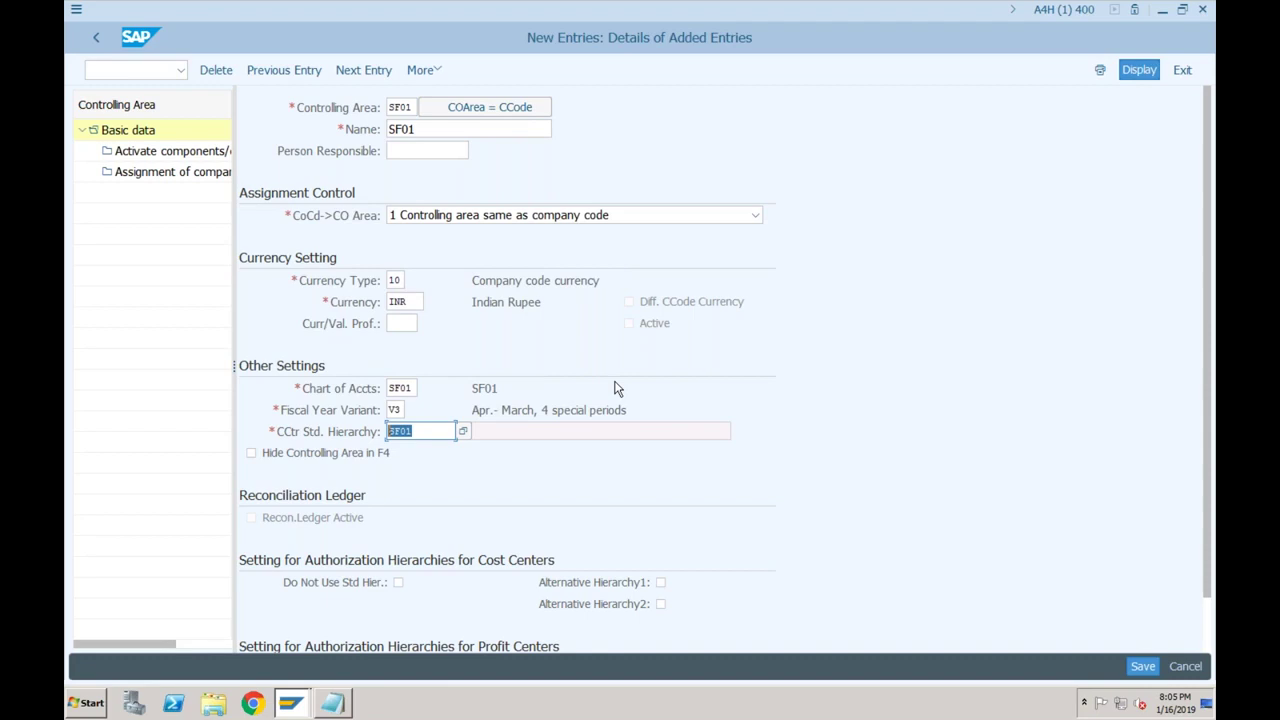
click(1143, 666)
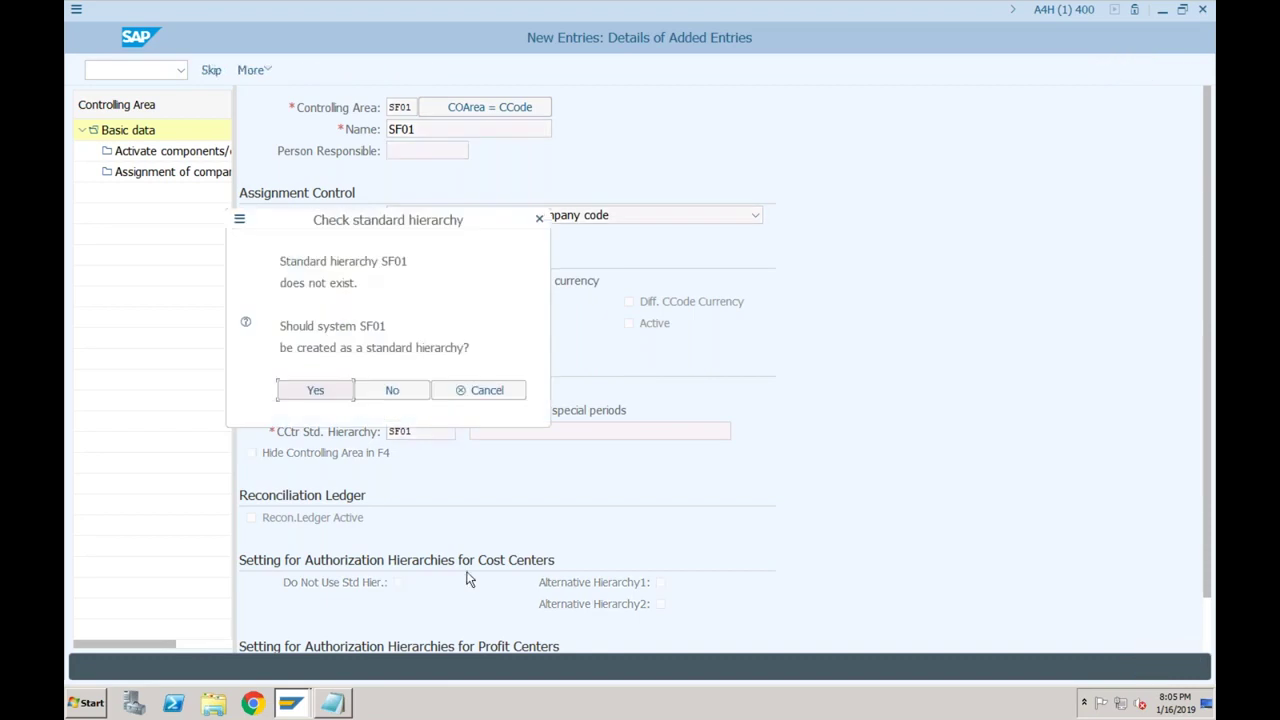
click(317, 390)
click(337, 310)
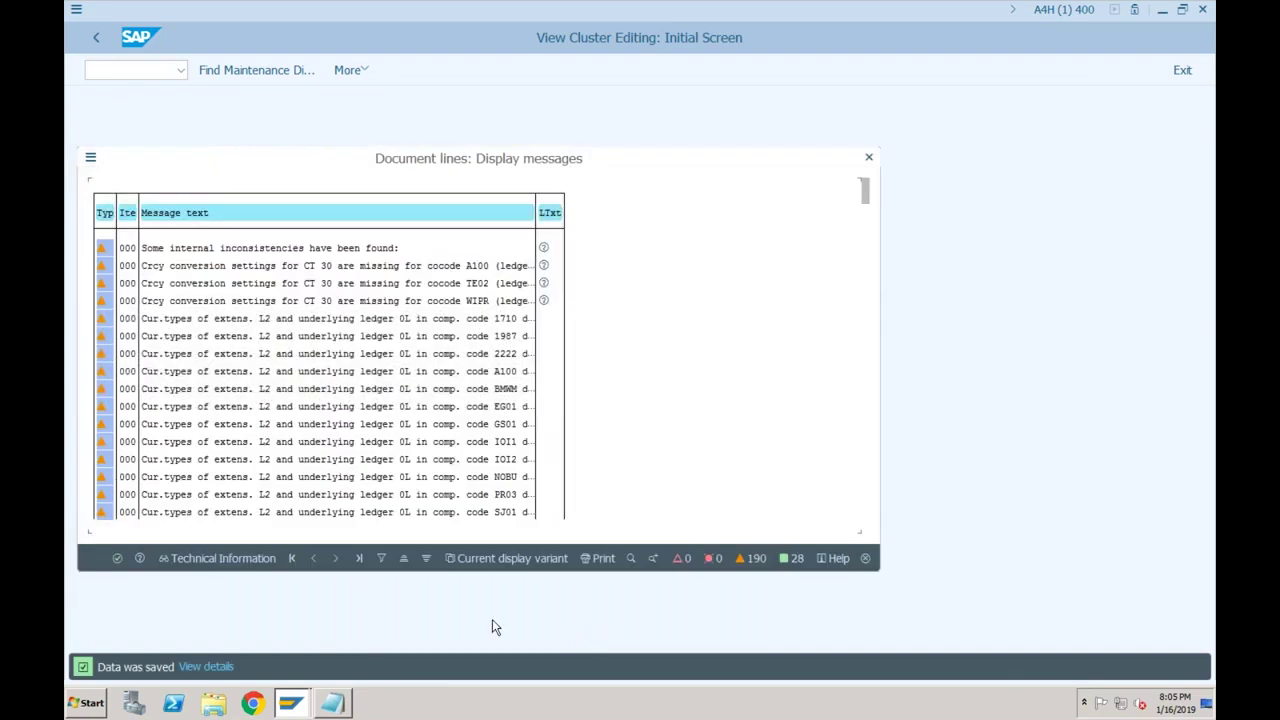
click(118, 558)
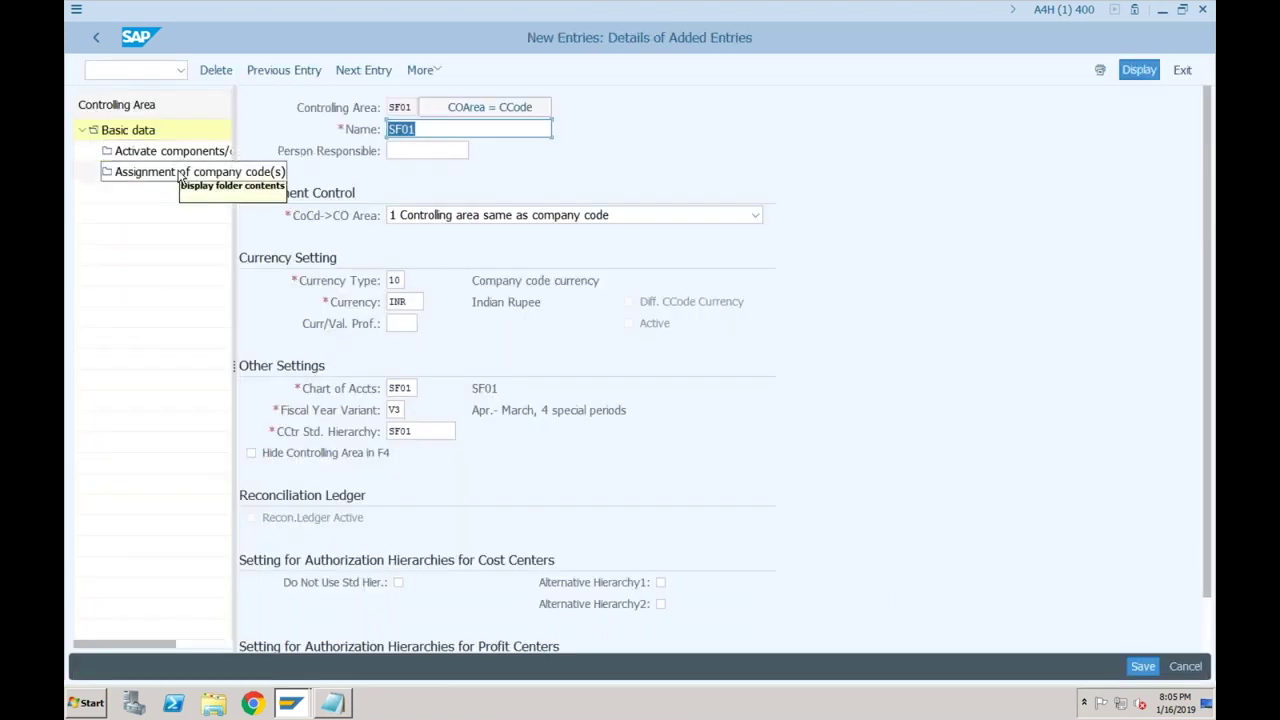
- Assign company code SF01 to controlling area SF01 and save the assignment
click(181, 175)
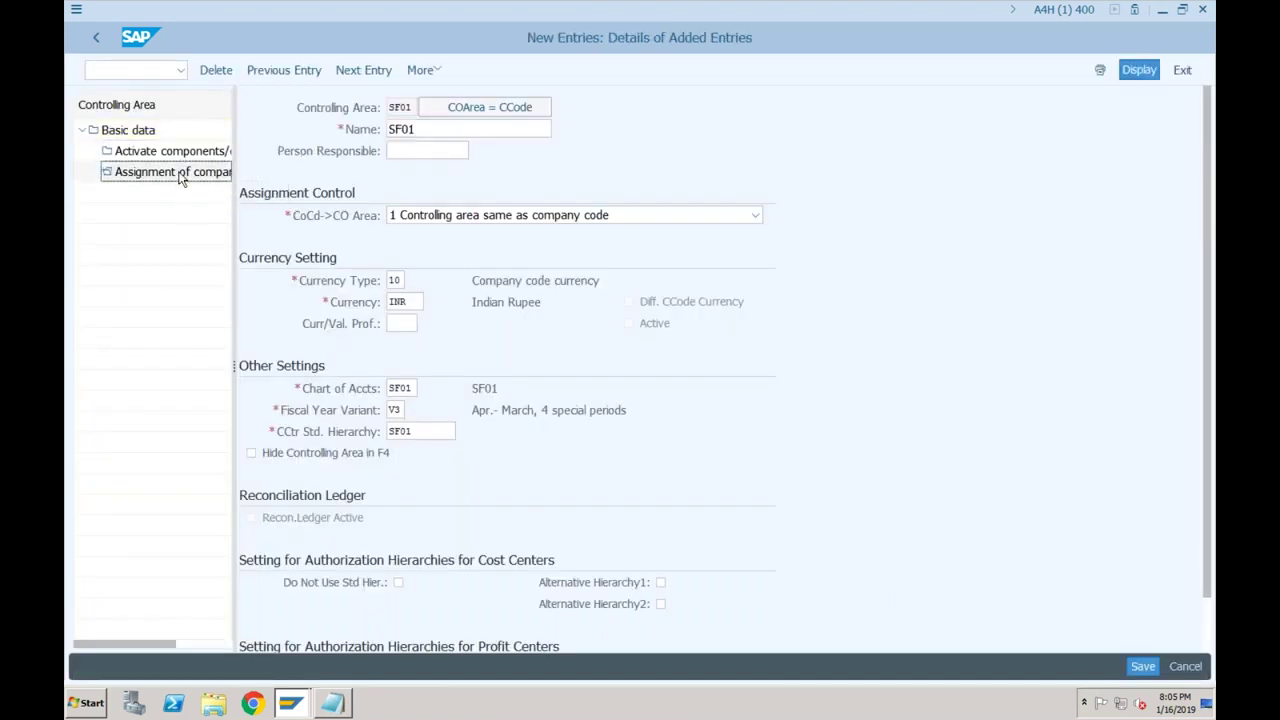
click(247, 74)
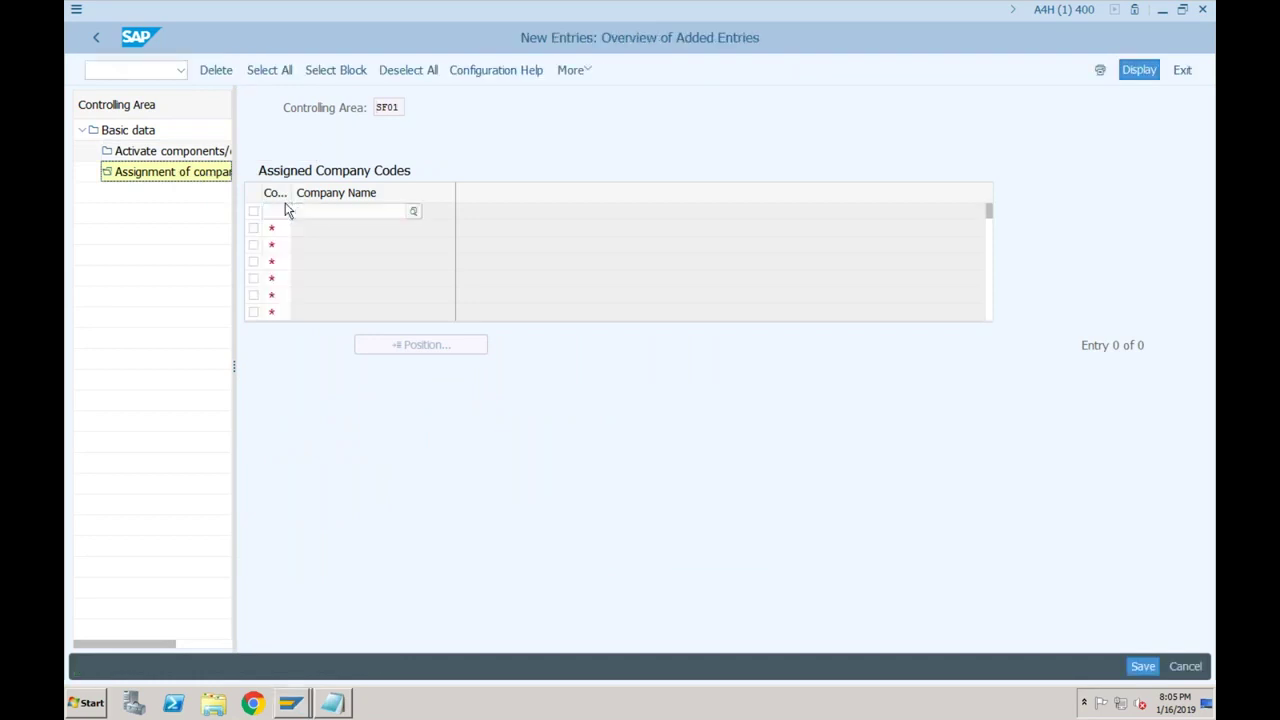
key(F4)
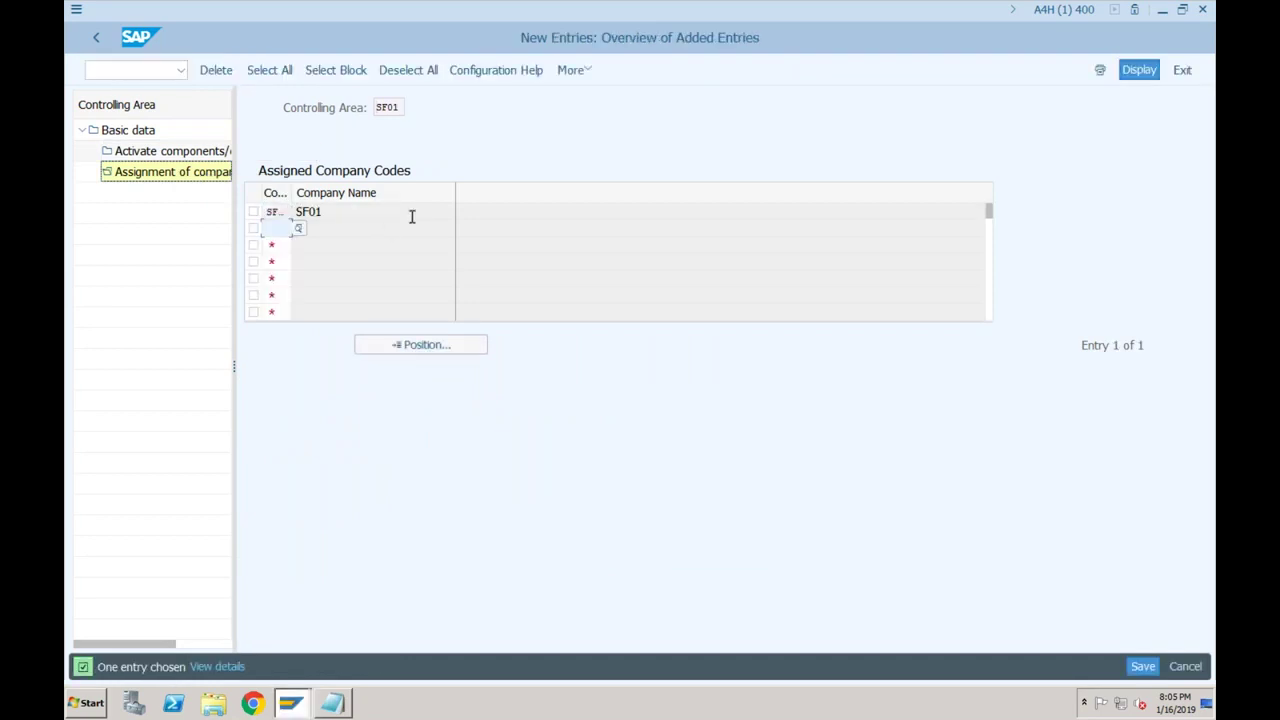
click(1141, 667)
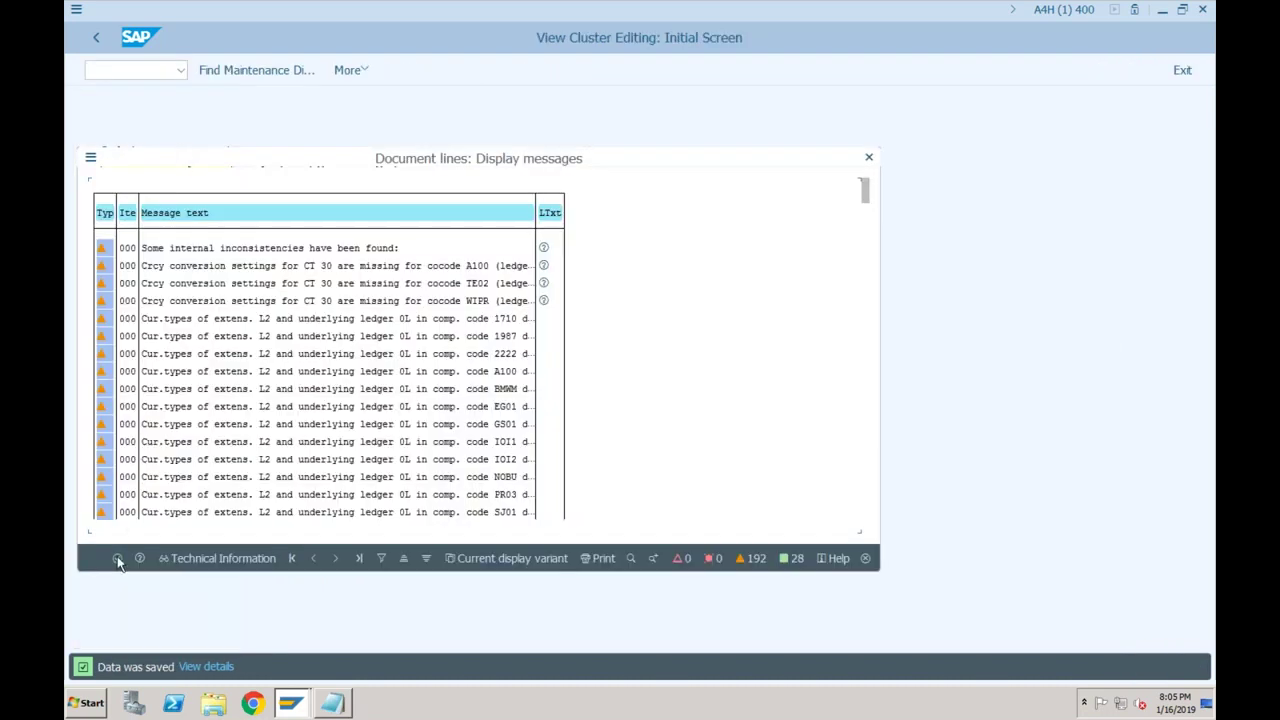
click(117, 558)
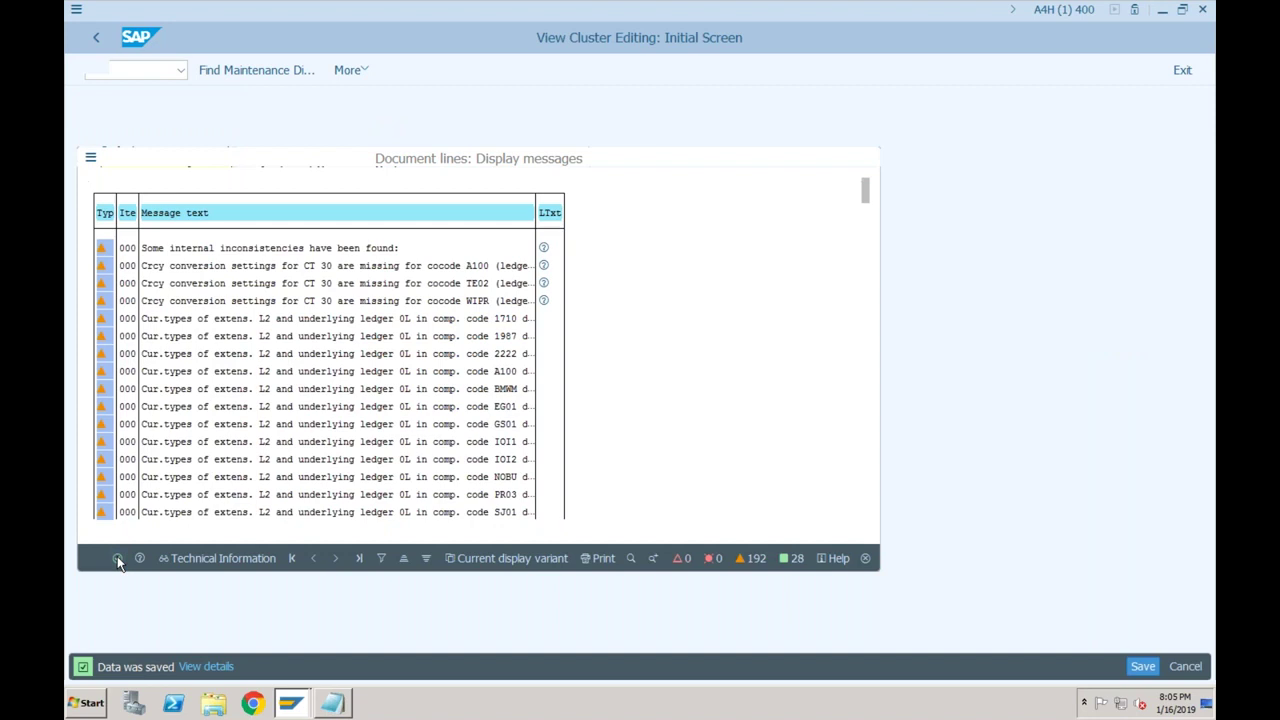
- Add a components and control indicators entry from fiscal year 2018 with Cost Centers set to Component active, and save it
click(165, 155)
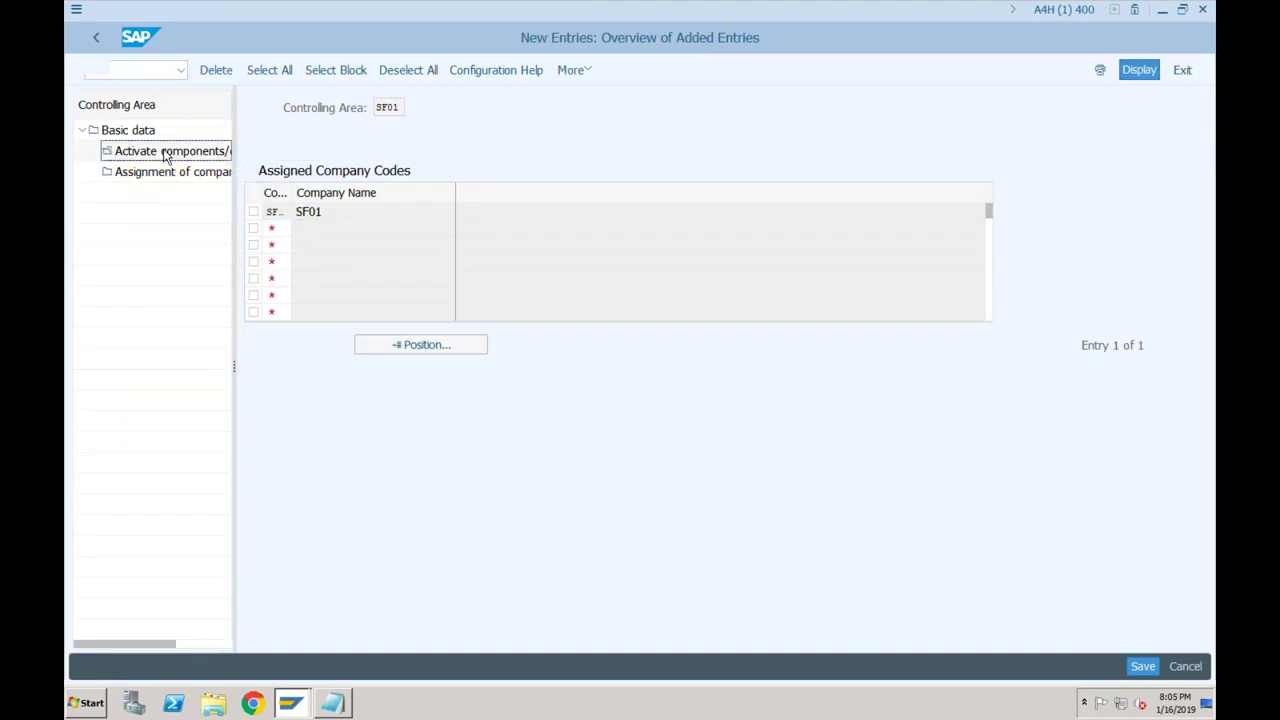
click(276, 71)
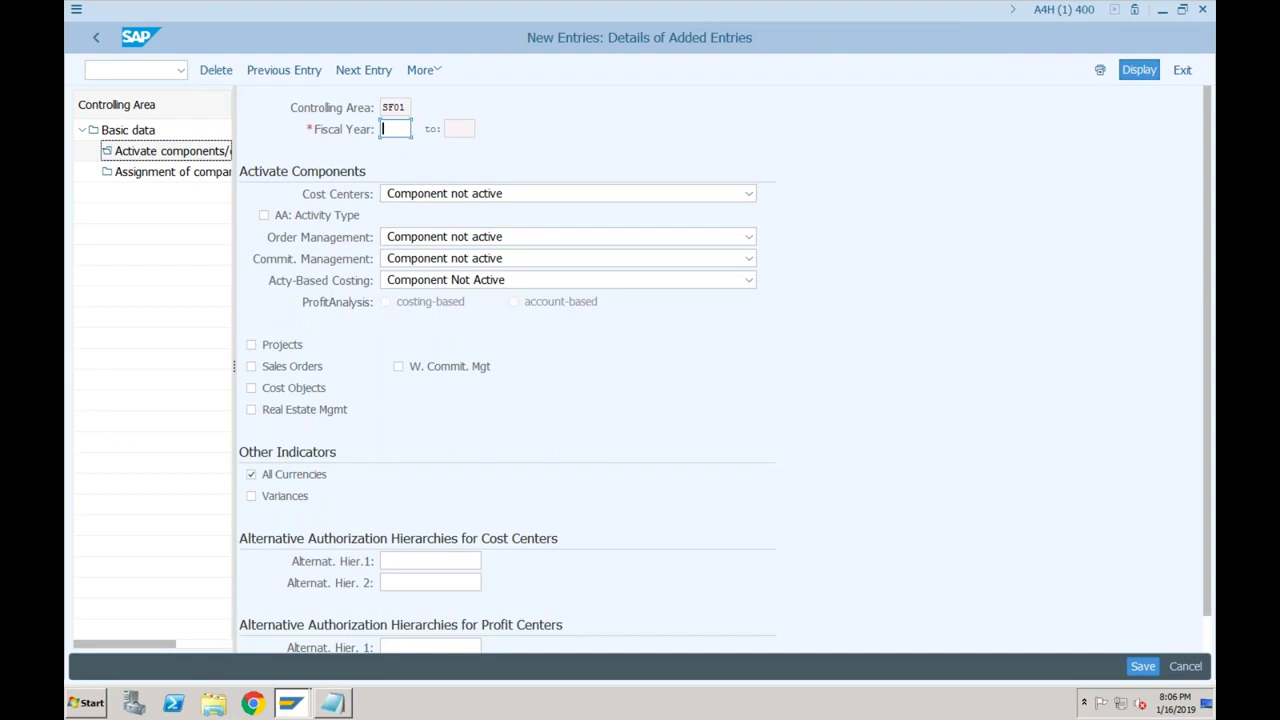
text(2018)
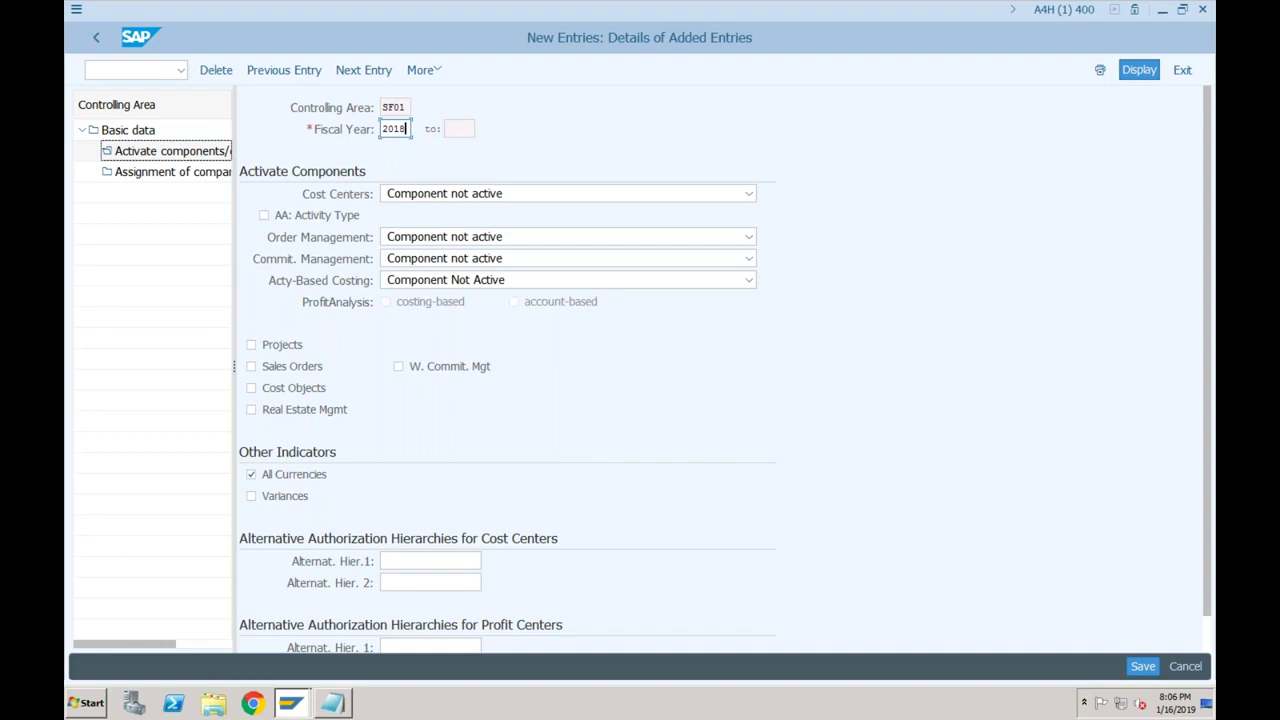
key(Return)
click(530, 196)
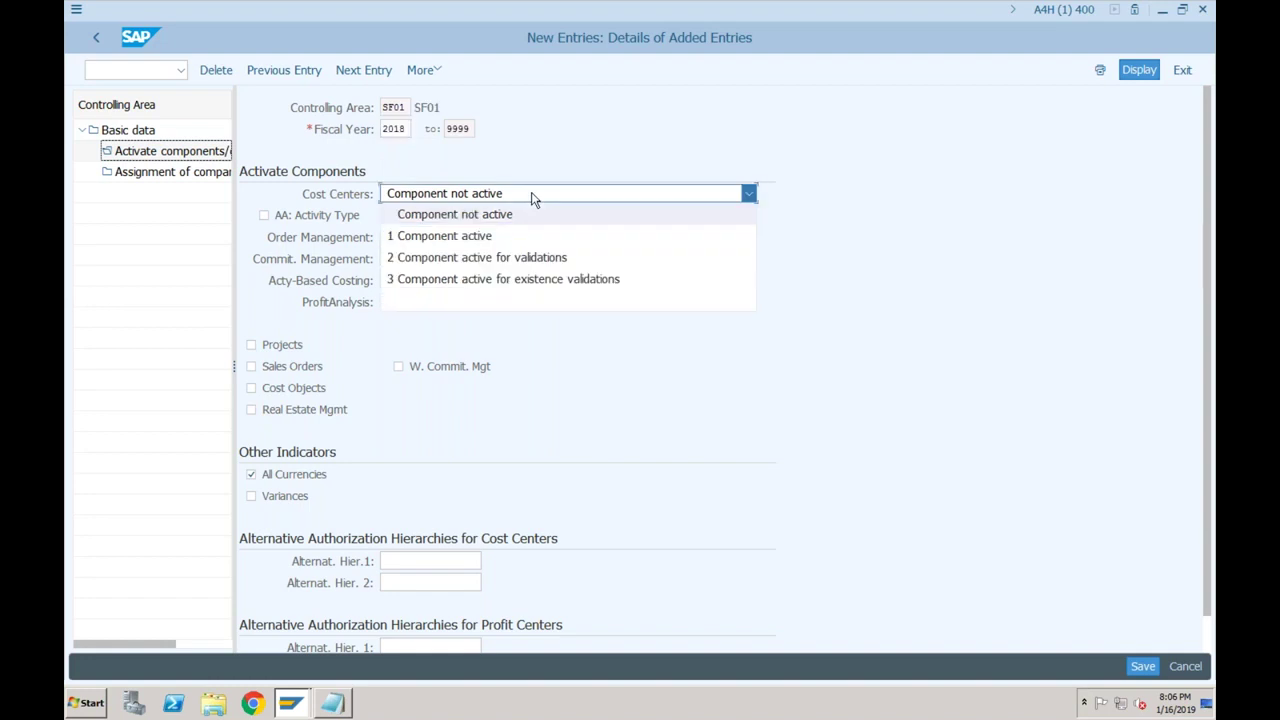
click(488, 235)
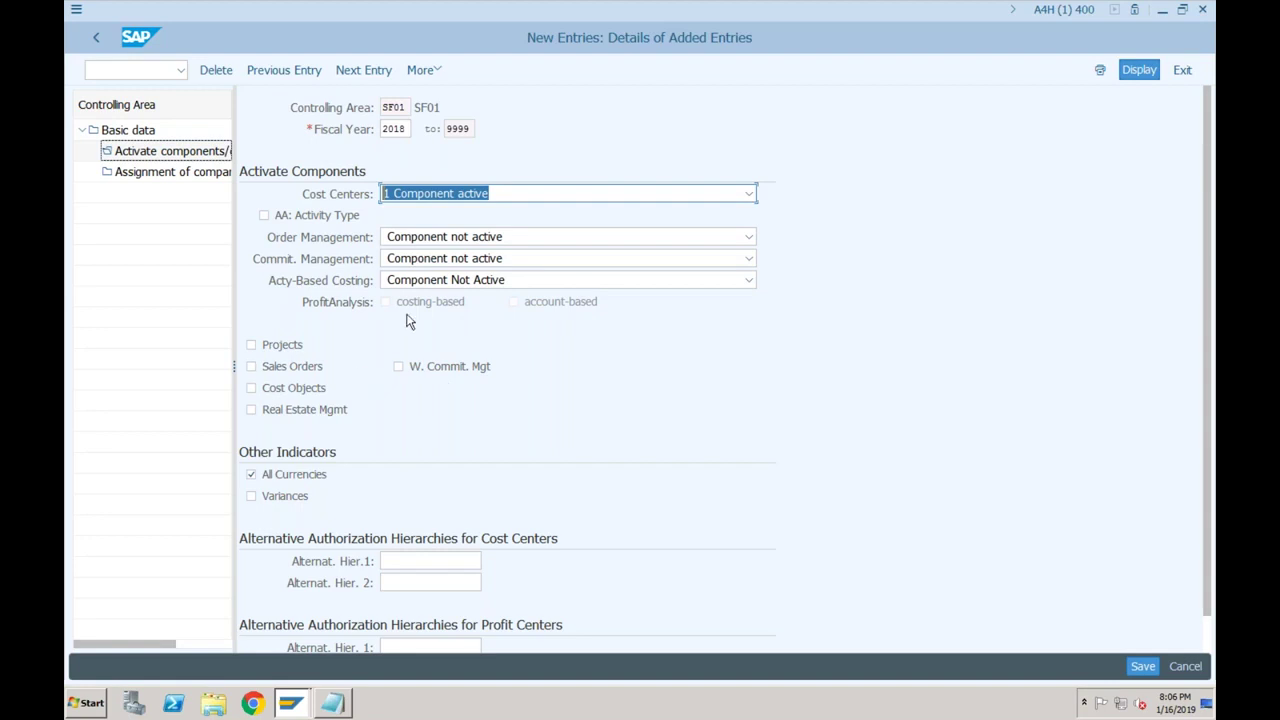
click(1147, 666)
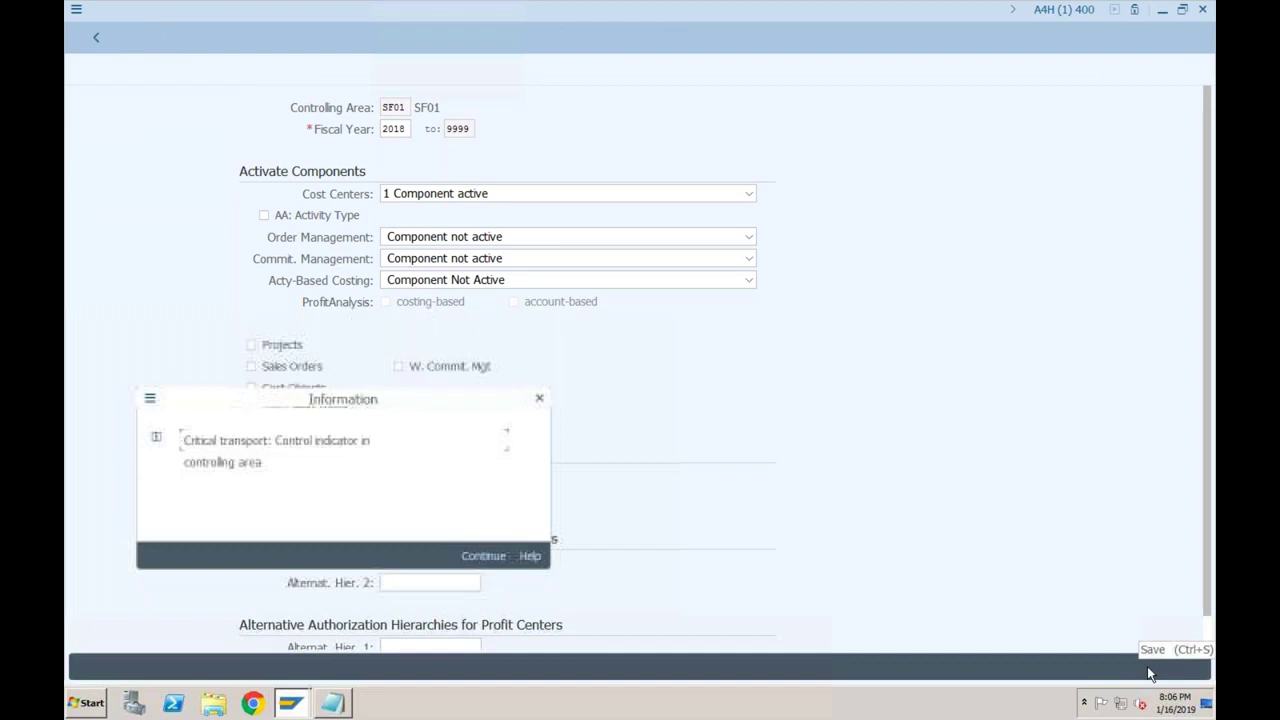
click(478, 556)
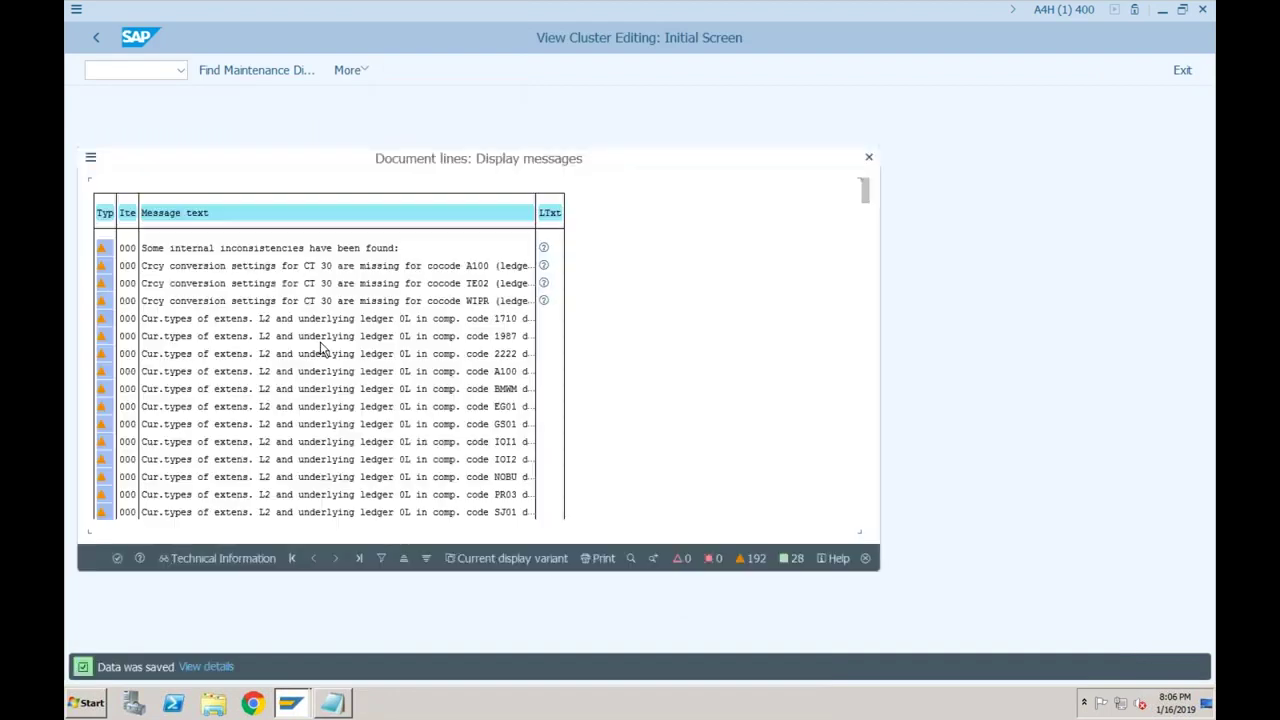
click(117, 558)
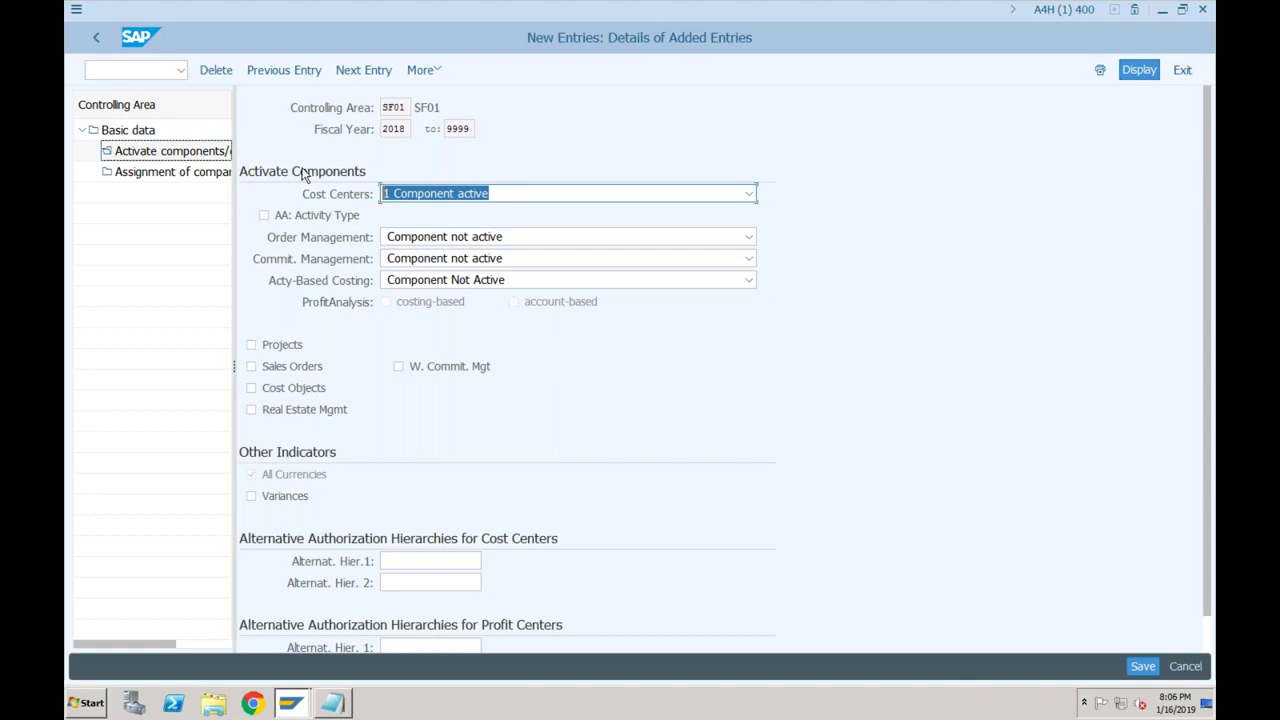
- Leave the controlling area maintenance and return to the IMG structure
click(96, 40)
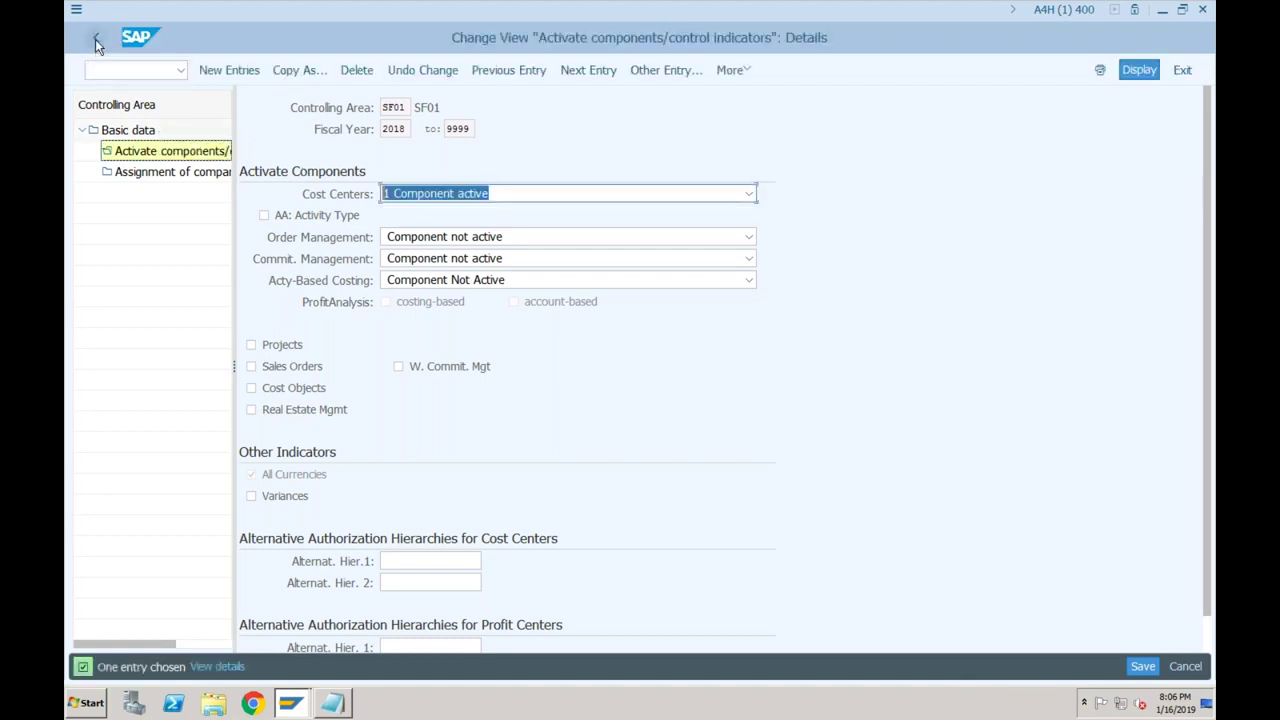
click(95, 39)
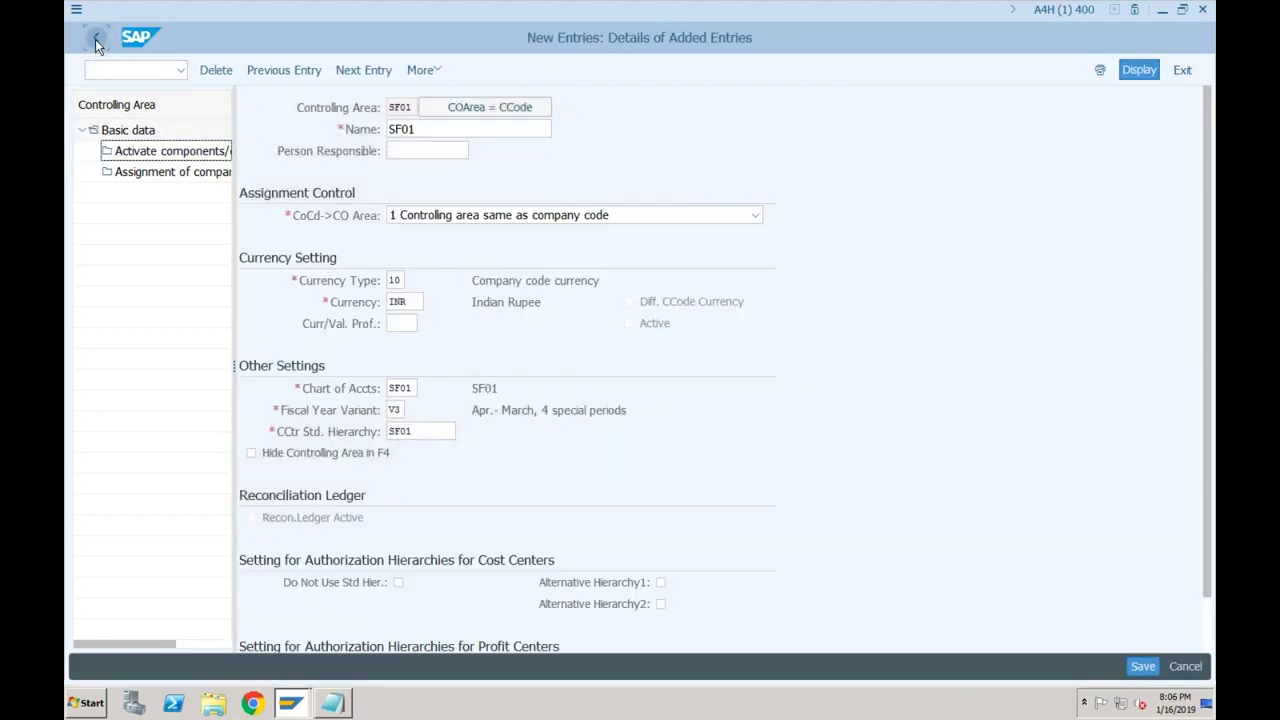
click(95, 39)
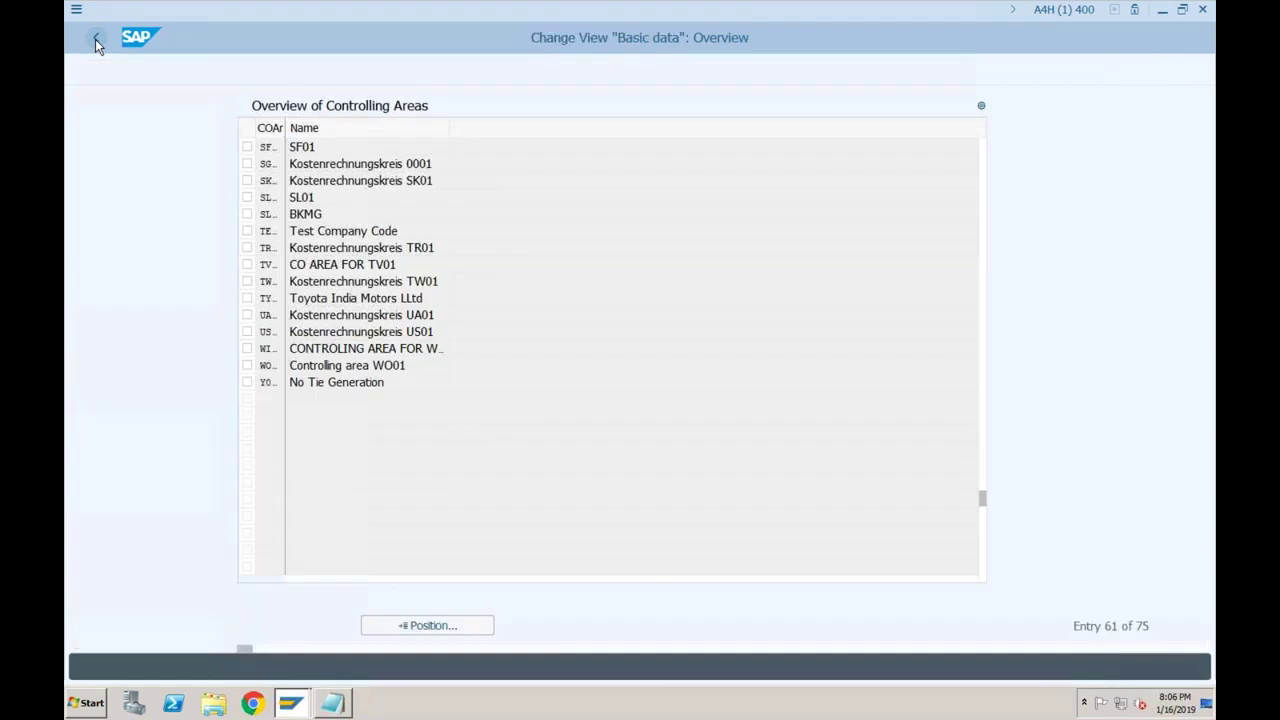
click(635, 108)
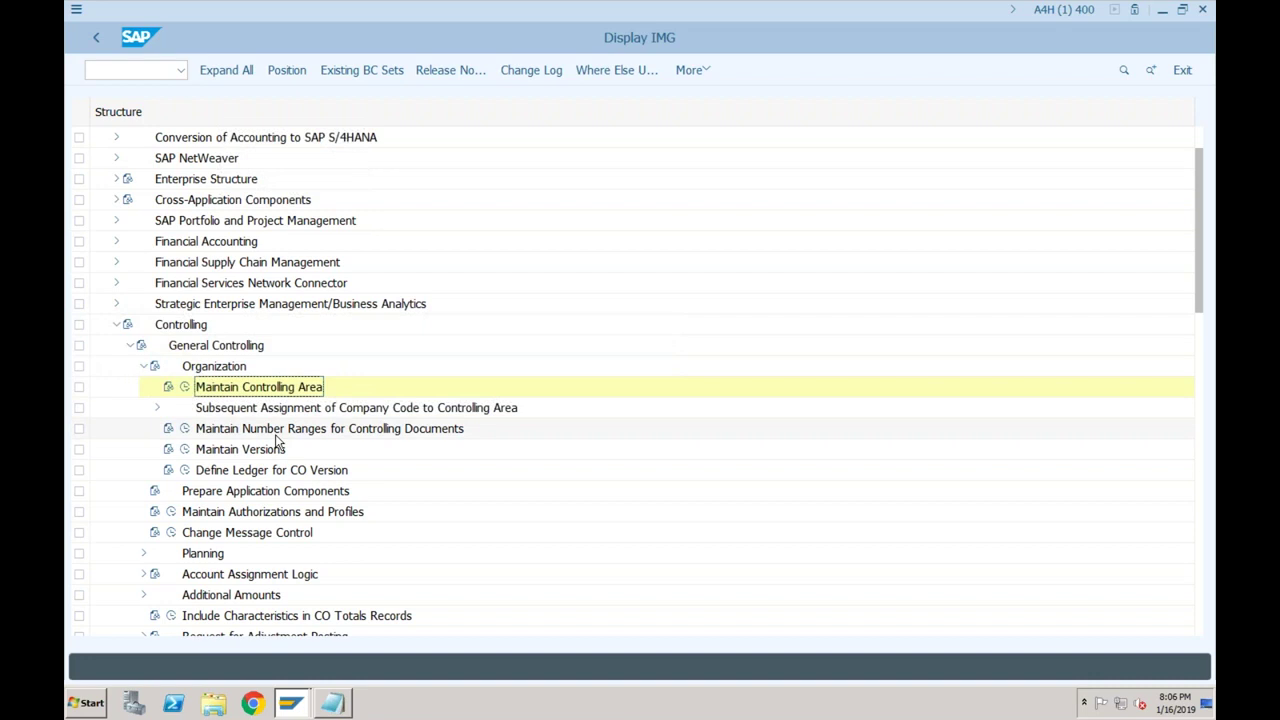
- Open the Copy, Delete, Check Controlling Area activity to view its functions, and leave it again
click(184, 387)
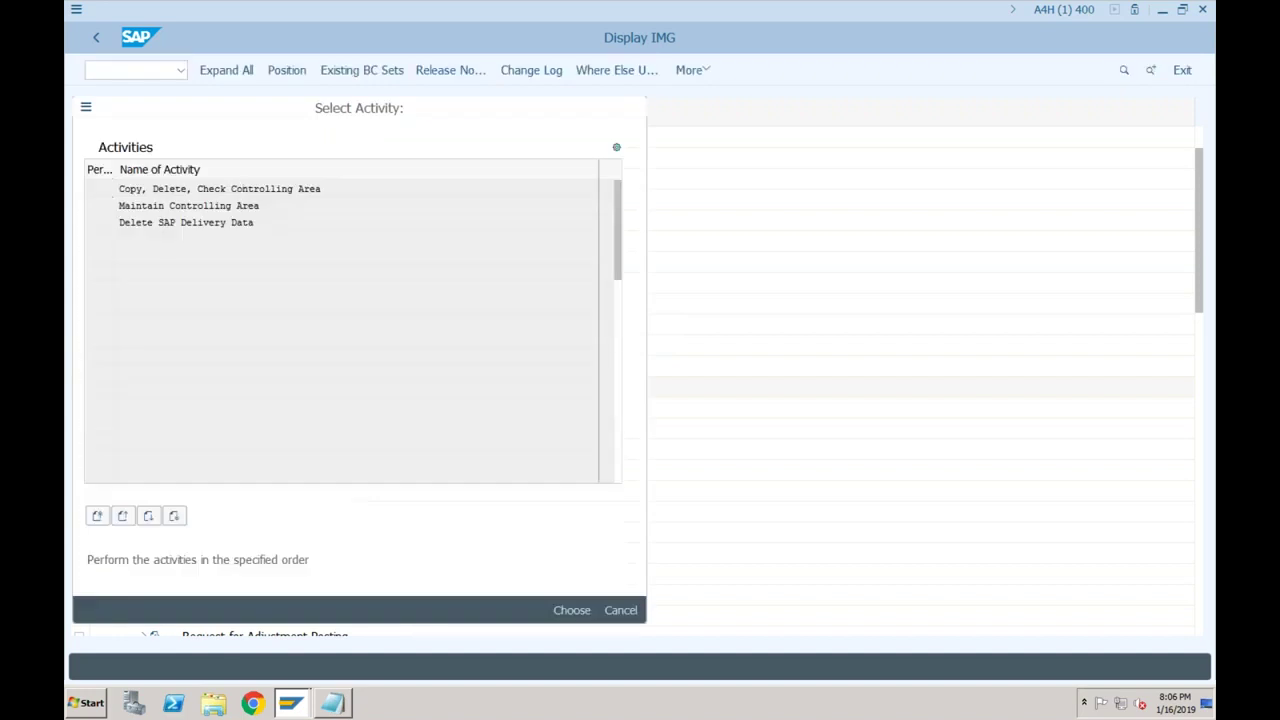
double_click(242, 188)
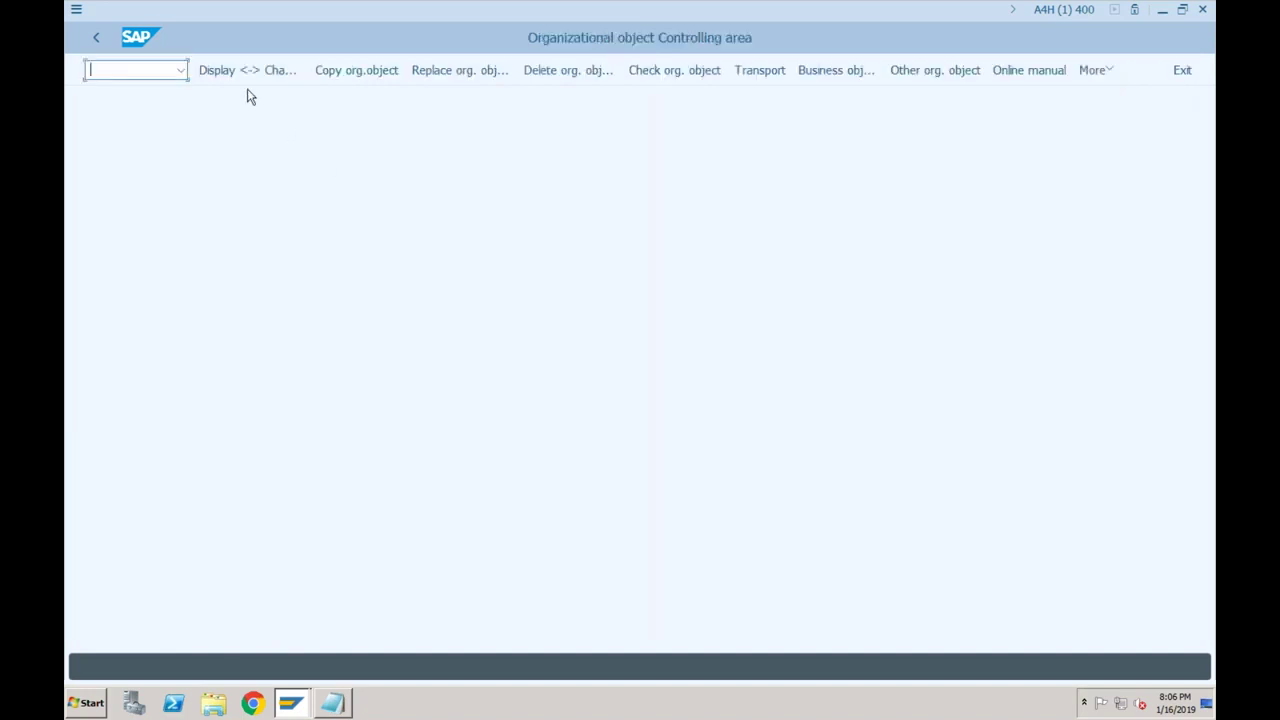
click(95, 41)
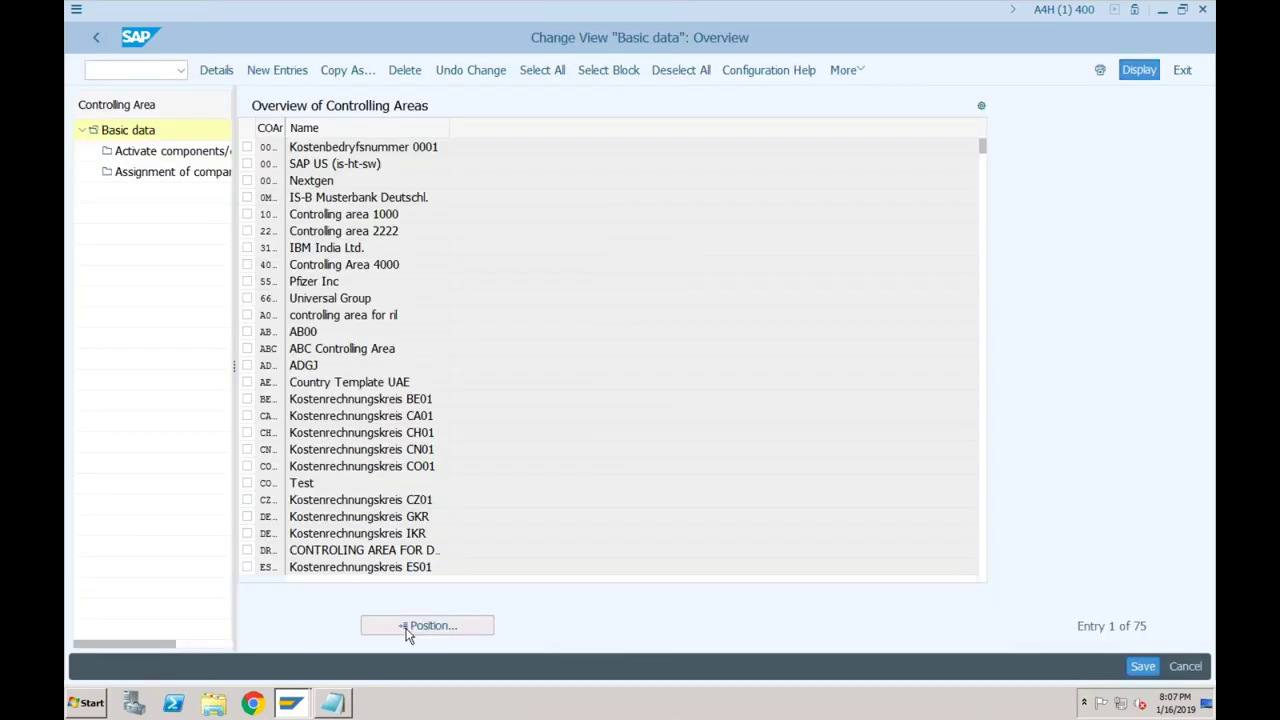
- Find controlling area SF01 in the controlling areas overview and open its basic data details
click(410, 625)
text(sf01)
key(Return)
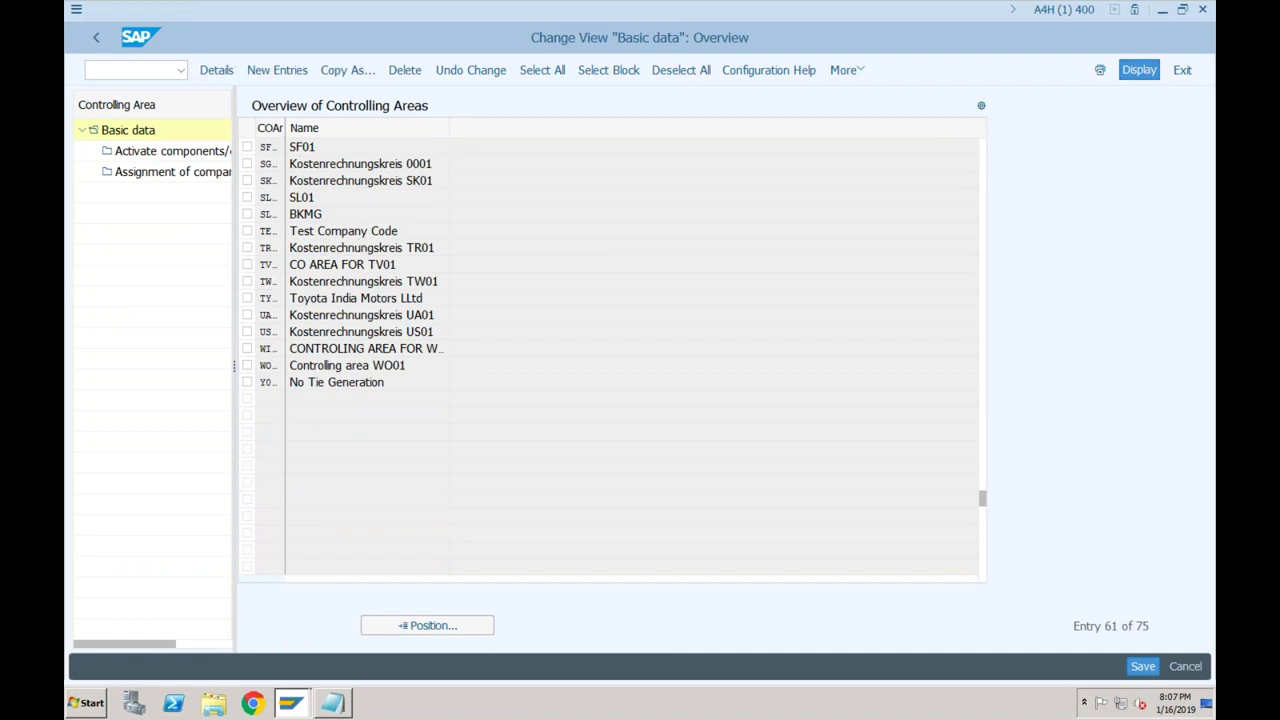
key(F2)
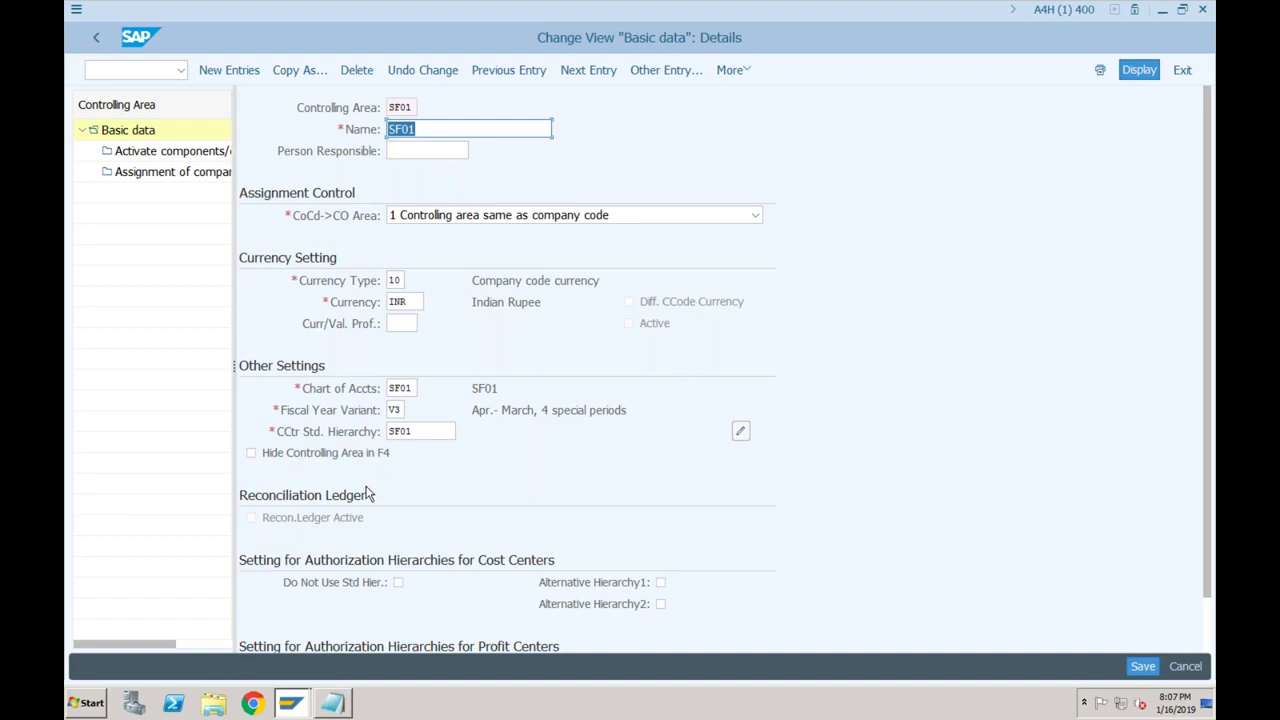
- Display the field help for Hide Controlling Area in F4, close it, and view the remaining basic data settings
click(251, 453)
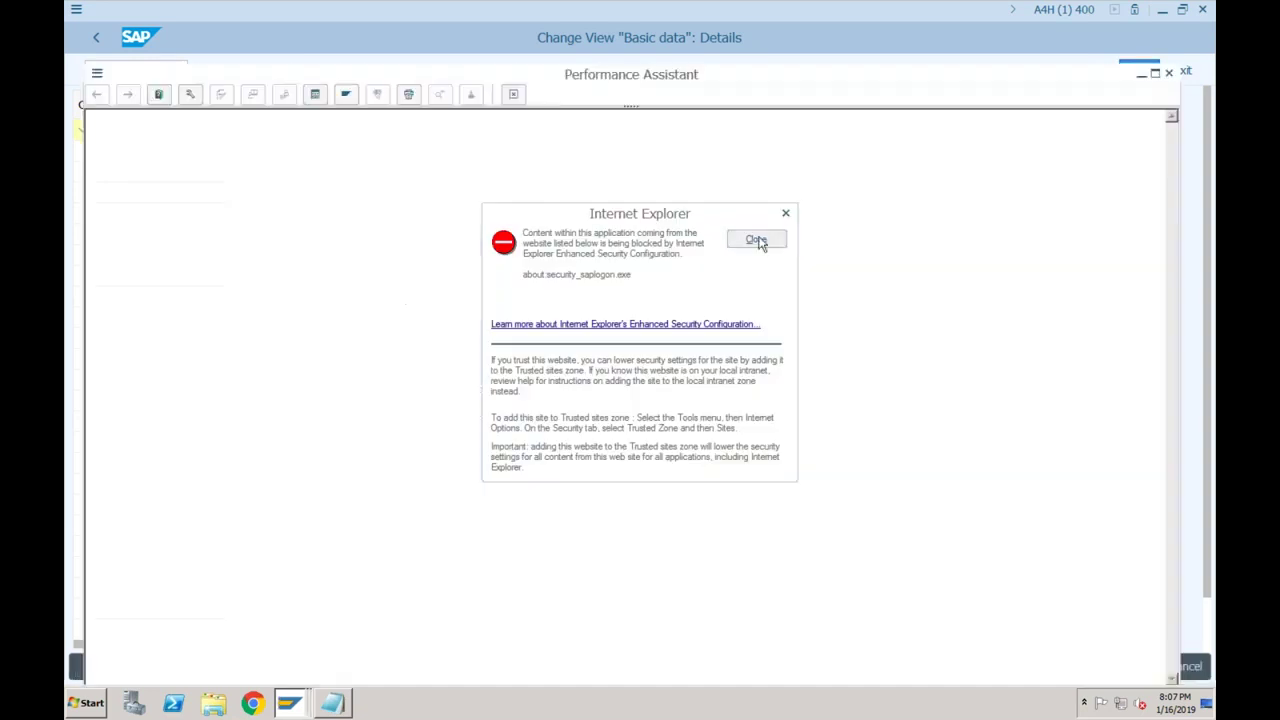
click(757, 240)
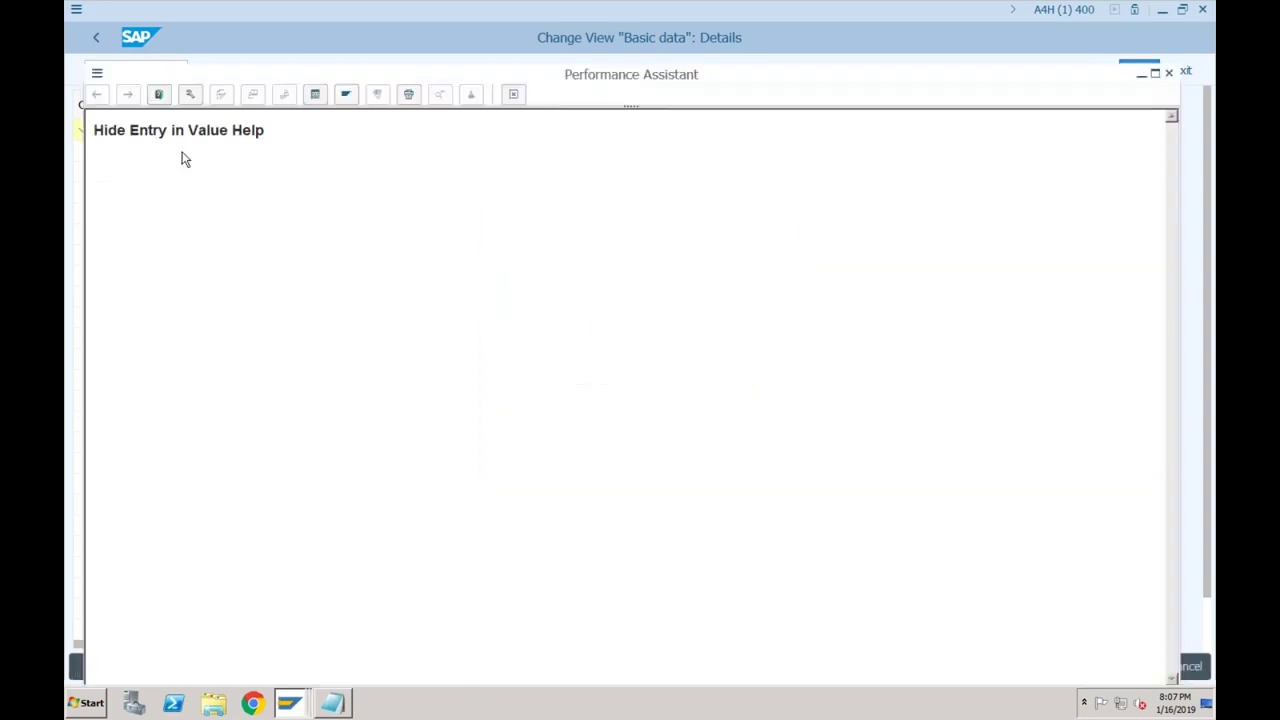
click(513, 94)
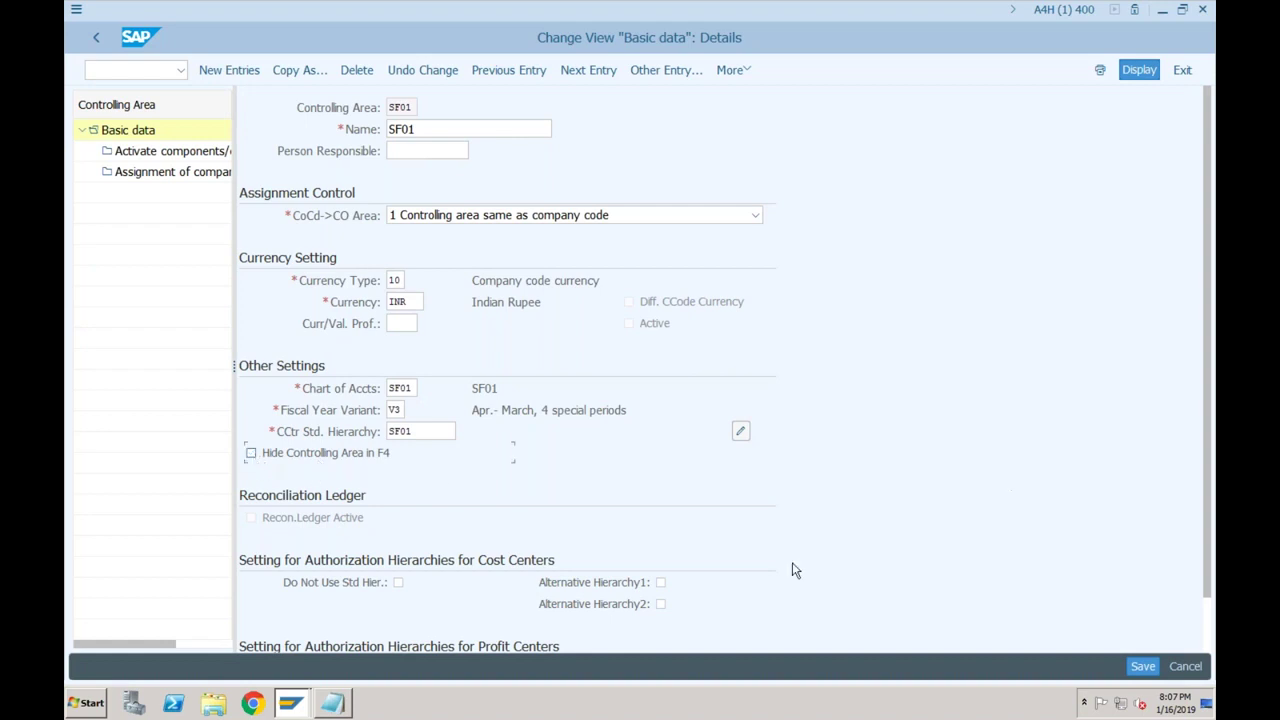
click(1208, 620)
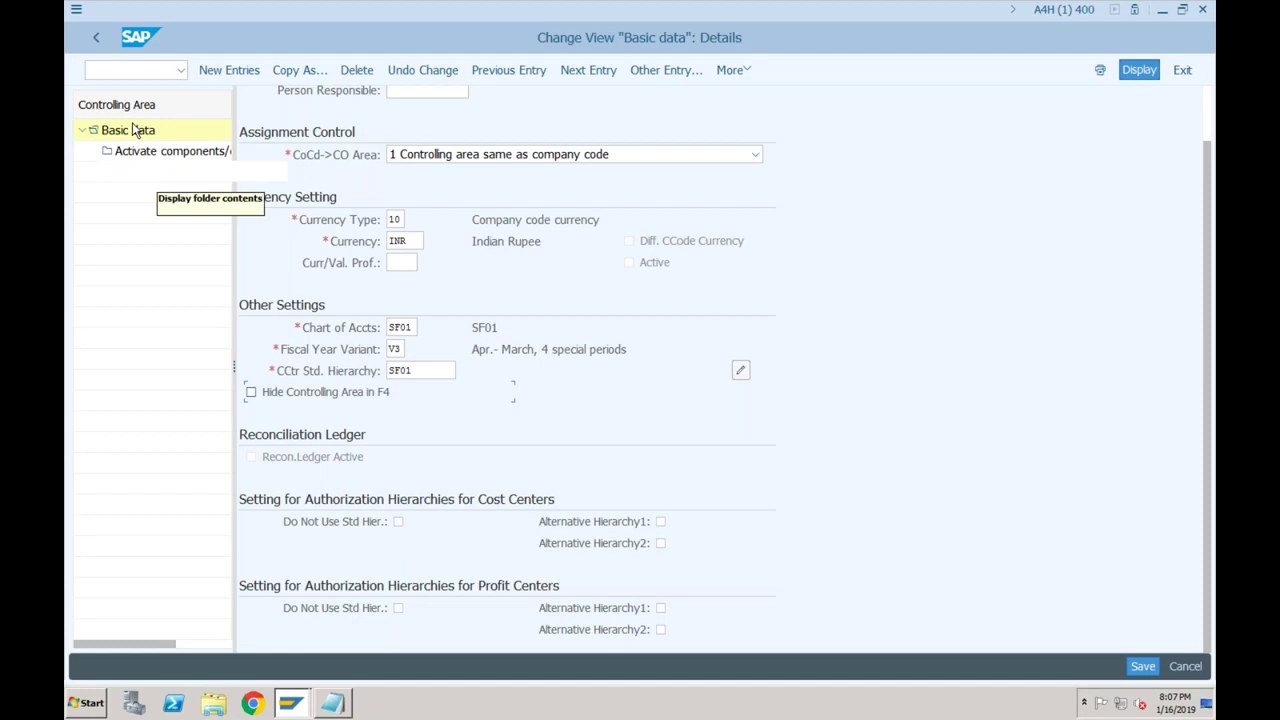
- Leave the details of controlling area SF01 and close the activity selection to return to the IMG structure
click(95, 42)
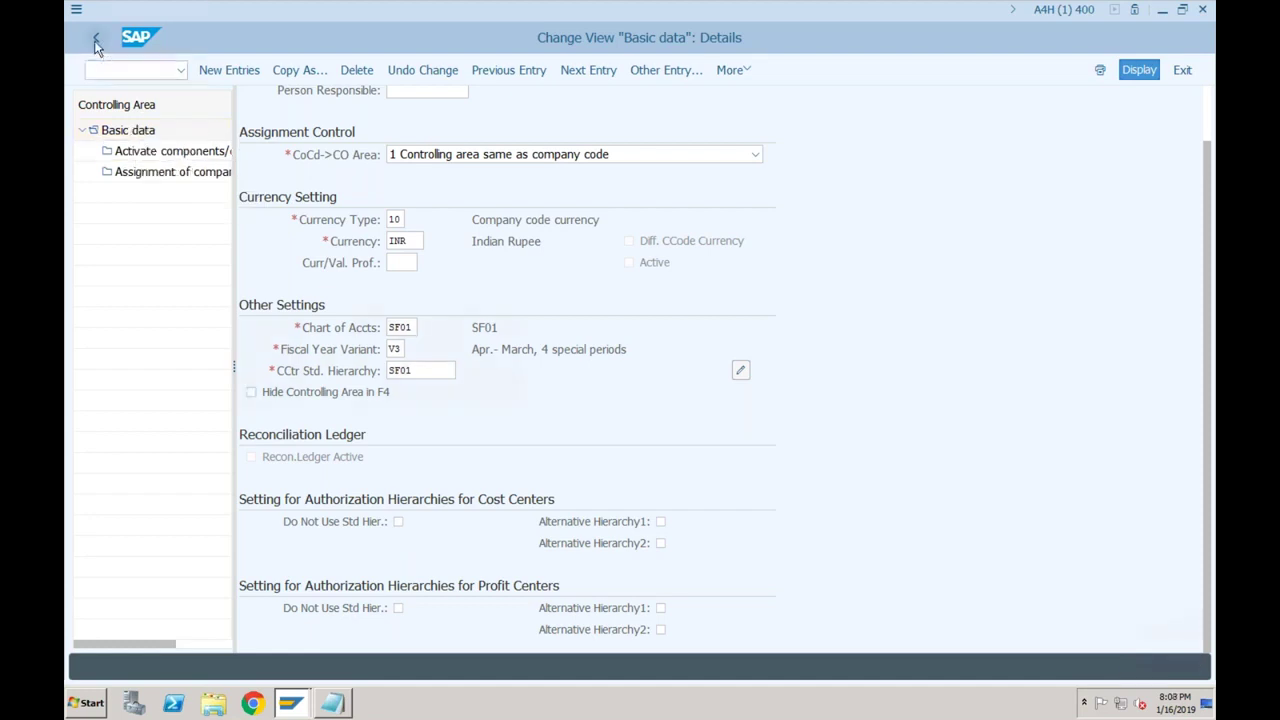
click(96, 40)
click(393, 326)
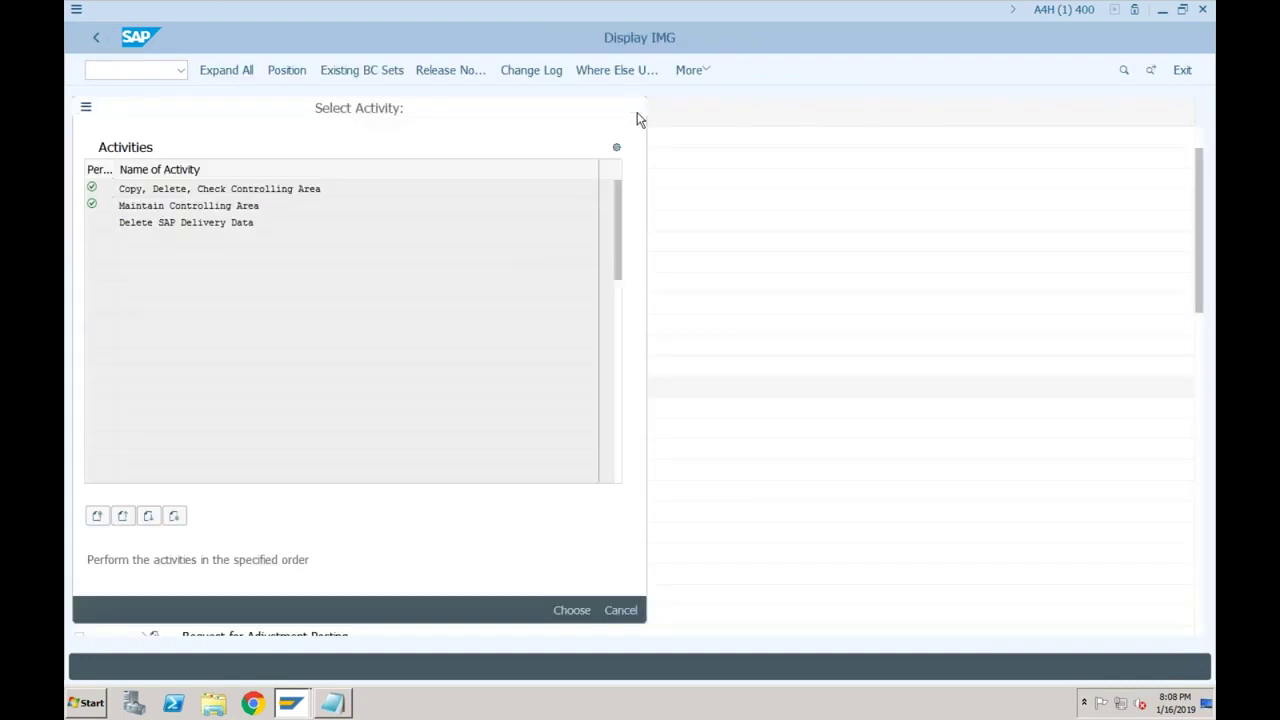
click(635, 108)
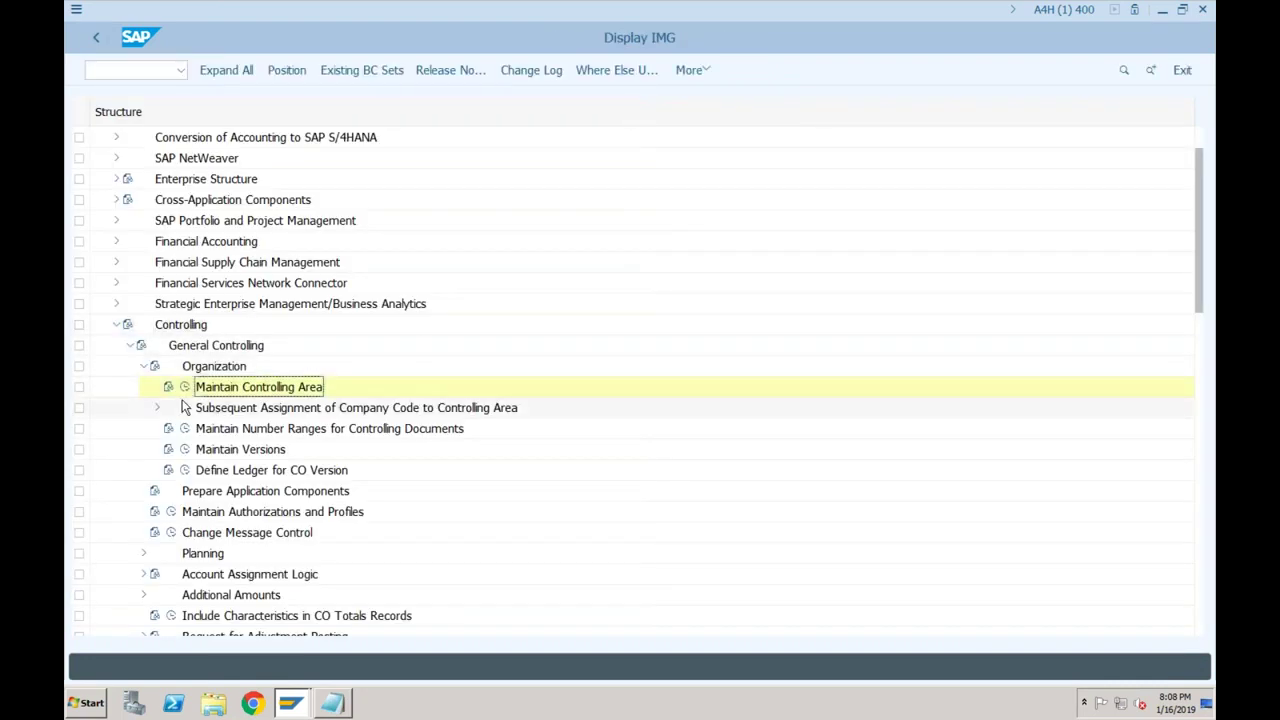
- Open the Maintain Number Ranges for Controlling Documents activity under the controlling organization settings
click(248, 390)
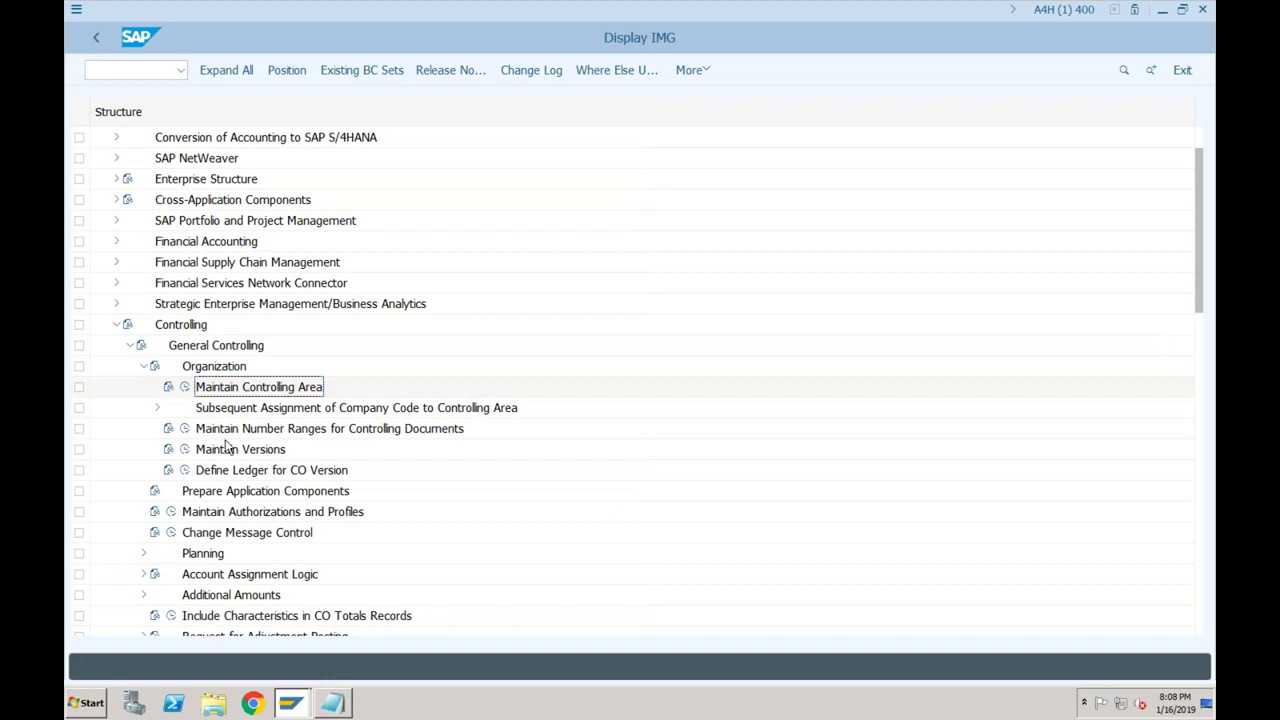
click(218, 432)
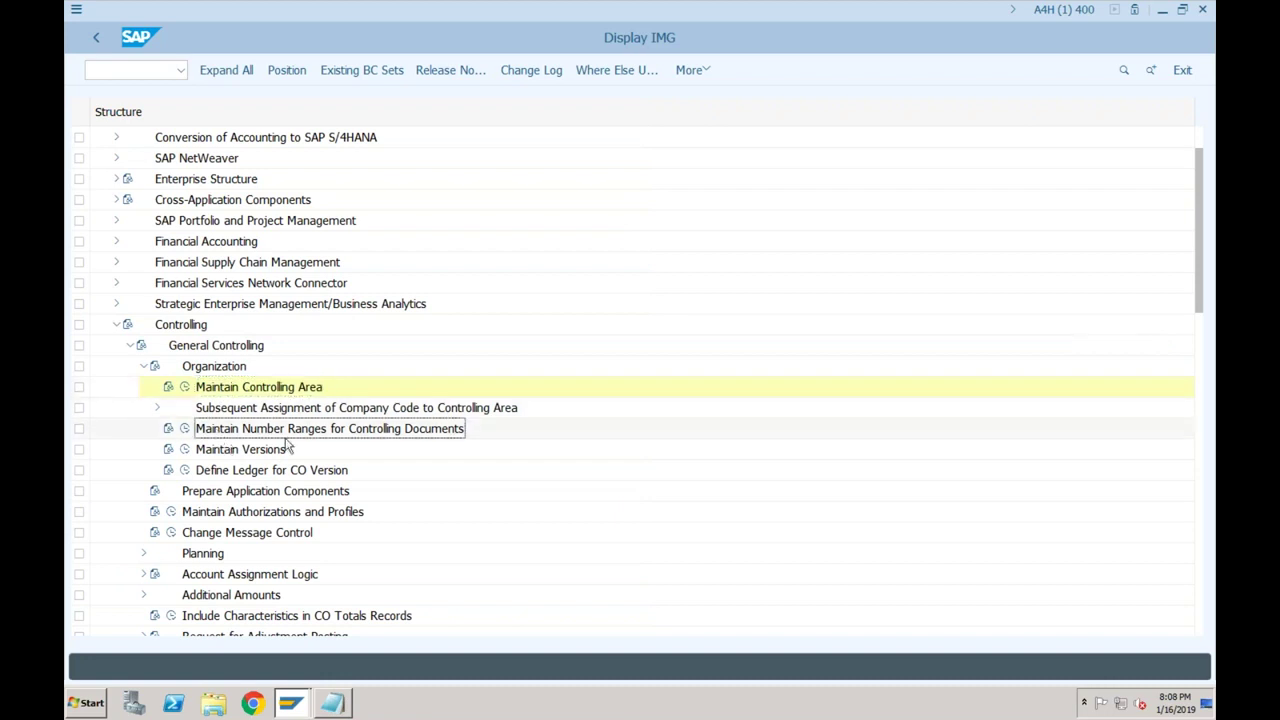
click(255, 455)
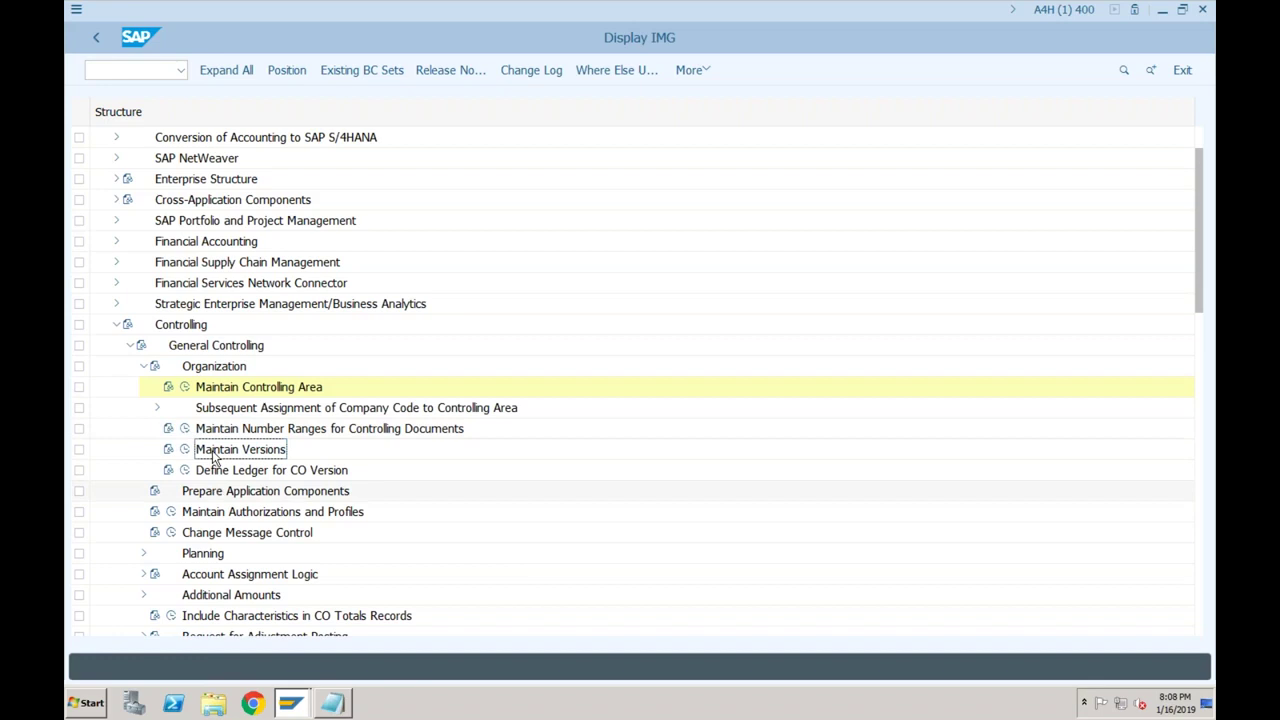
click(185, 428)
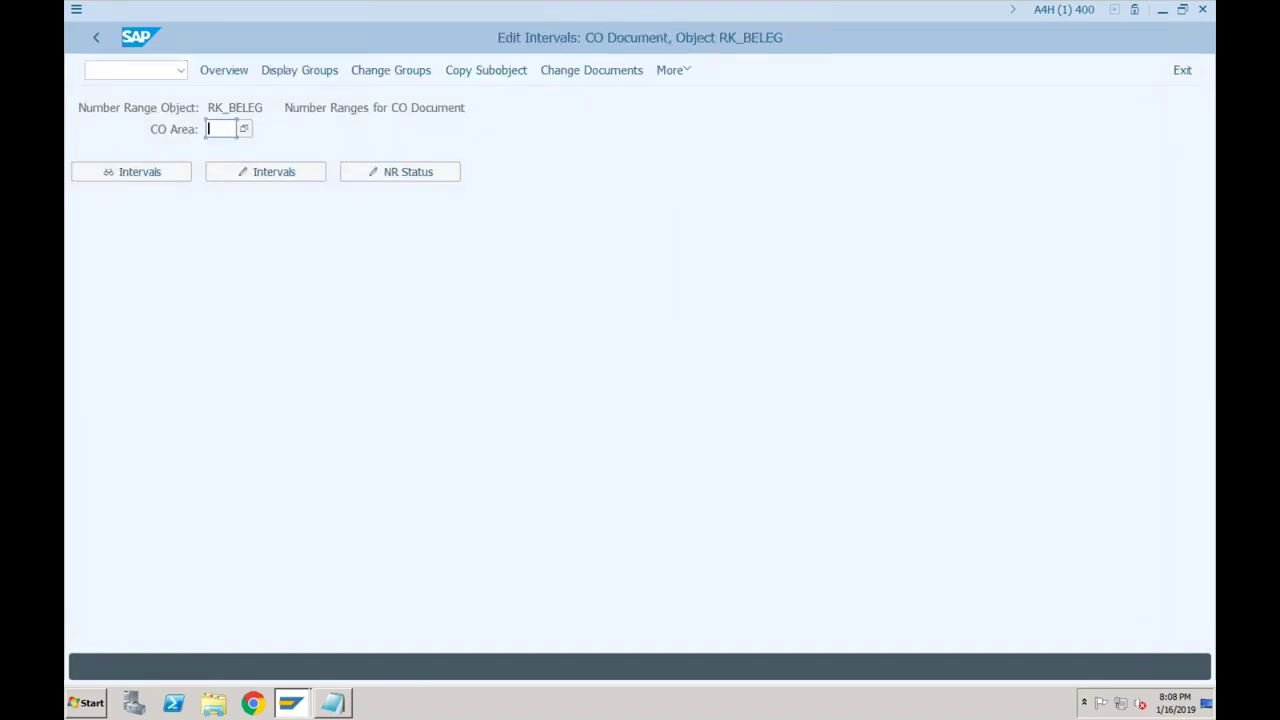
text(a00)
key(BackSpace)
key(BackSpace)
key(BackSpace)
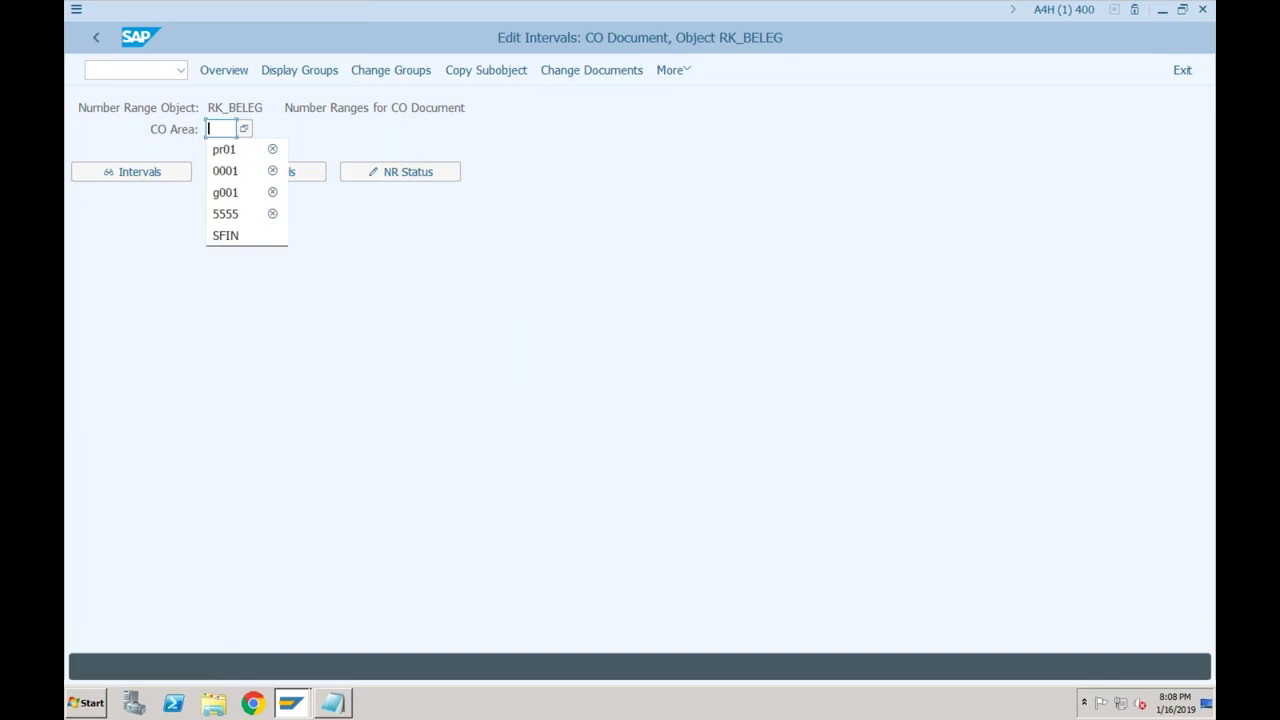
click(207, 130)
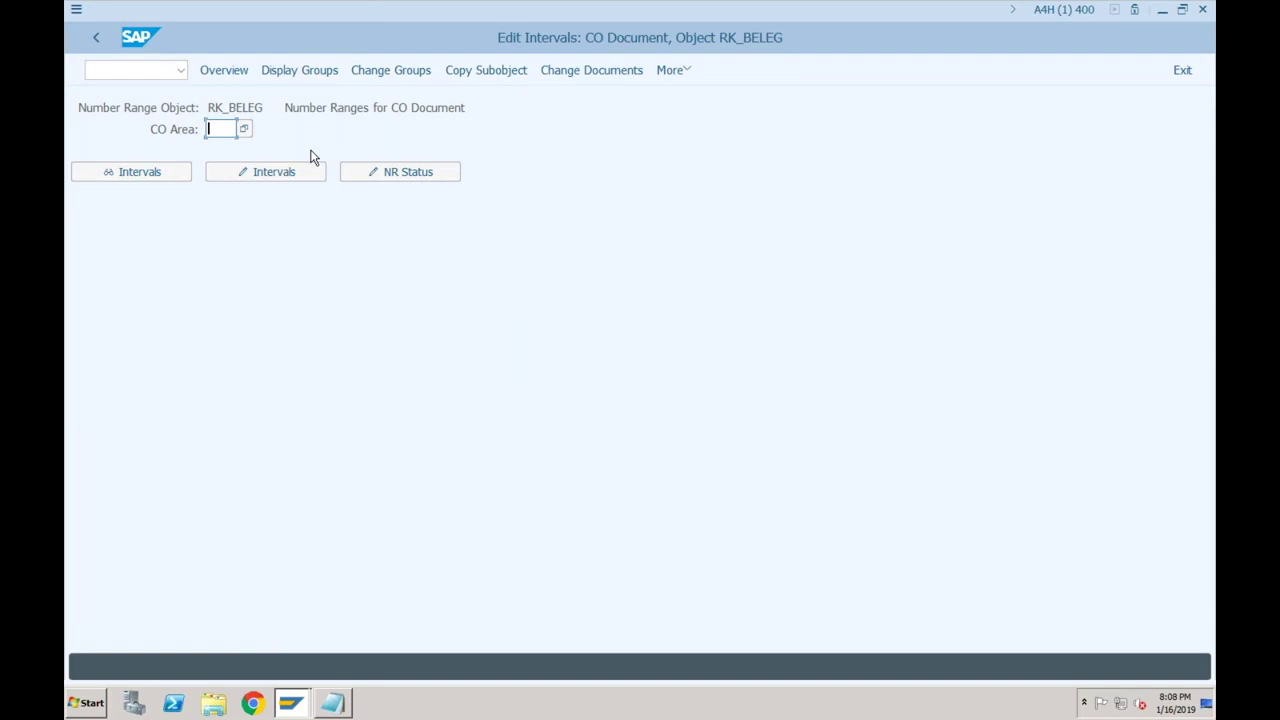
- Copy the CO document number range intervals from CO area 0001 to SF01 and acknowledge the transport notice
click(511, 71)
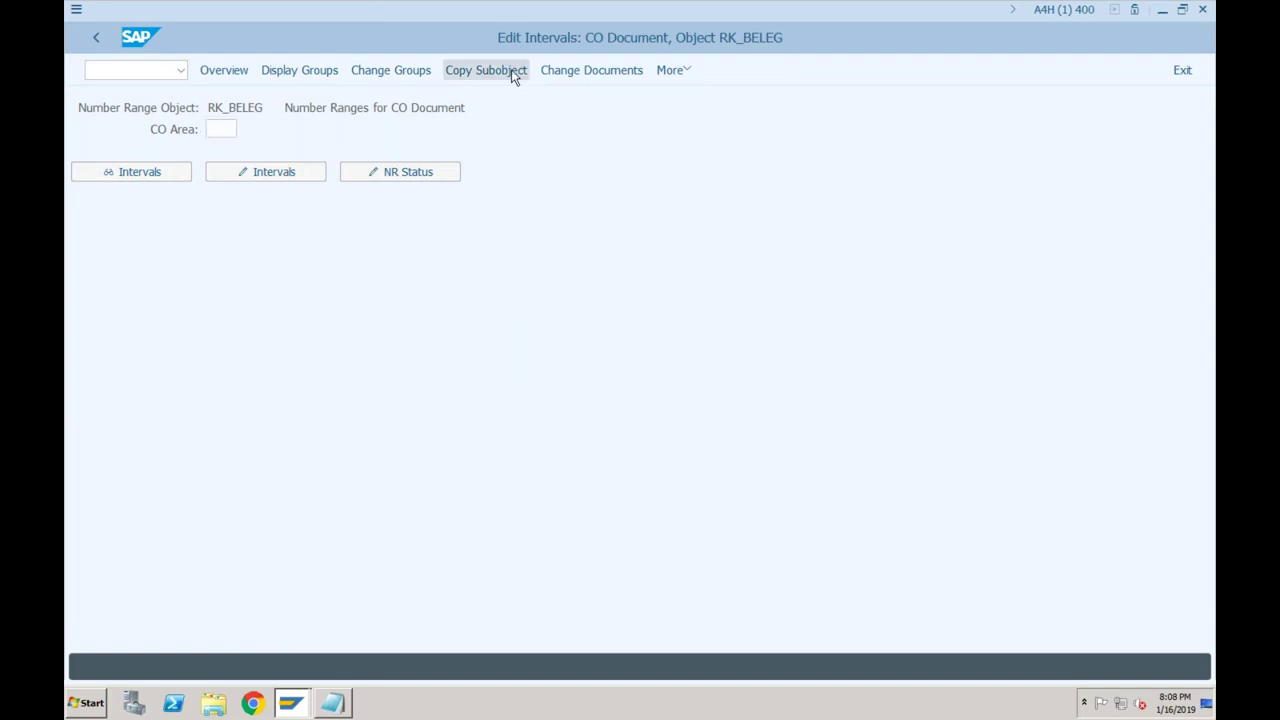
text(0001)
key(Tab)
text(sf01)
key(Return)
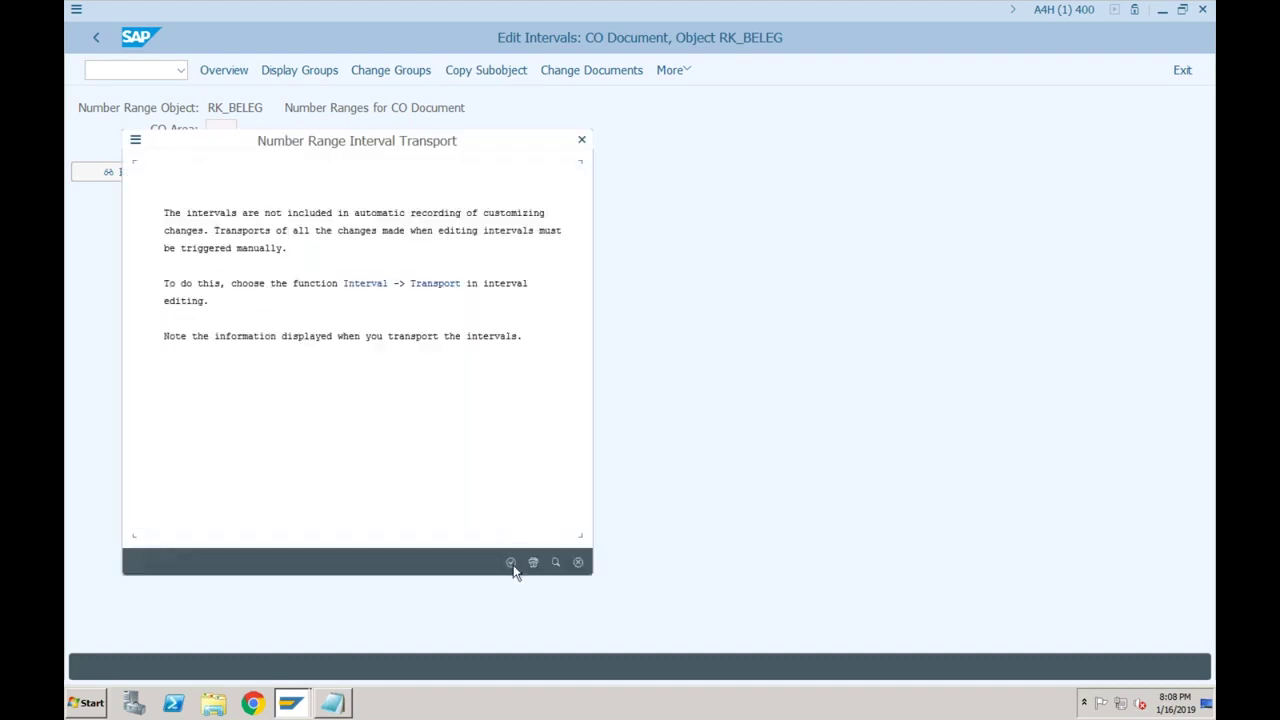
click(512, 562)
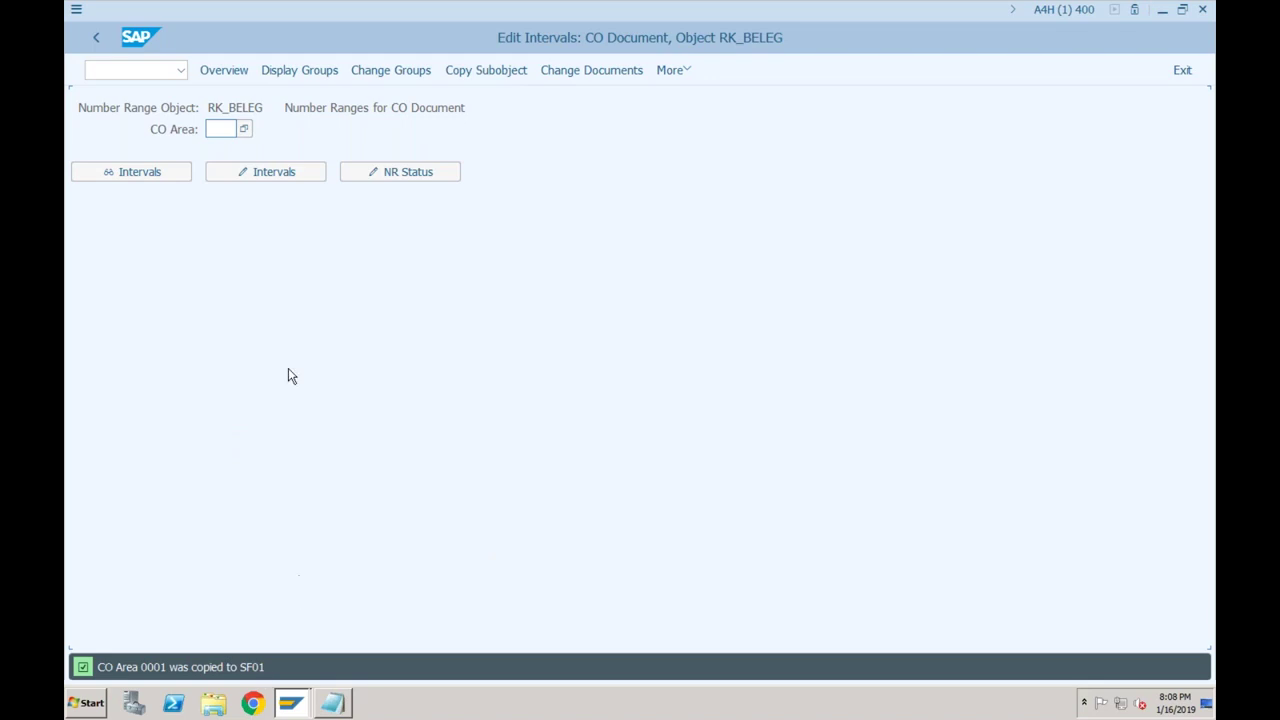
- Open the number range intervals of CO area SF01 to review them, and return to the IMG structure
text(sf01)
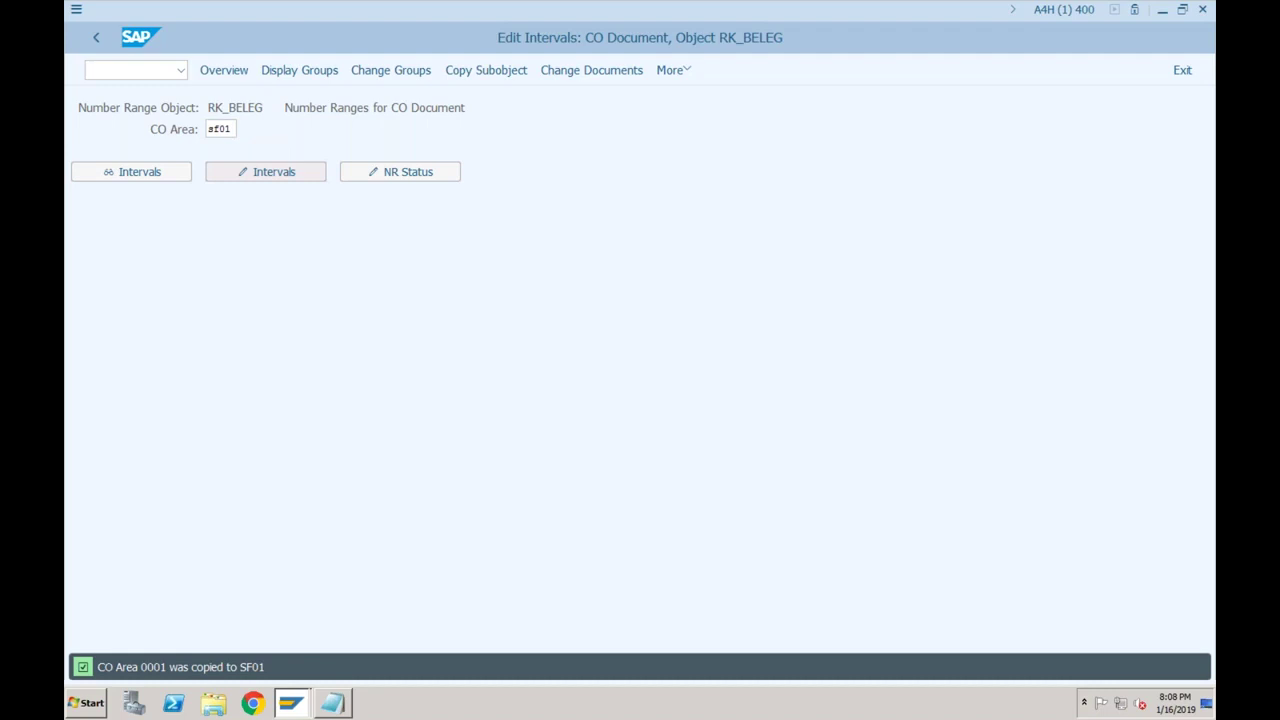
click(265, 172)
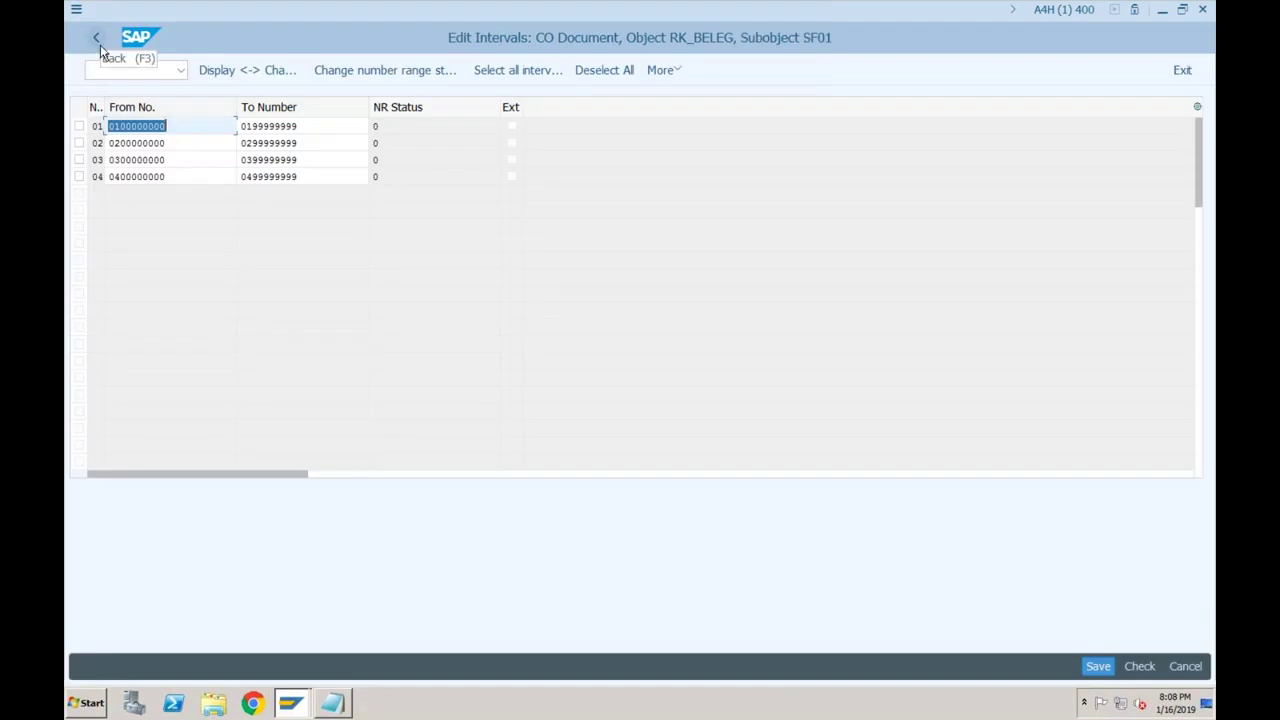
click(100, 44)
click(100, 44)
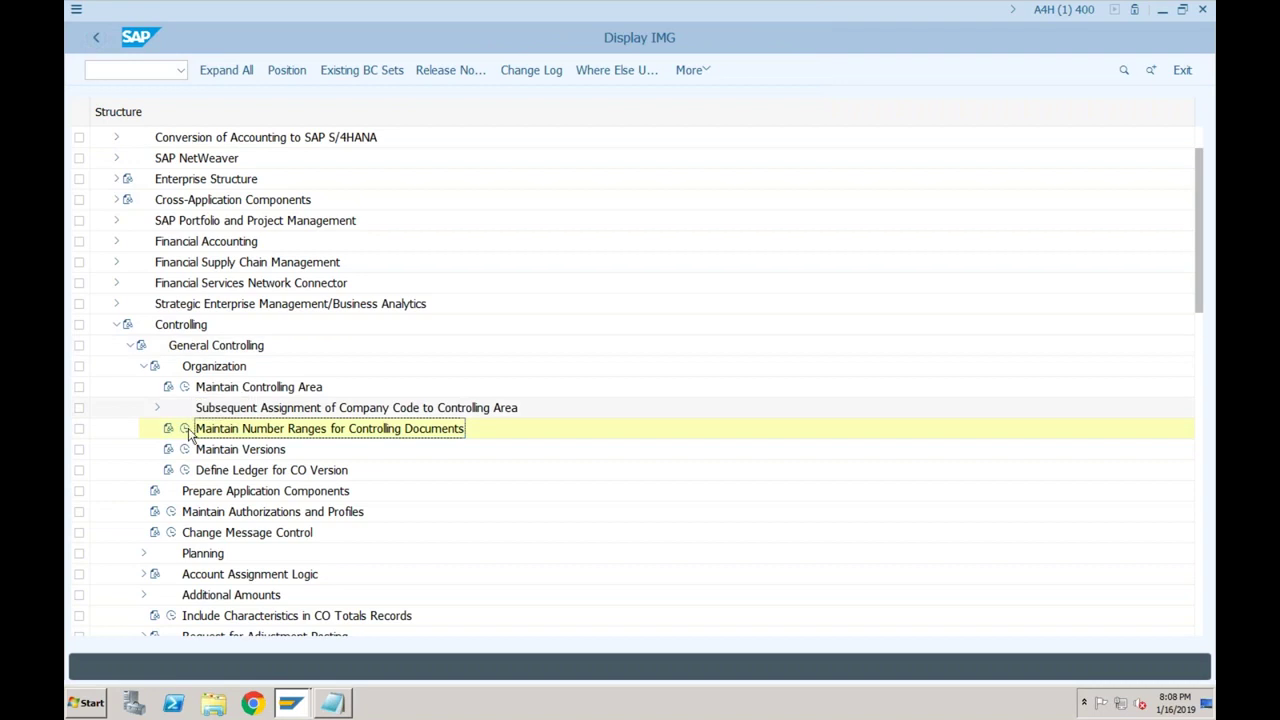
- Open Maintain Versions to view the general version definitions, leave it, and point out Define Ledger for CO Version
click(185, 449)
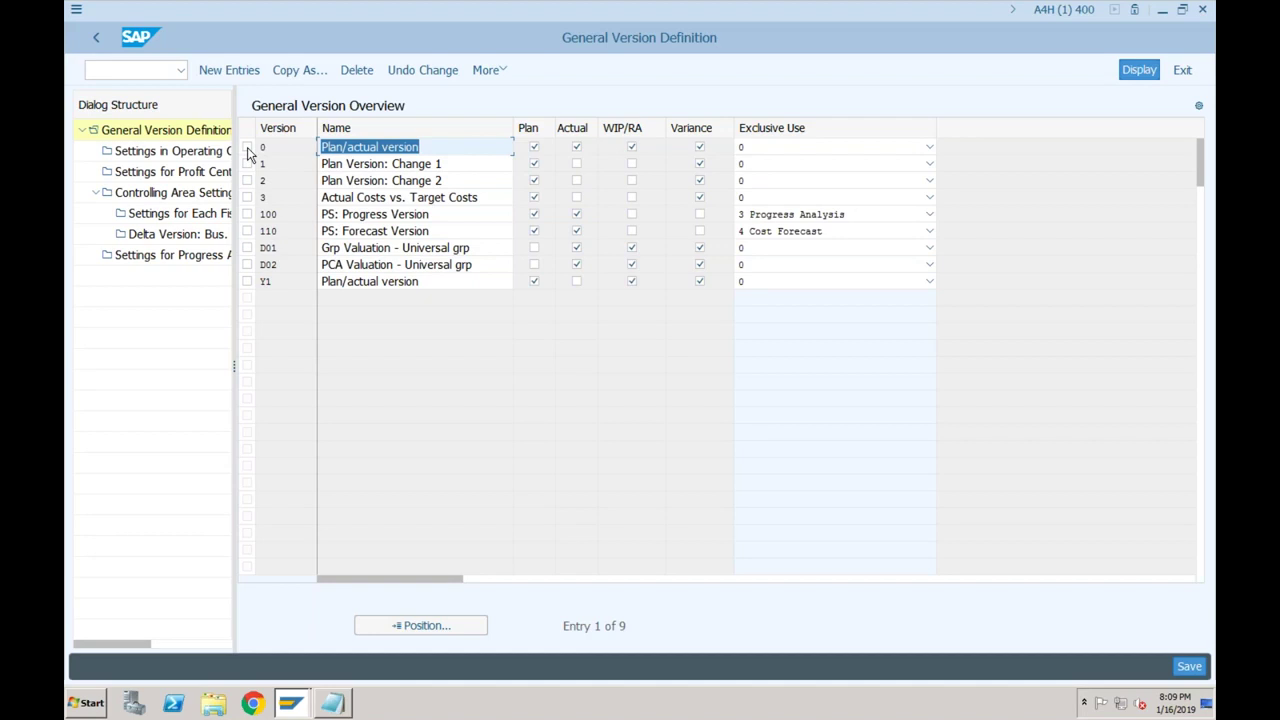
click(248, 148)
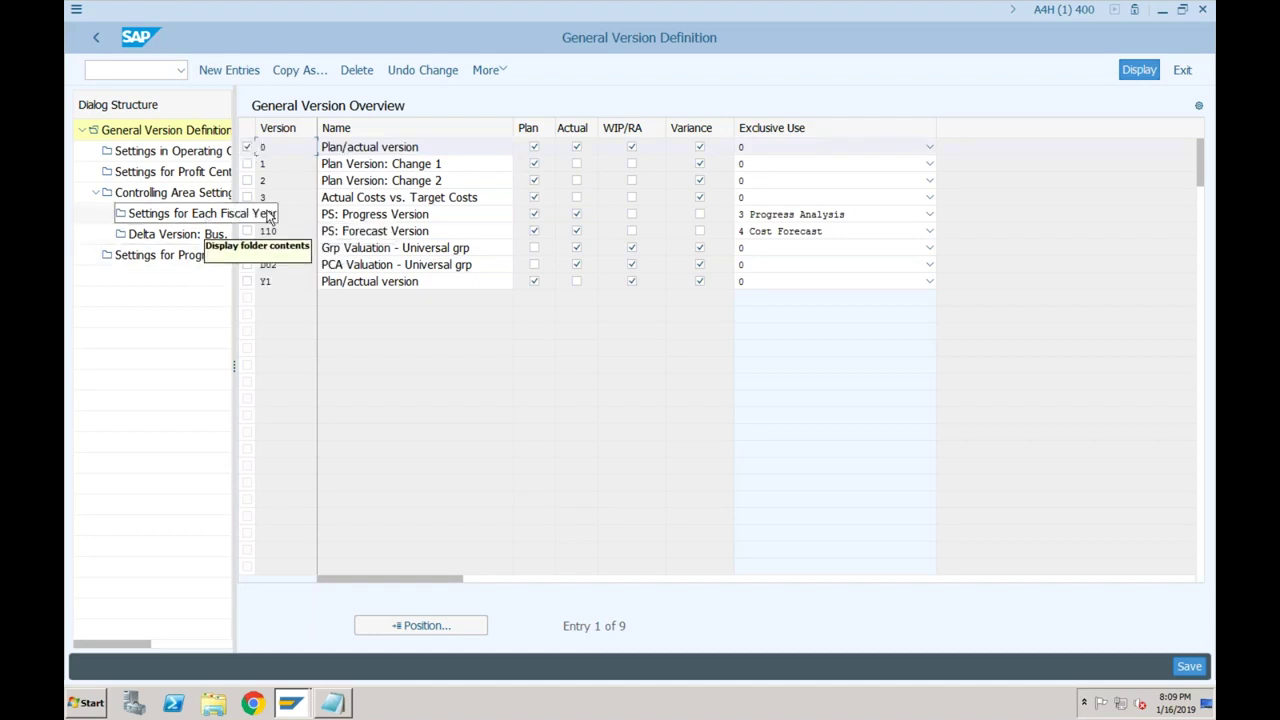
click(248, 150)
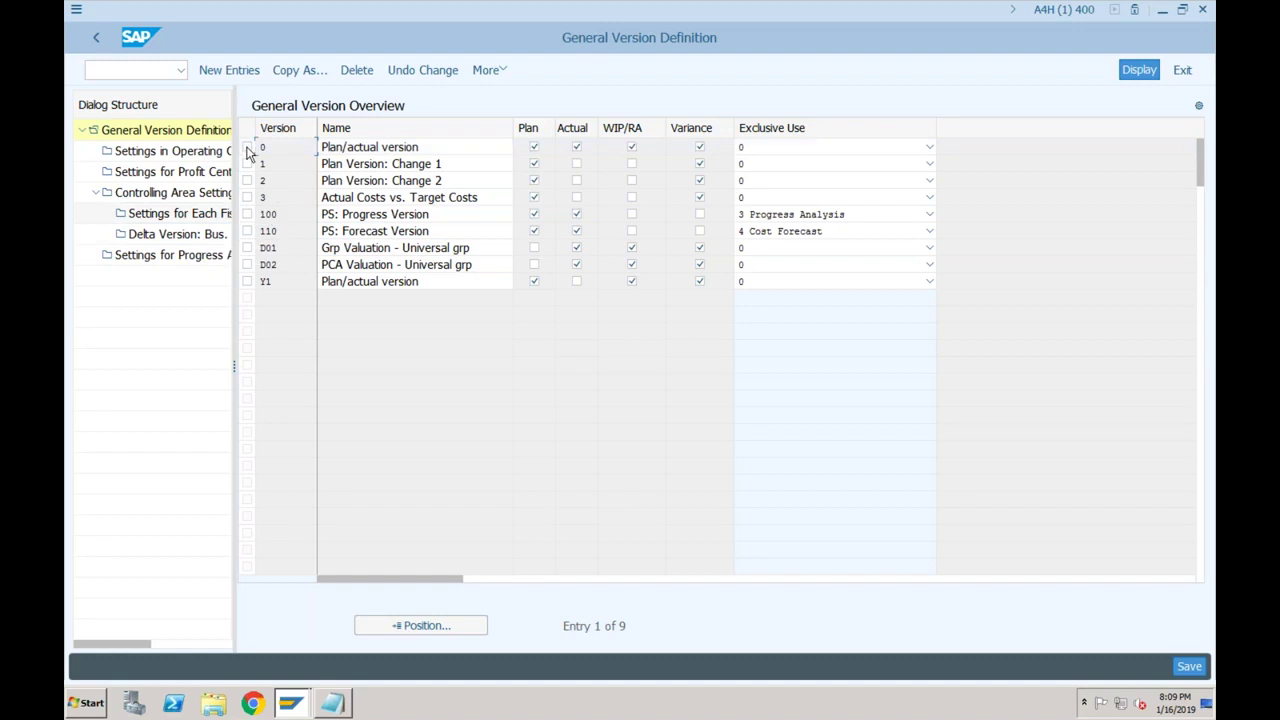
click(97, 42)
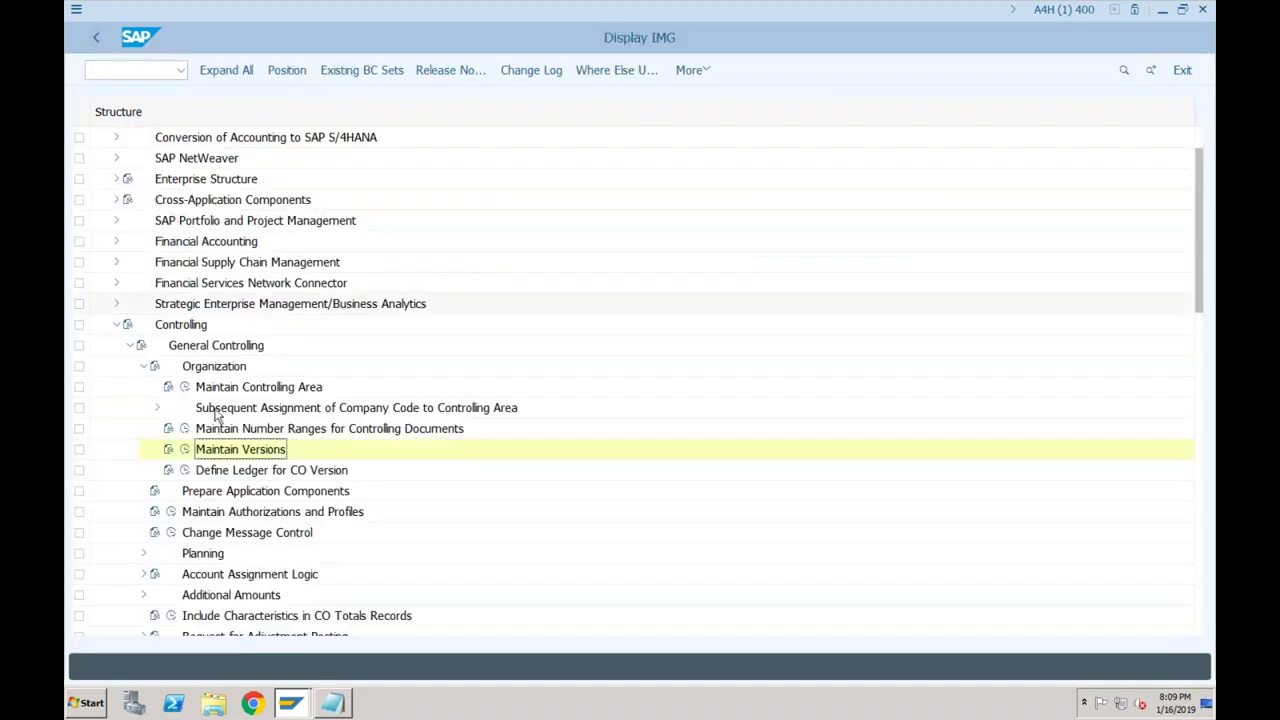
click(252, 474)
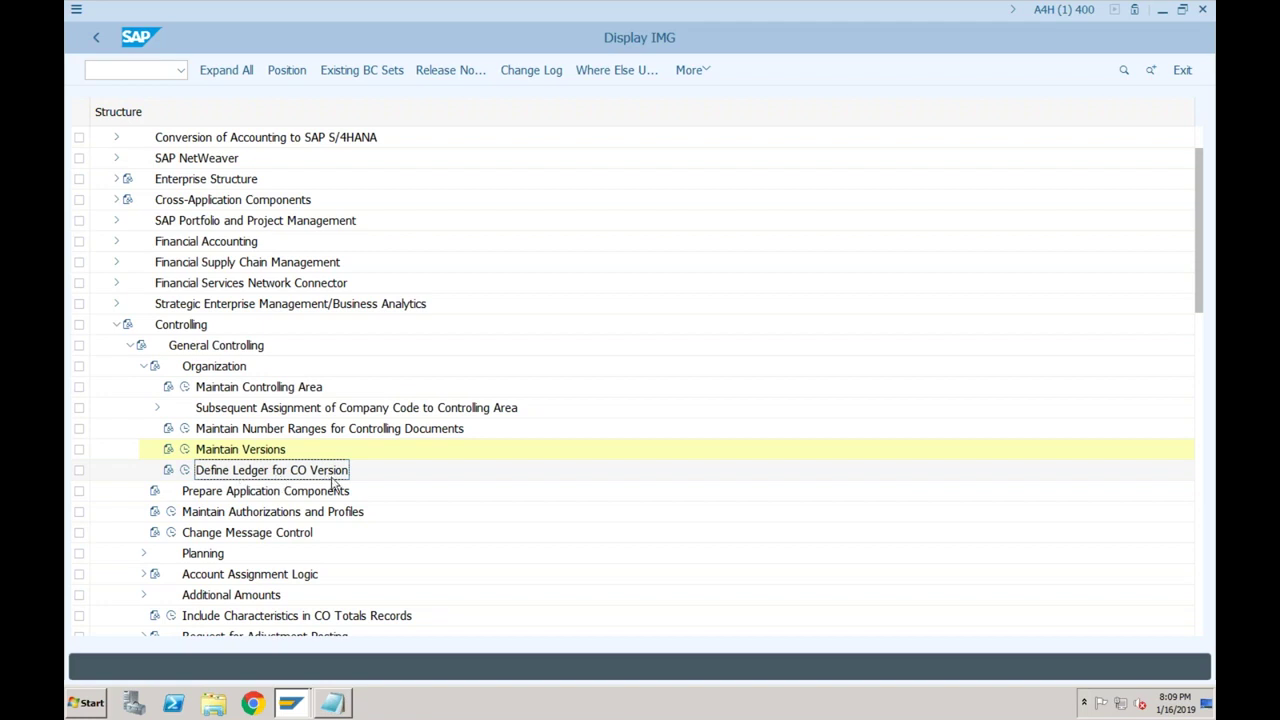
- Switch to the Notepad notes and add the heading "SAP ECC:" with the line "Primary CE Posting" below the migration options
click(335, 704)
click(1060, 326)
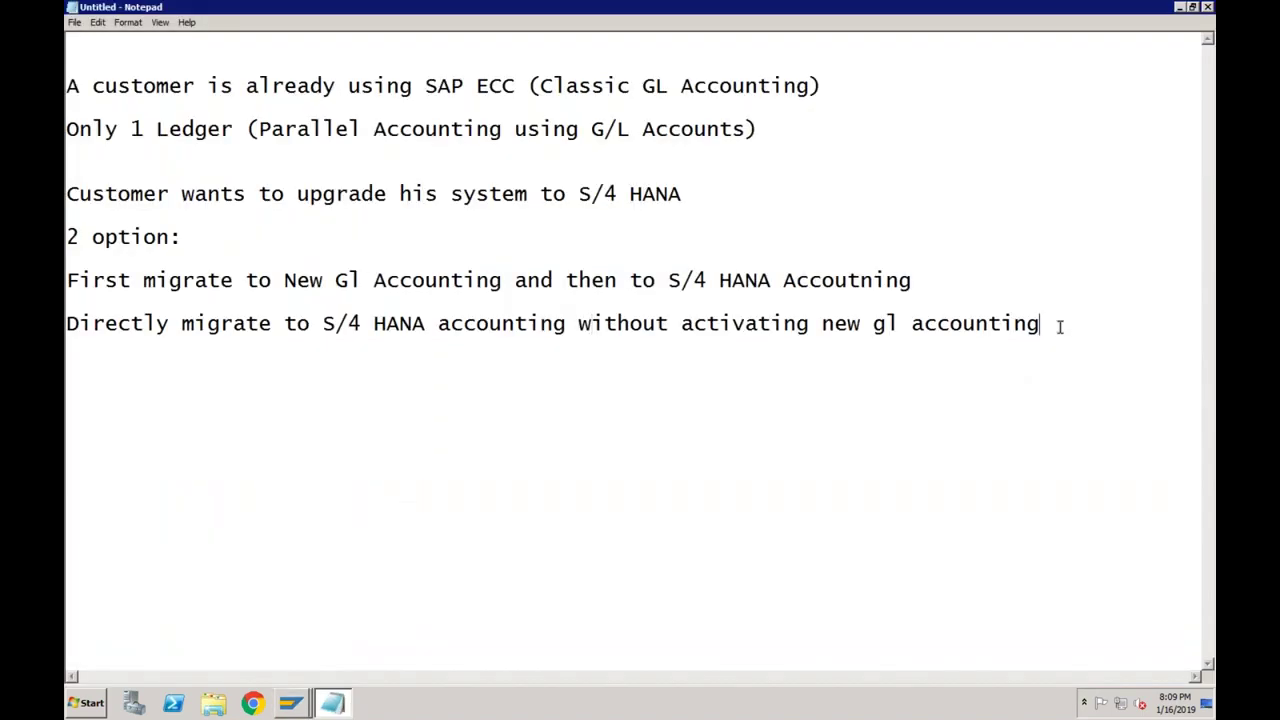
key(Return)
key(Return)
key(Return)
key(Return)
text(SAP ECC: P)
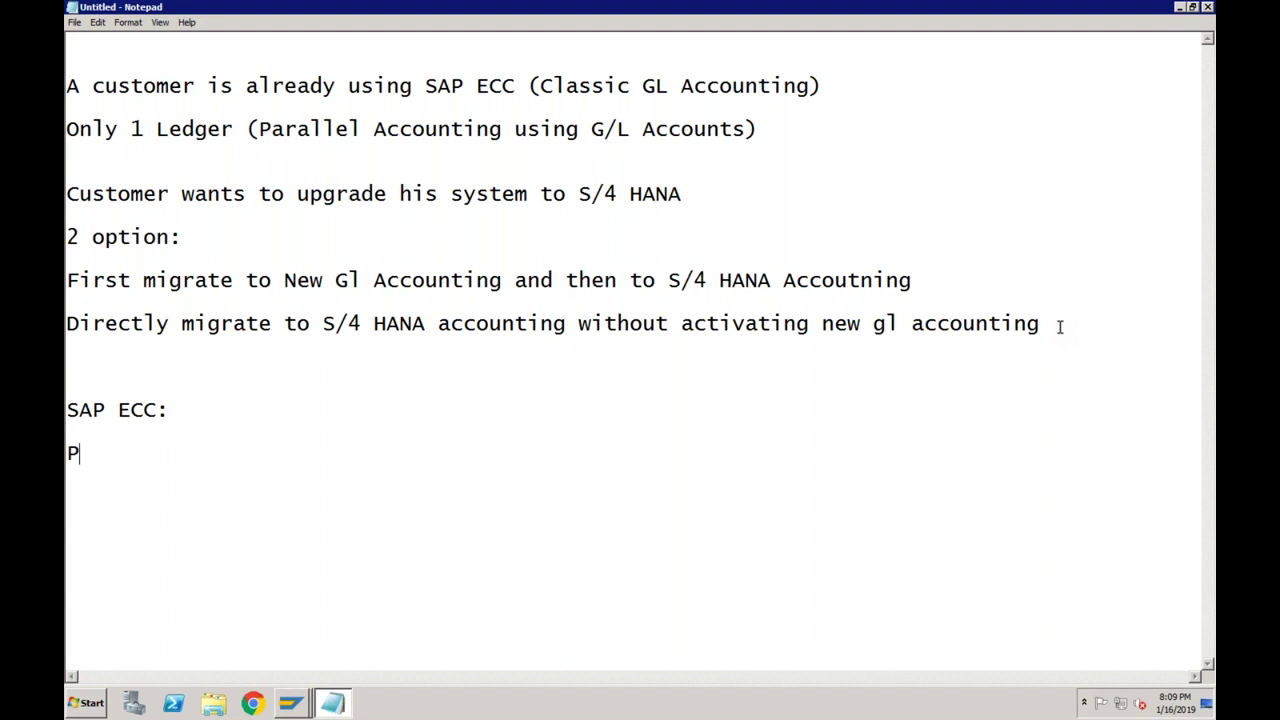
text(rimary Posting)
key(Left)
key(Left)
key(Left)
key(Left)
key(Left)
key(Left)
key(Left)
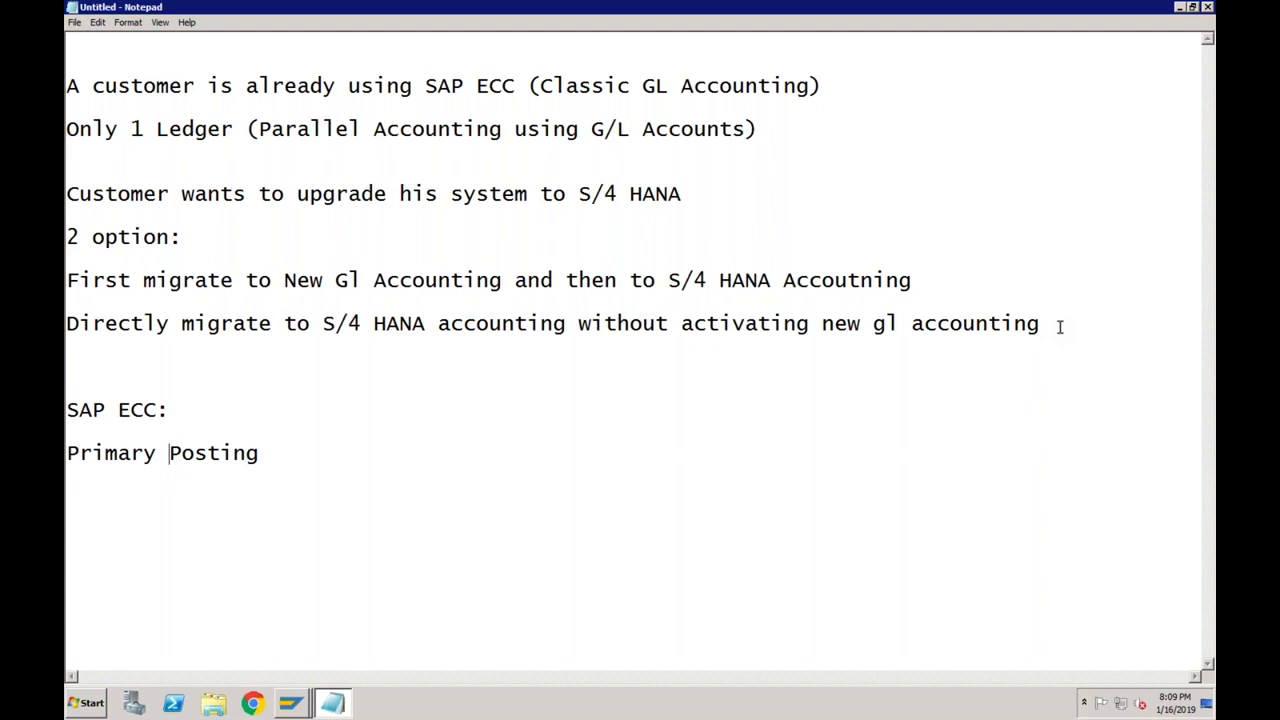
text(CE)
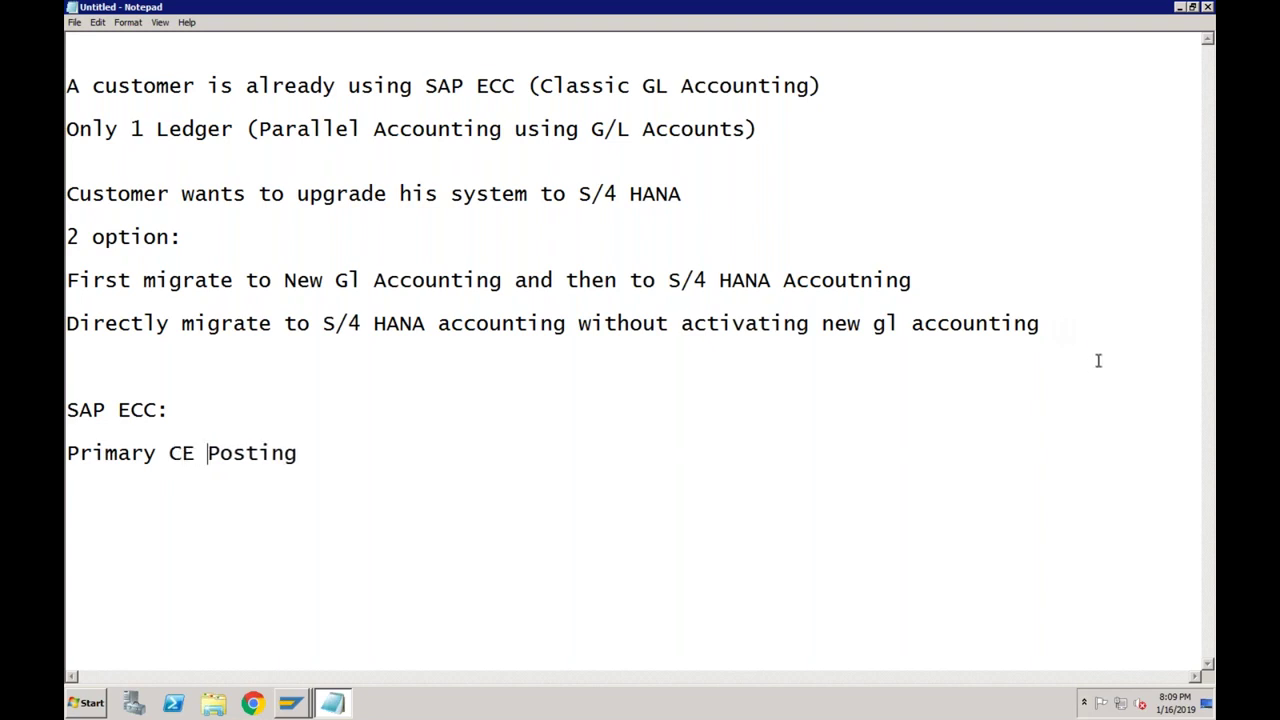
- Below "Primary CE Posting", add the lines "FI ------> CO", "0L" and "IF"
click(311, 456)
key(Return)
text(FI ------> CO)
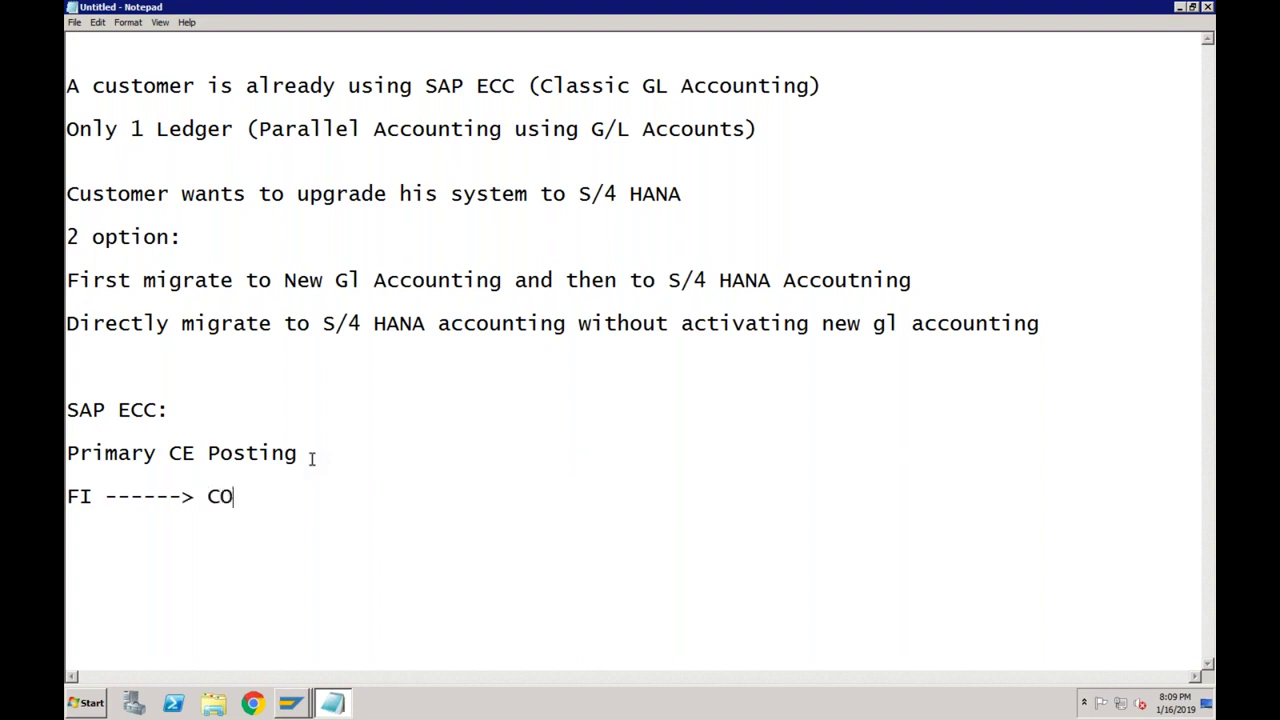
key(Return)
text(O)
text(L)
key(Return)
text(IF)
click(94, 496)
click(100, 563)
click(94, 496)
click(234, 497)
click(93, 540)
click(242, 497)
click(96, 560)
click(94, 493)
- Append "(Versions 0, 9)" after CO in the FI to CO line
click(248, 496)
text(()
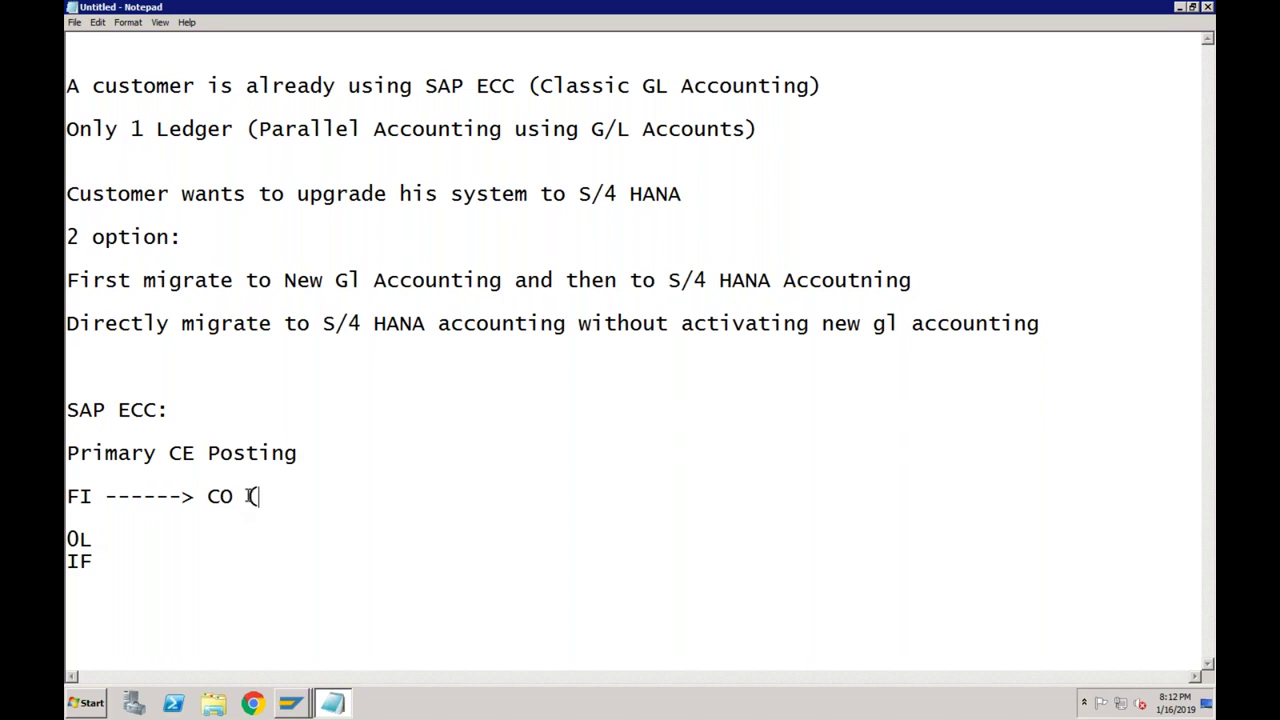
text(Versions)
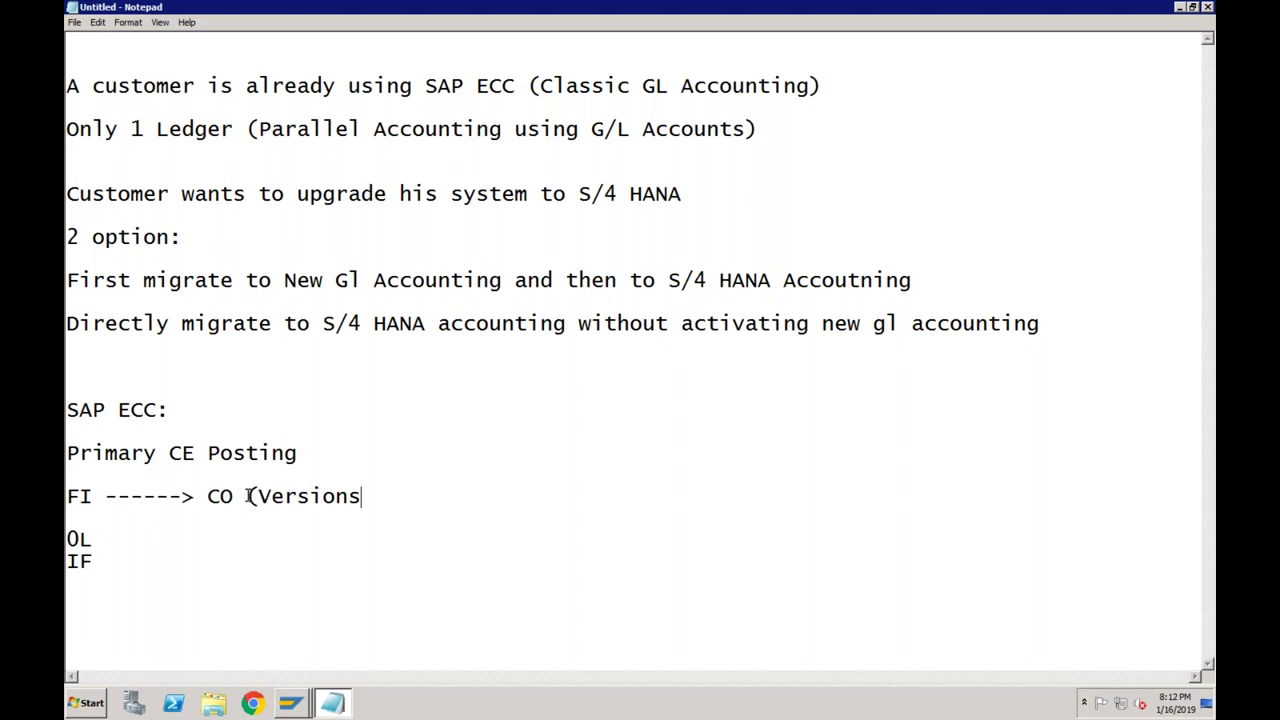
text( 0, 9_)
key(BackSpace)
text())
- Complete the ledger lines as "0L -----> 0" and "IF -----> 9", and highlight the 0L line
click(100, 540)
text(-----> 0)
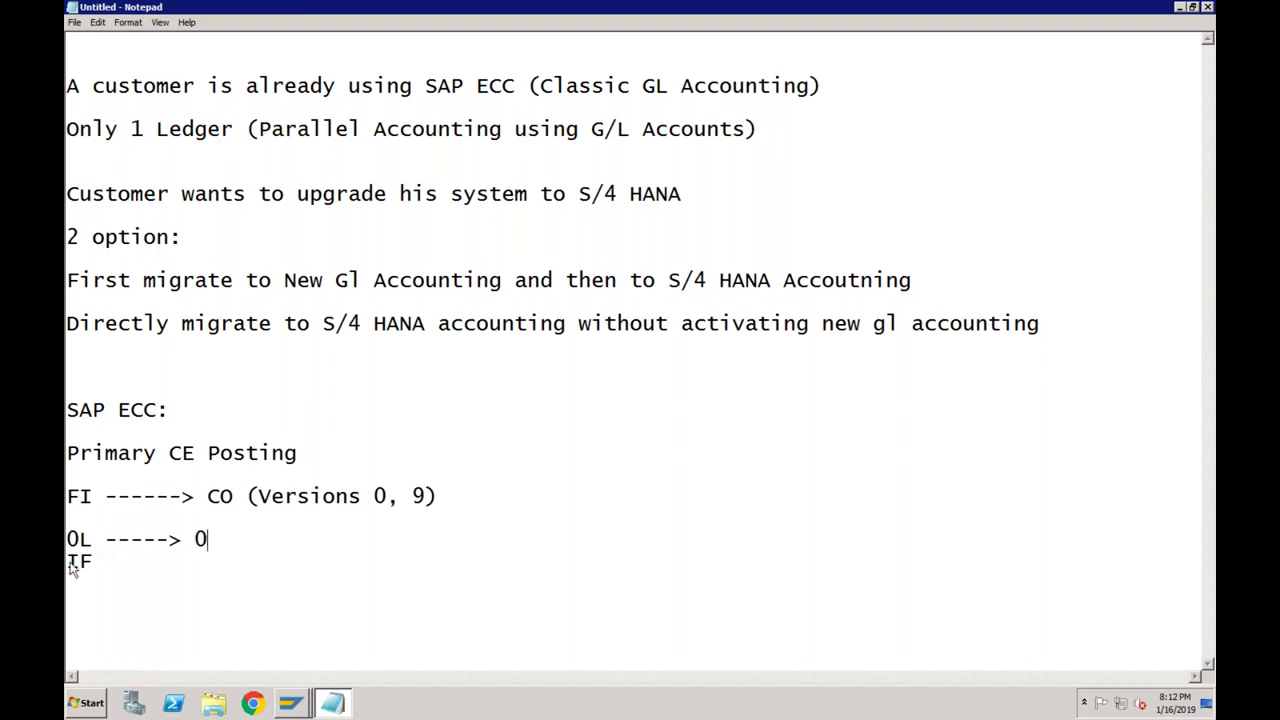
click(116, 561)
text(-----> 9)
mouse_move(223, 562)
mouse_down()
mouse_move(66, 562)
mouse_move(92, 540)
mouse_move(210, 540)
mouse_up()
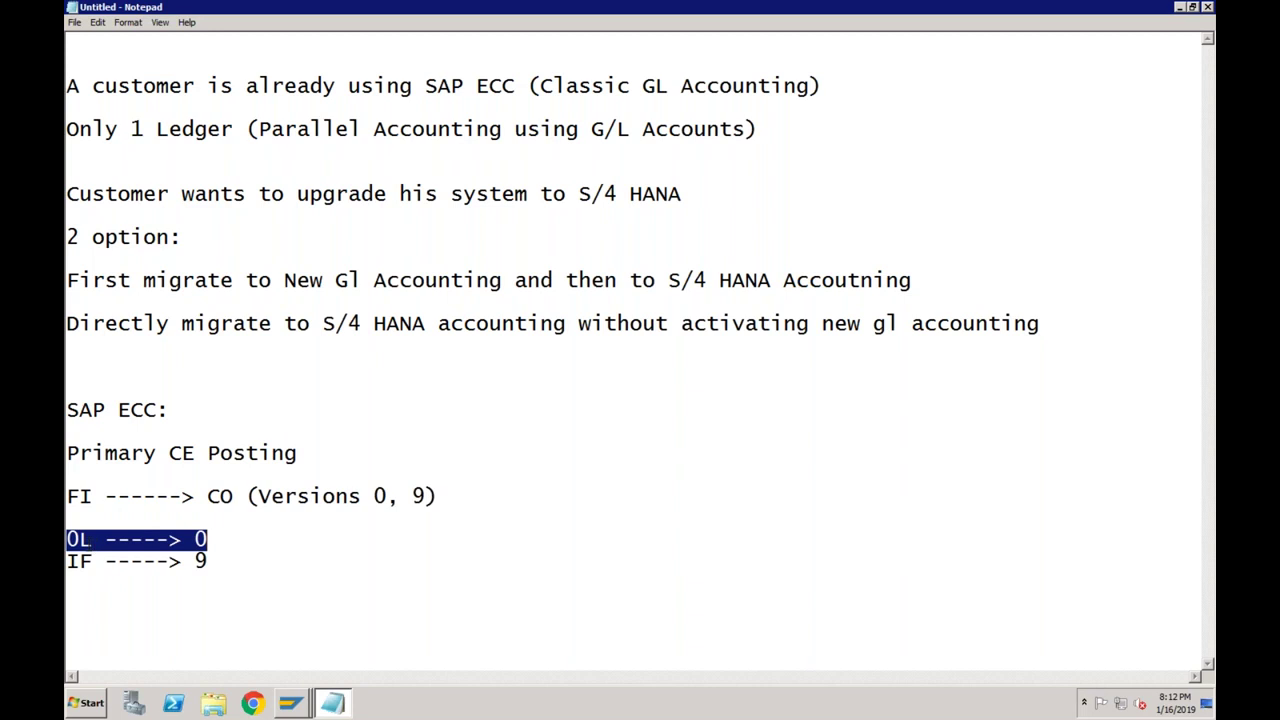
- Switch to the SAP Display IMG window and open Define Ledger for CO Version for new entries
click(218, 539)
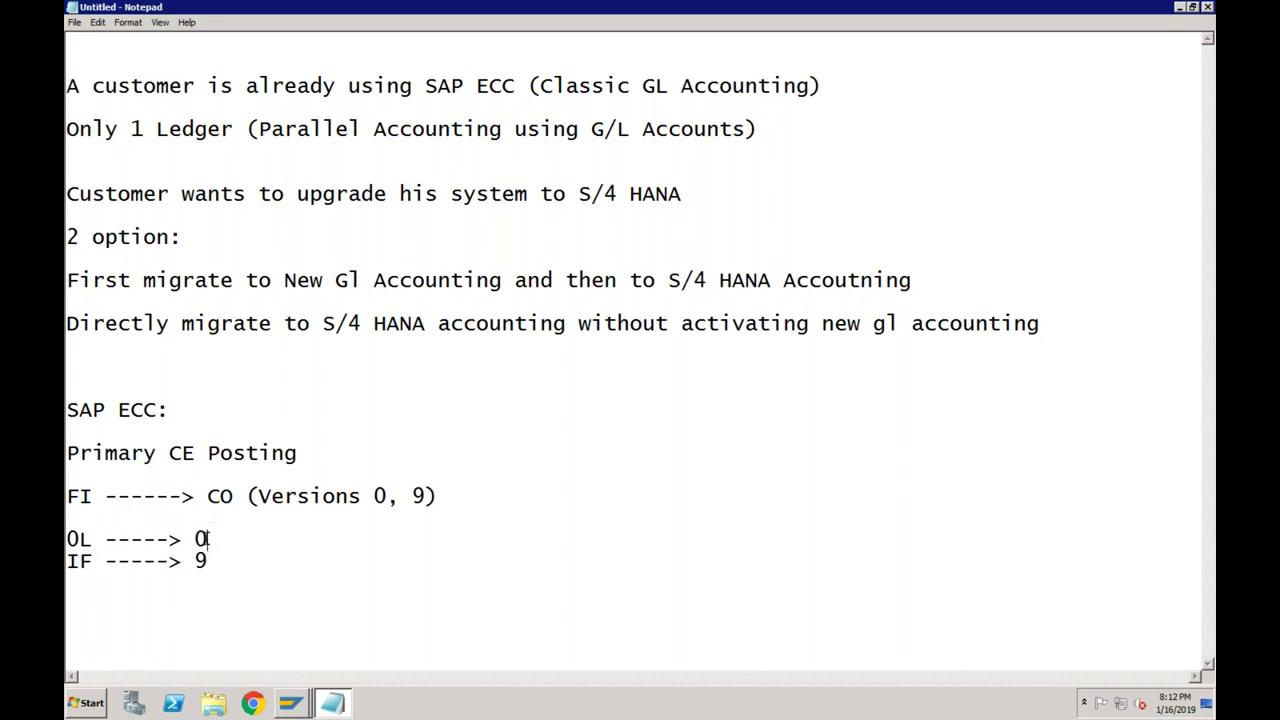
click(95, 540)
click(292, 703)
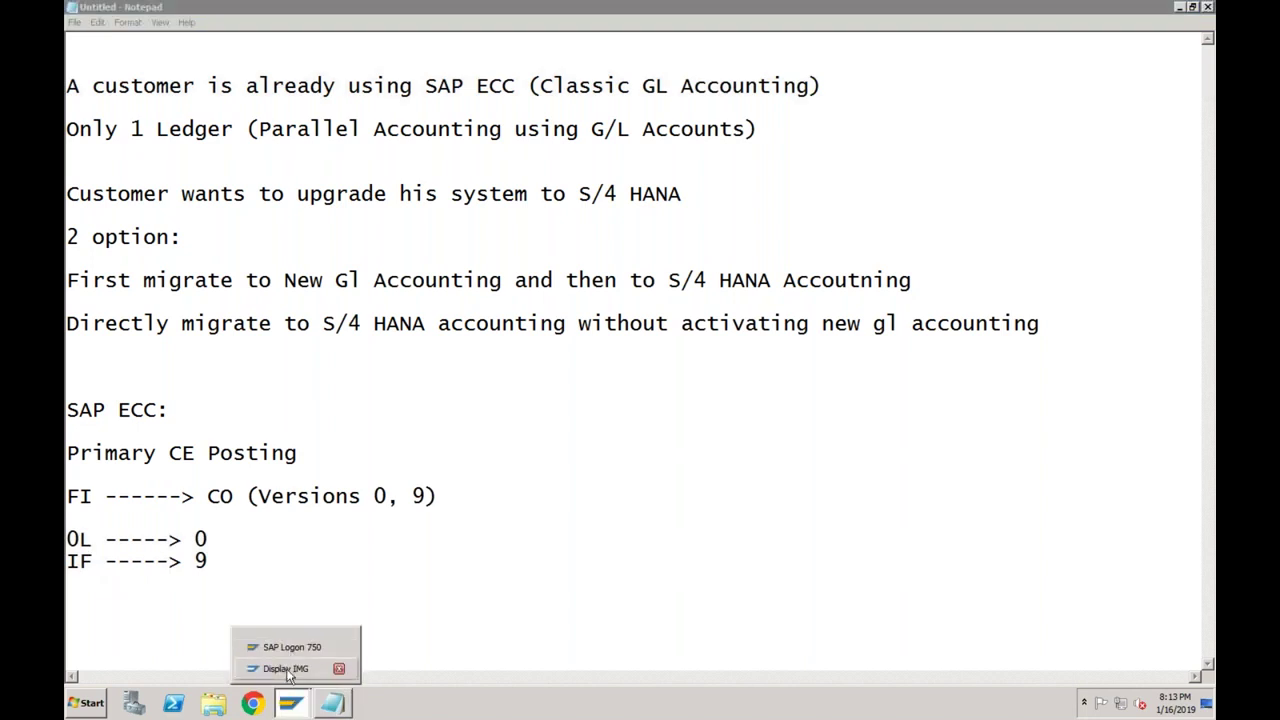
click(287, 669)
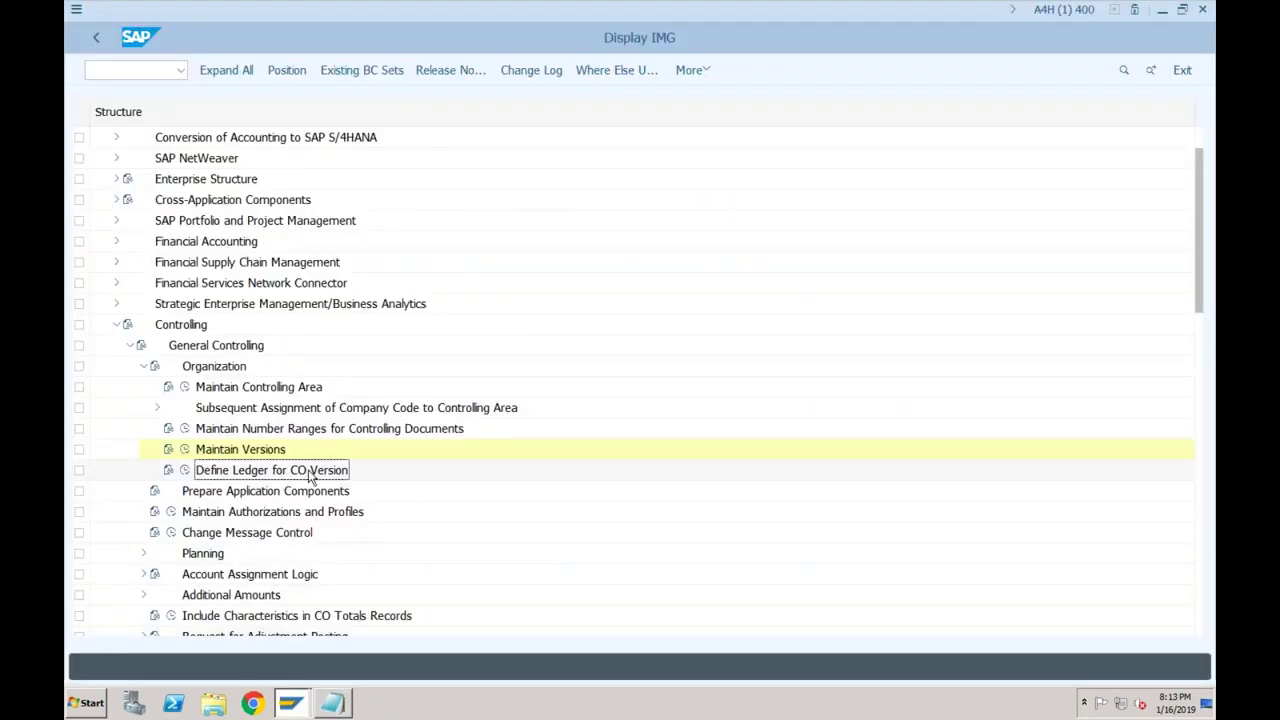
click(184, 470)
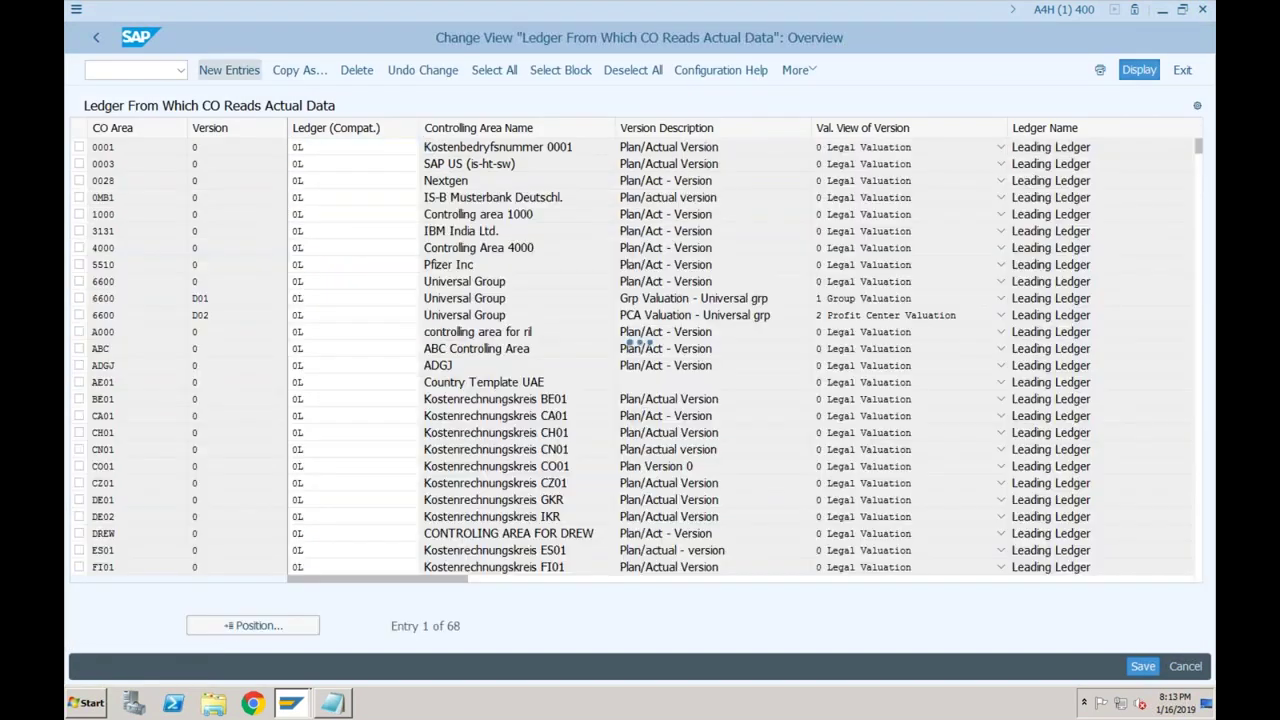
click(241, 74)
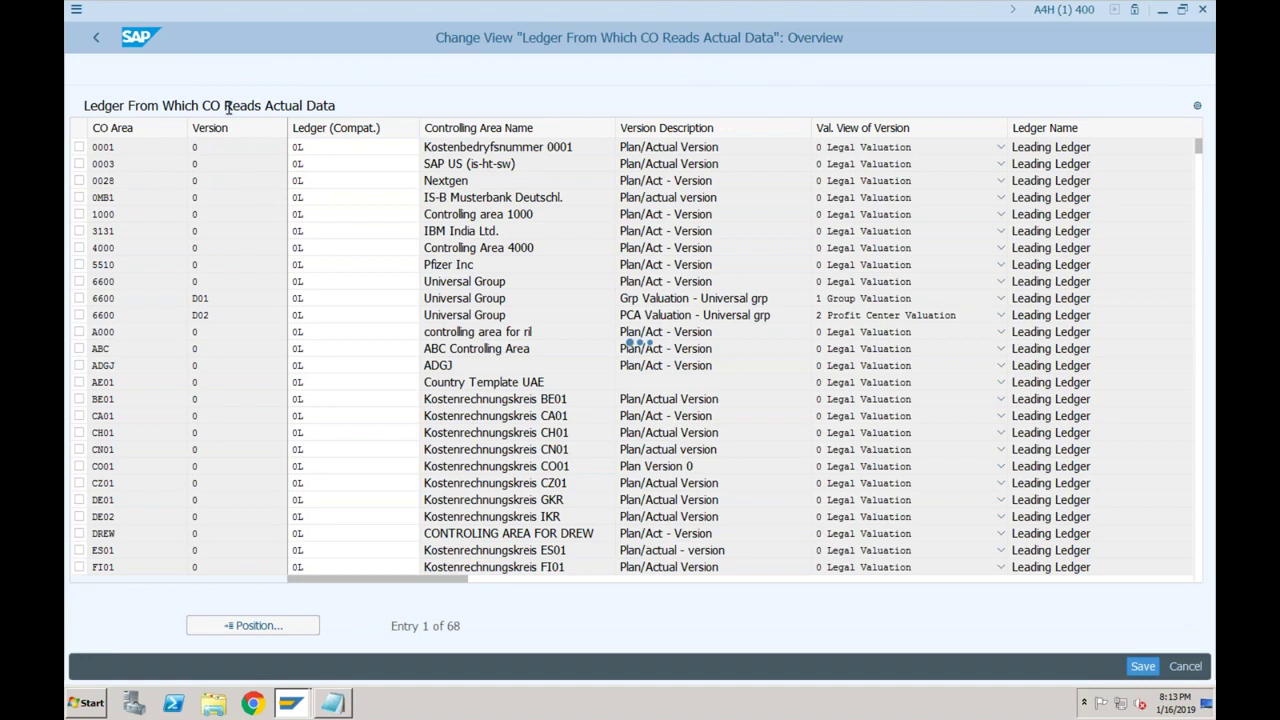
- Assign ledger 0L to version 0 of controlling area SF01, save the entry and return to the IMG
click(194, 145)
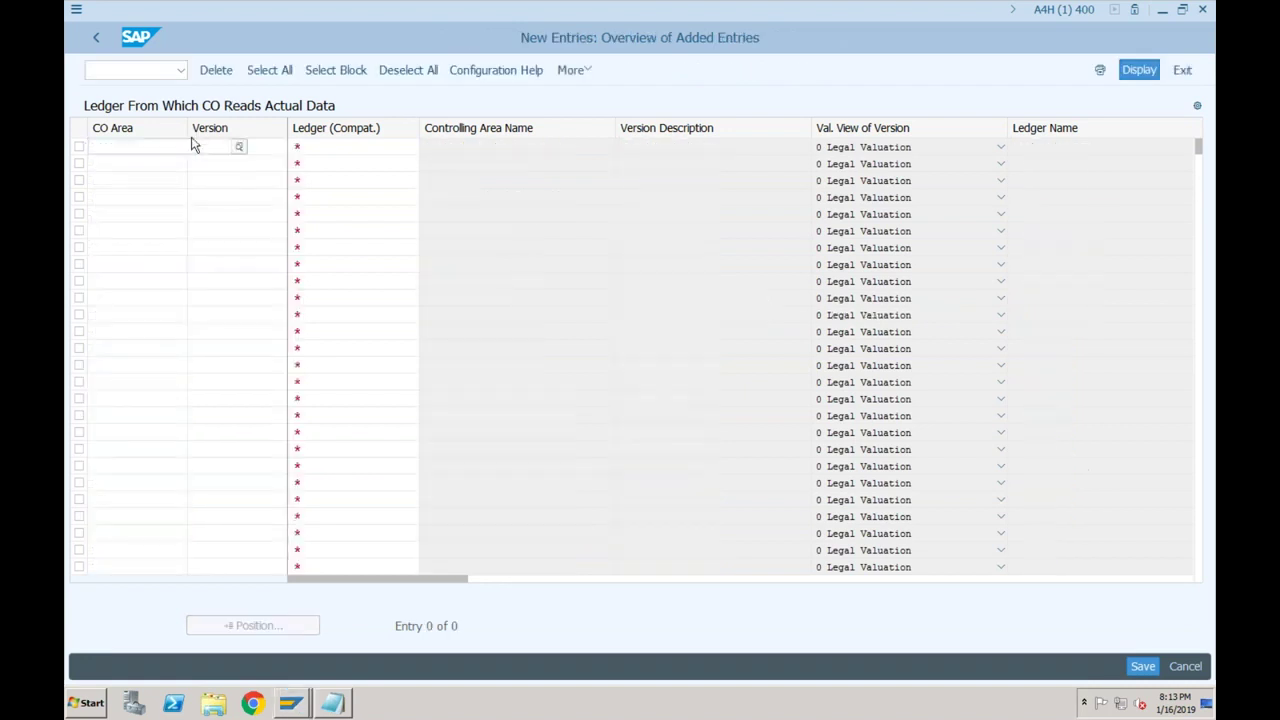
click(128, 225)
click(193, 146)
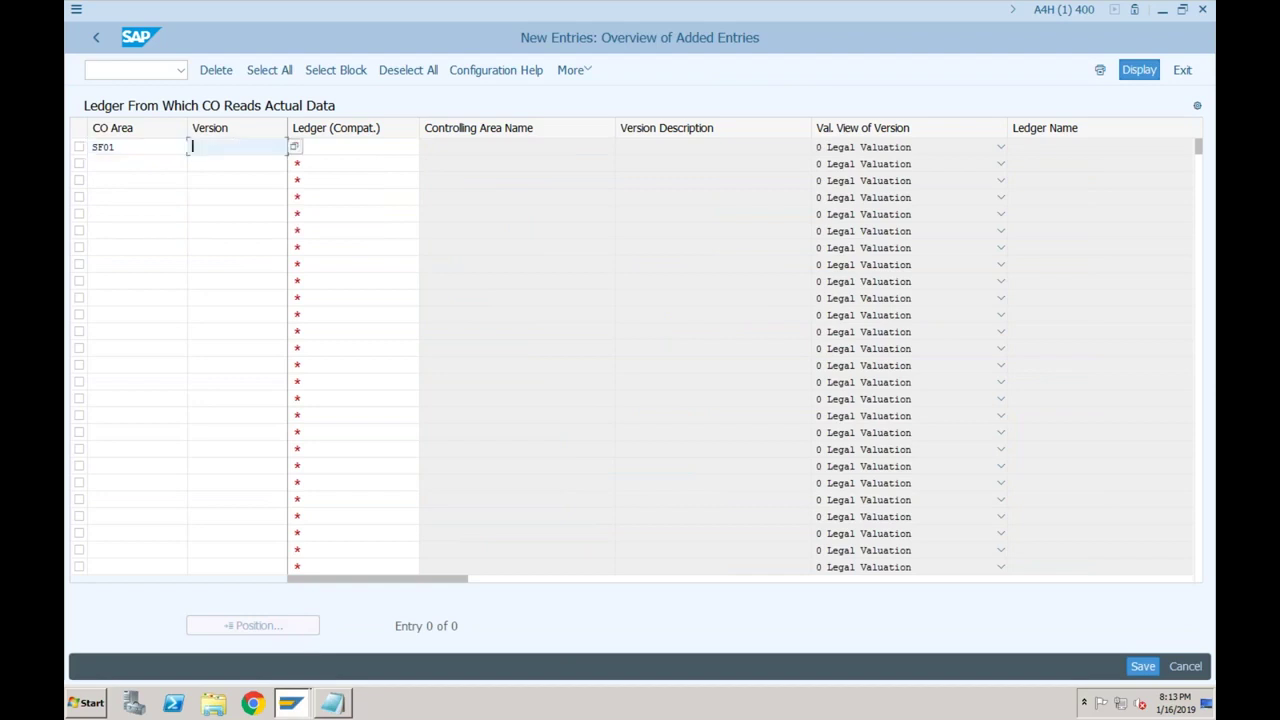
text(0)
click(293, 146)
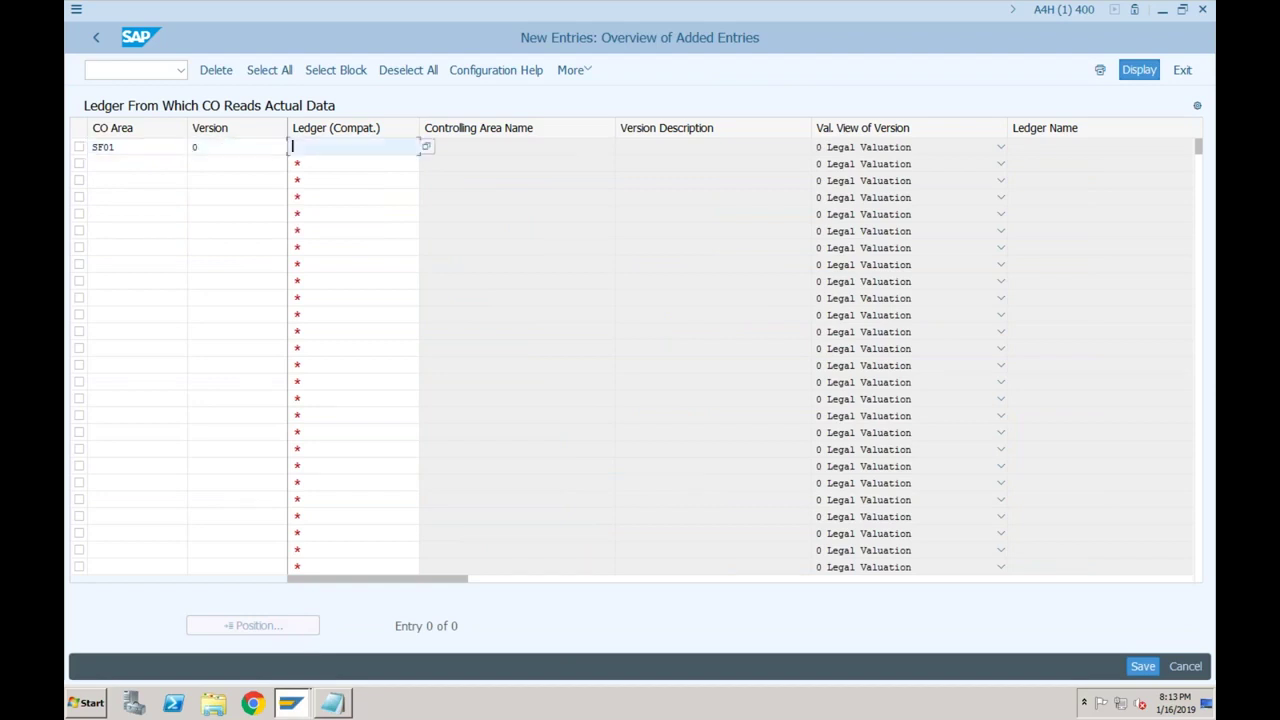
text(0L)
key(Return)
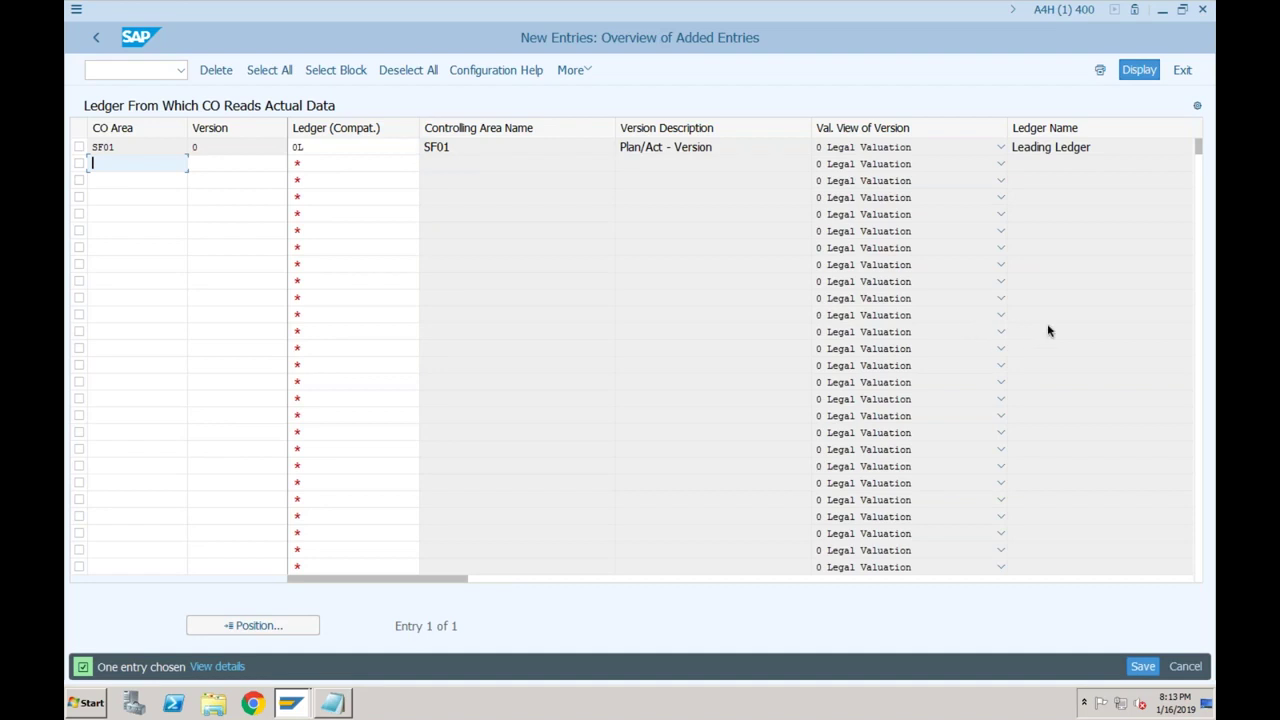
click(1145, 667)
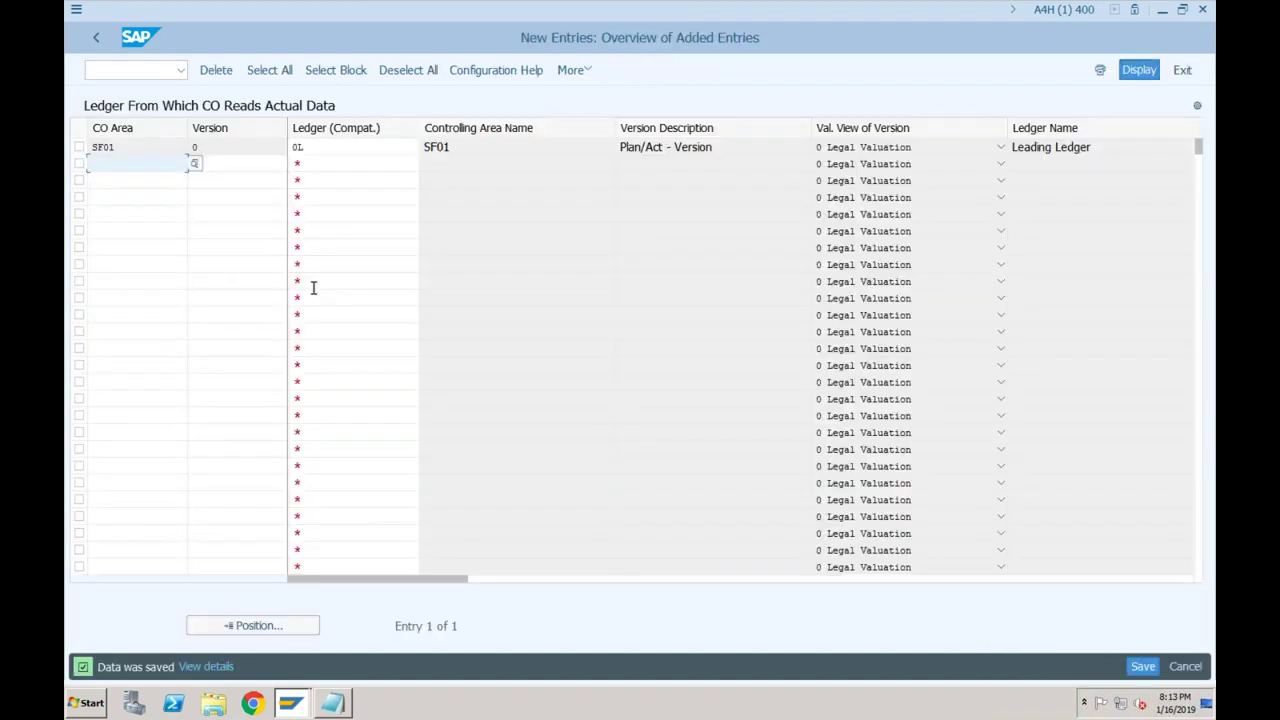
click(96, 38)
click(96, 39)
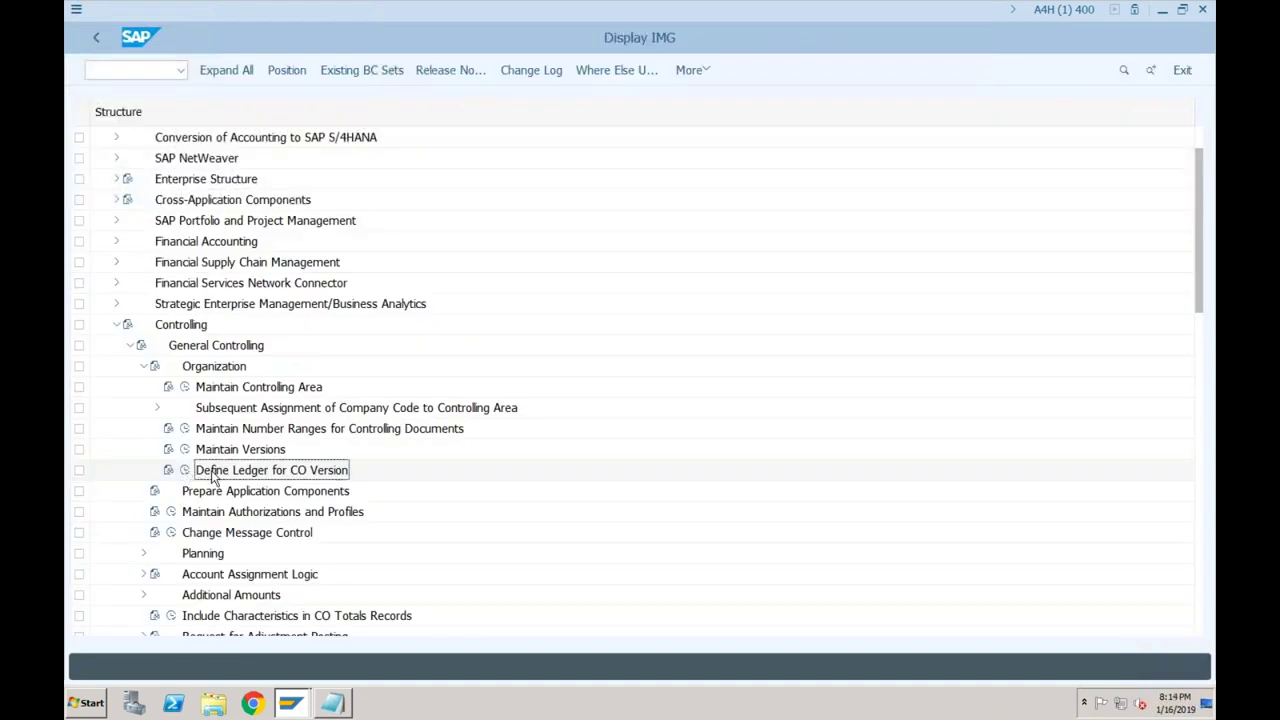
- Review the activities under Subsequent Assignment of Company Code to Controlling Area and the ledger assignments for CO versions
click(218, 412)
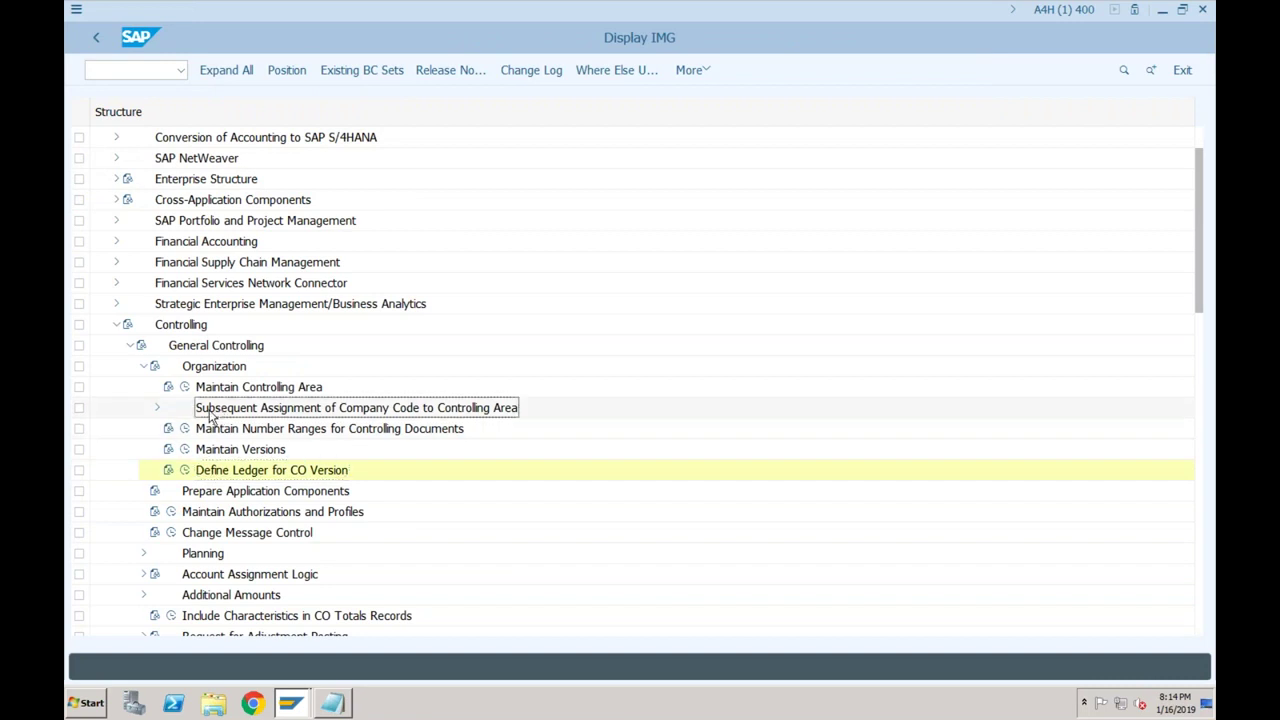
click(157, 409)
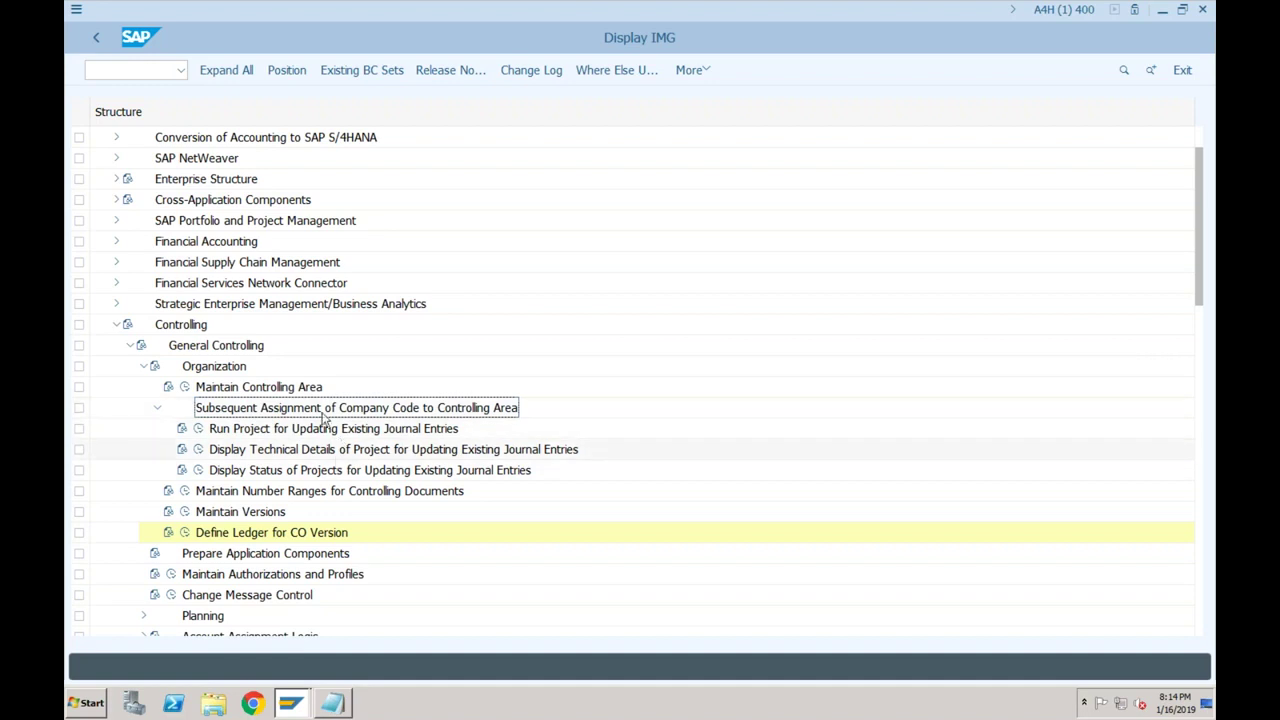
click(157, 408)
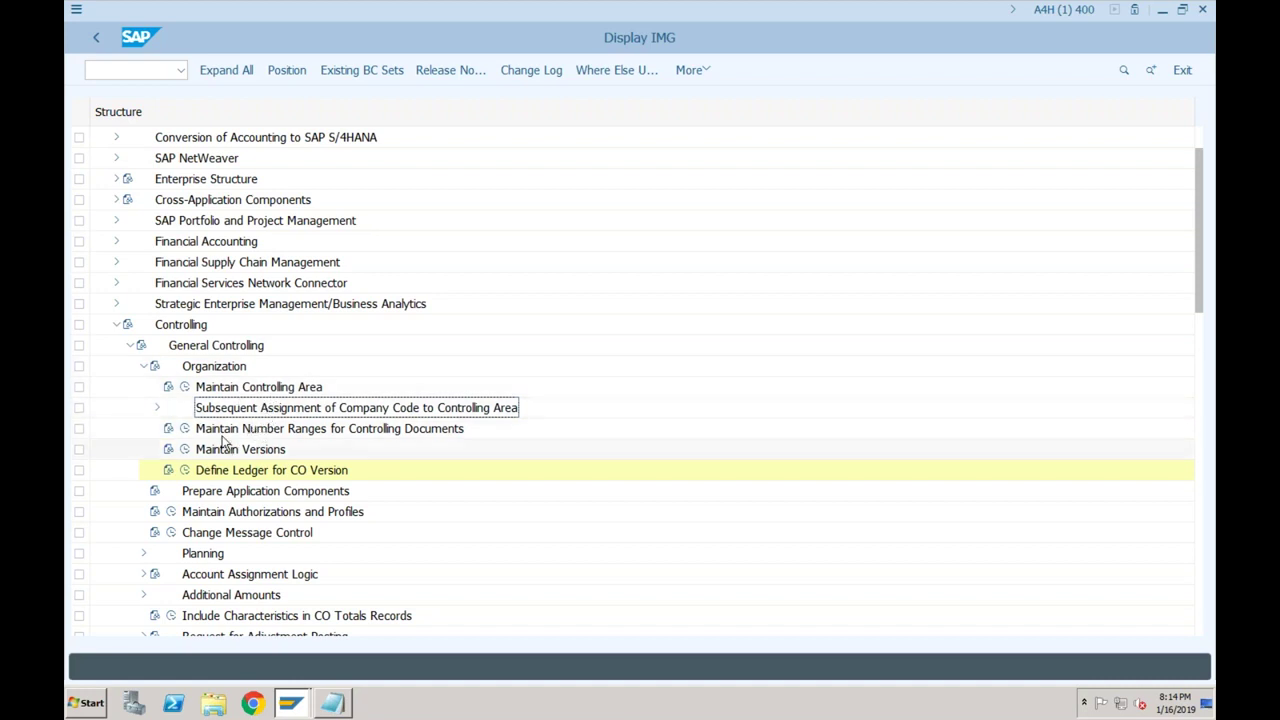
click(233, 472)
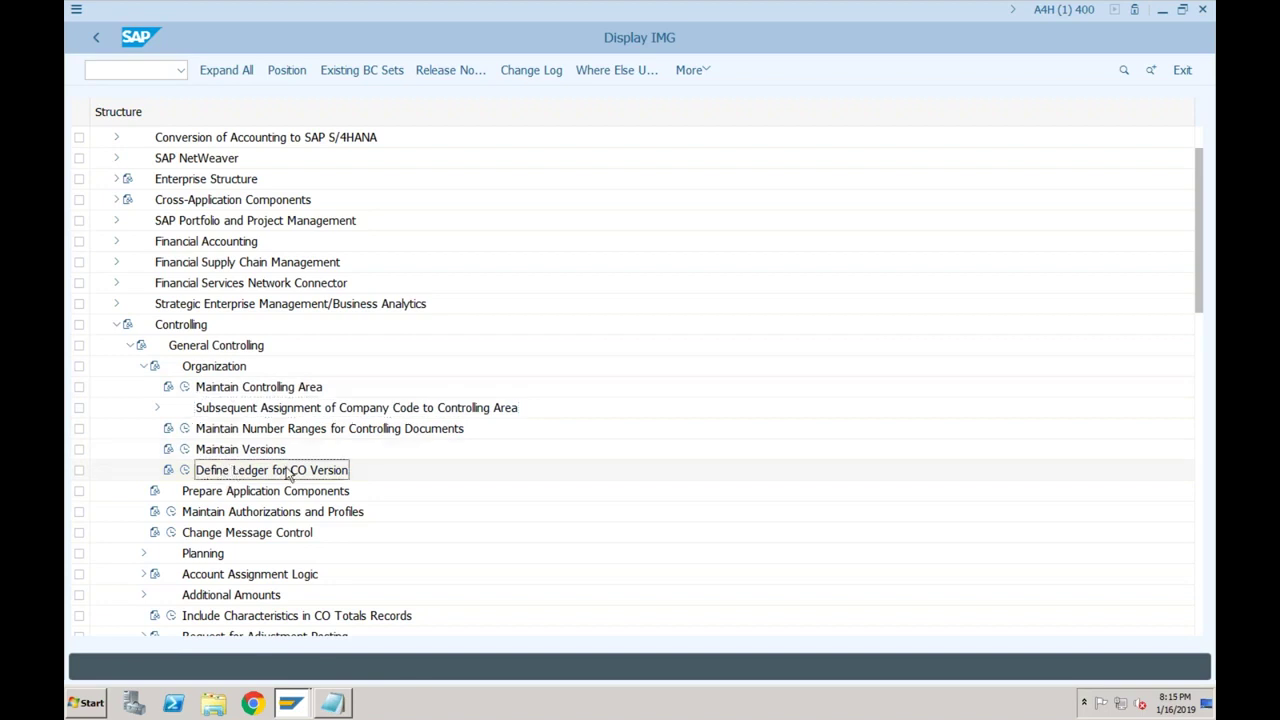
click(185, 471)
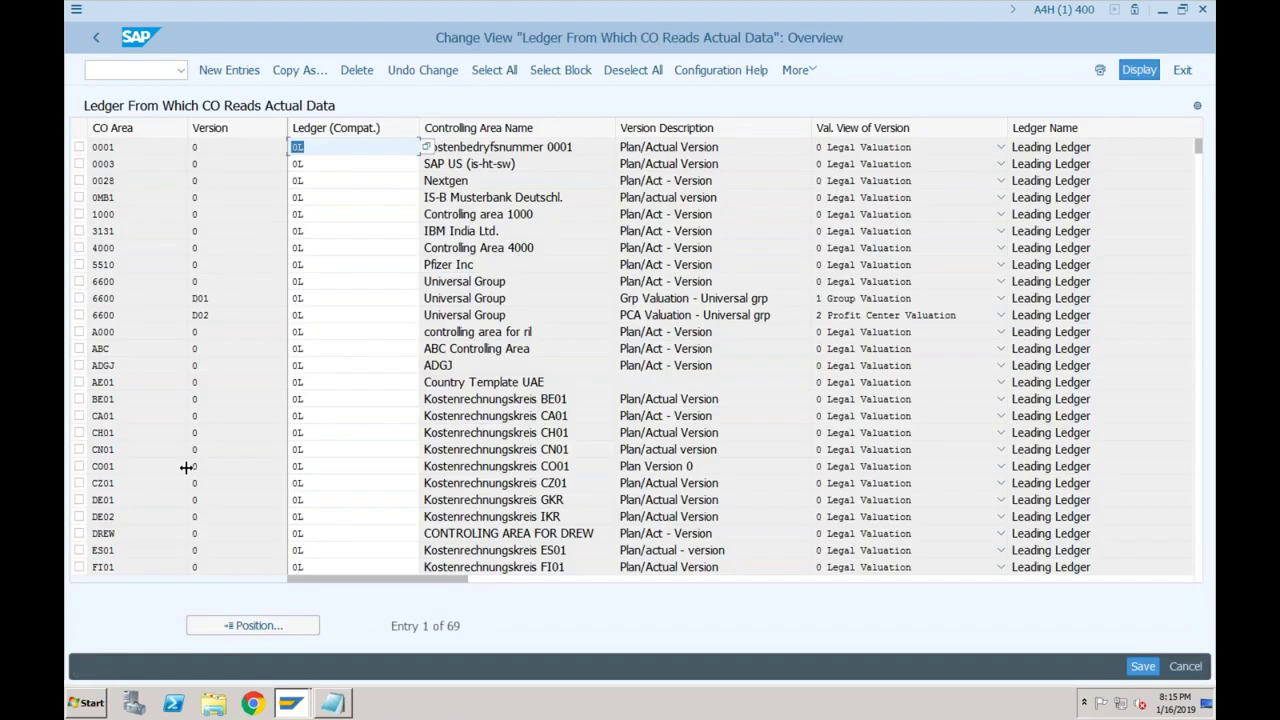
click(97, 38)
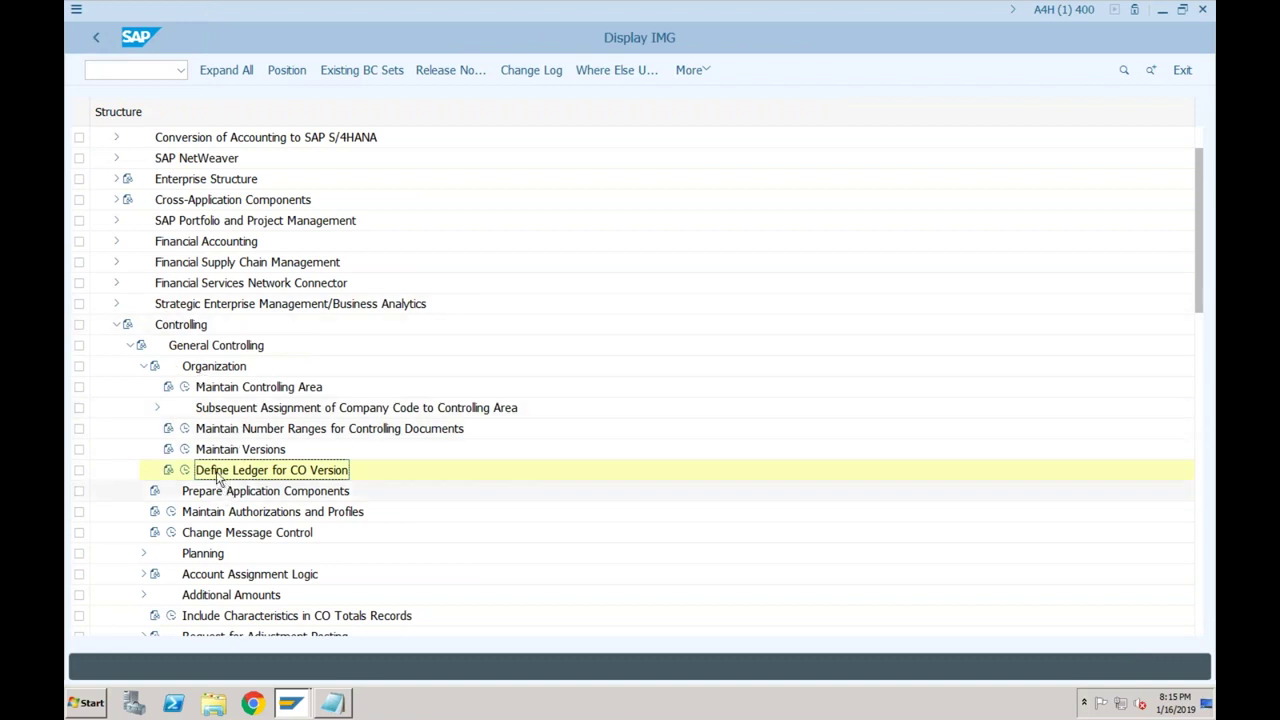
- Collapse the Controlling node and open central G/L account maintenance with transaction FS00
click(116, 328)
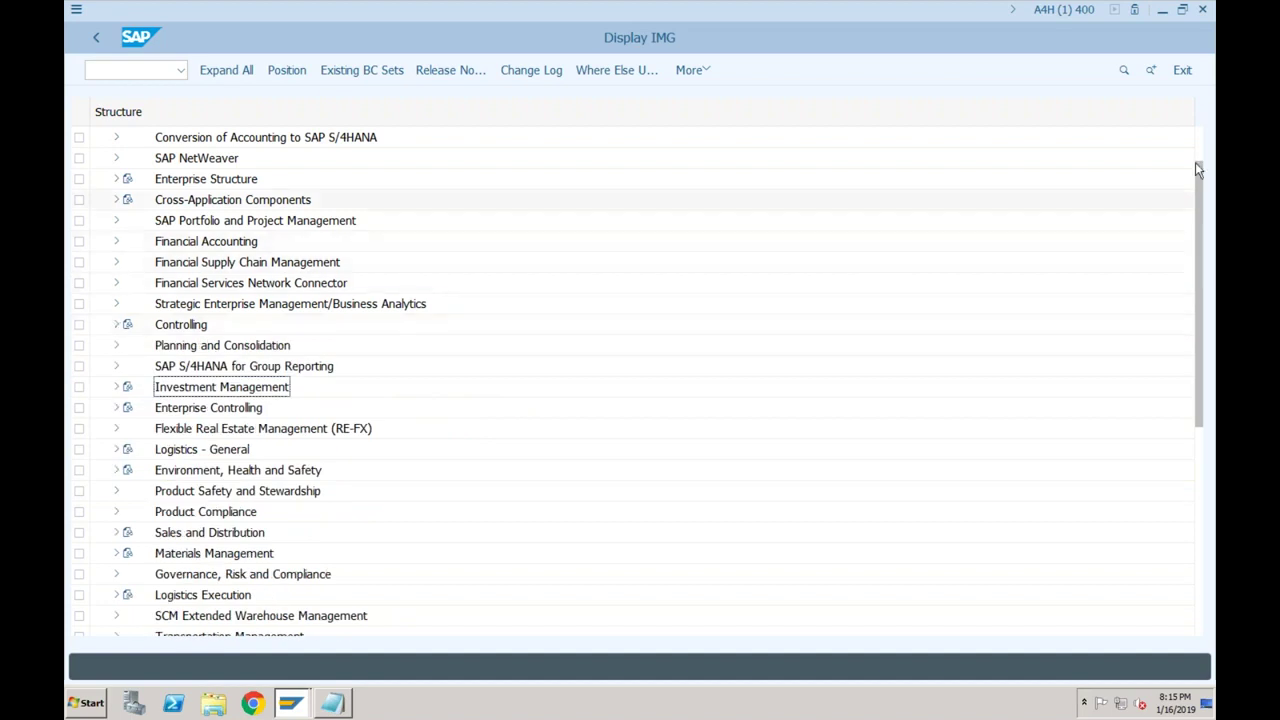
scroll(1205, 150, up, 1)
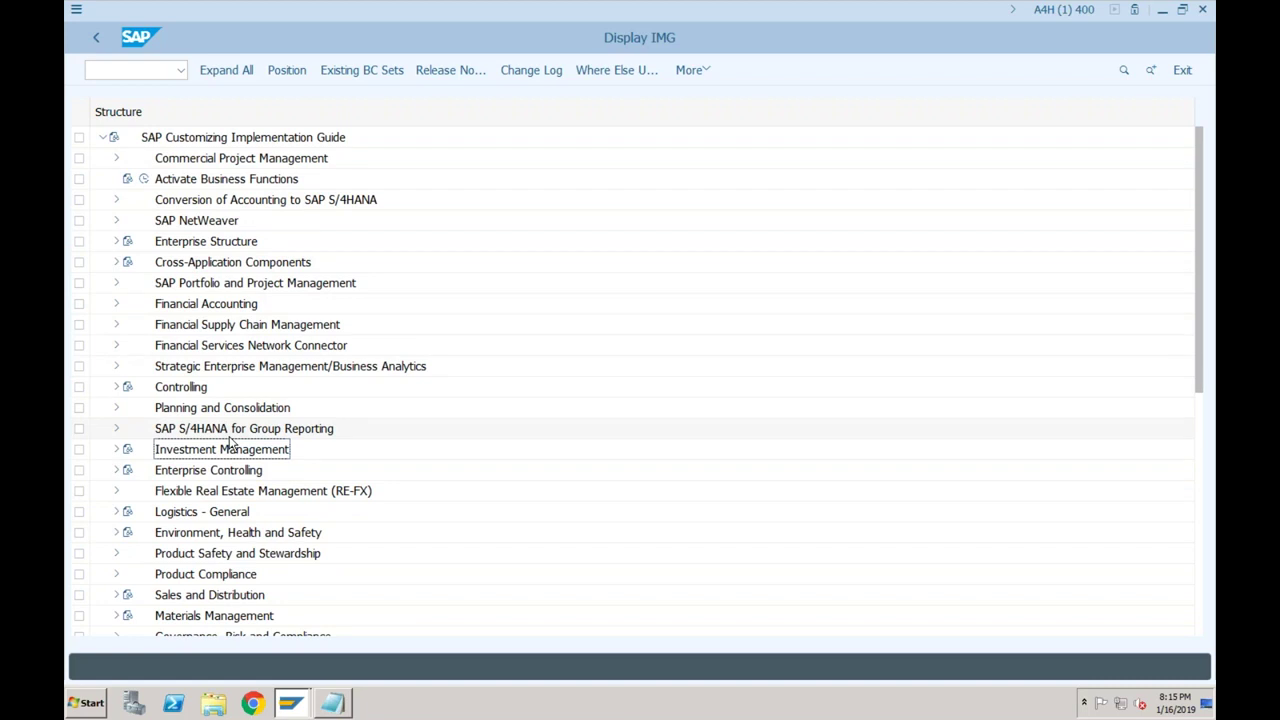
click(127, 73)
text(/)
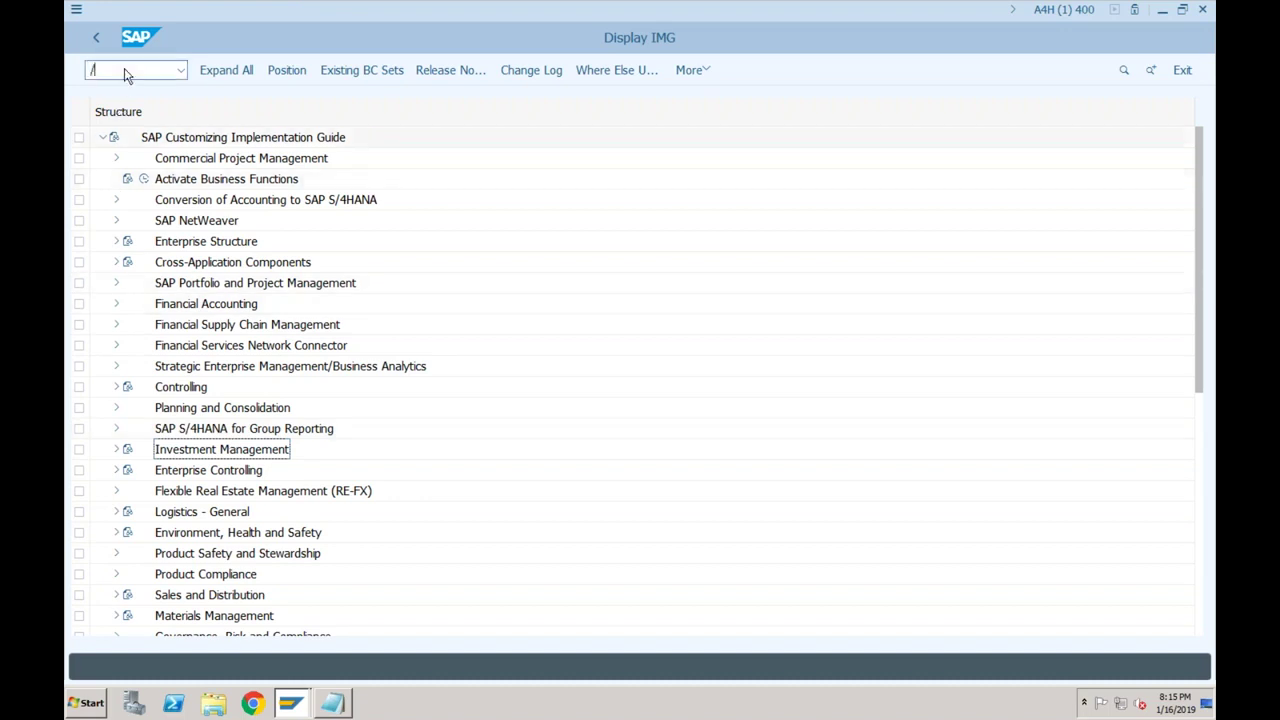
text(nfs00)
key(Return)
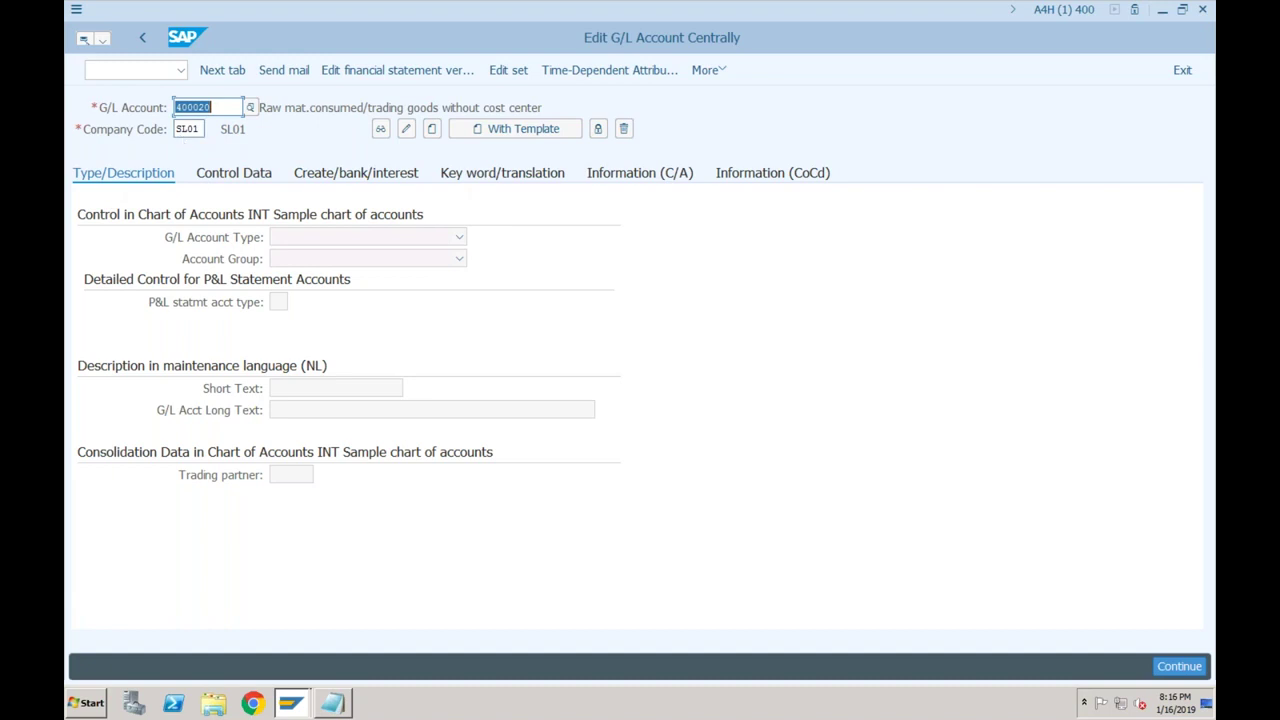
- Try to open cost element creation with transaction KA01
click(148, 74)
text(/nk)
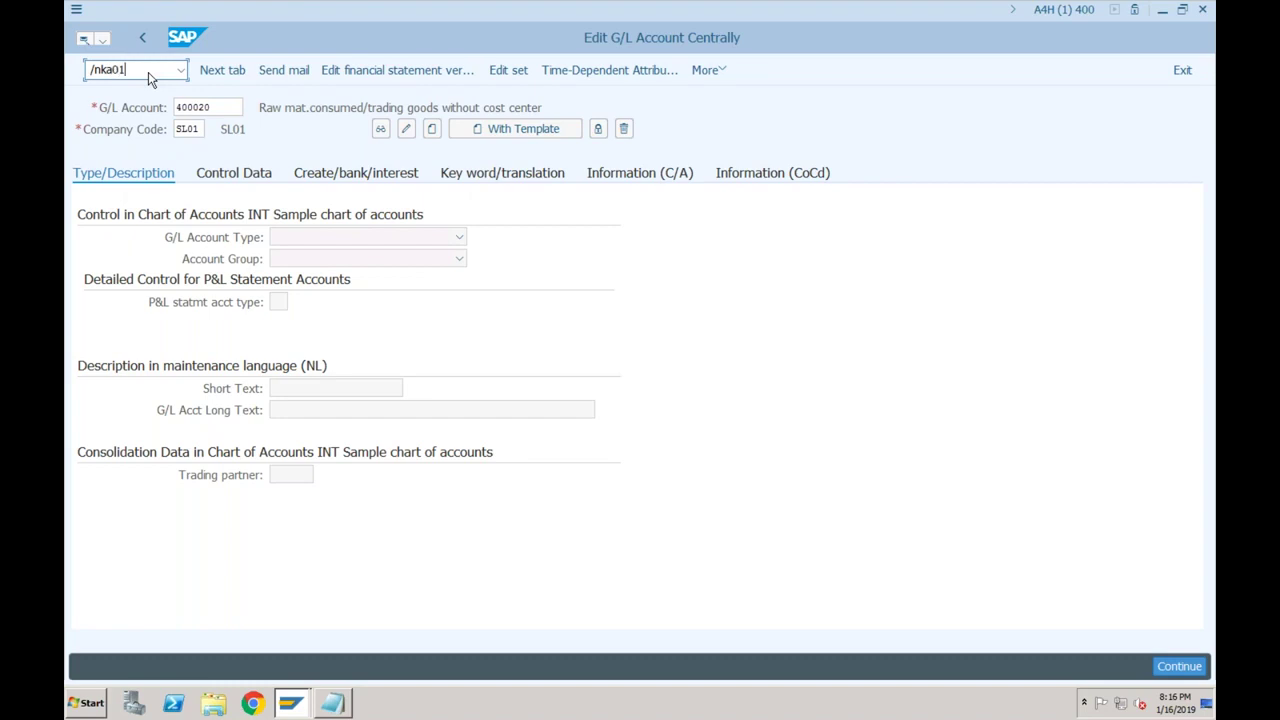
text(a01)
key(Return)
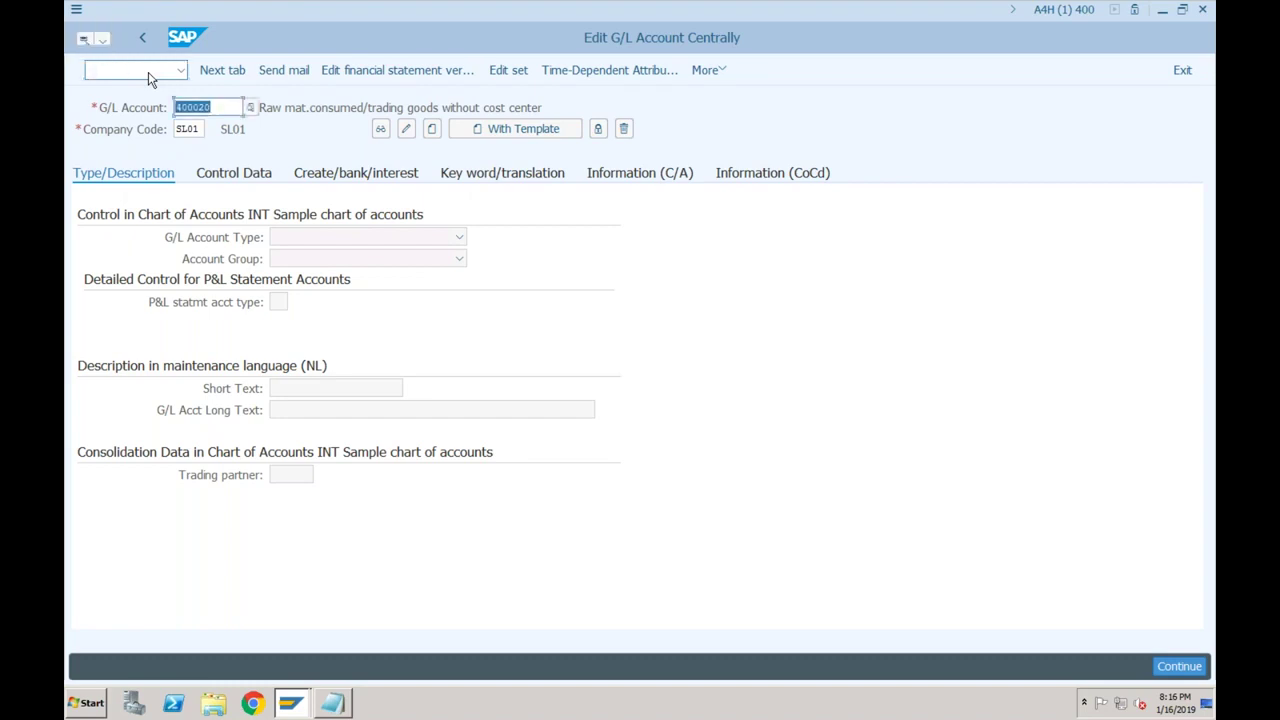
text(/n)
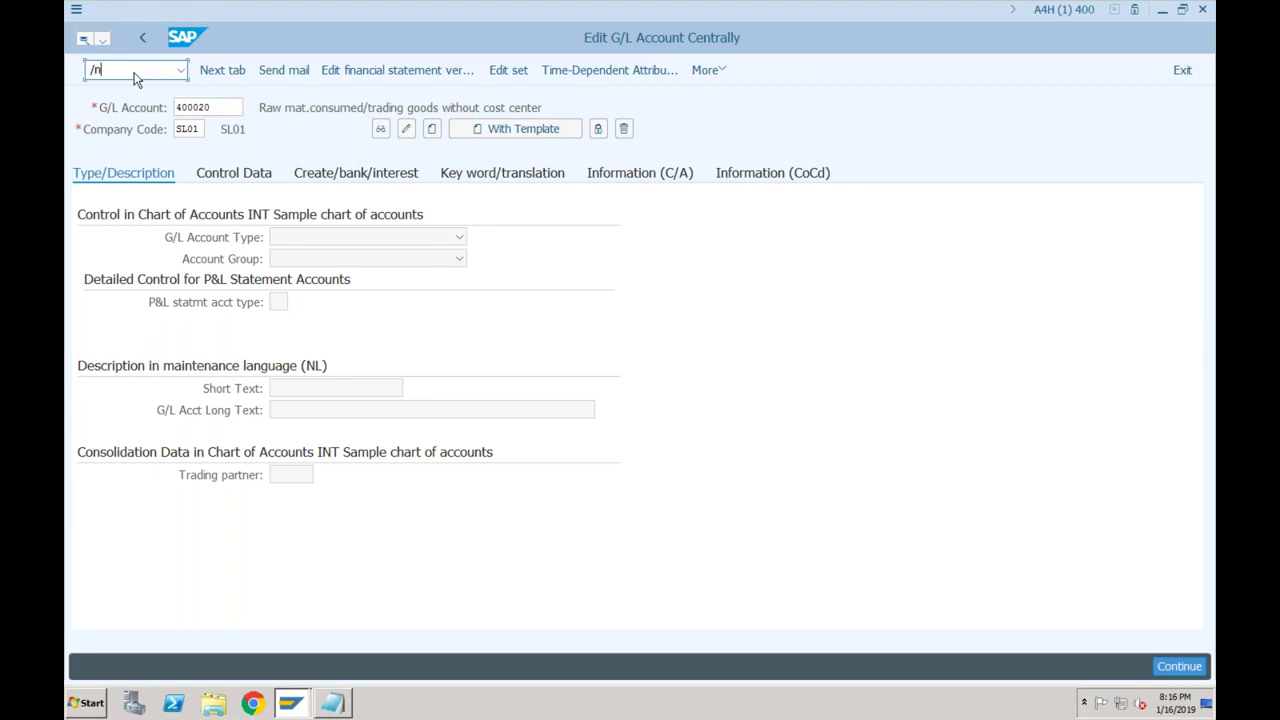
key(Return)
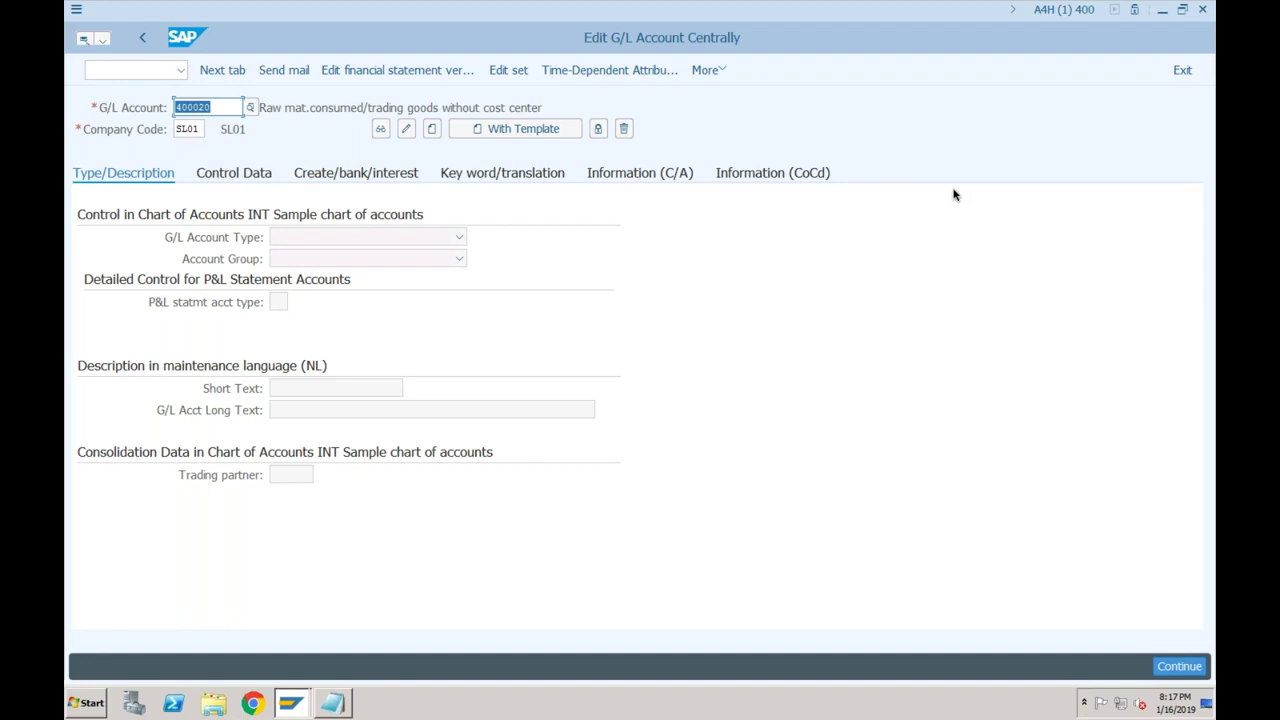
- Open transaction FSP0 to view the G/L account's chart of accounts data
click(140, 77)
text(/n)
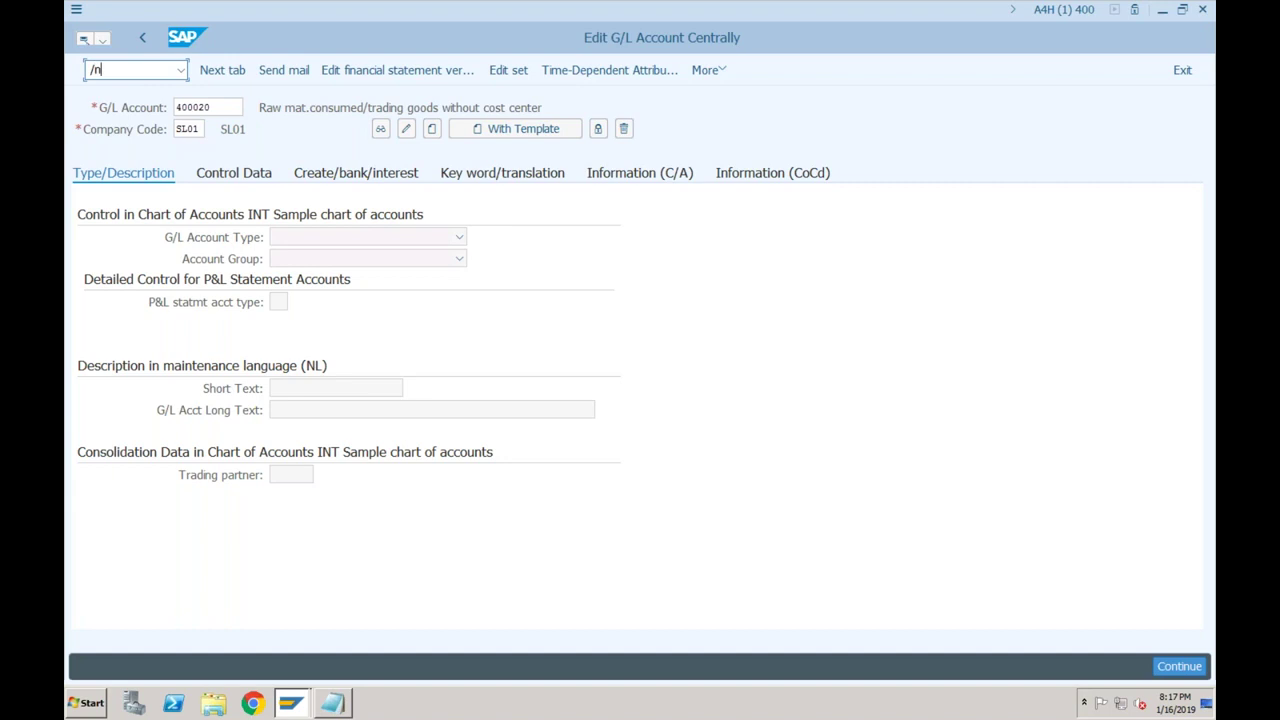
text(fsp0)
key(Return)
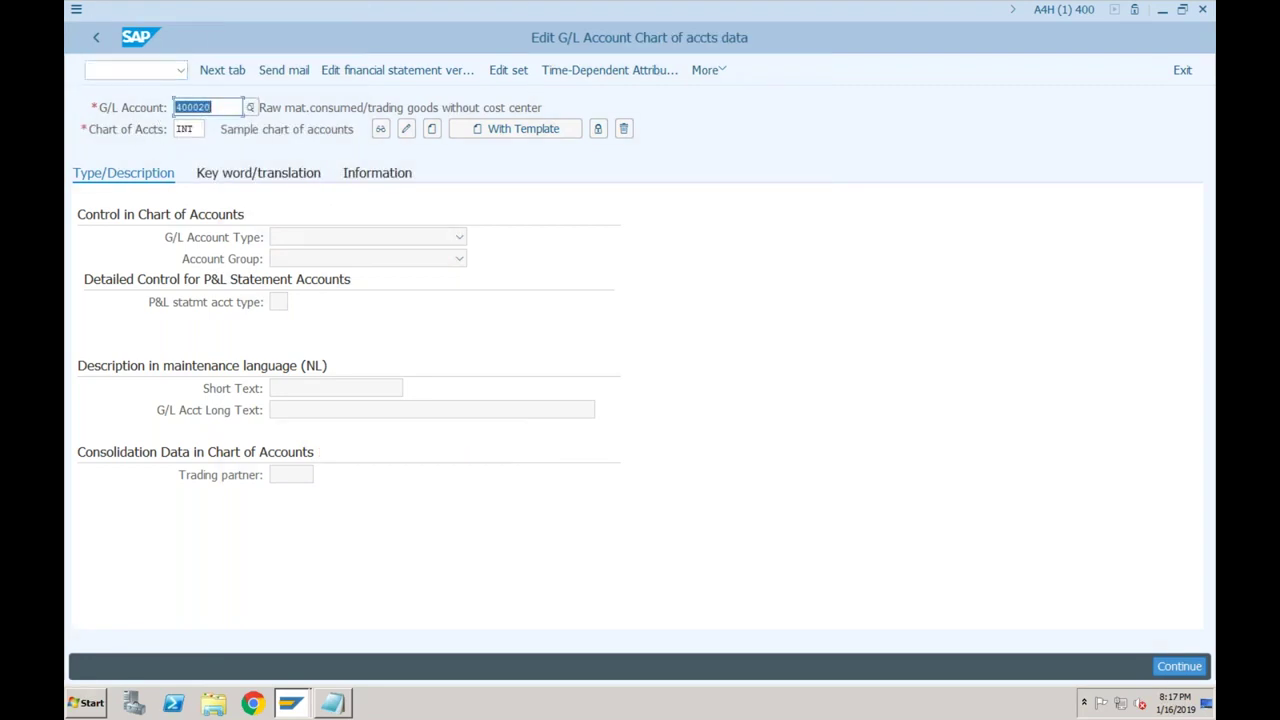
click(186, 129)
key(shift+Tab)
- Return to central G/L account maintenance with transaction FS00
click(149, 72)
text(/nf)
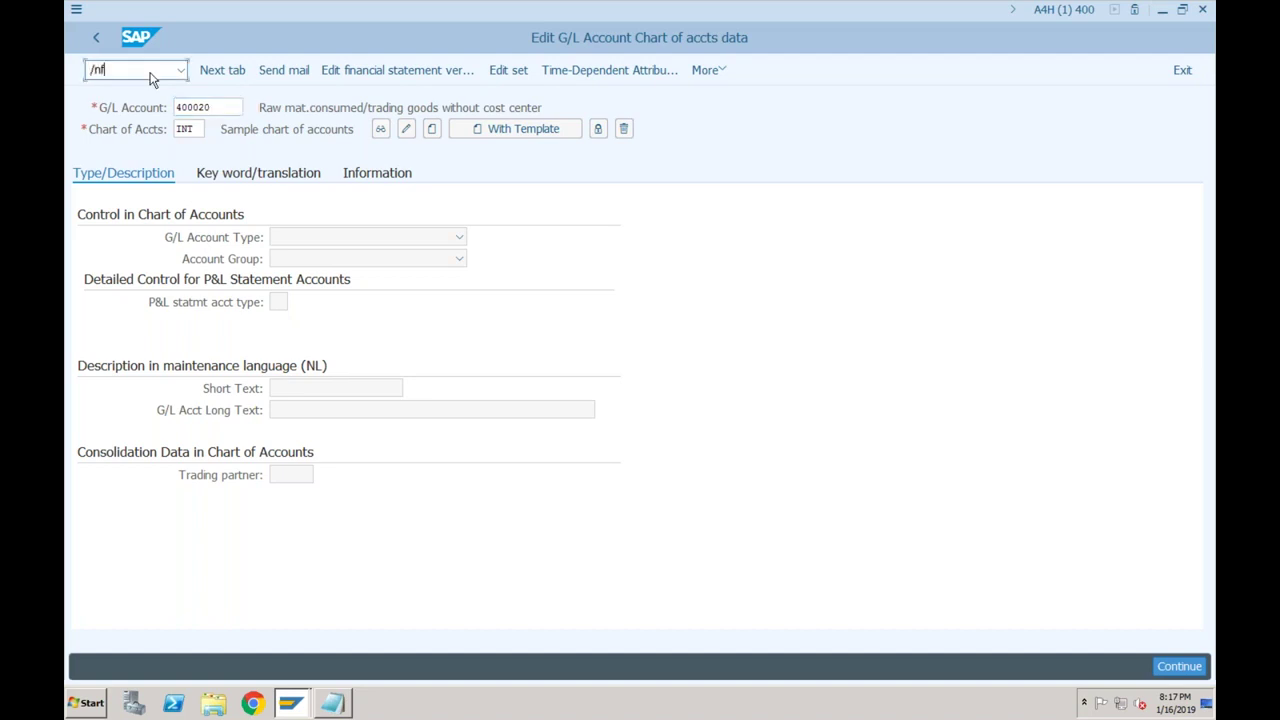
text(s00)
key(Return)
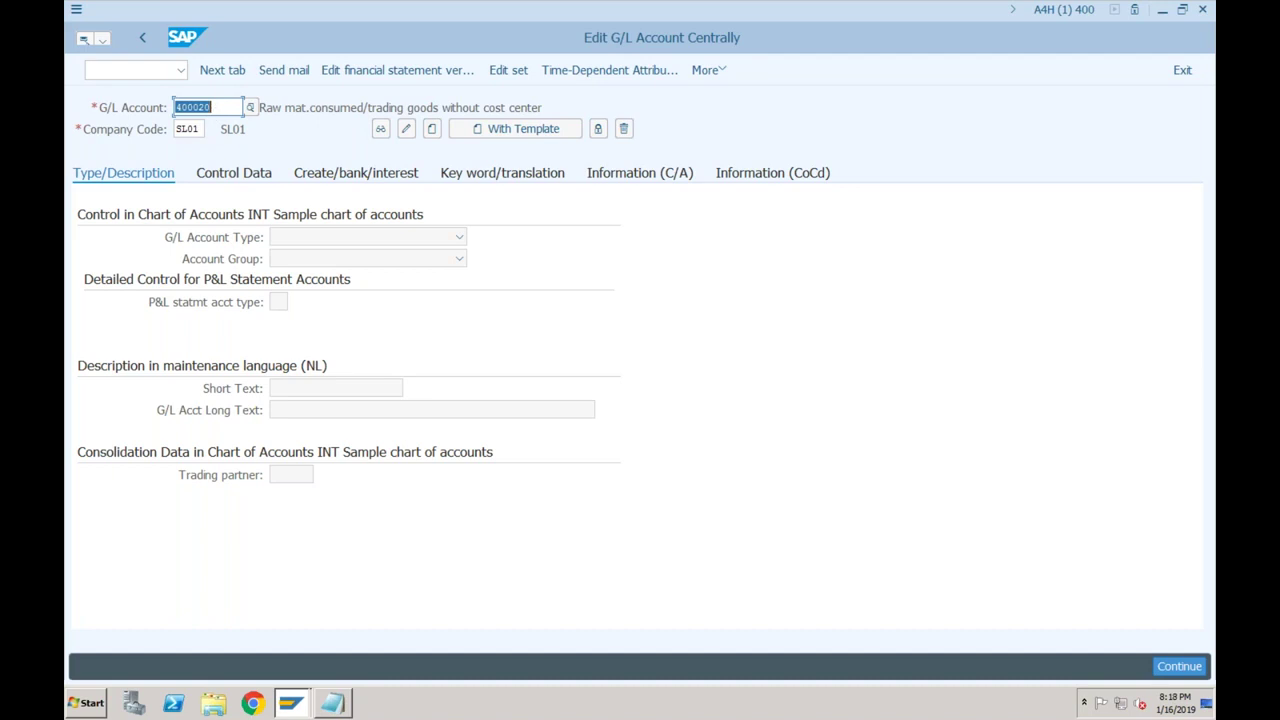
- Start creating G/L account 2000 for company code SF01 and view the available G/L account types
text(2)
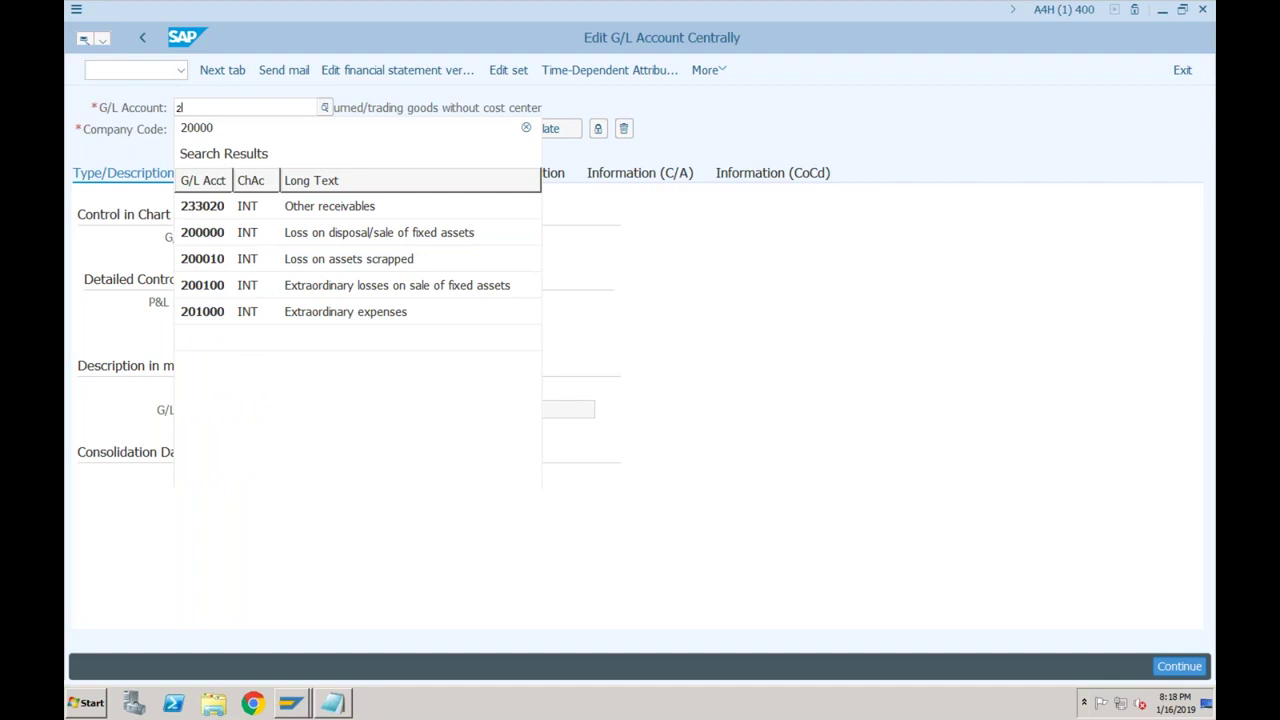
text(000)
key(Tab)
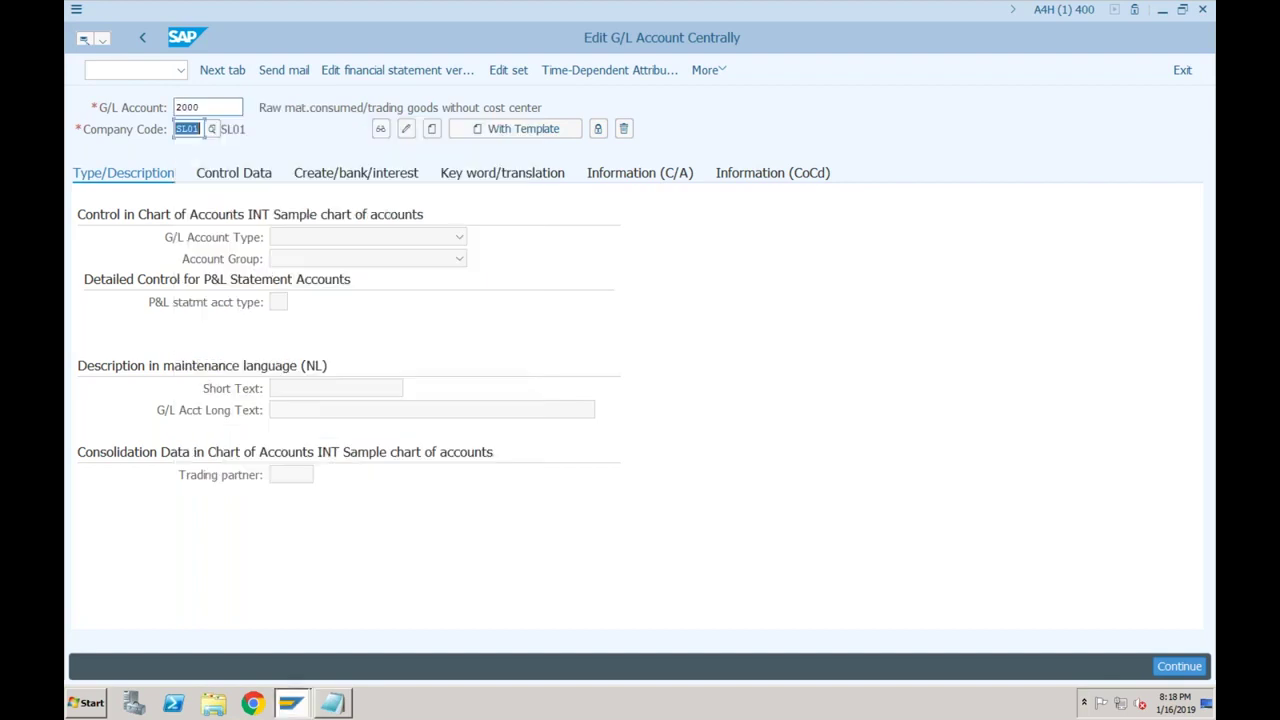
text(sf01)
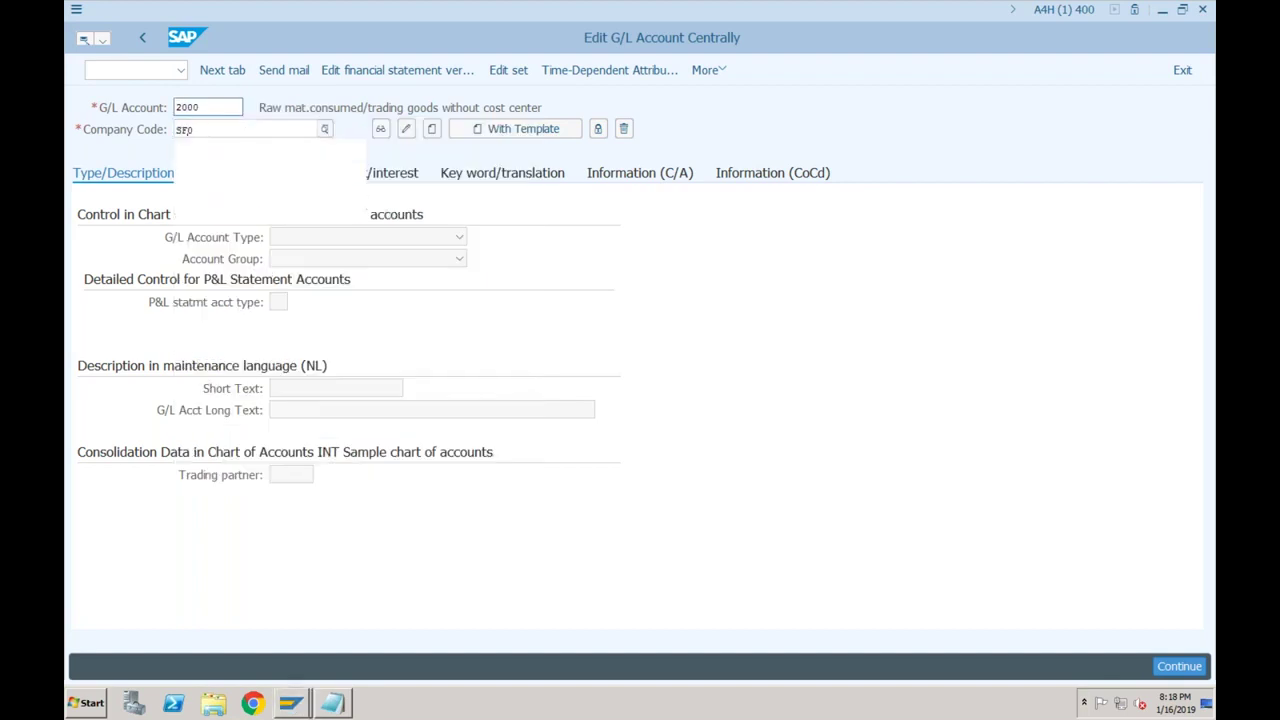
click(197, 206)
click(432, 130)
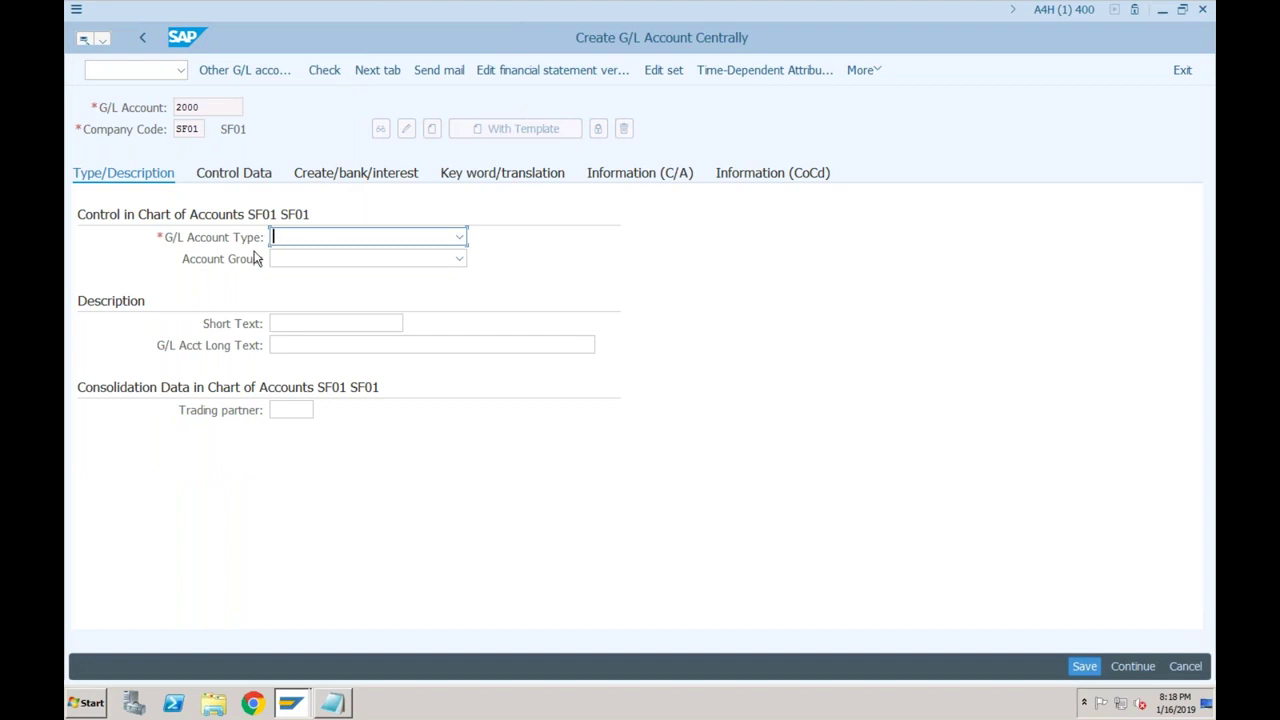
click(367, 238)
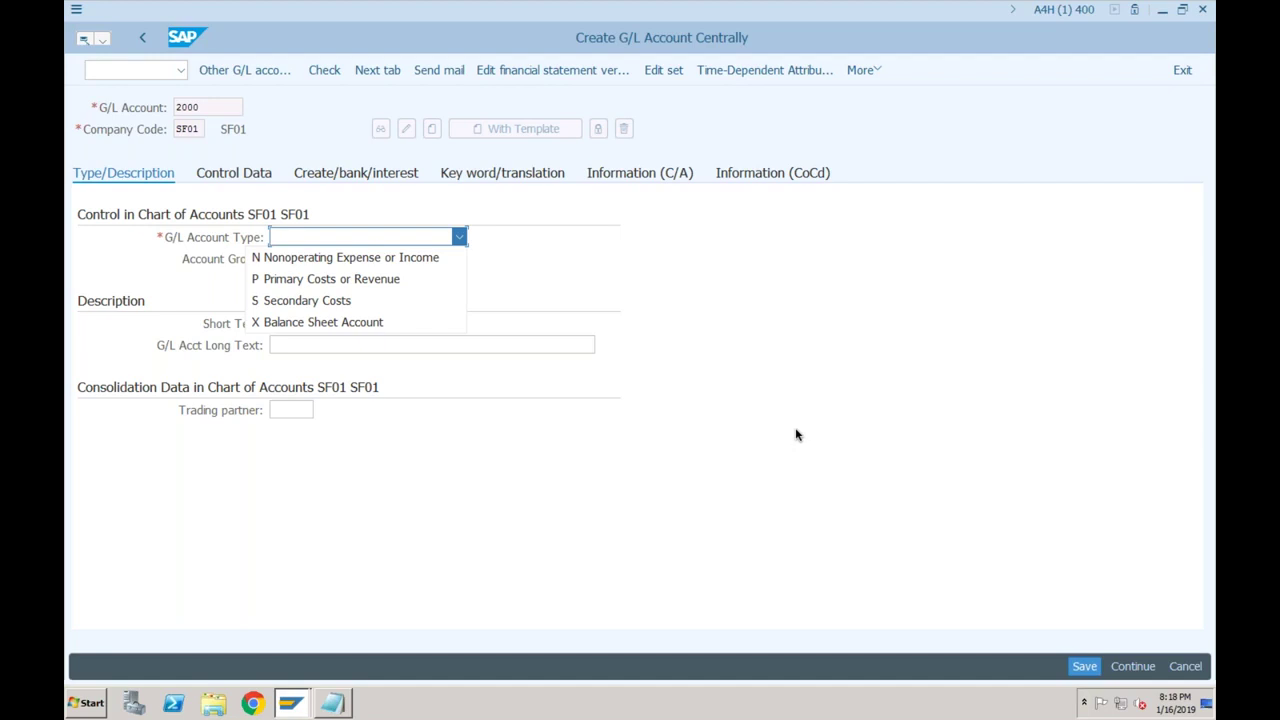
click(180, 280)
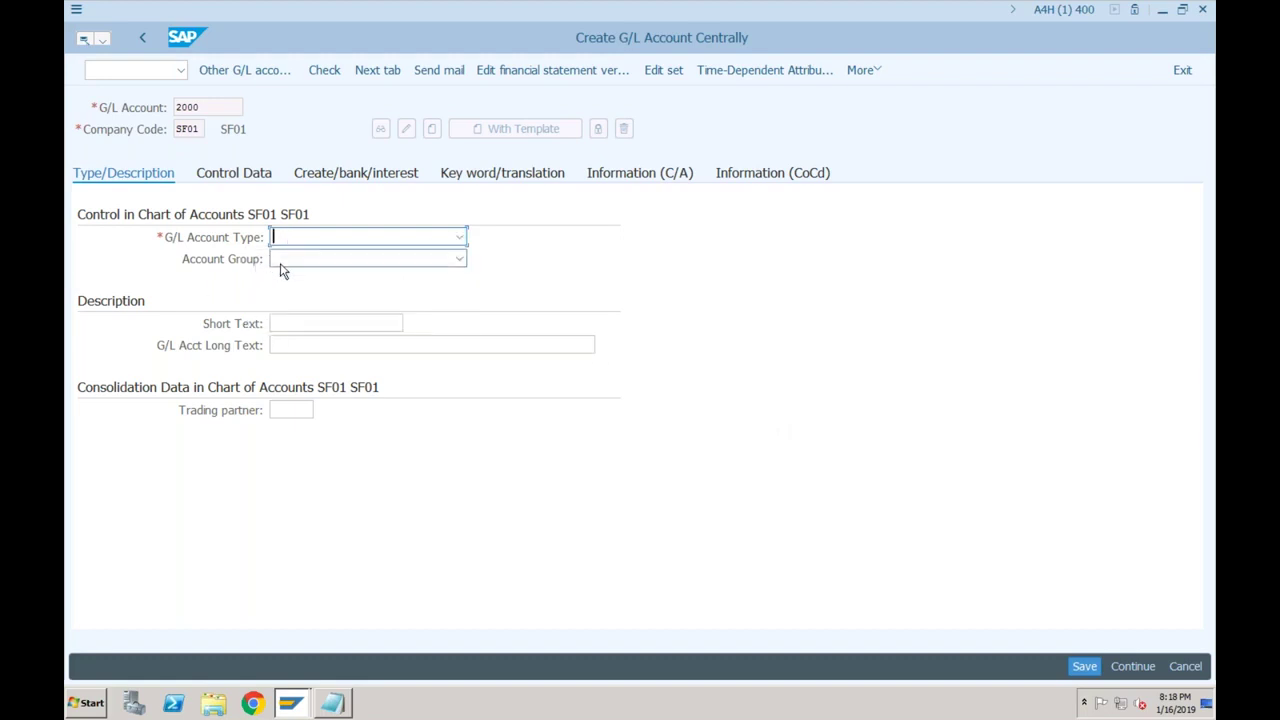
- Try the account types P Primary Costs or Revenue and N Nonoperating Expense or Income for G/L account 2000
click(327, 242)
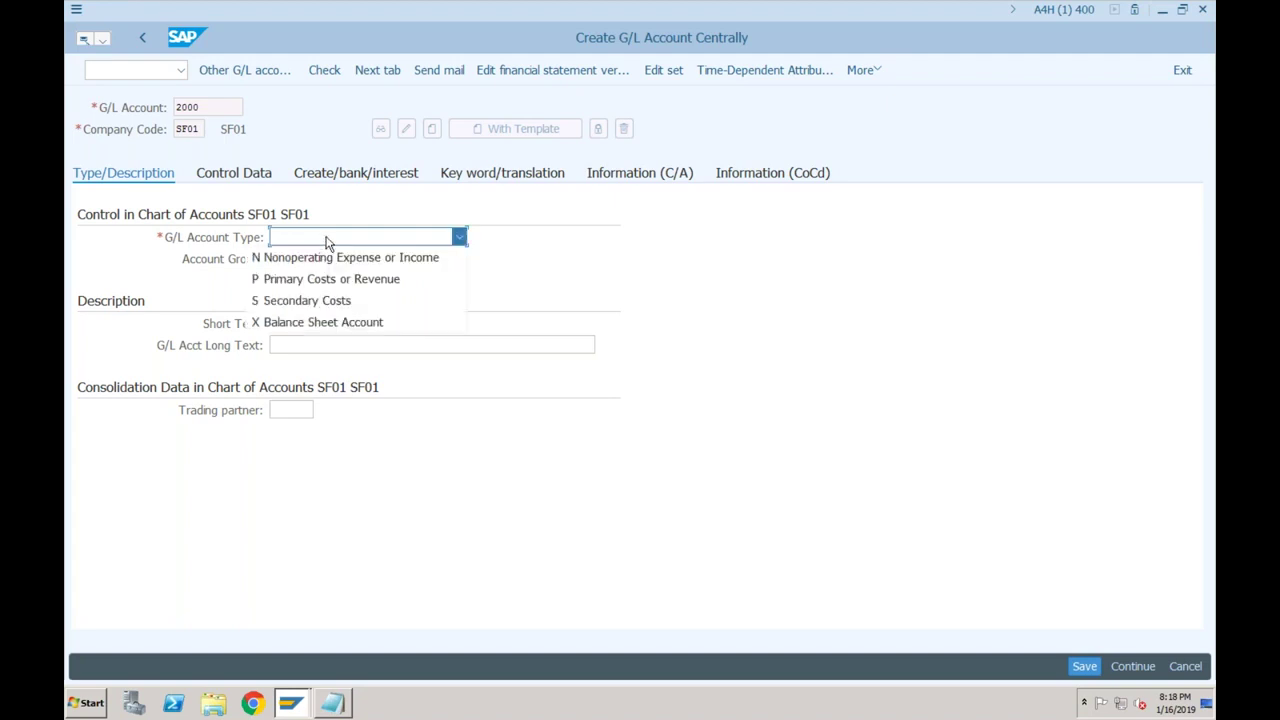
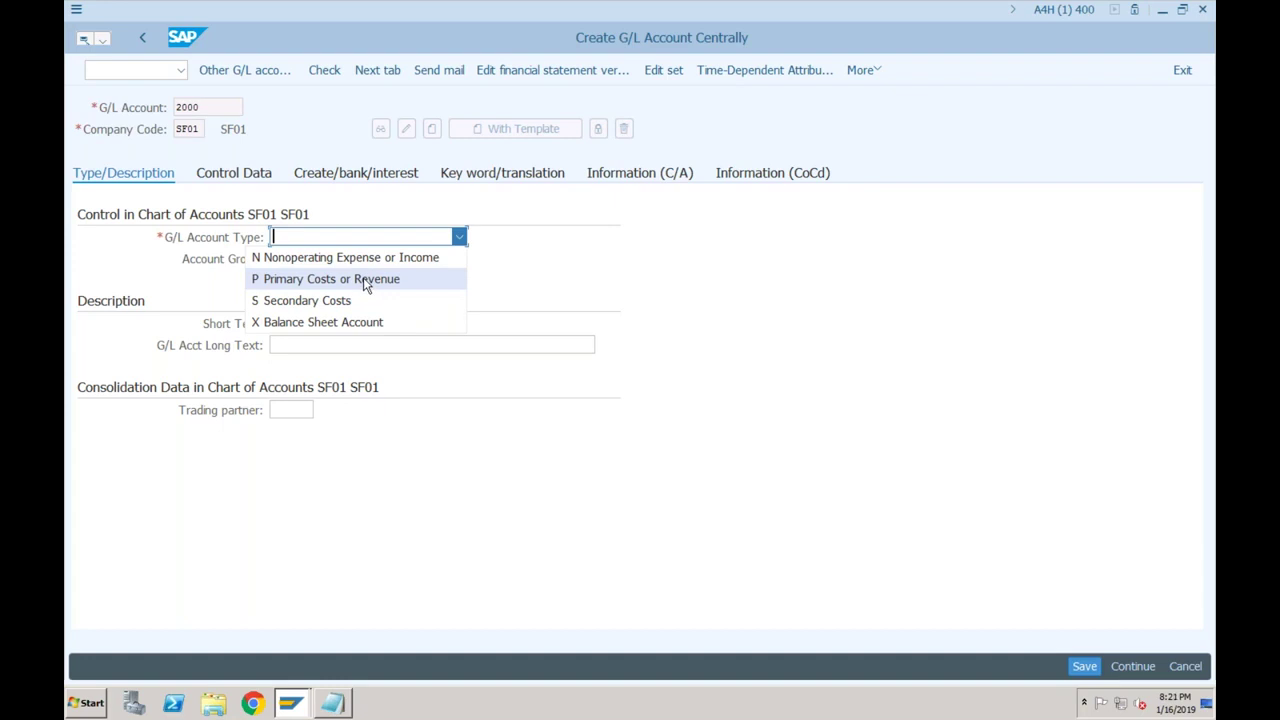
click(350, 287)
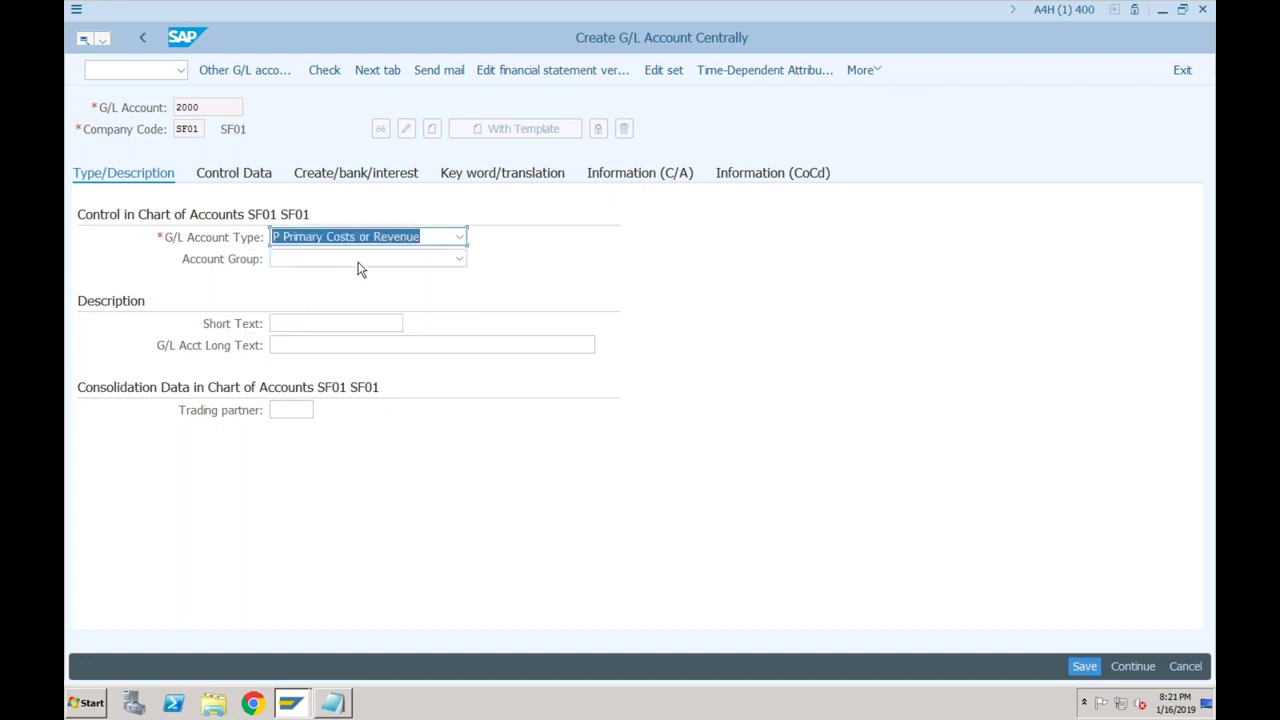
click(377, 242)
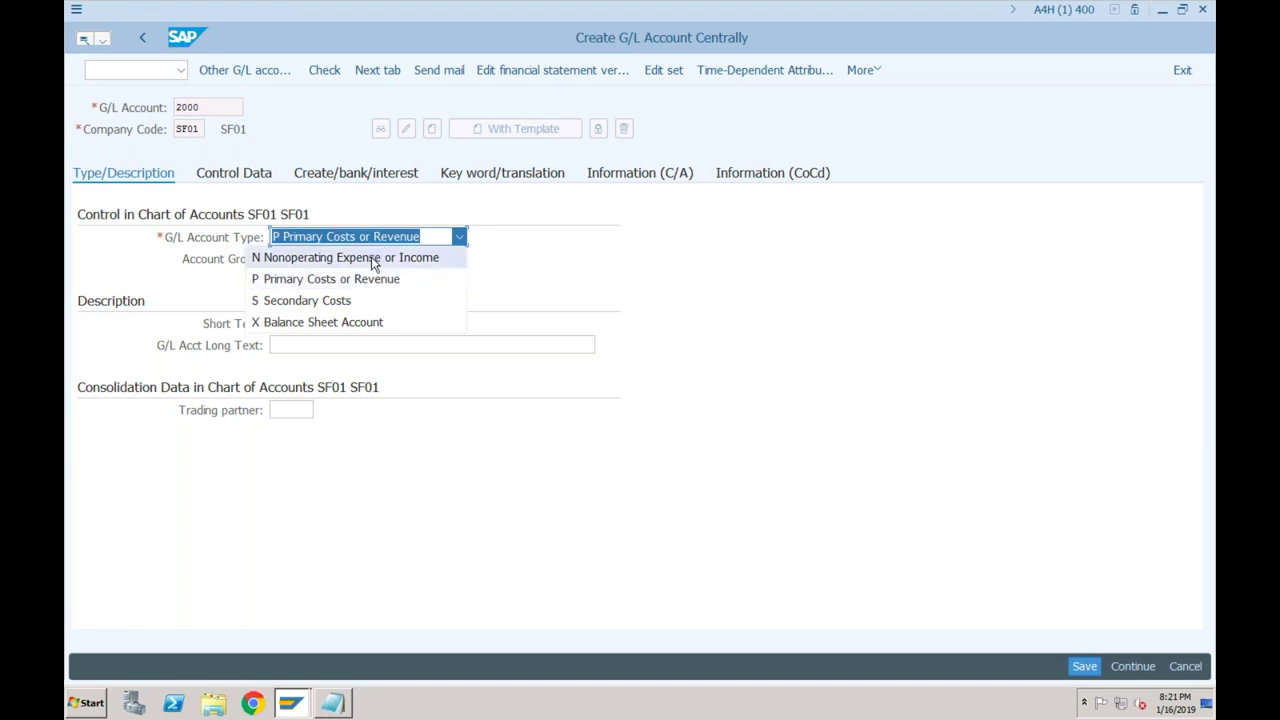
click(373, 260)
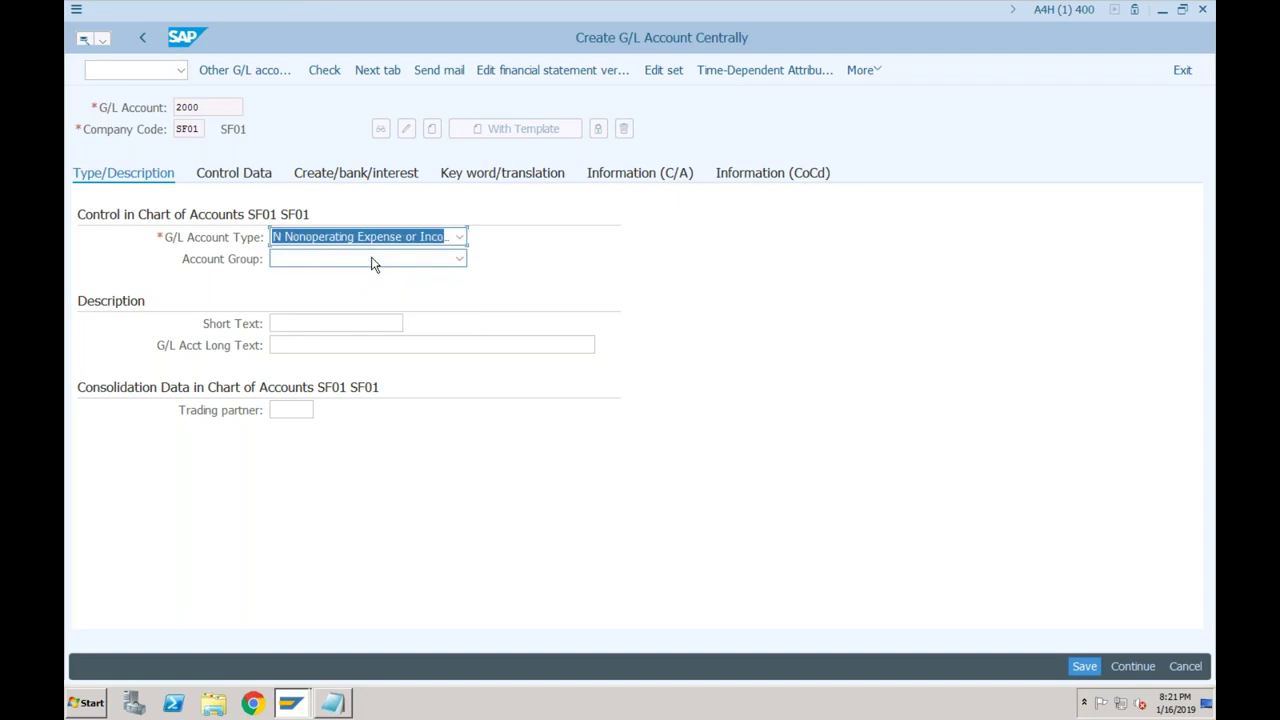
- Try to assign account type X Balance Sheet Account and account group BS Balance Sheet to G/L account 2000
click(390, 243)
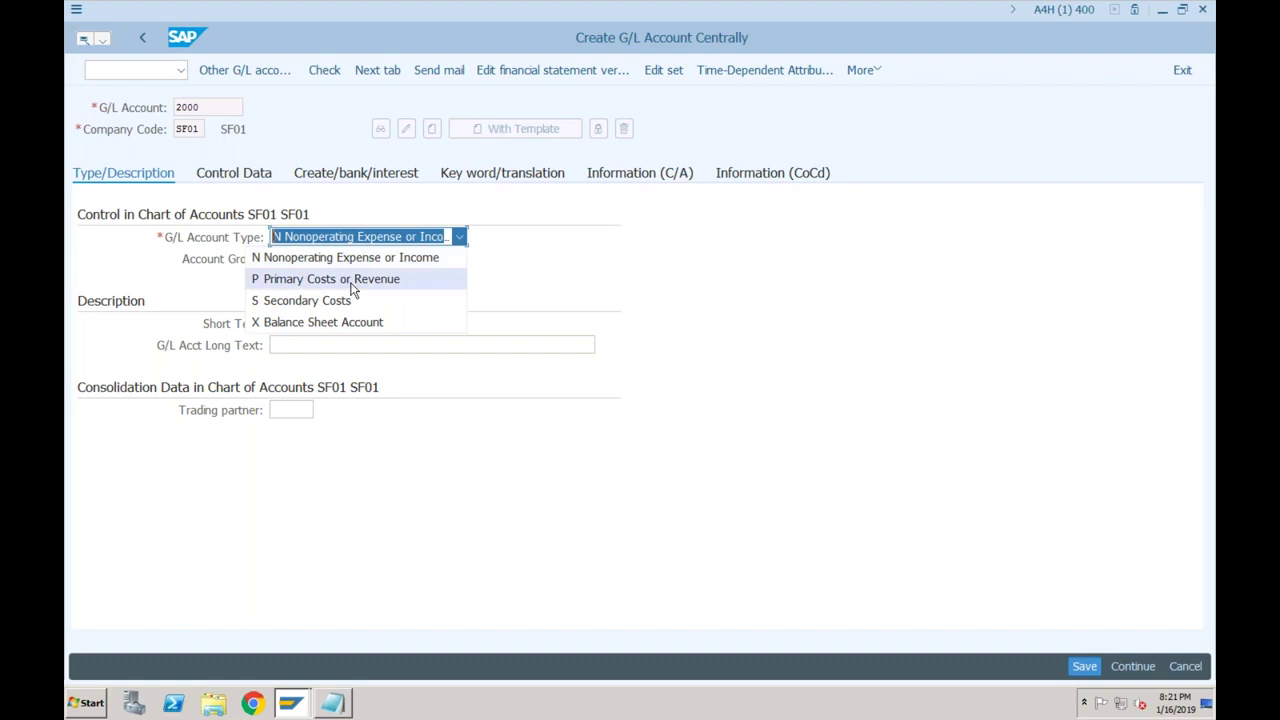
click(344, 322)
click(227, 113)
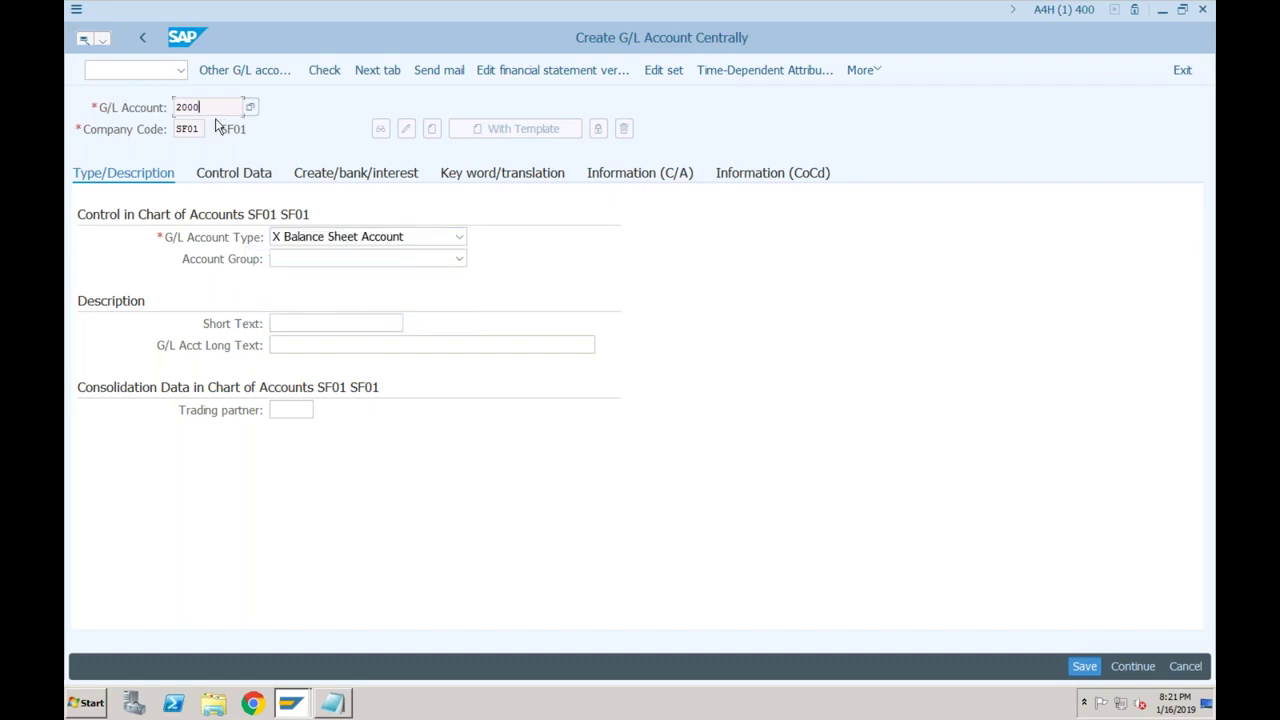
click(305, 262)
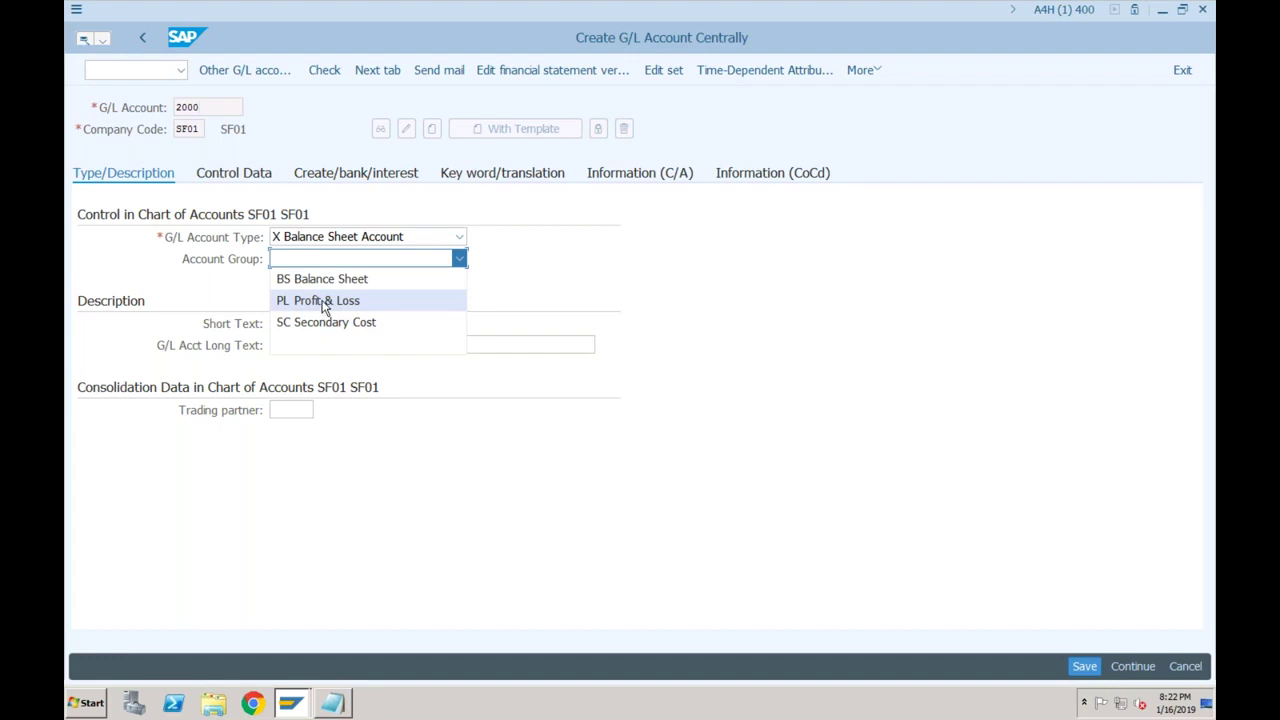
click(334, 287)
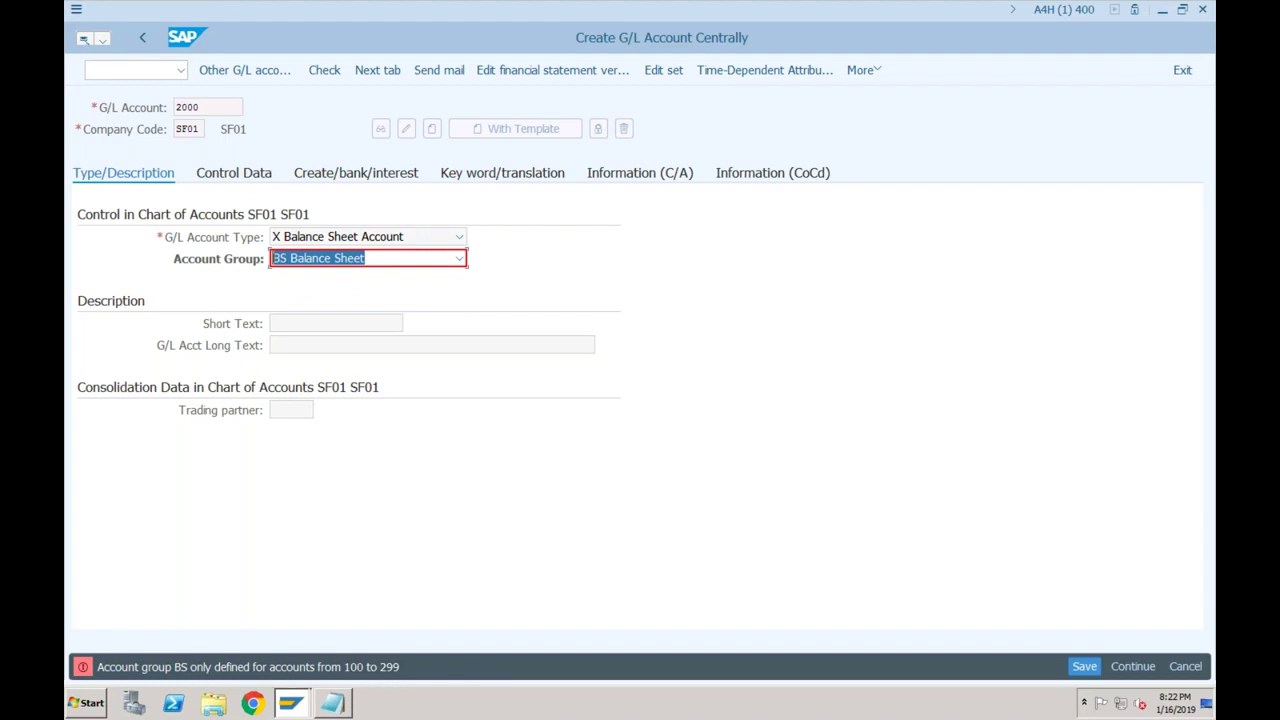
click(210, 110)
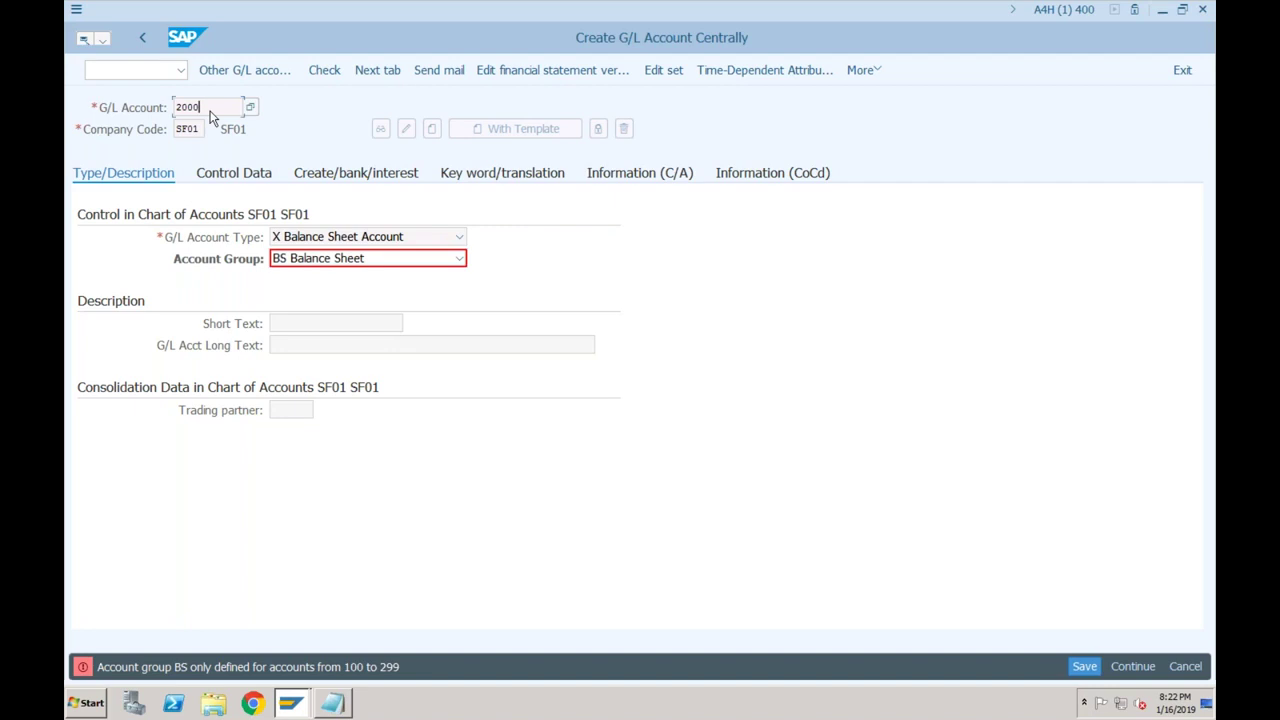
key(Return)
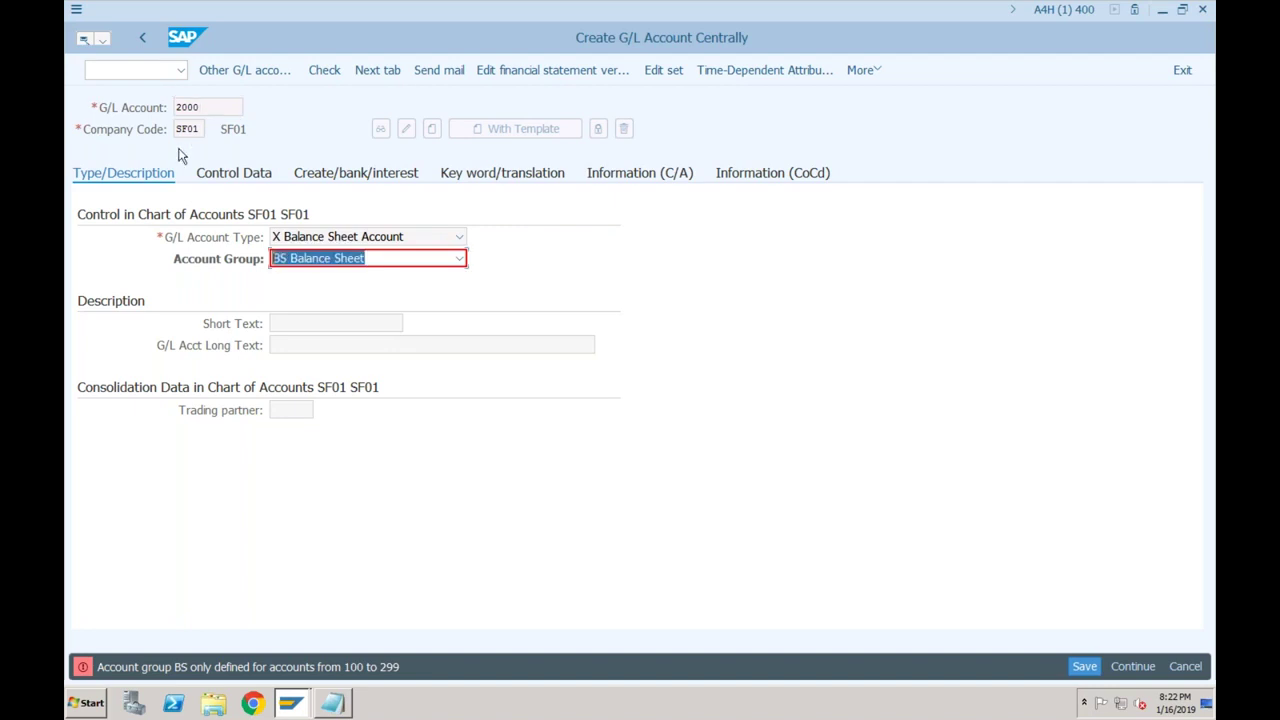
- Restart transaction FS00 and start creating G/L account 200 in company code SF01
click(140, 74)
text(/nfs00)
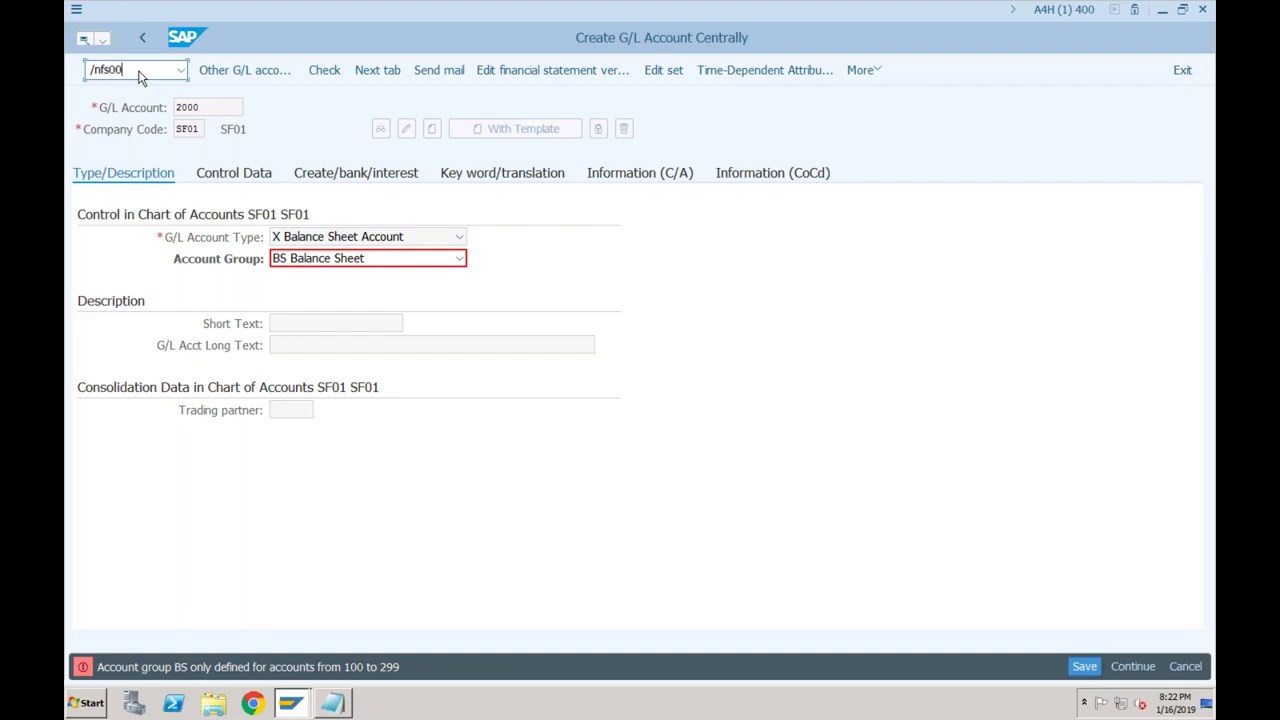
key(Return)
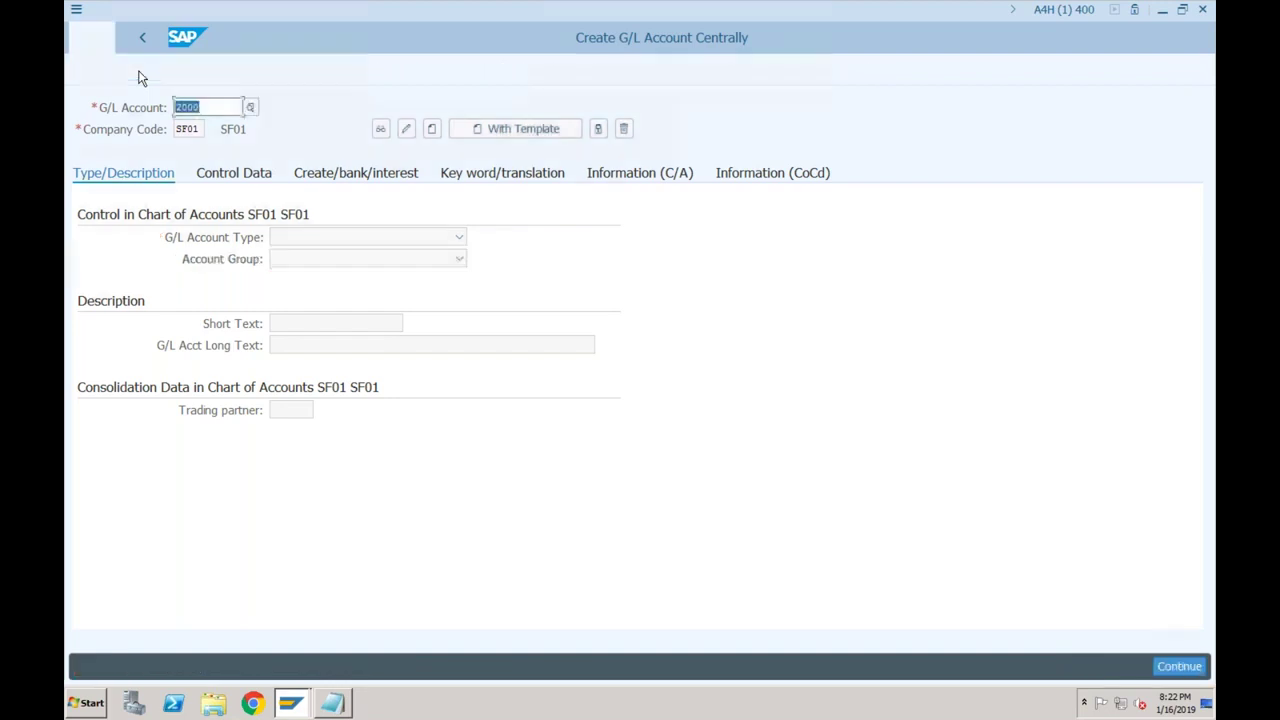
text(200)
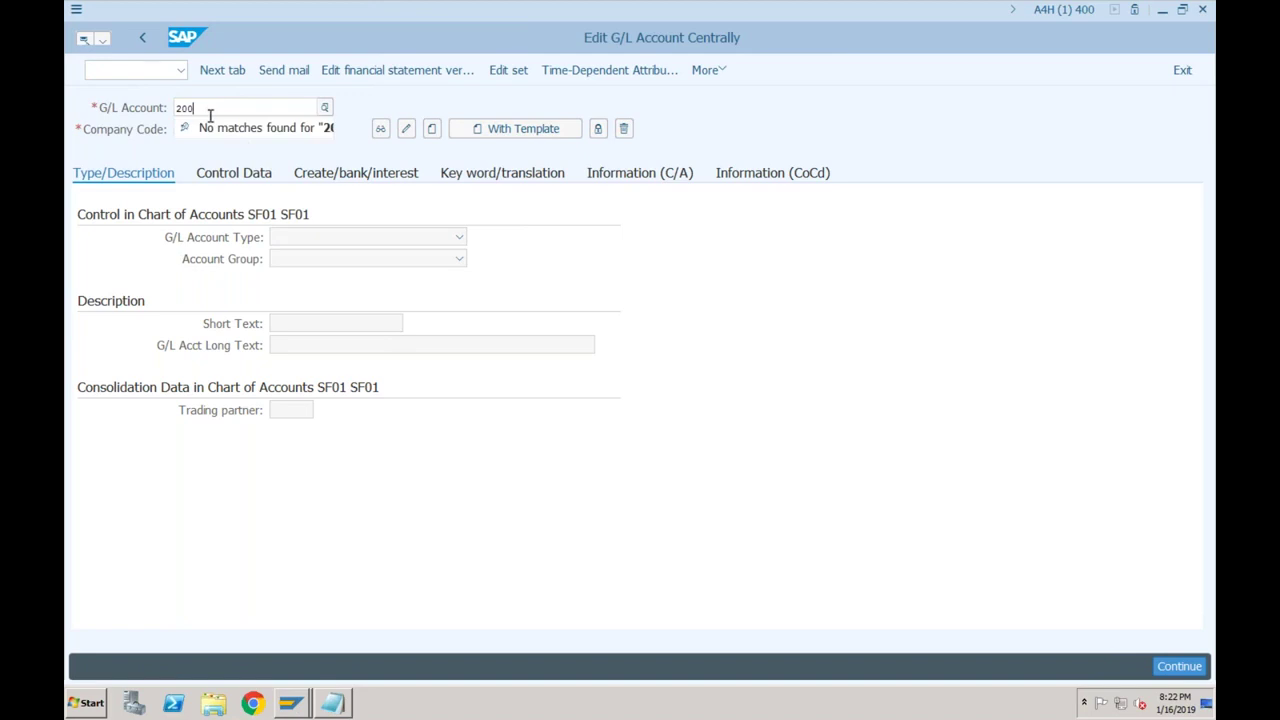
key(Return)
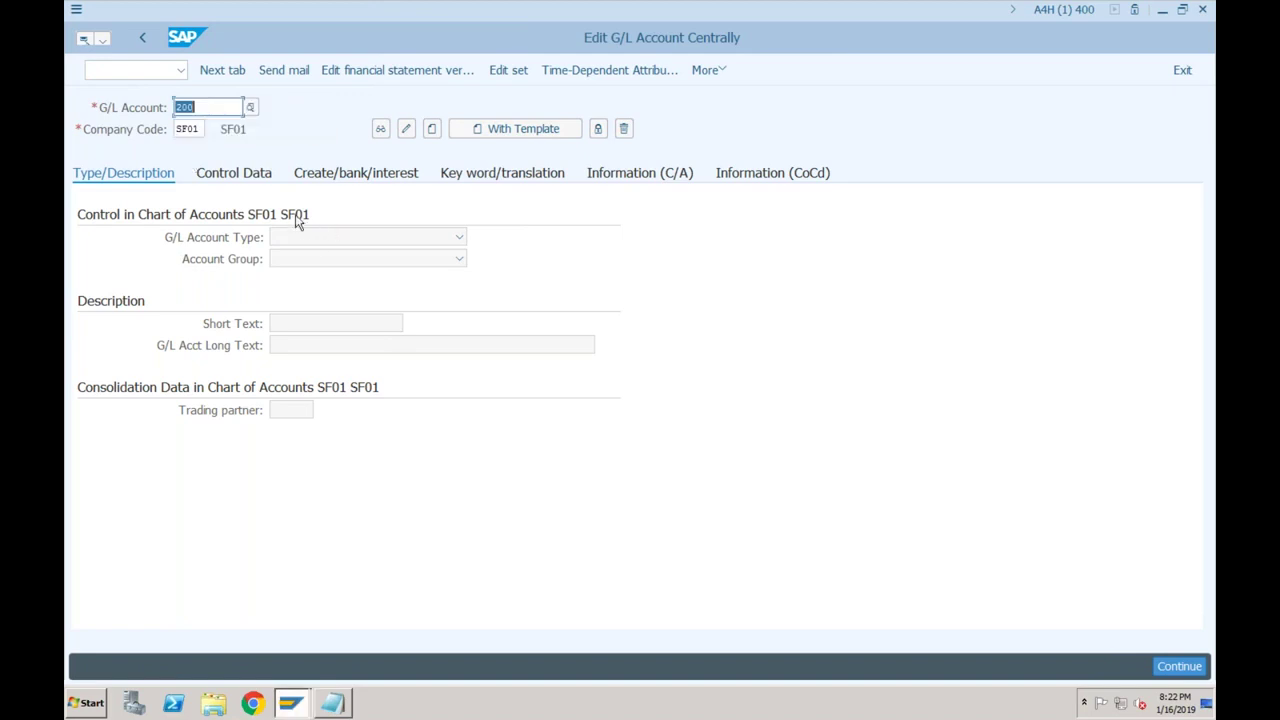
click(431, 129)
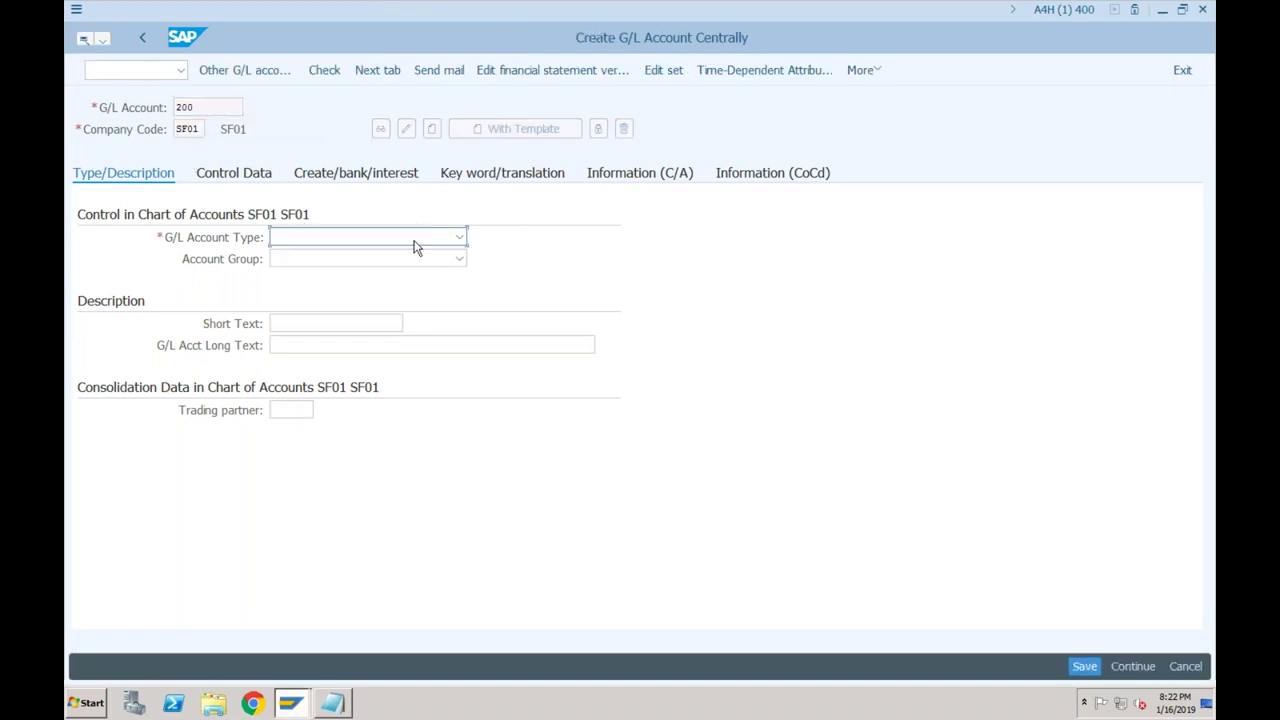
- Set the G/L account type to X Balance Sheet Account and the account group to BS Balance Sheet
click(415, 245)
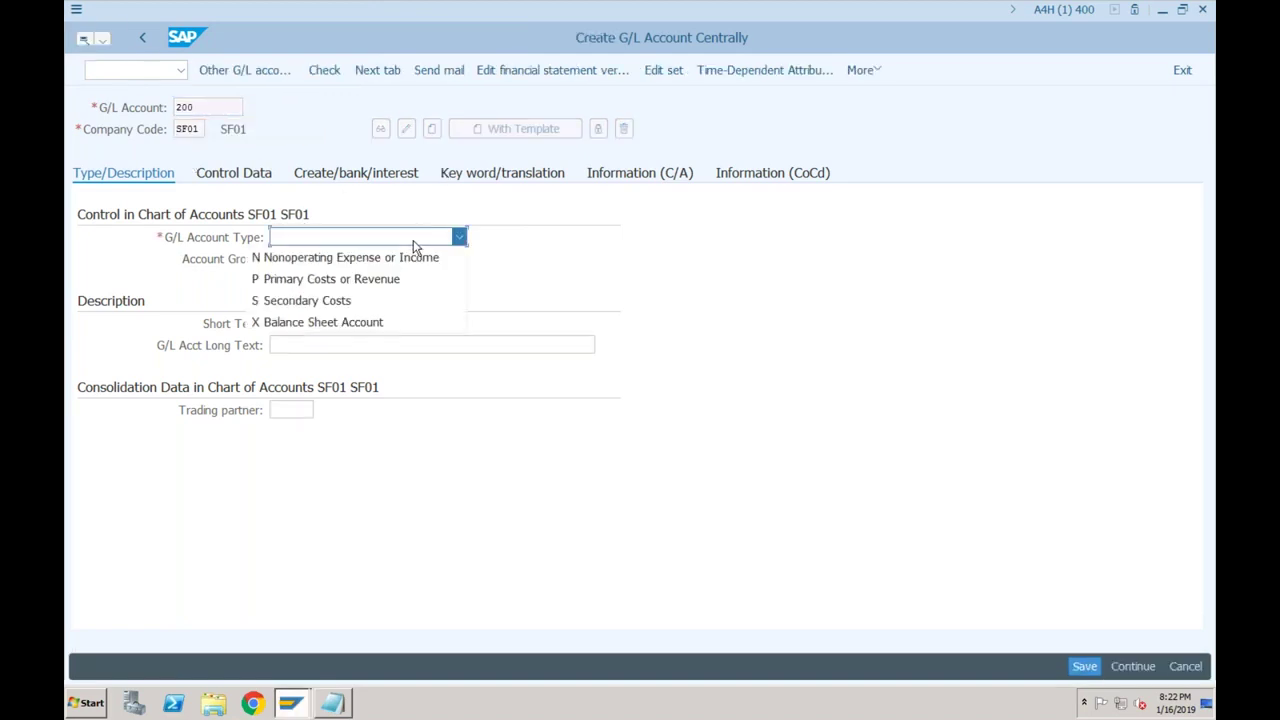
click(357, 322)
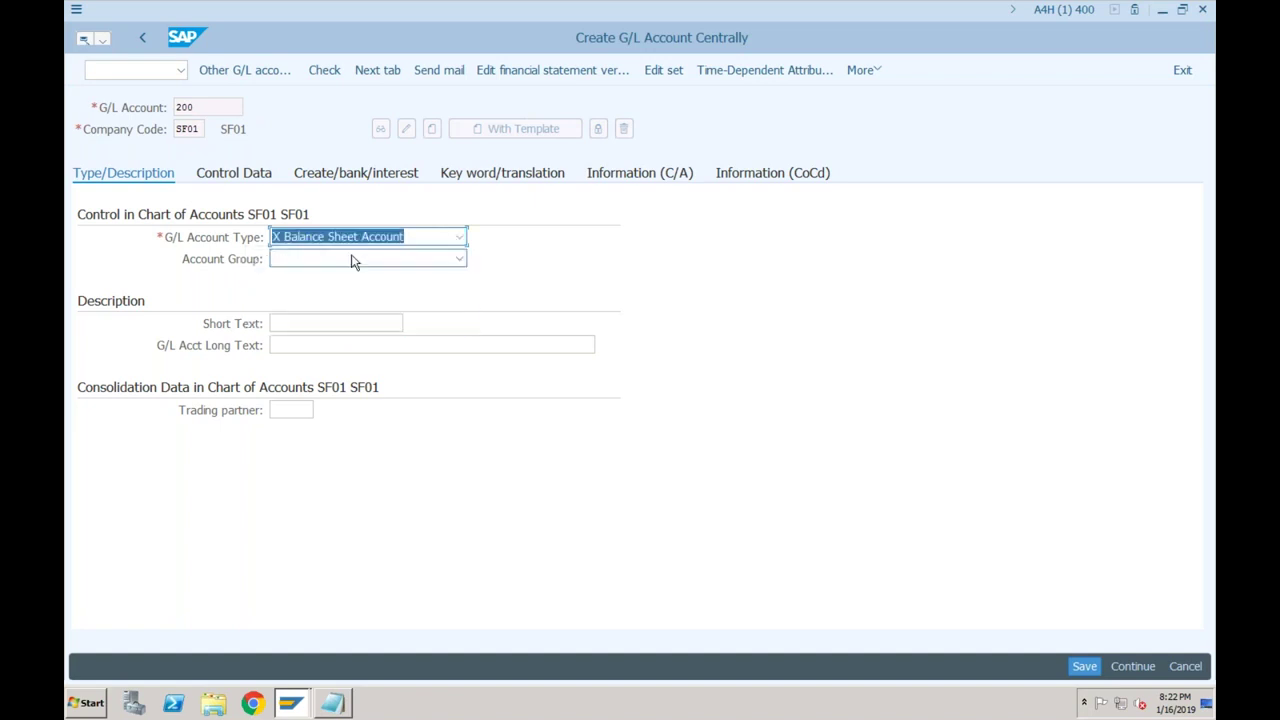
click(351, 260)
click(354, 279)
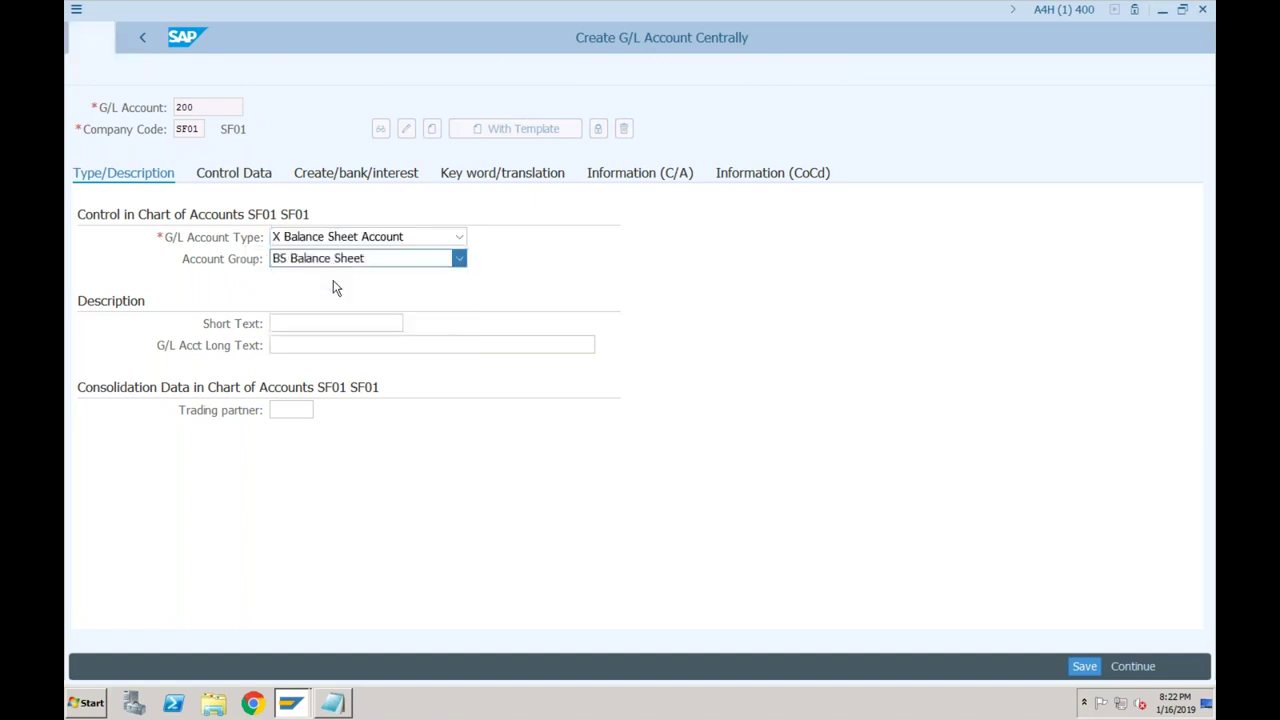
- Enter "Bank Account" as the short text and open the account's control data
click(300, 323)
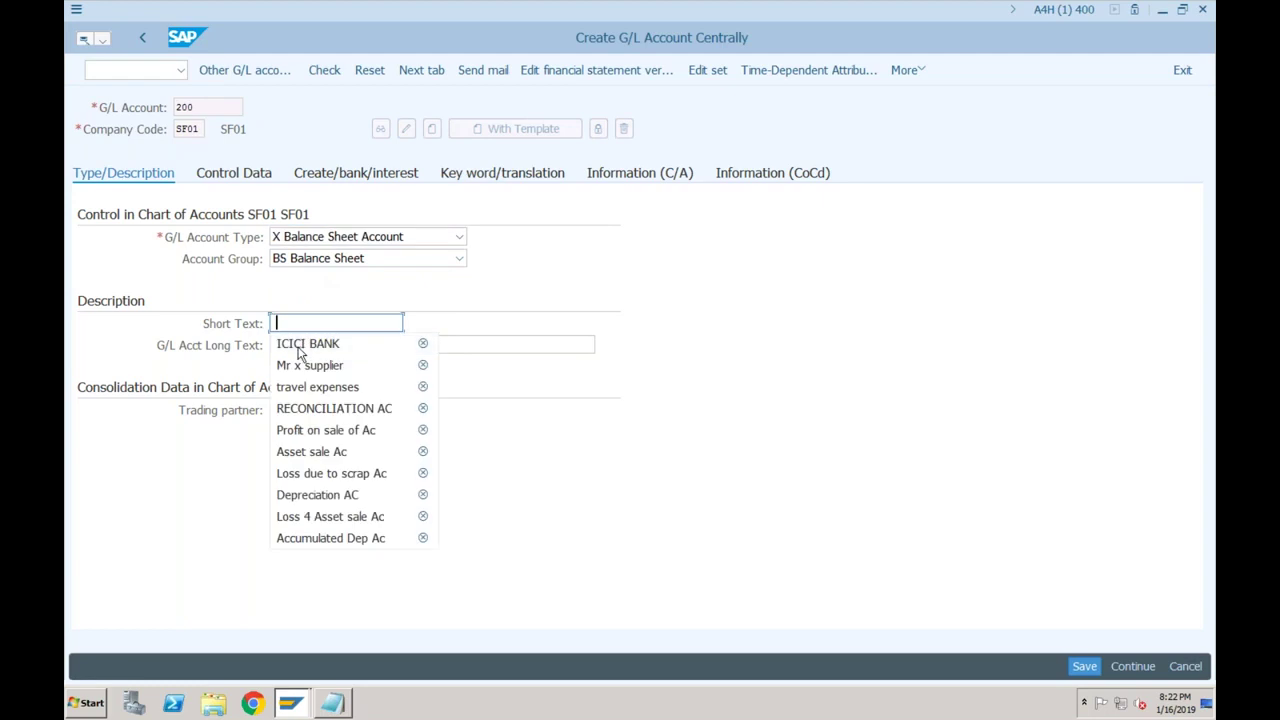
key(Escape)
text(Ban )
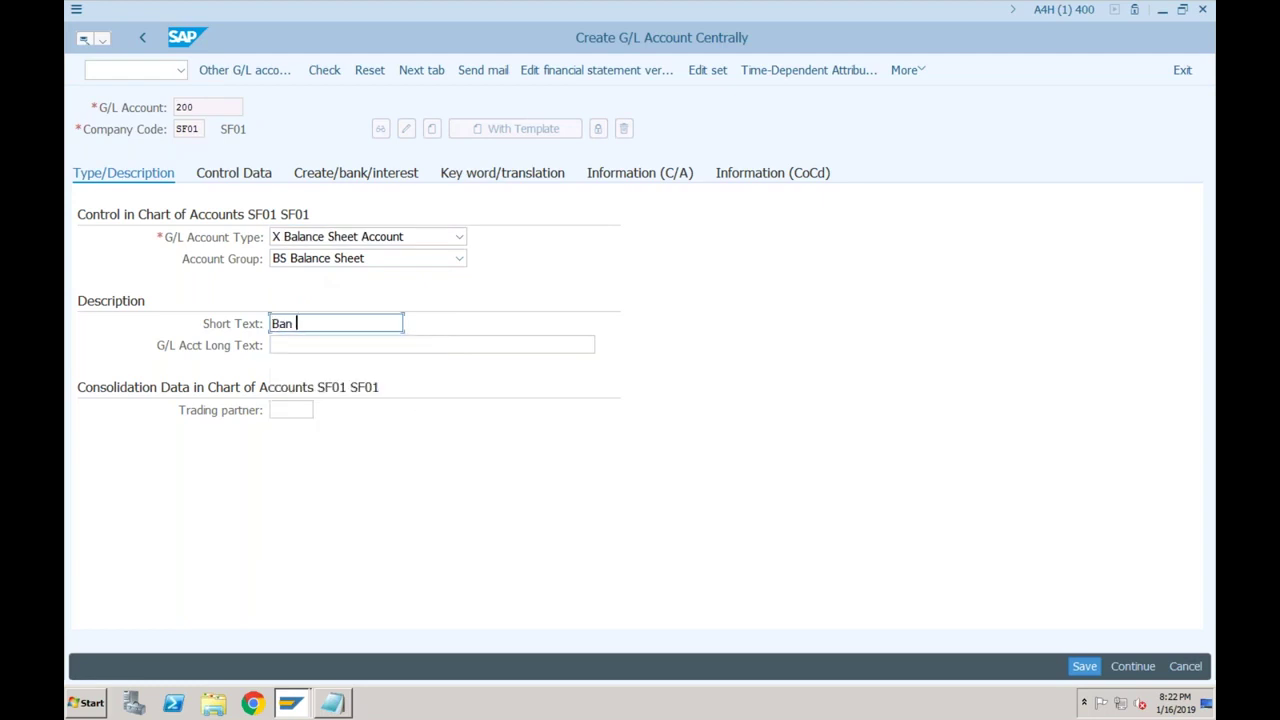
text(k Account)
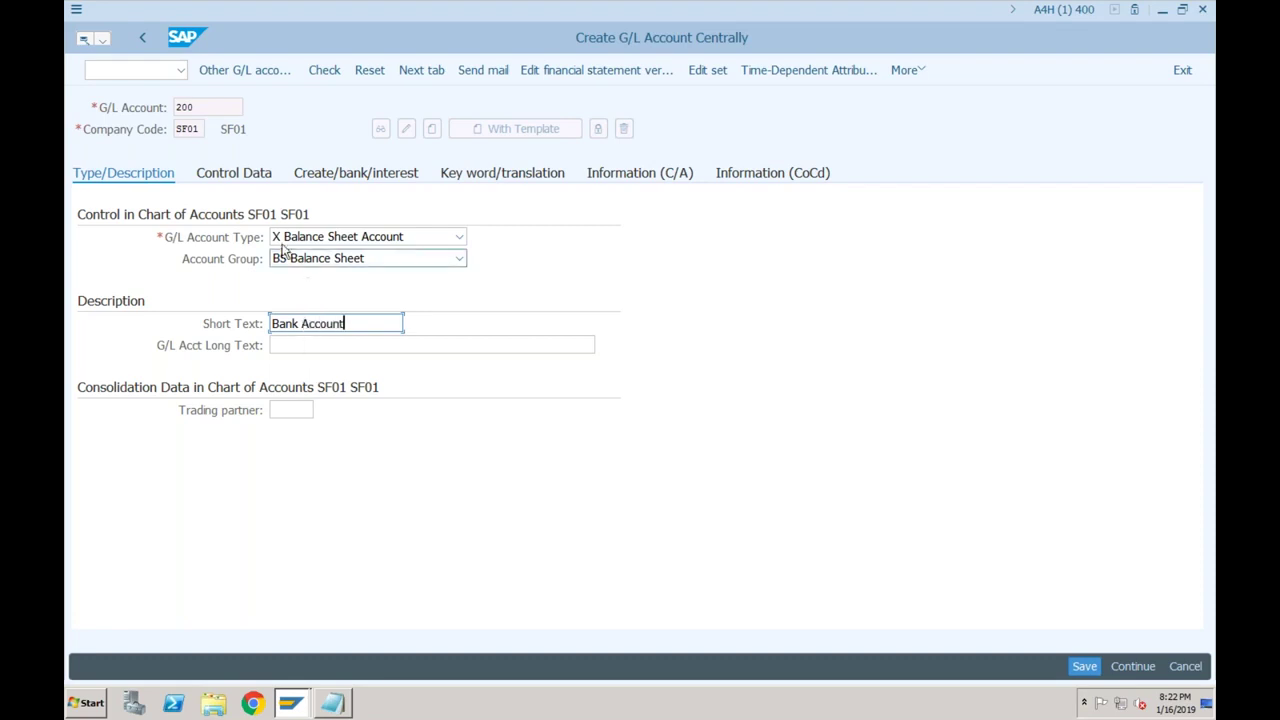
click(240, 175)
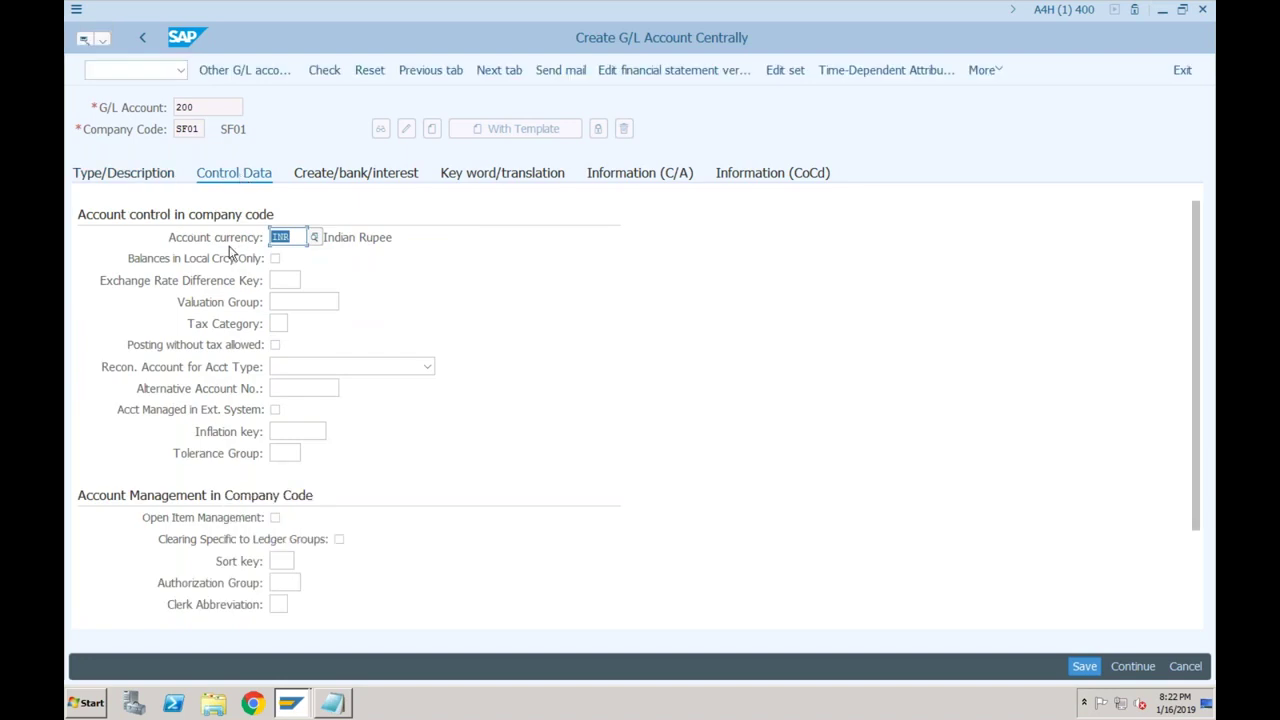